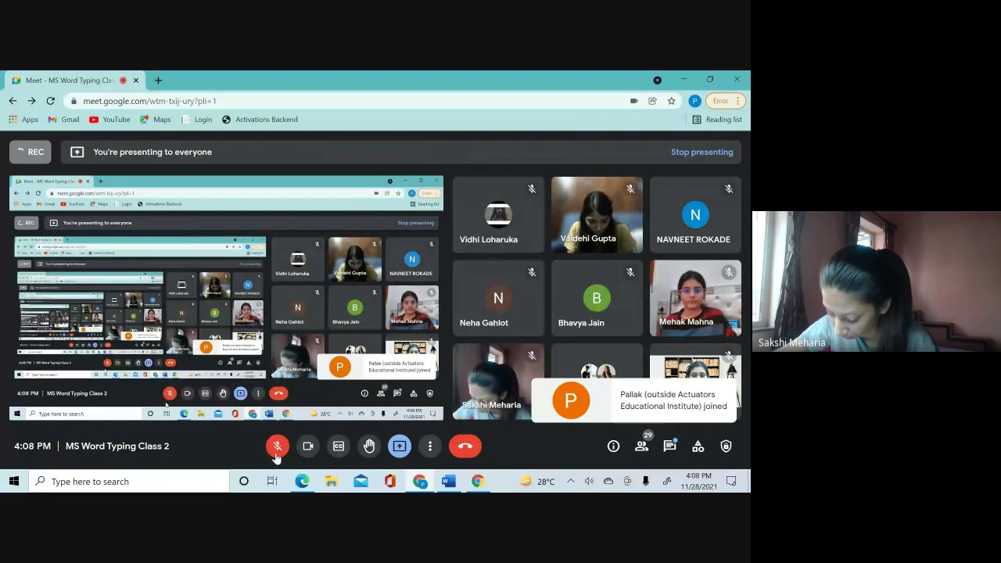
- Unmute the microphone in the Meet call and admit the two participants asking to join
click(276, 450)
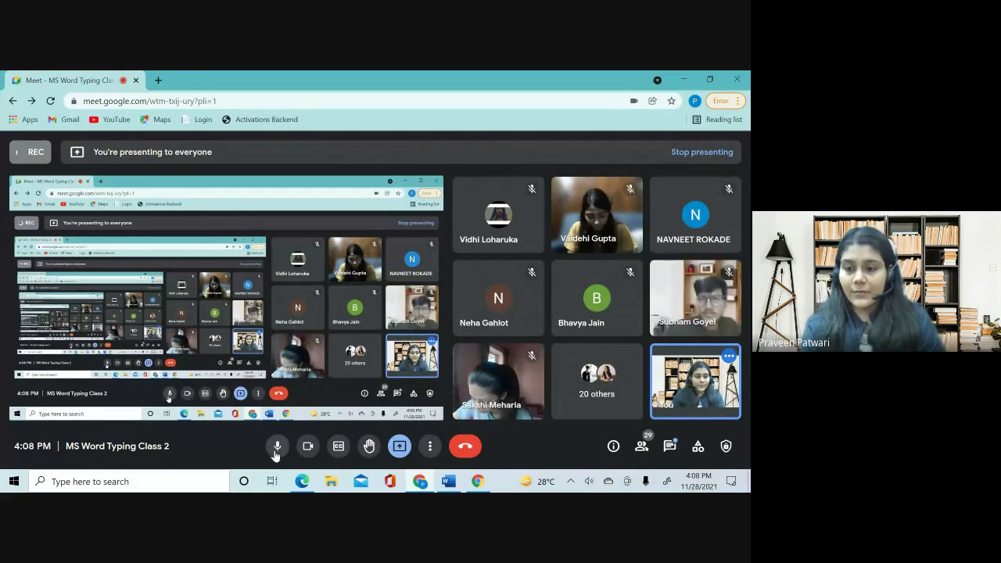
click(275, 450)
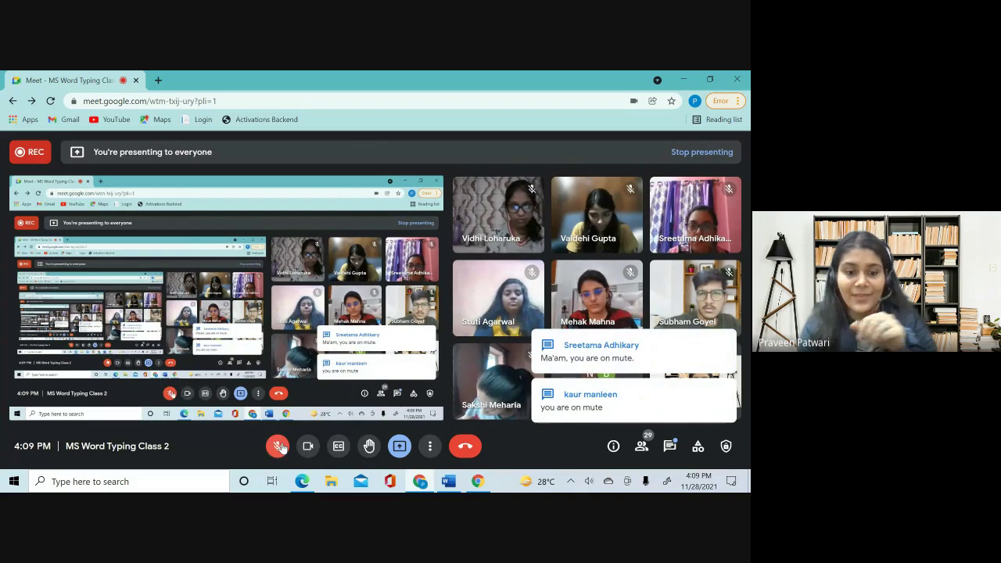
click(277, 445)
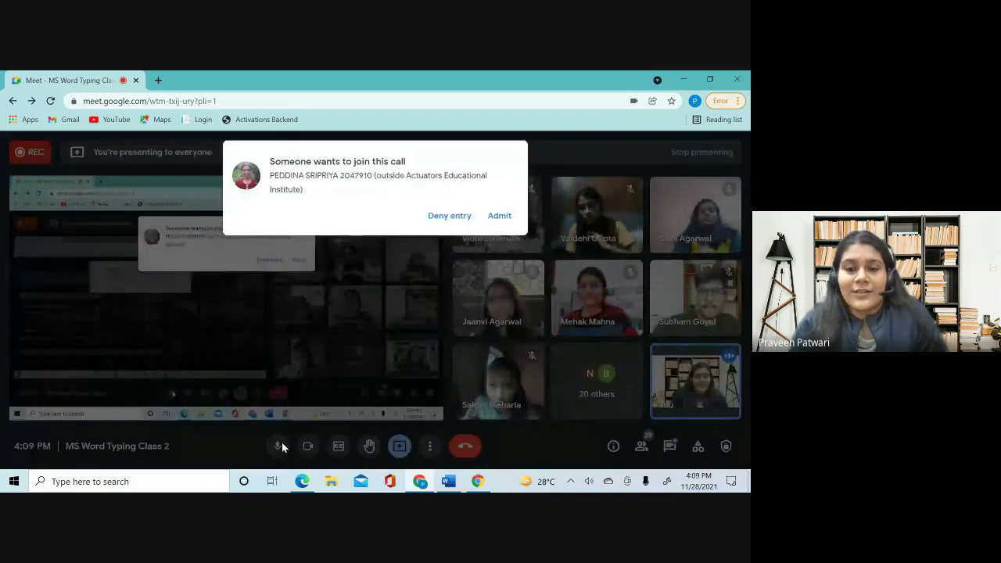
click(499, 216)
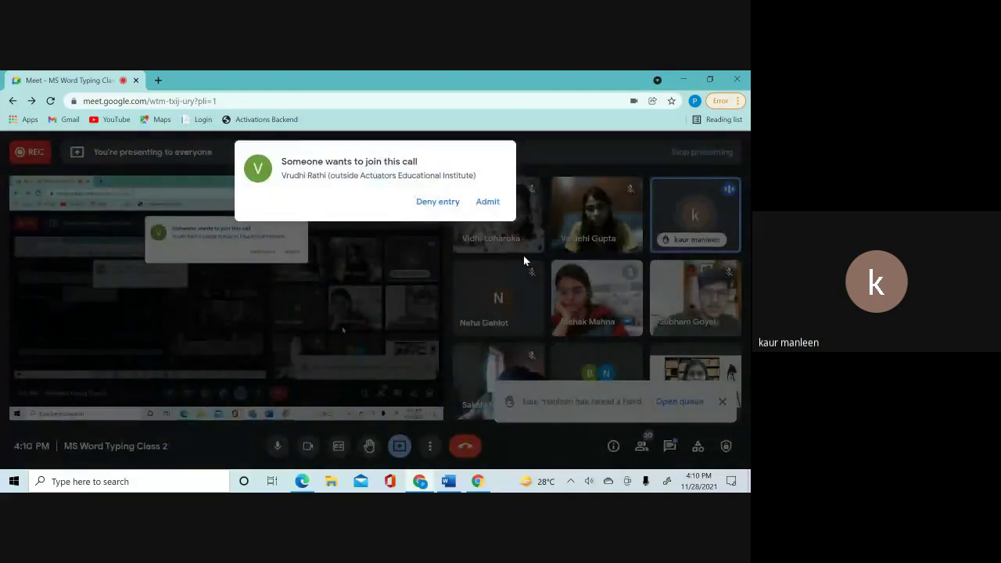
click(490, 202)
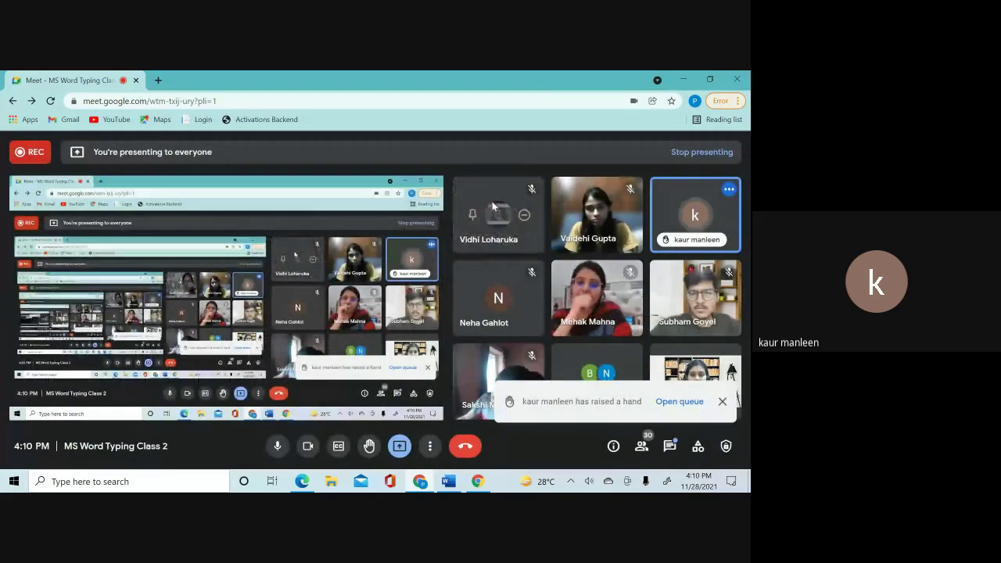
- Switch to the Word document and find the highlighted double-product formula on page 2
click(449, 481)
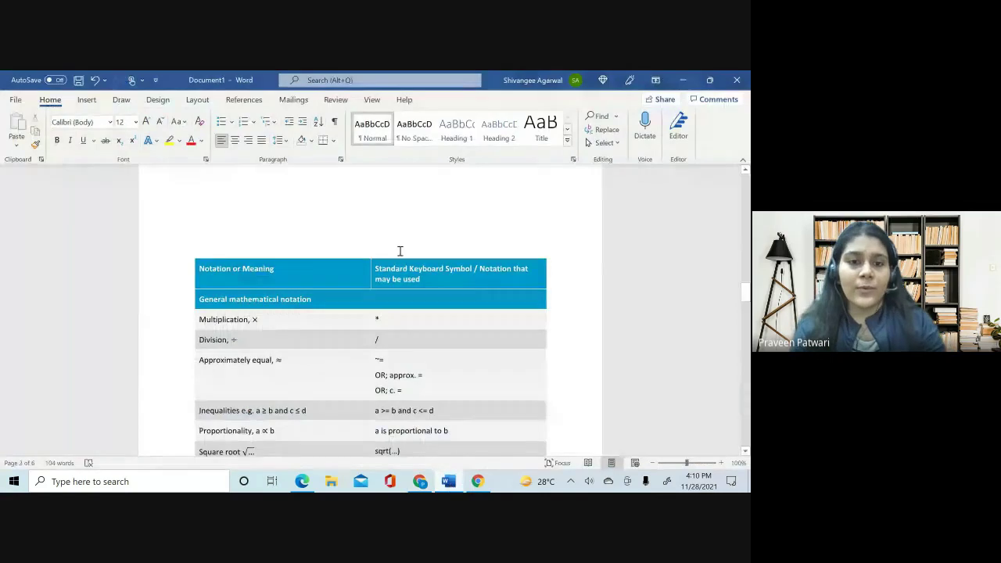
scroll(406, 239, up, 6)
scroll(410, 231, up, 10)
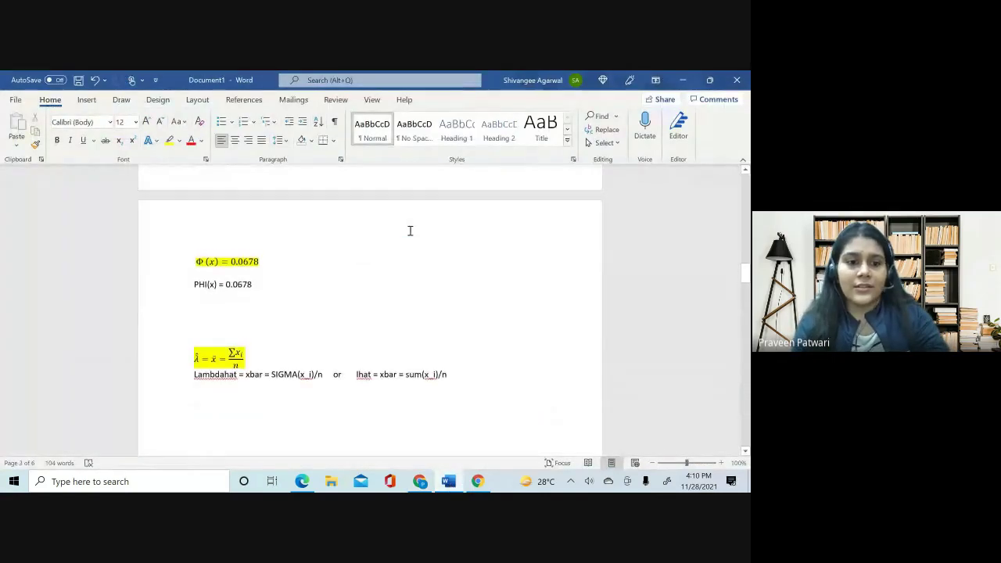
scroll(228, 280, up, 5)
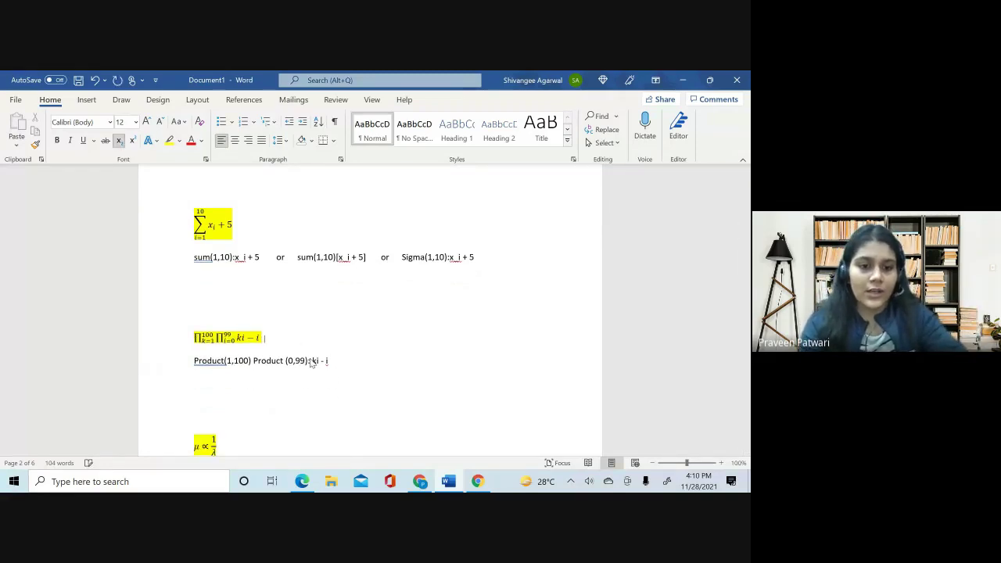
- Try to produce a product symbol with the code \product in a new equation beside the highlighted double-product formula
key(alt+equal)
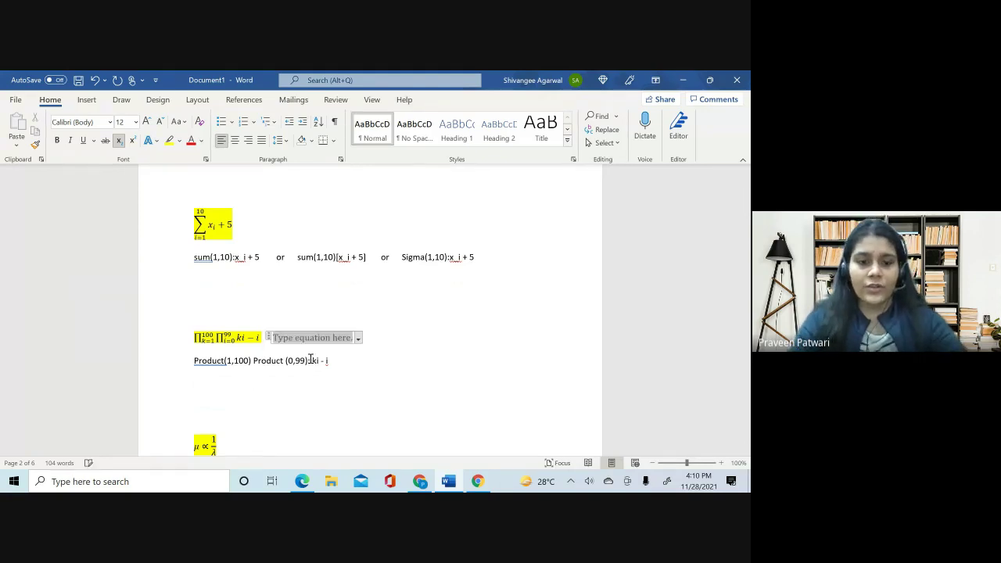
text(\product)
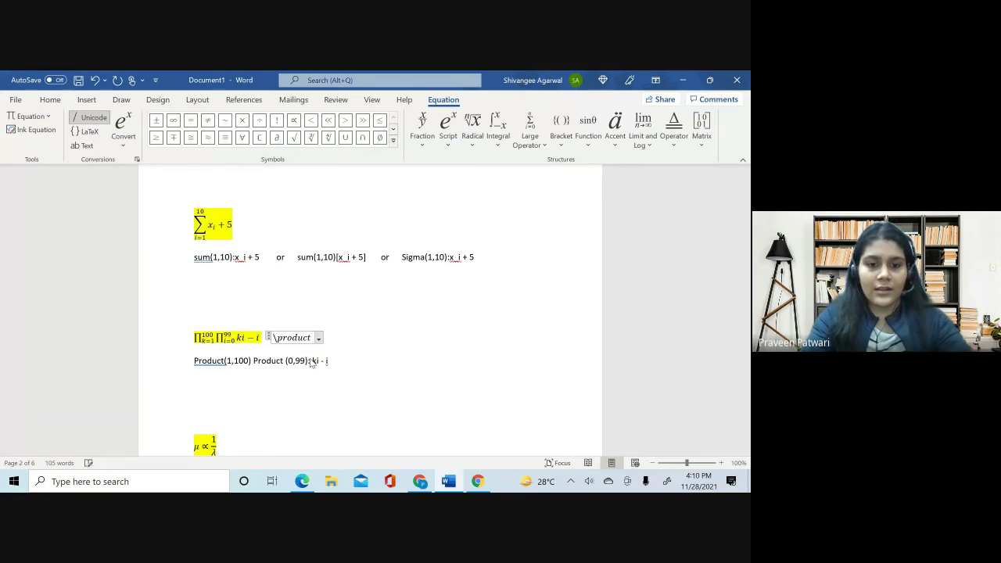
click(311, 362)
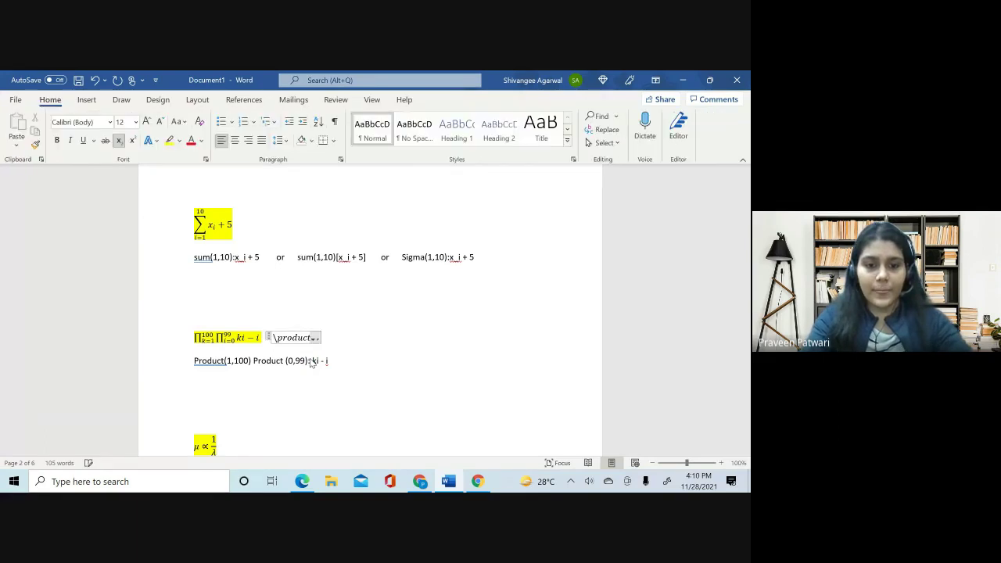
key(ctrl+z)
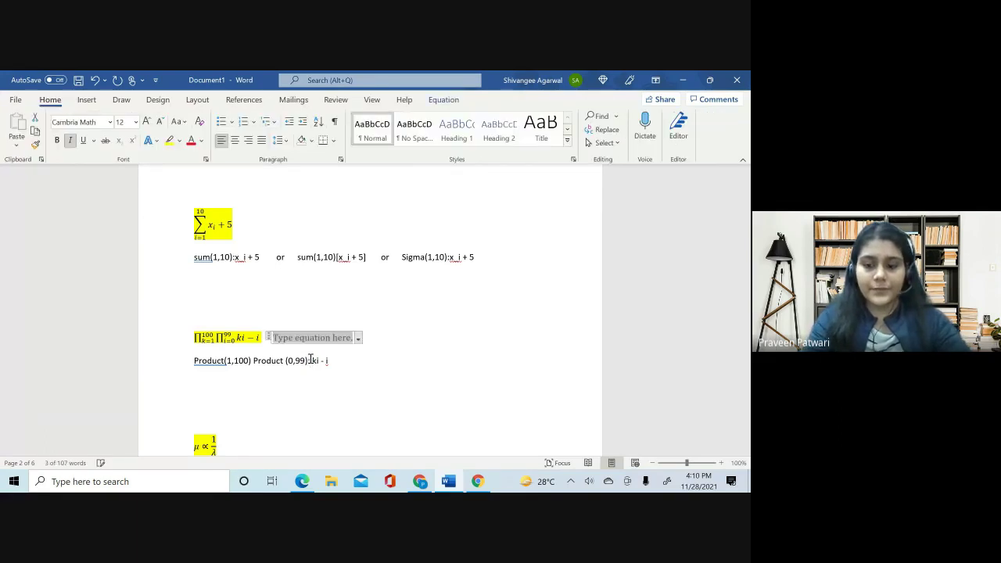
text(\product)
click(311, 362)
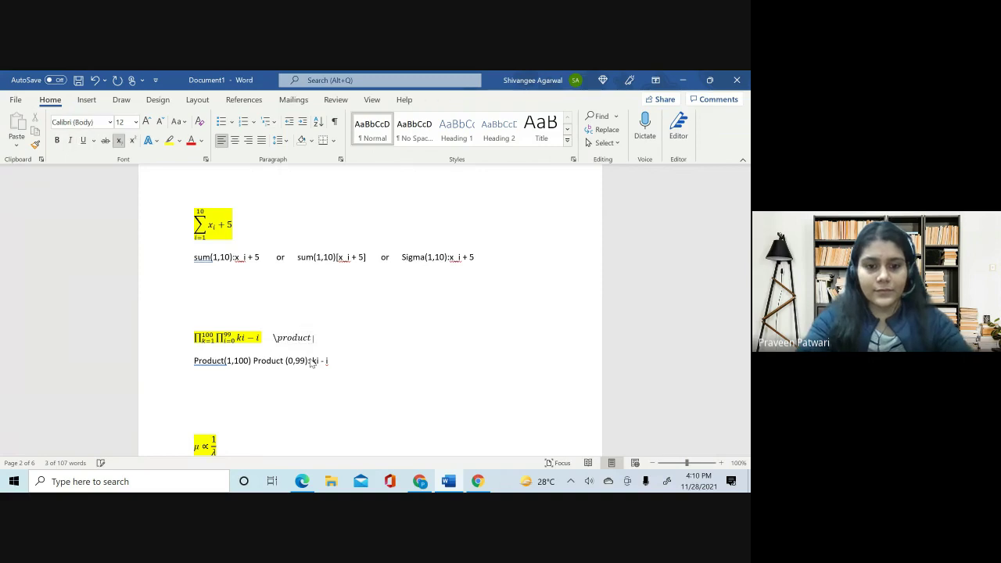
key(ctrl+z)
key(ctrl+z)
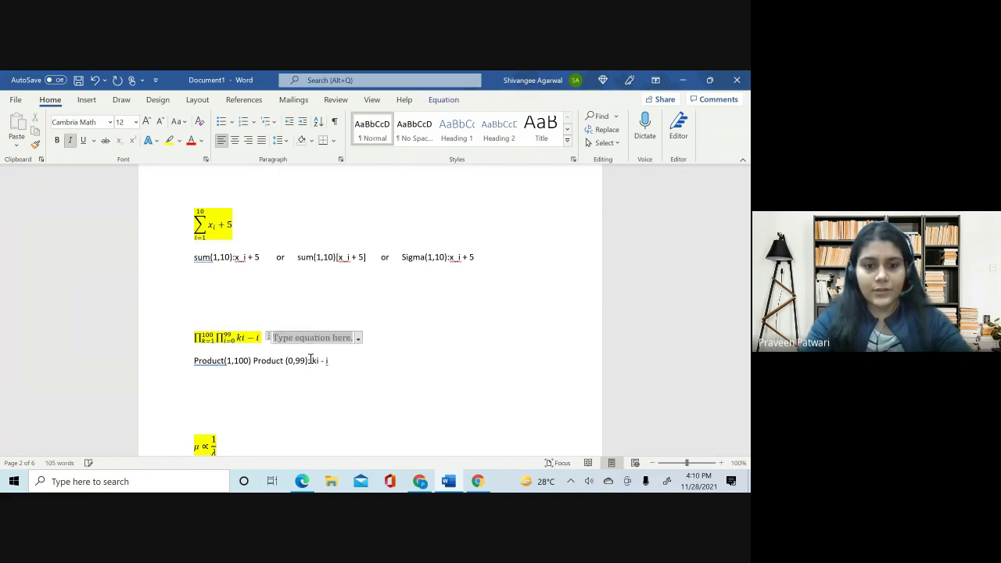
- Retry the code \product beside the highlighted formula and remove the extra equation placeholder
text(\product)
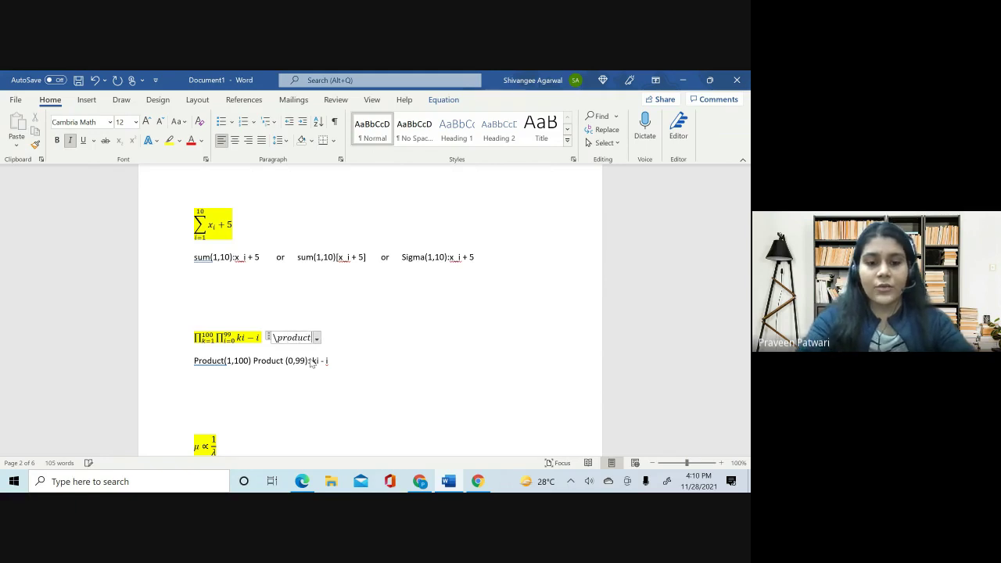
key(ctrl+equal)
key(BackSpace)
key(BackSpace)
key(BackSpace)
key(BackSpace)
key(BackSpace)
key(BackSpace)
key(BackSpace)
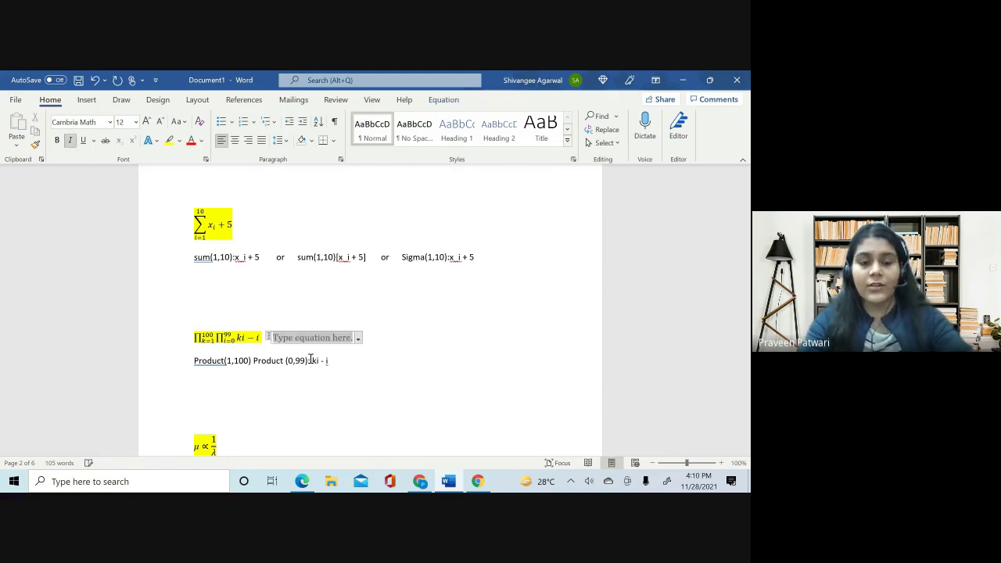
click(394, 369)
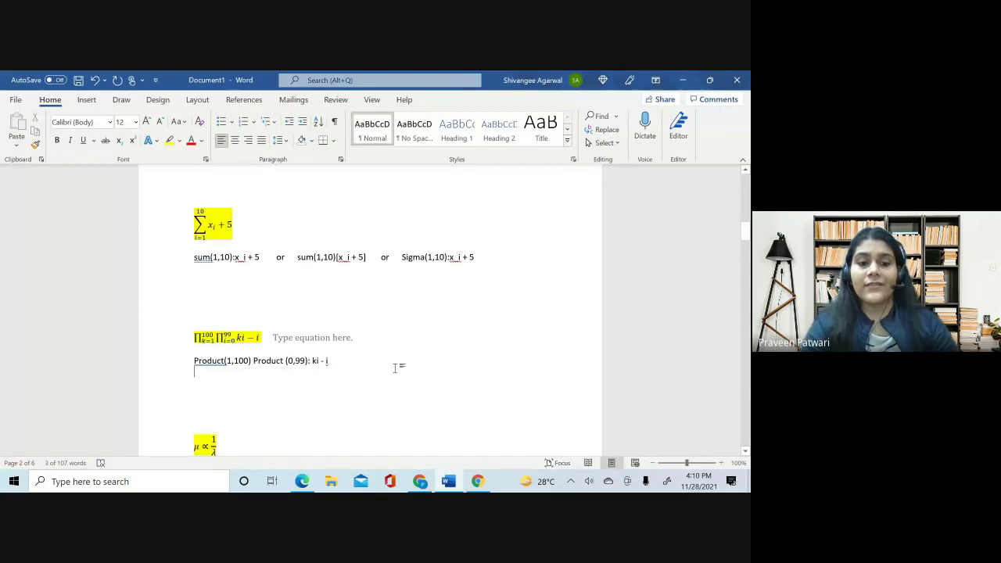
click(318, 338)
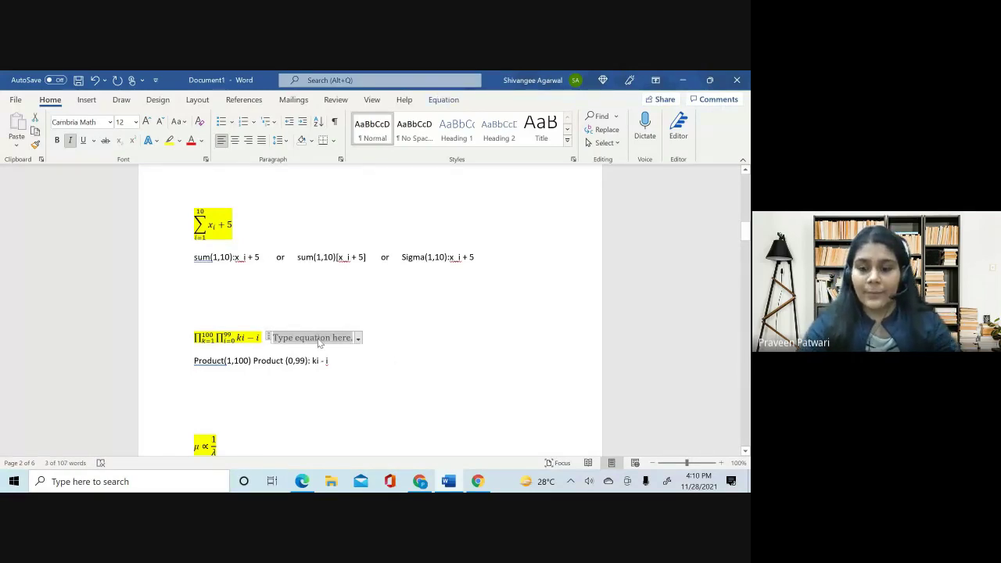
key(ctrl+equal)
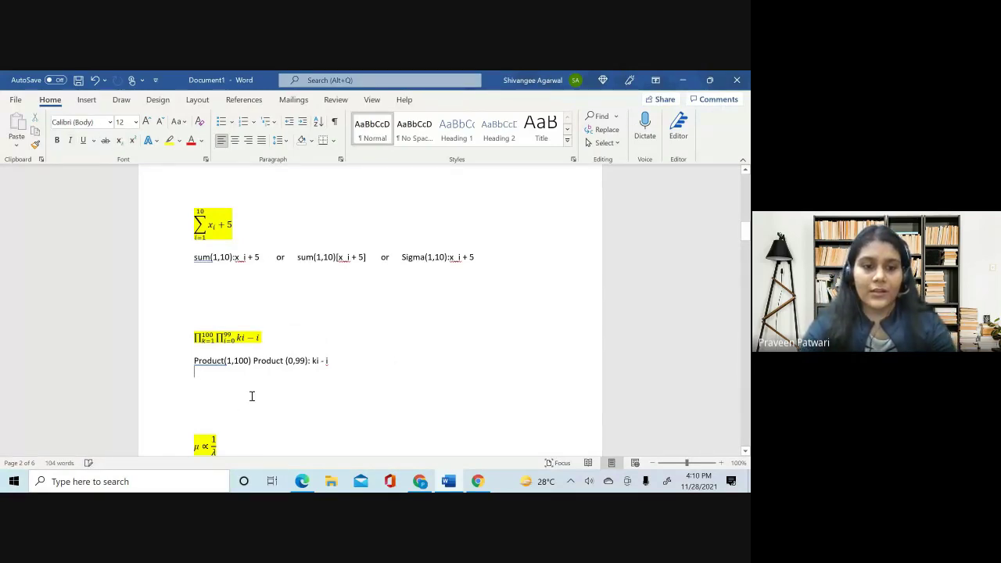
- Try the code \product in a new equation on its own line below the Product(1,100) text, and delete it
key(Return)
key(alt+equal)
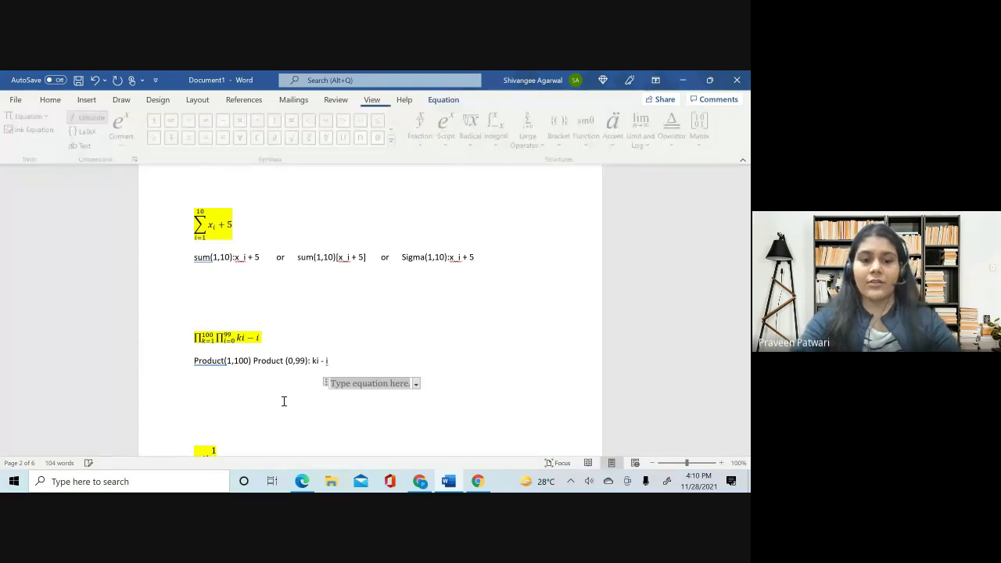
text(\product)
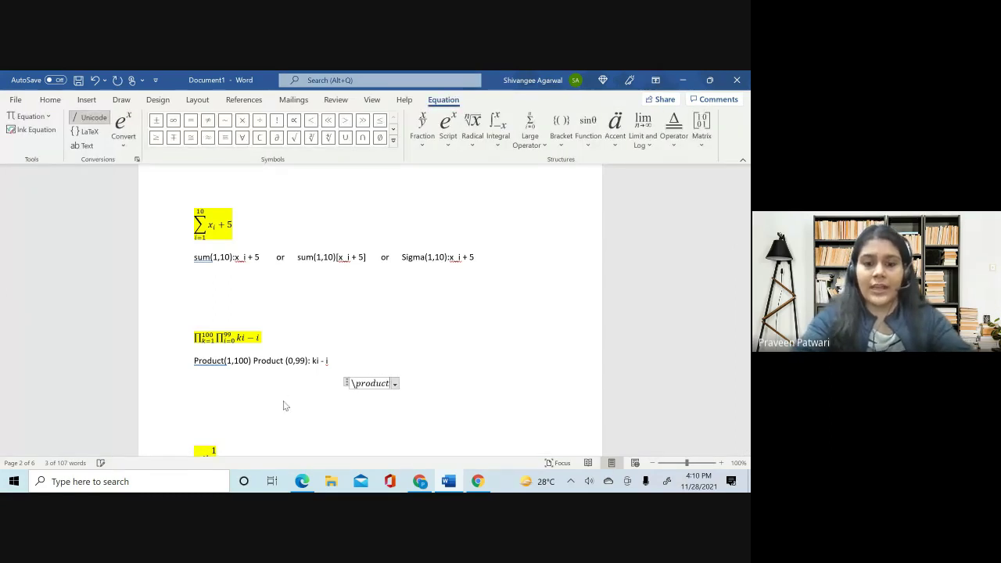
key(BackSpace)
key(BackSpace)
key(BackSpace)
key(BackSpace)
key(BackSpace)
key(BackSpace)
key(BackSpace)
key(BackSpace)
key(BackSpace)
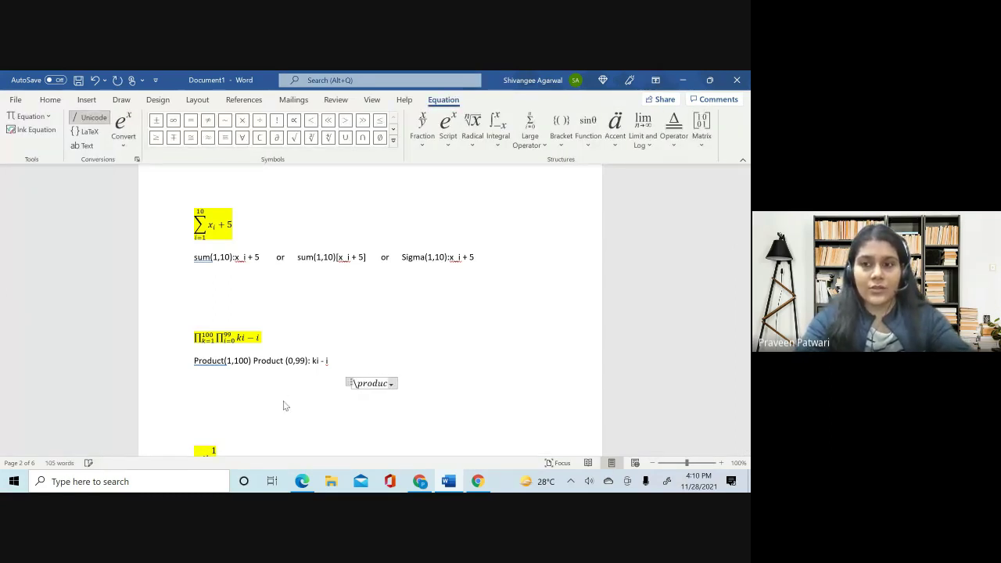
- Insert an equation below the Product(1,100) line containing a product operator with lower limit k=1 and upper limit 100
key(alt+equal)
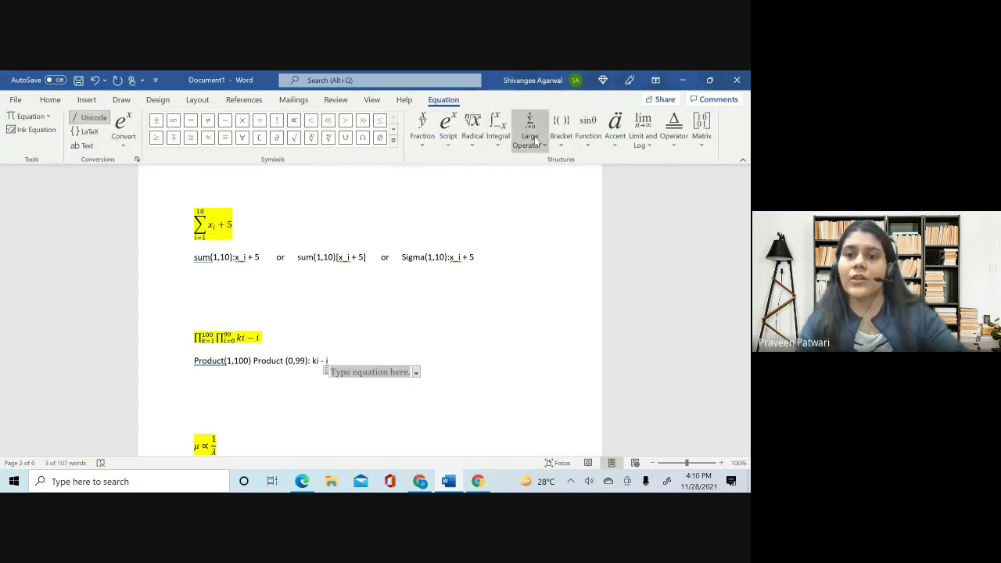
click(536, 139)
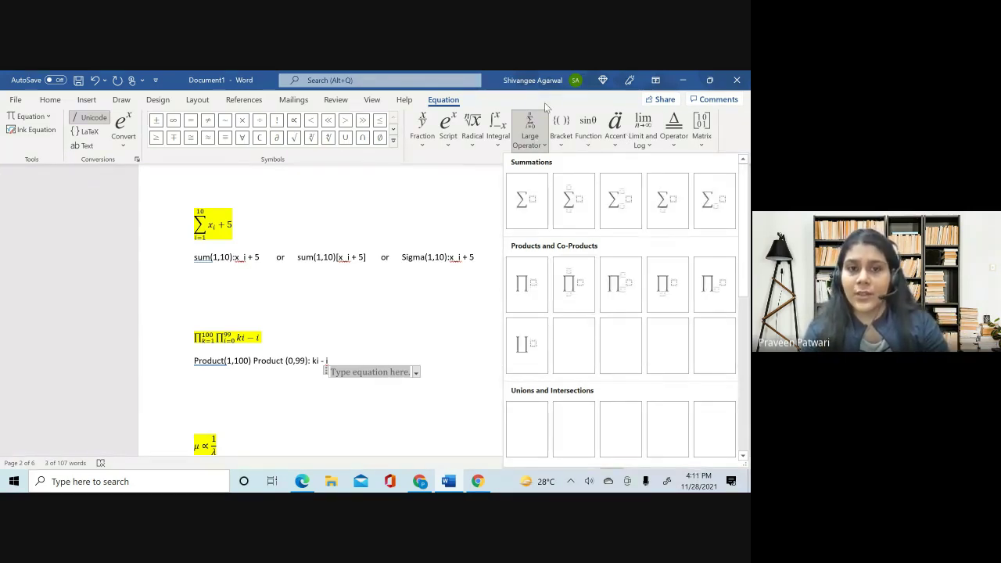
click(573, 284)
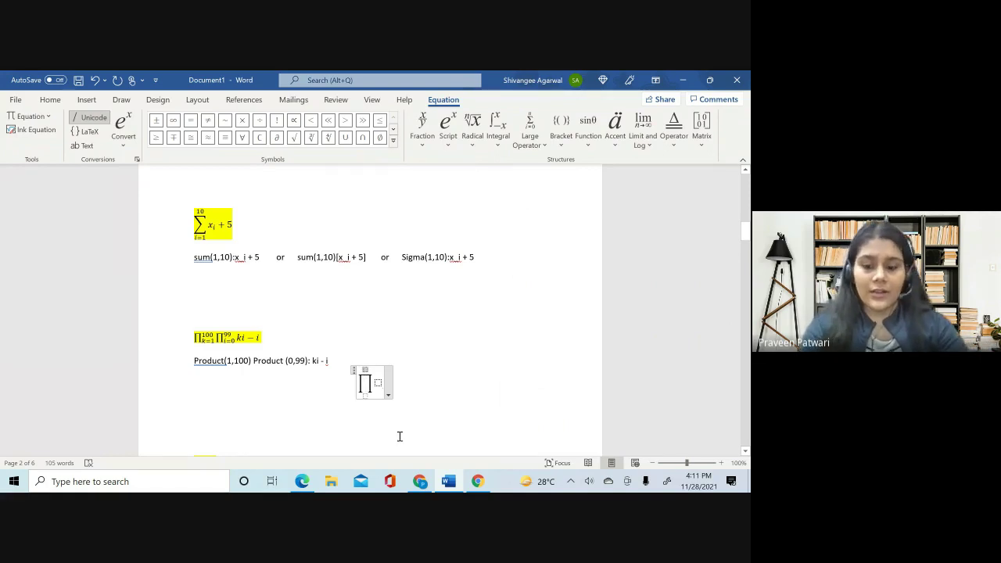
text(100)
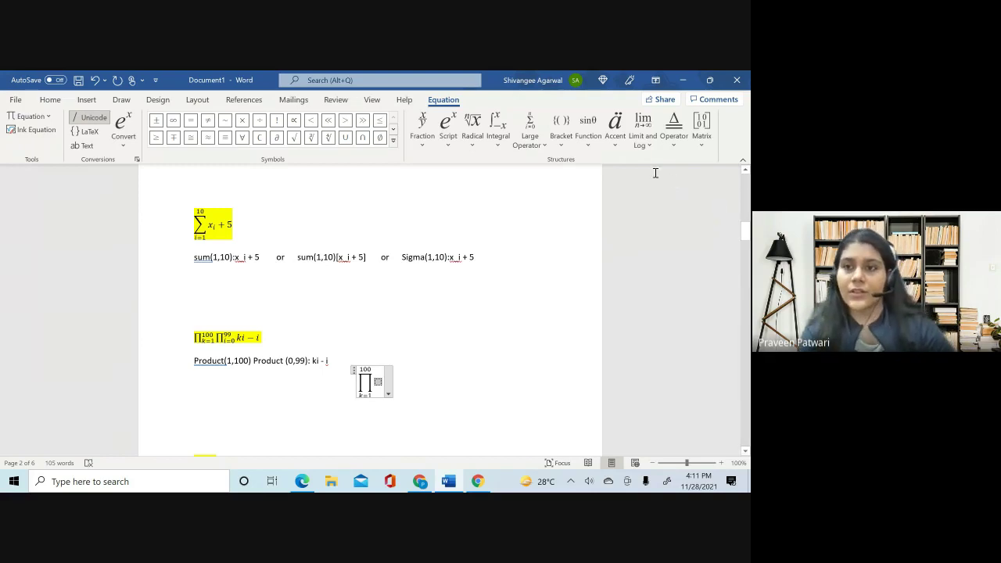
- Nest a second product operator with limits i=0 and 99 inside the first and complete the equation with the expression ki-i
click(531, 131)
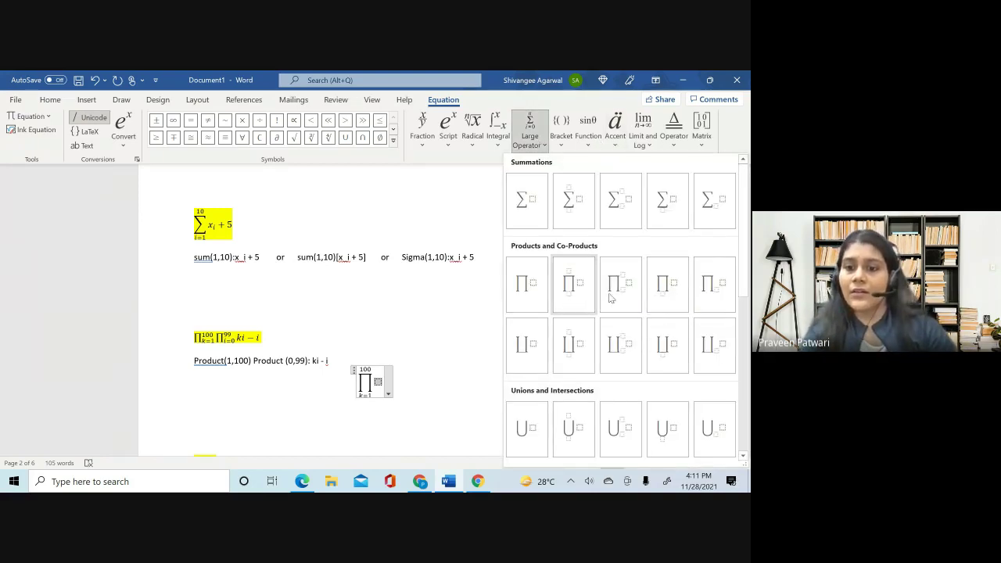
click(575, 285)
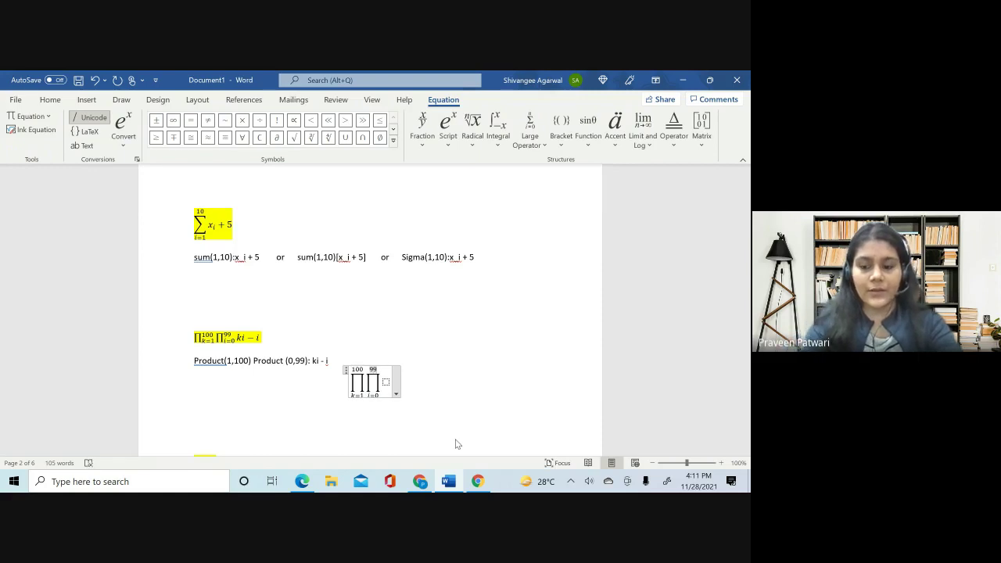
text(ki)
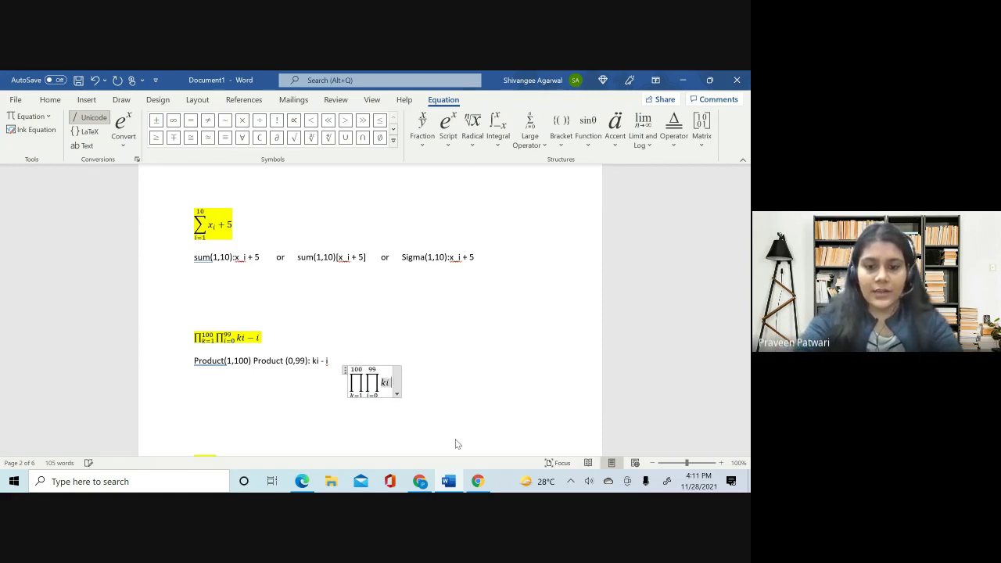
text(-i)
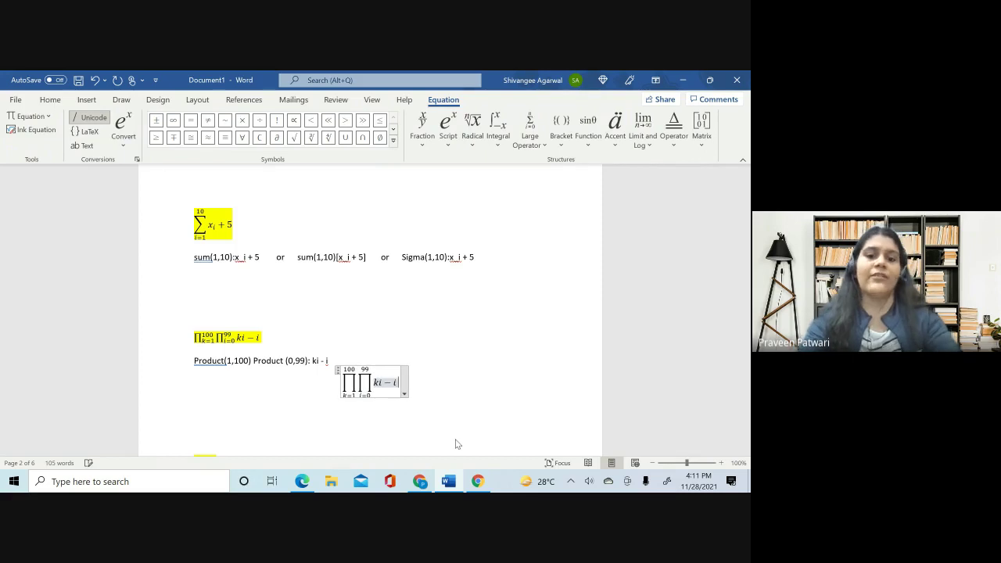
key(Right)
click(422, 383)
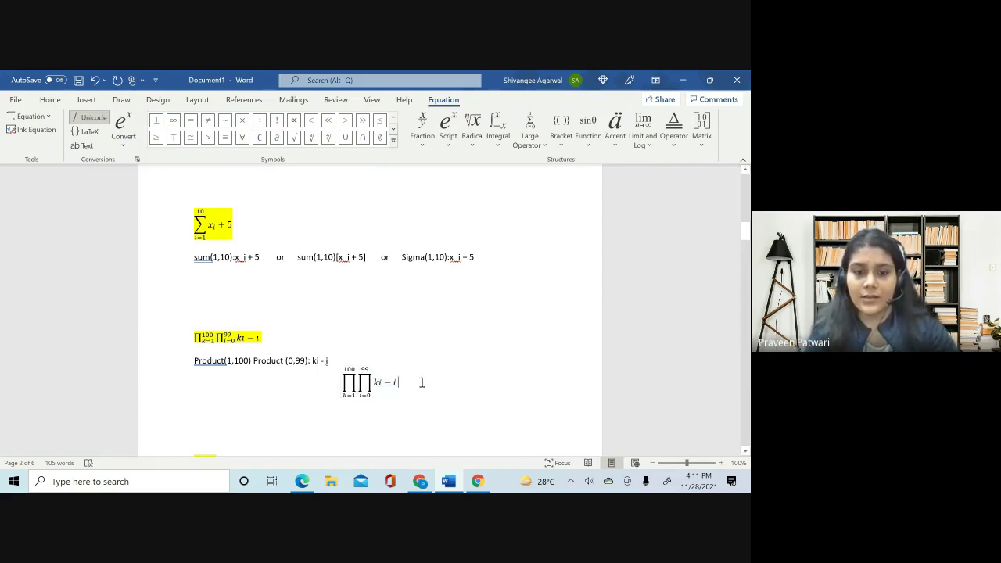
- Switch to the Google Meet call to check on the class, and return to the Word document
click(422, 483)
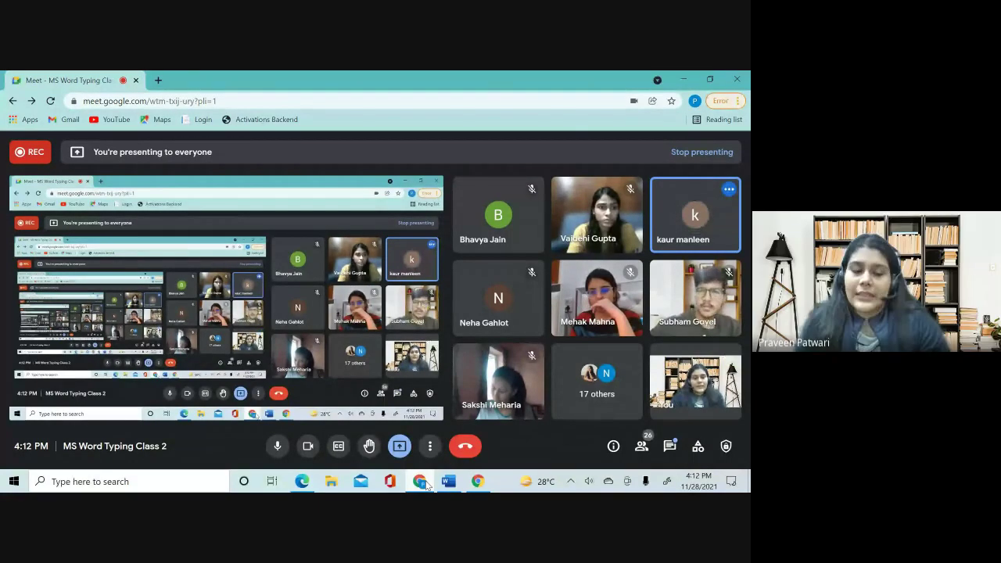
click(446, 485)
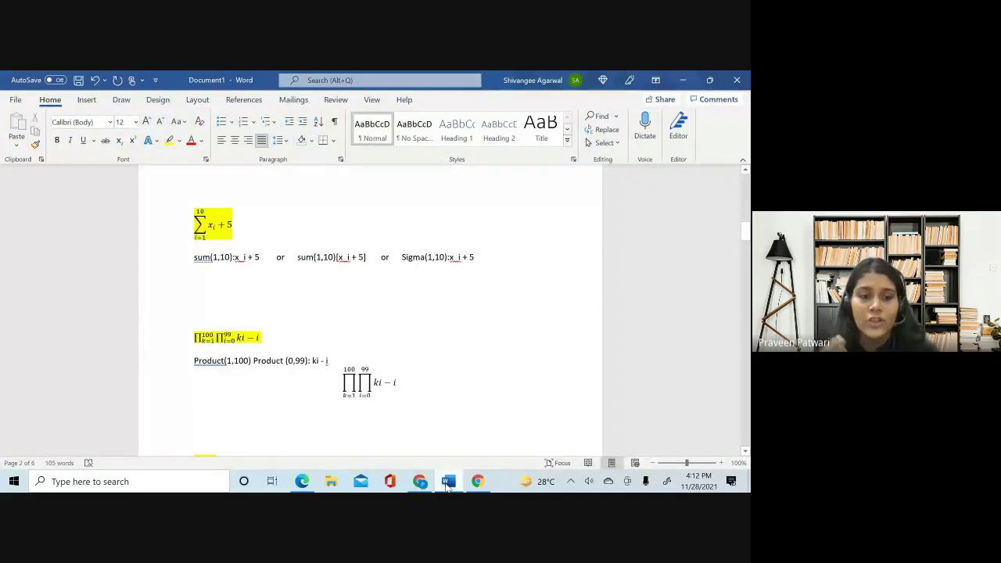
- Try the code \lambda in a new equation below the sum(1,10) line, and delete the equation
click(259, 288)
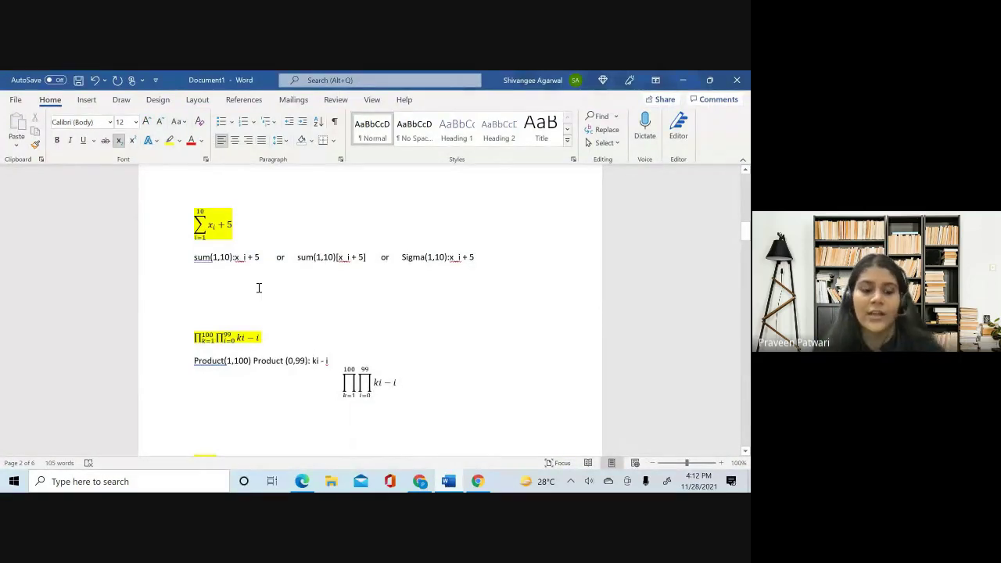
key(alt+equal)
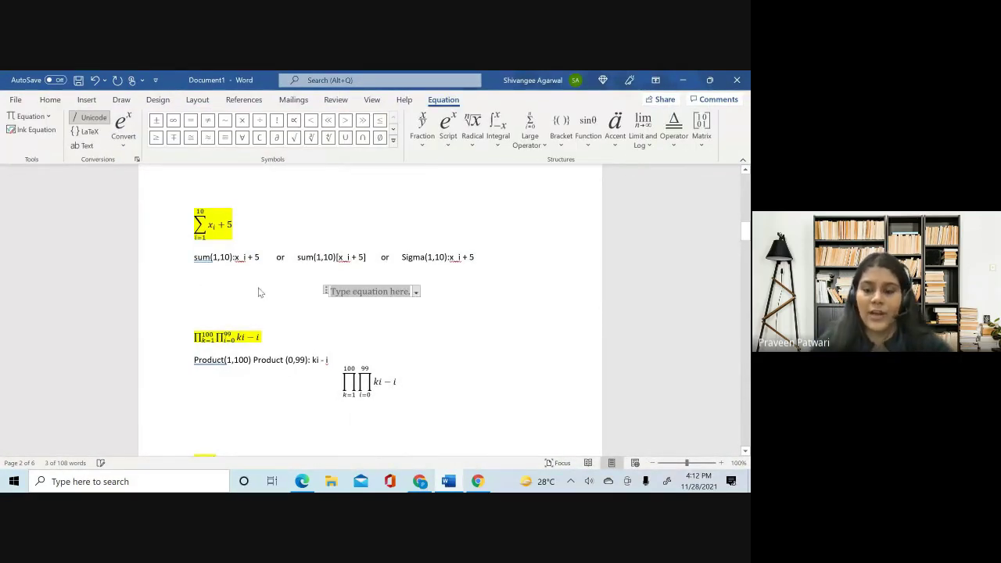
text(\lambda)
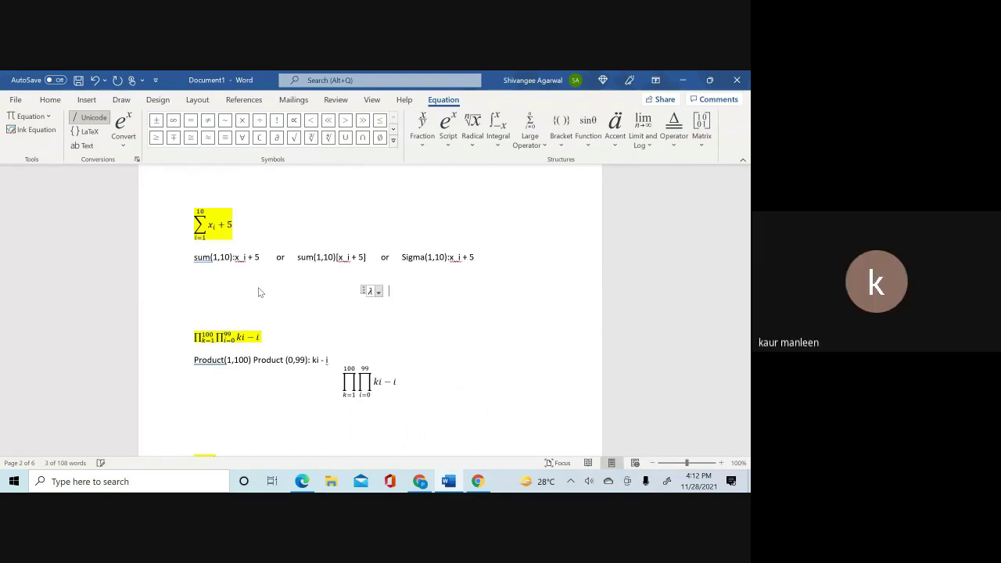
key(BackSpace)
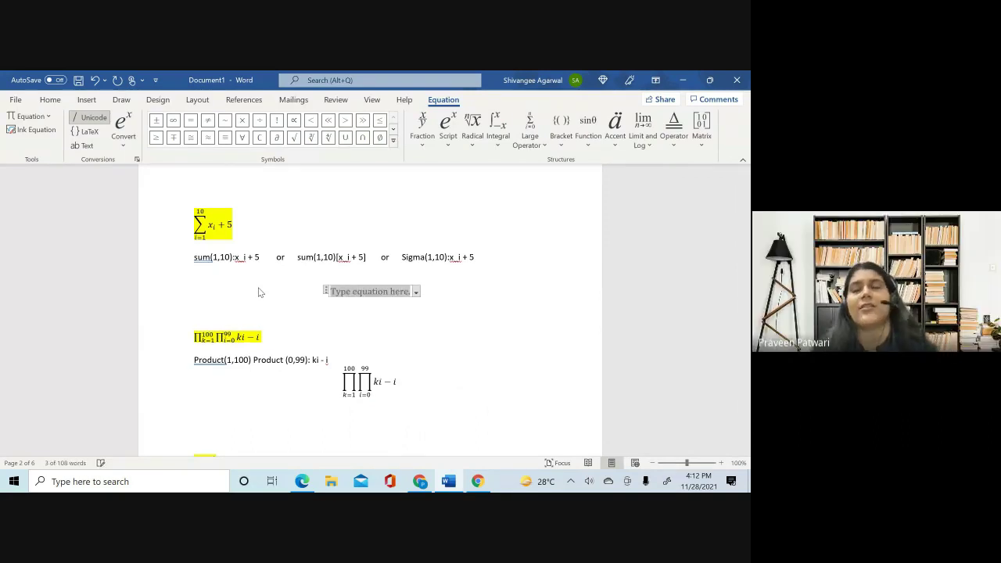
click(279, 224)
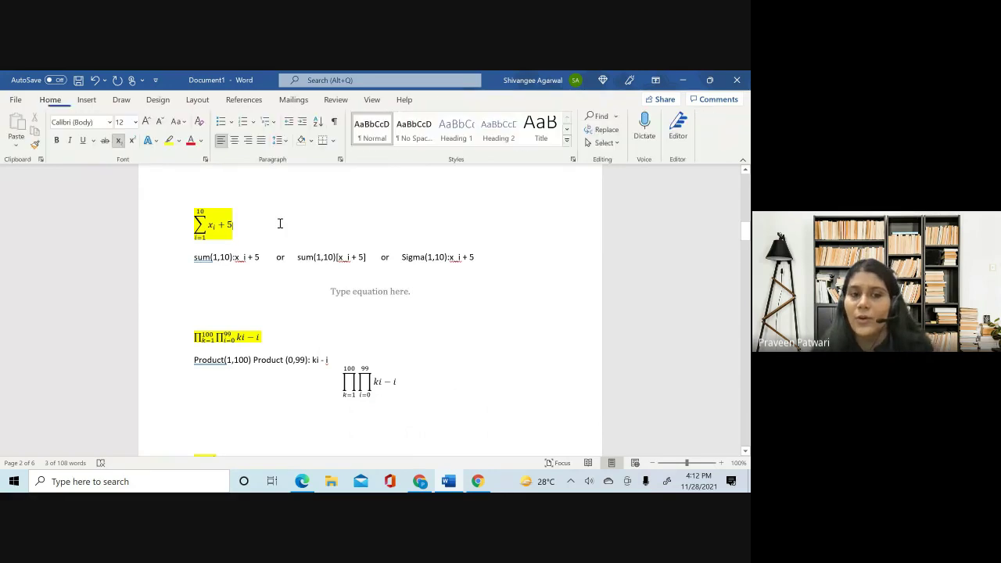
click(387, 292)
key(BackSpace)
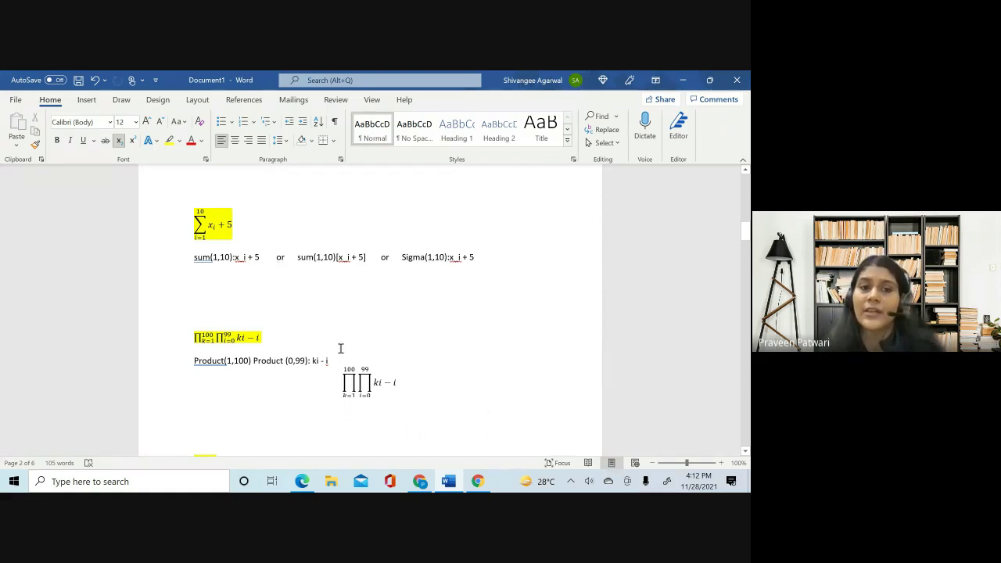
- Review the highlighted formulas and their keyboard notations from the document's start through to the general mathematical notation table
scroll(340, 349, up, 10)
scroll(340, 349, up, 1)
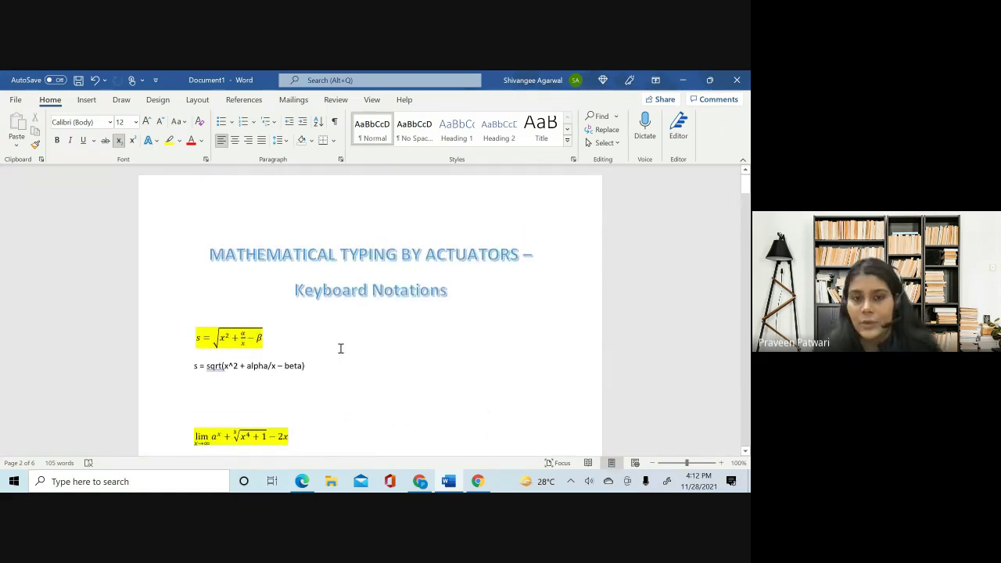
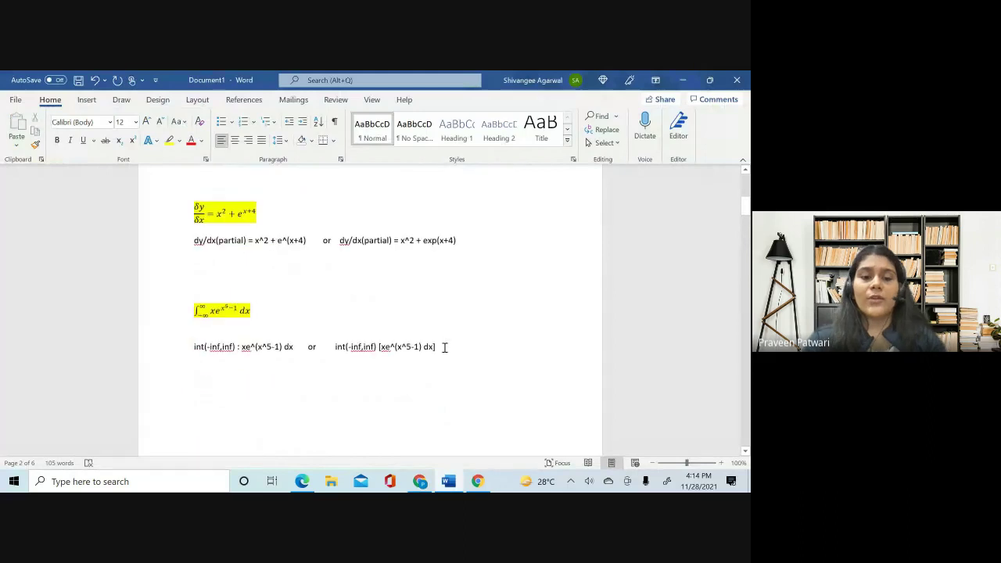
scroll(444, 347, down, 6)
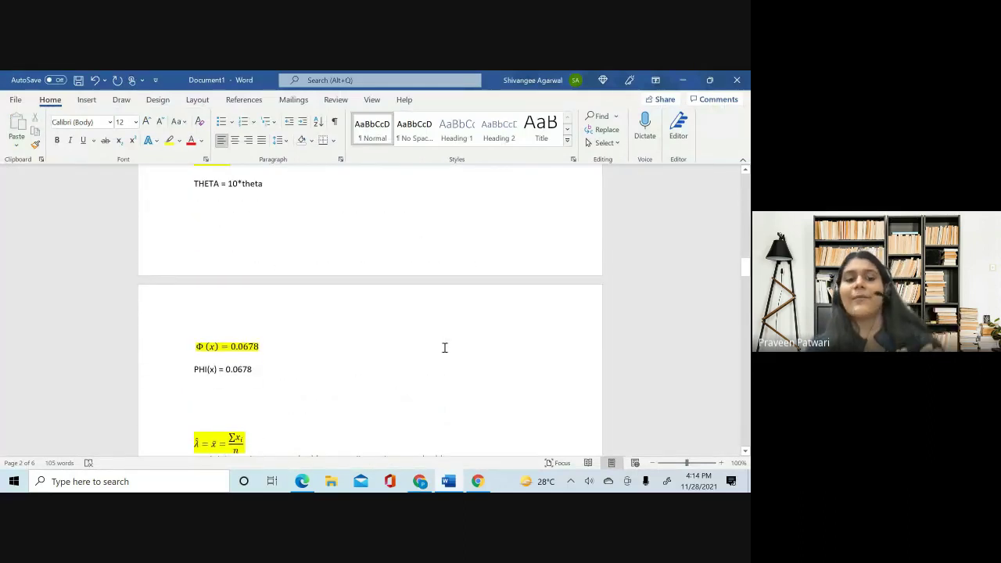
scroll(445, 347, down, 9)
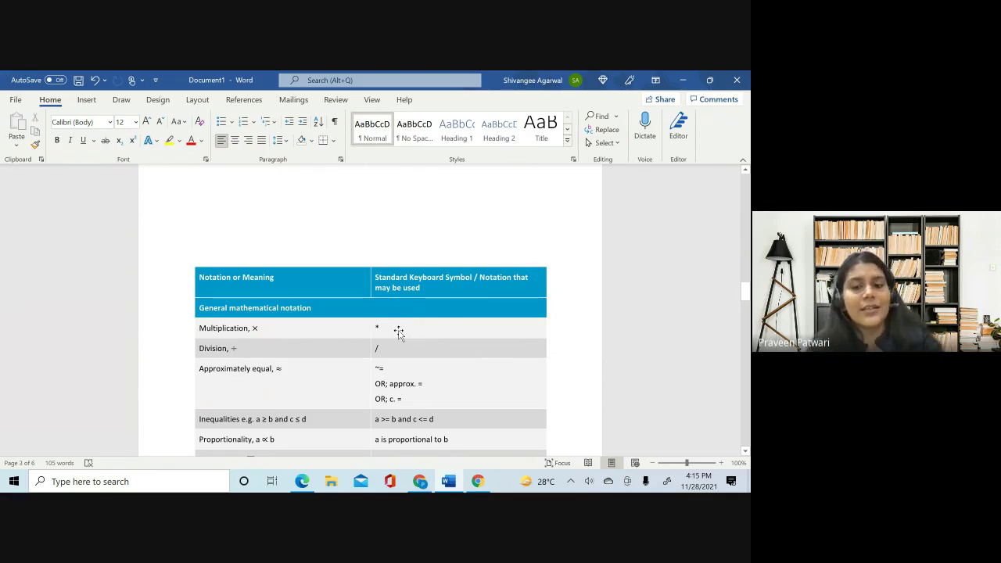
scroll(398, 332, down, 1)
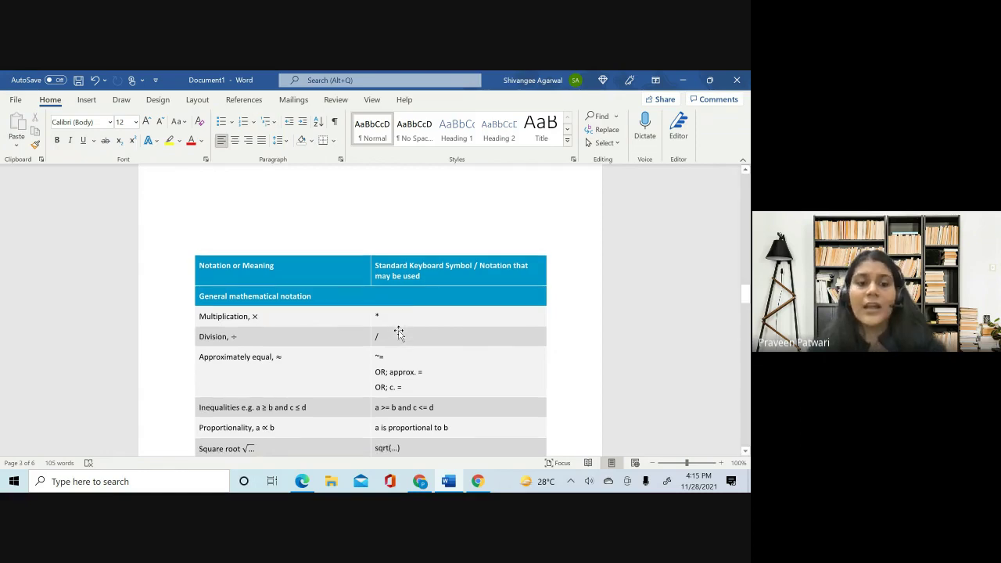
scroll(398, 332, down, 2)
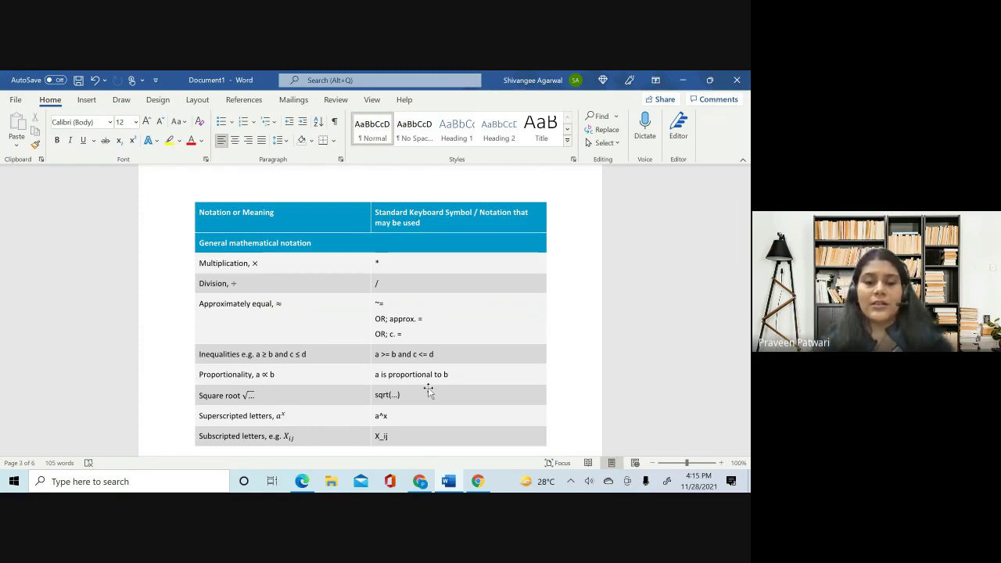
- Admit two waiting participants to the Google Meet call, returning to the Word document after each one
click(420, 481)
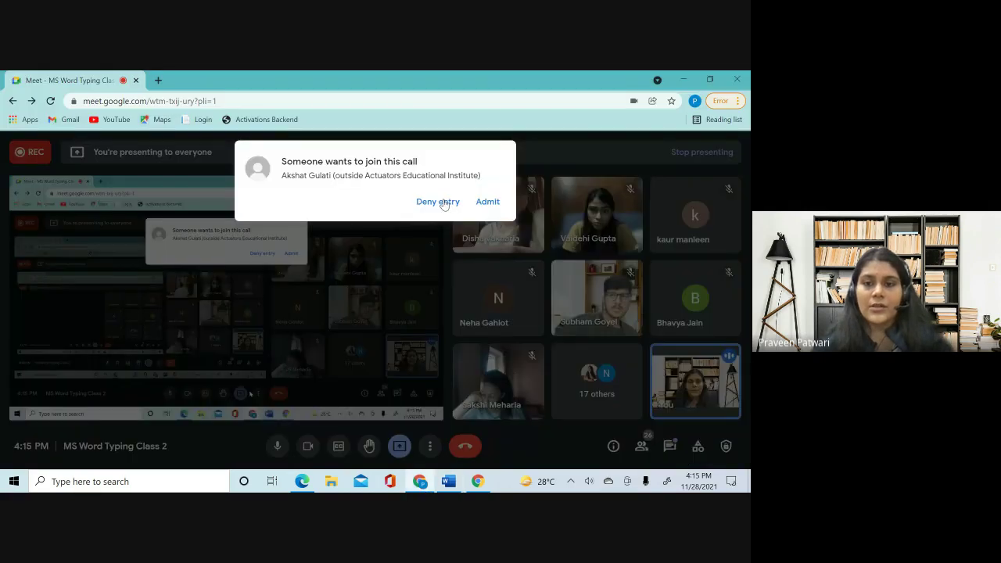
click(488, 204)
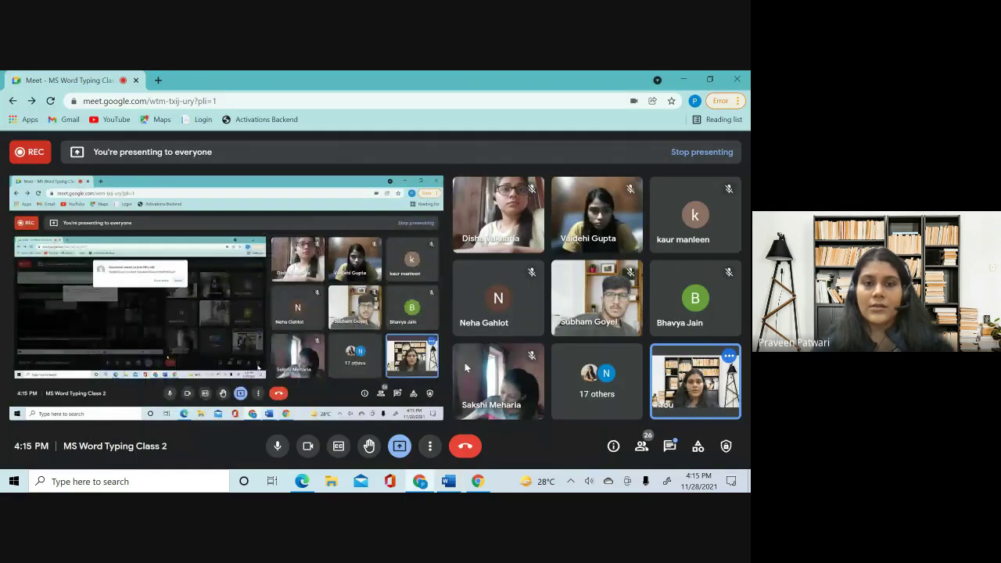
click(460, 485)
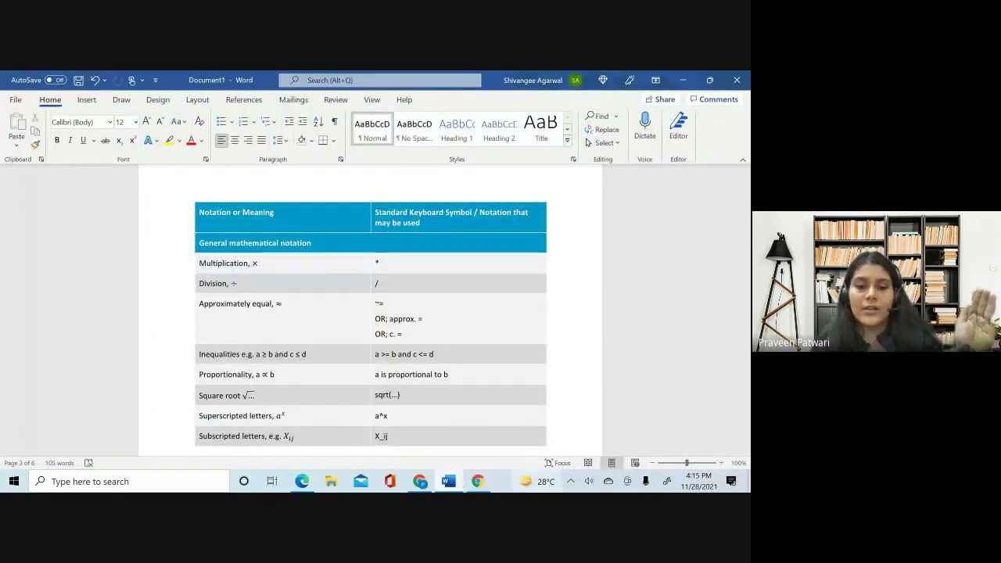
click(430, 480)
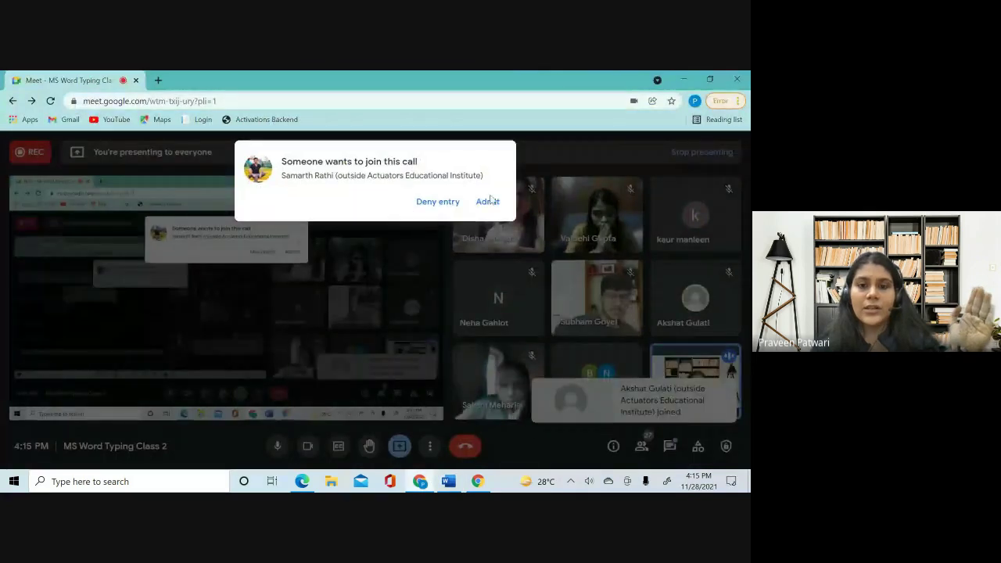
click(487, 201)
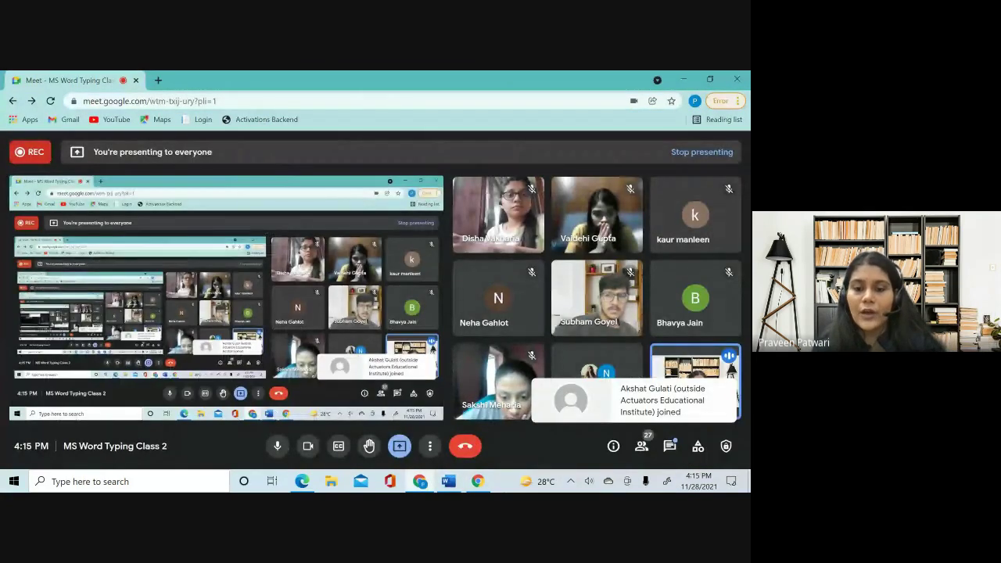
click(444, 484)
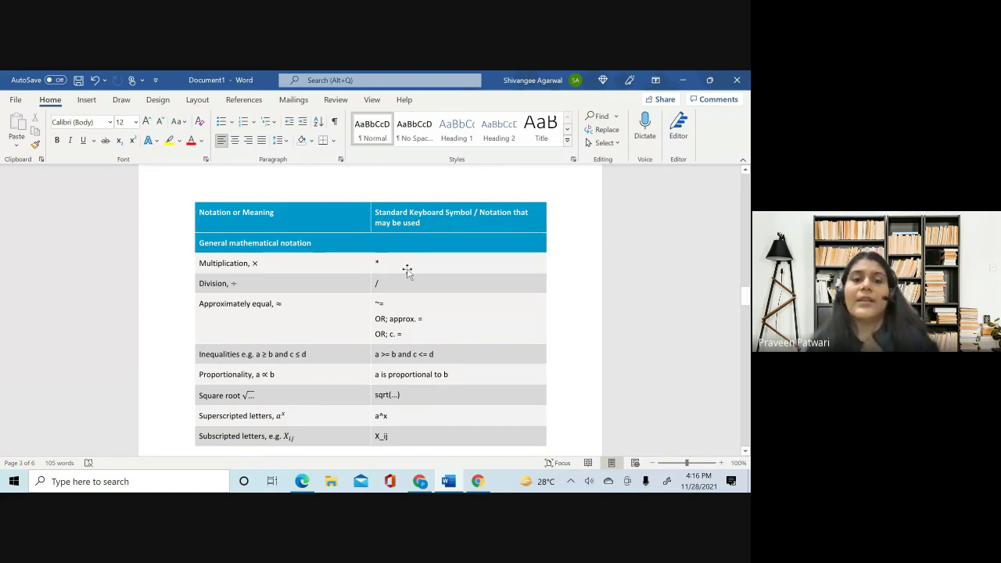
- Examine the notation table's rows from multiplication and division through subscripts, exponentials, accented symbols and Greek letters
scroll(407, 270, up, 1)
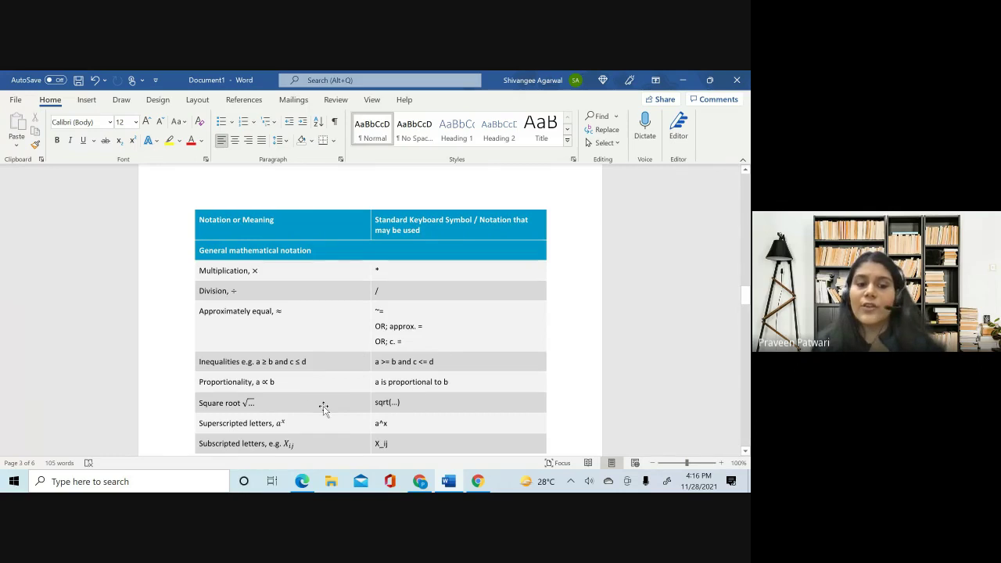
scroll(317, 407, down, 3)
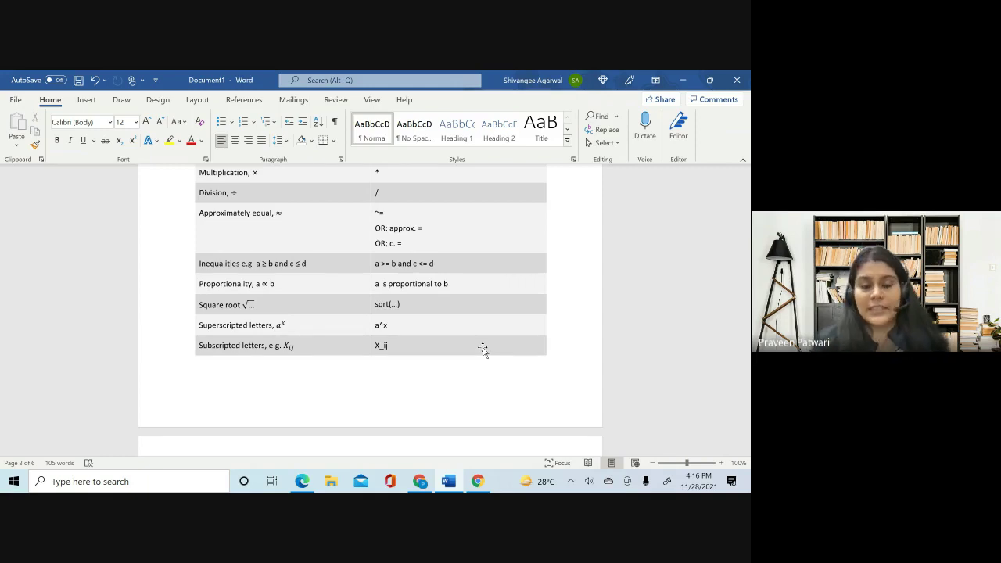
scroll(481, 347, up, 5)
click(248, 248)
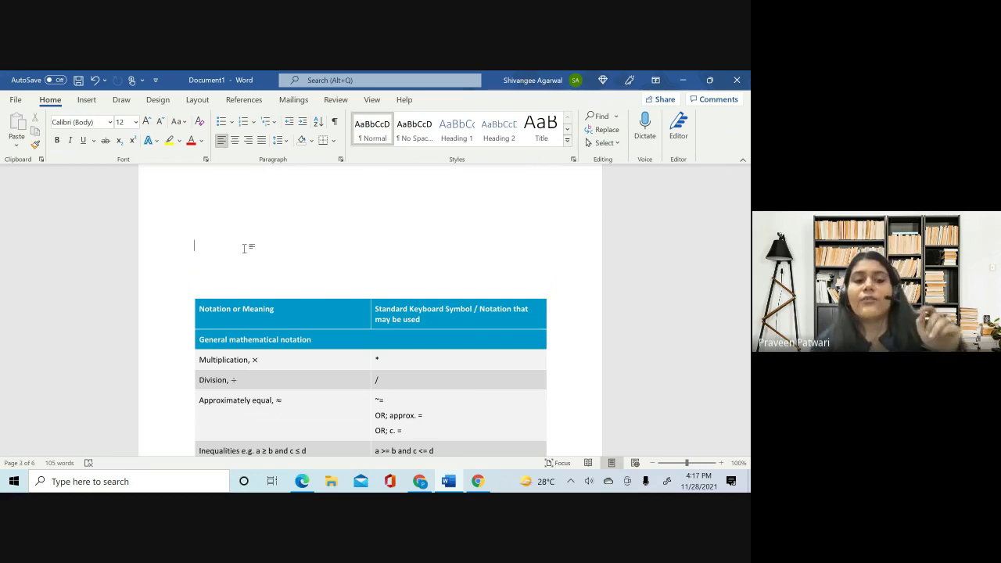
scroll(331, 313, down, 8)
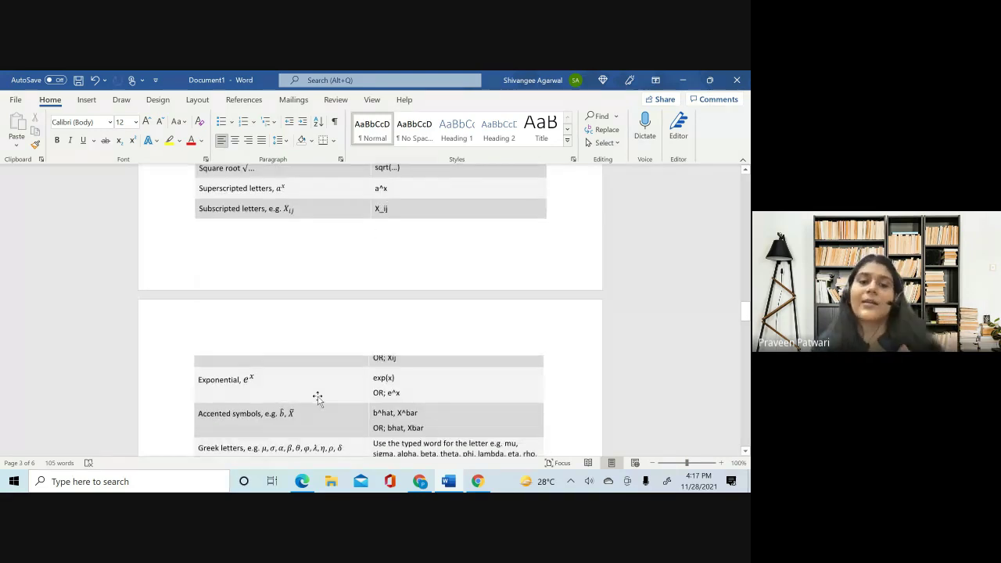
scroll(317, 398, down, 1)
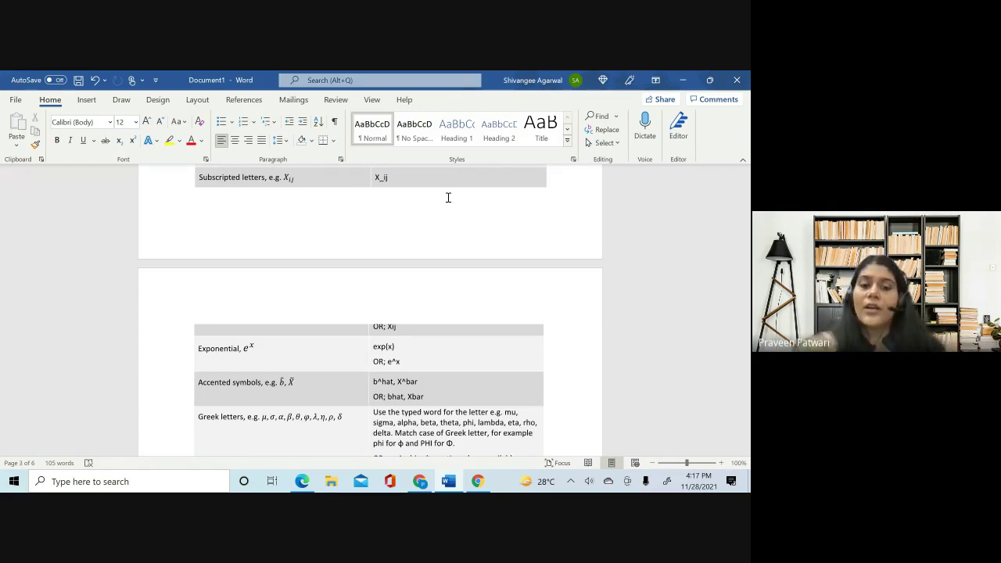
scroll(448, 198, up, 1)
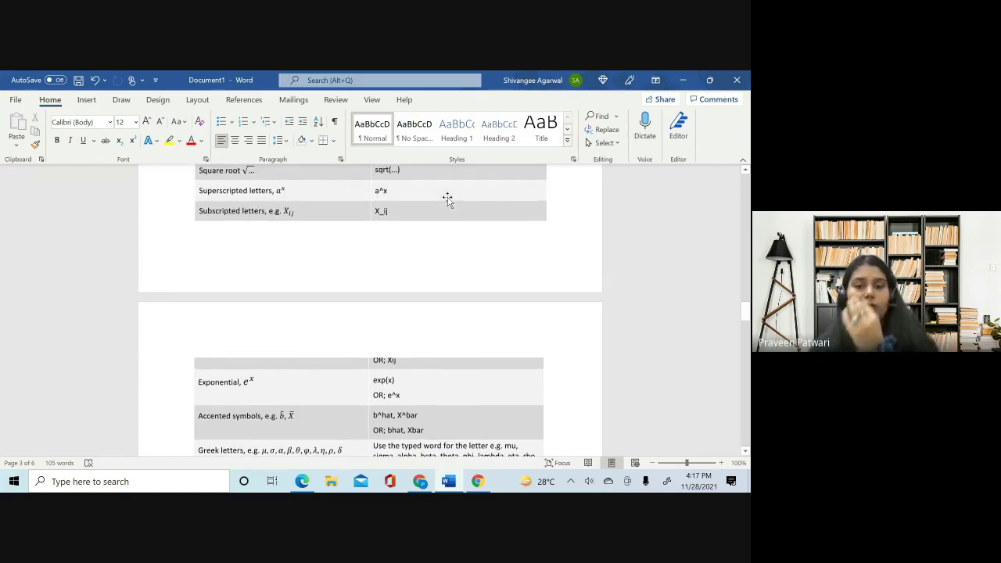
scroll(448, 198, down, 2)
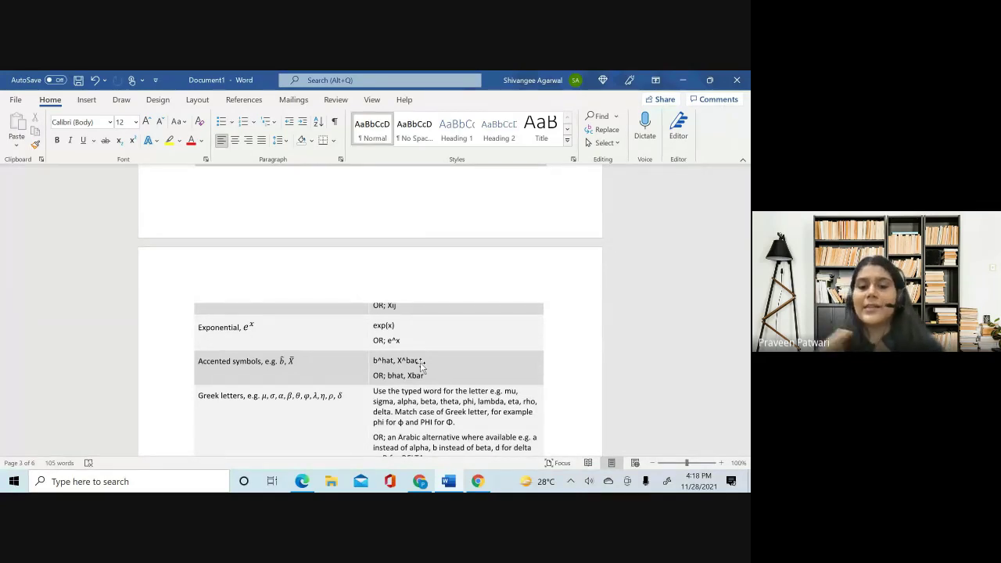
scroll(422, 366, down, 1)
scroll(422, 366, down, 1)
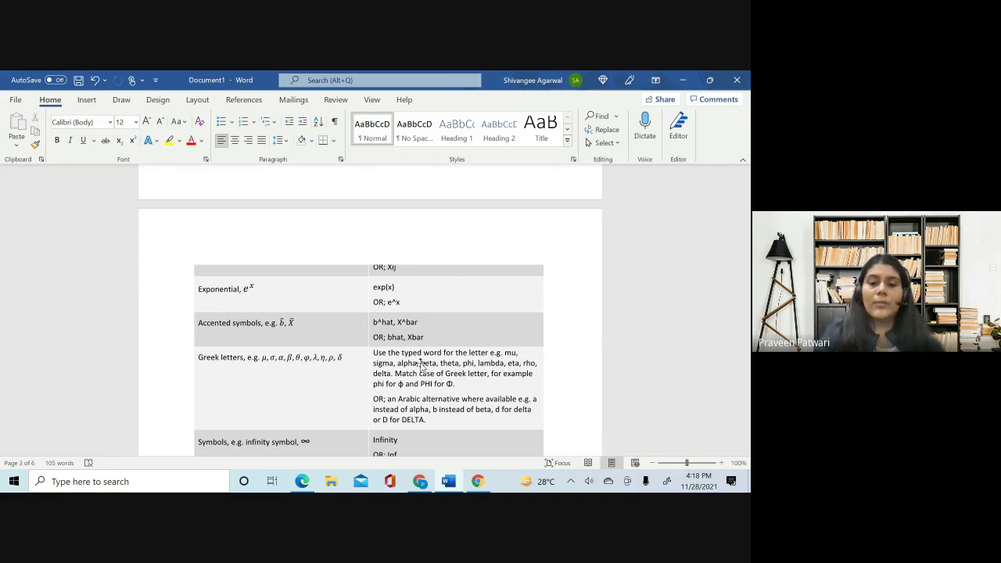
- Let two more people waiting to join into the Google Meet call, going back to the Word document after each
click(422, 483)
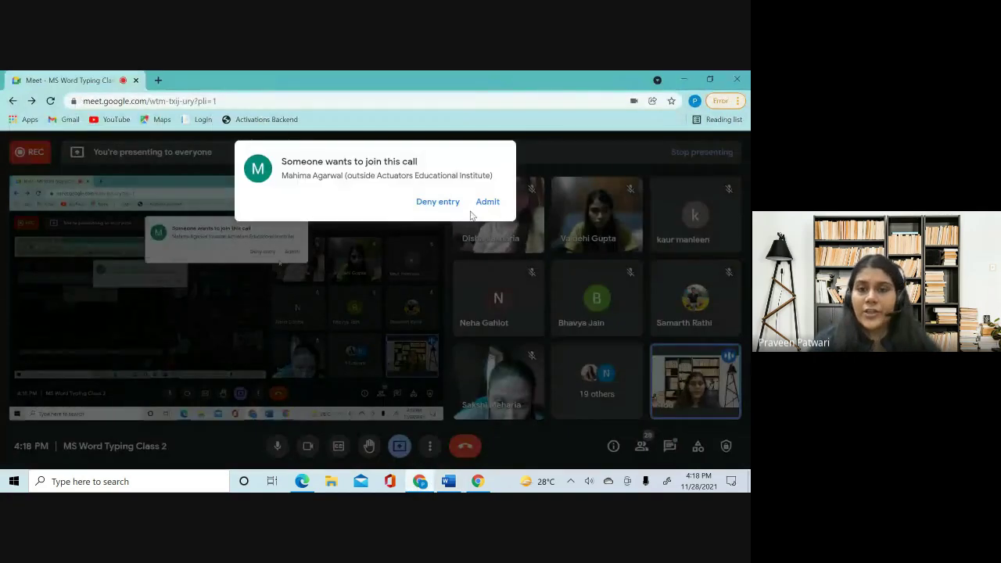
click(487, 202)
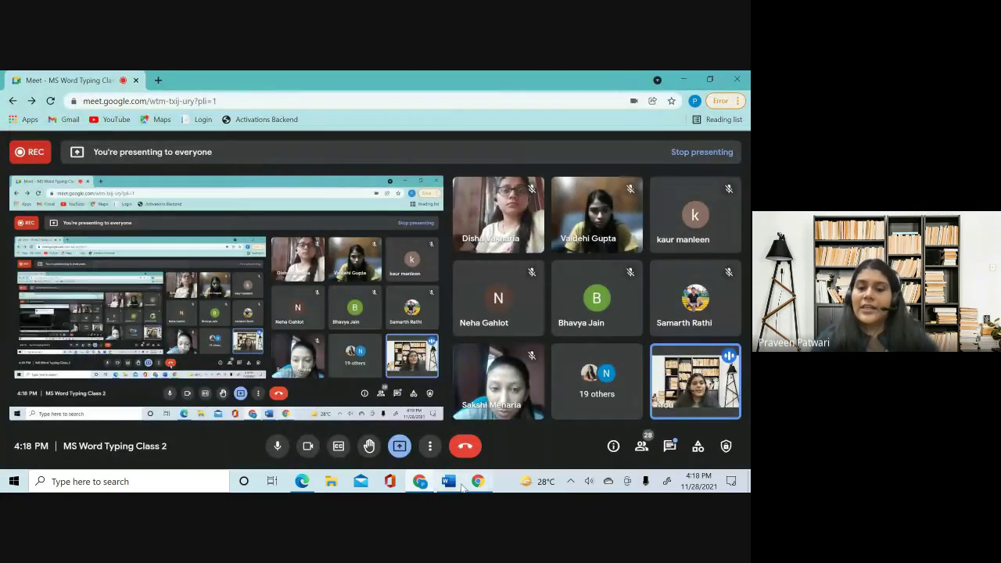
click(460, 484)
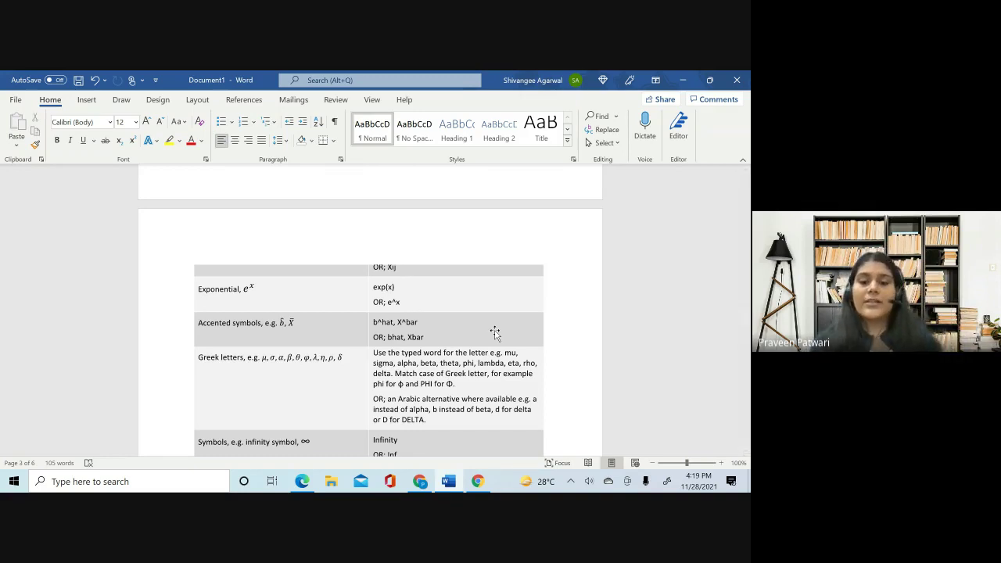
click(409, 483)
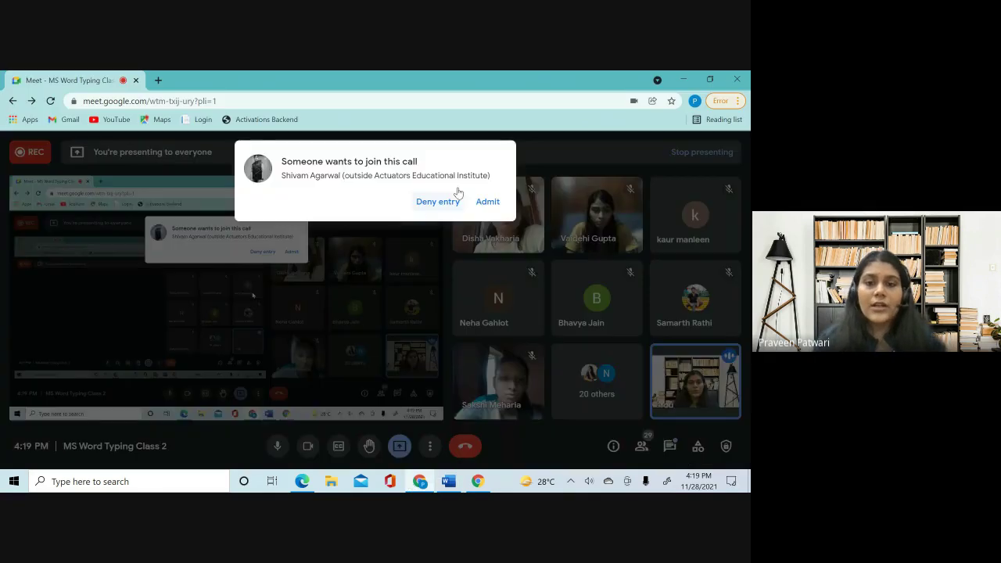
click(488, 201)
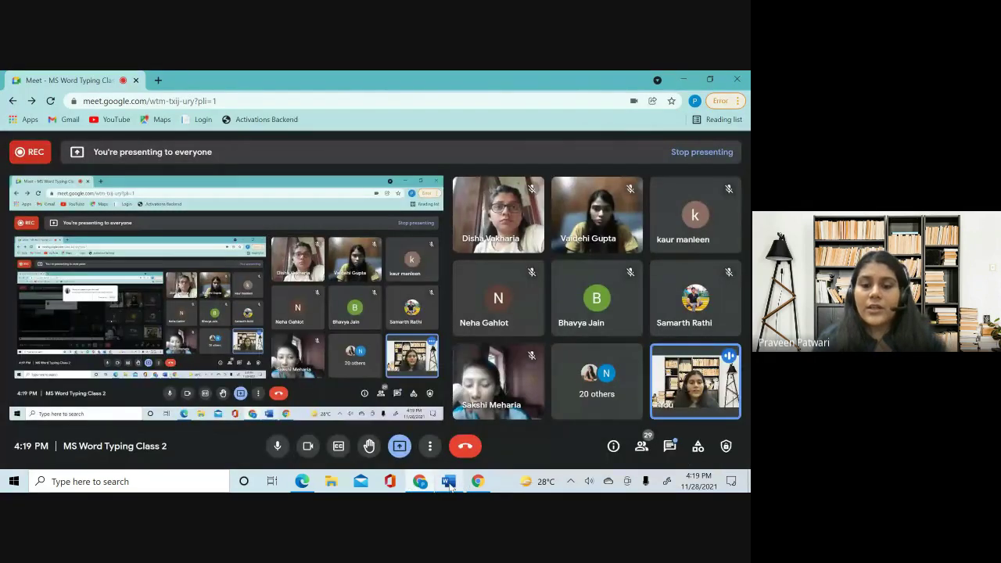
click(449, 482)
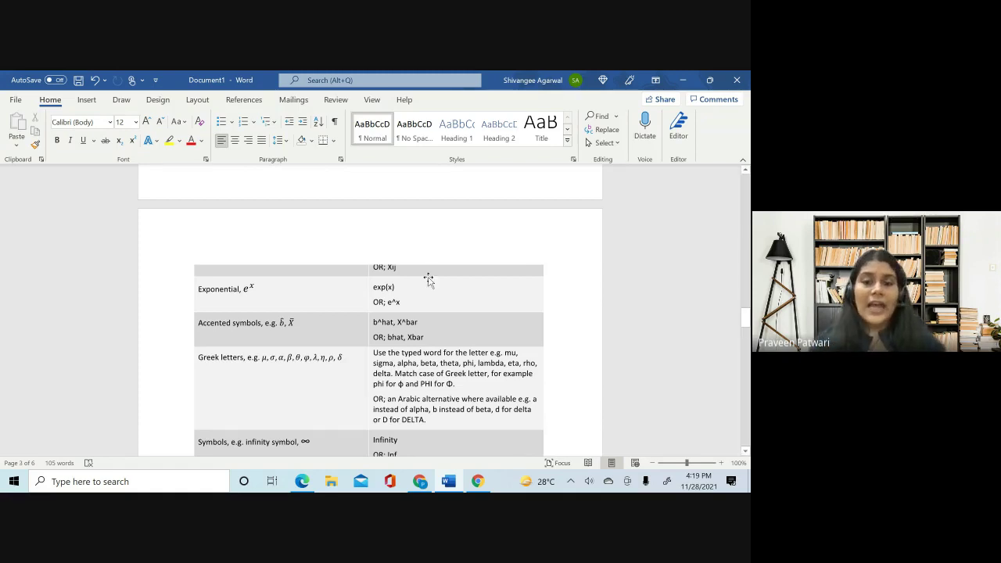
- Write "Delta = 8" on the empty line below the Lambdahat notation as a lowercase-delta example
scroll(425, 277, up, 15)
scroll(425, 278, up, 1)
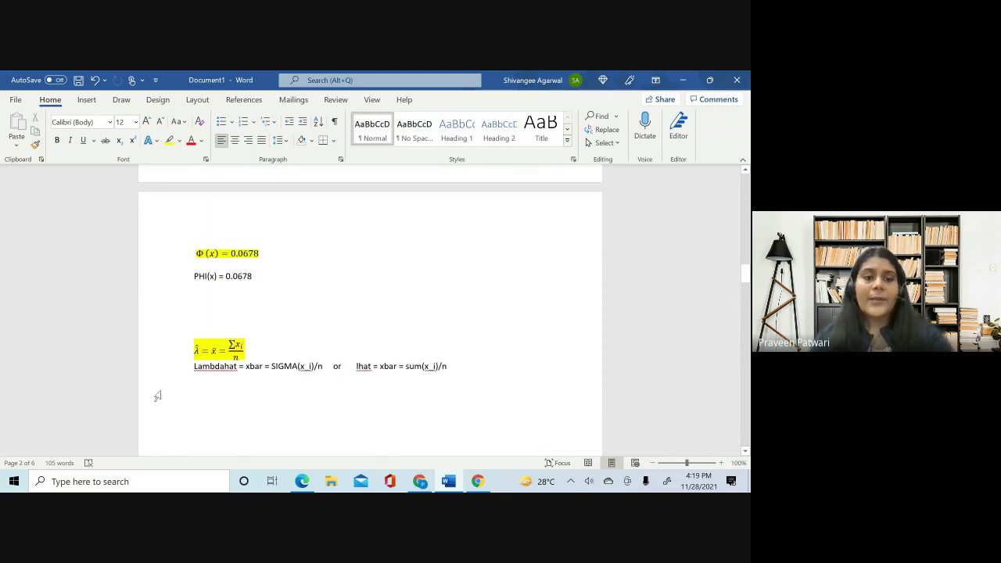
click(188, 400)
text(Delta)
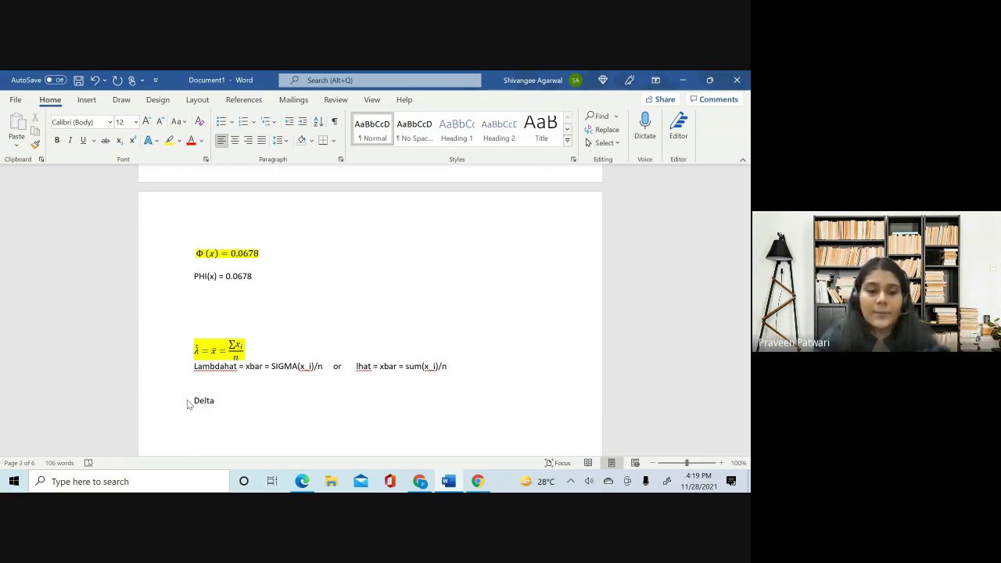
key(BackSpace)
key(BackSpace)
key(BackSpace)
key(BackSpace)
key(BackSpace)
text(delta)
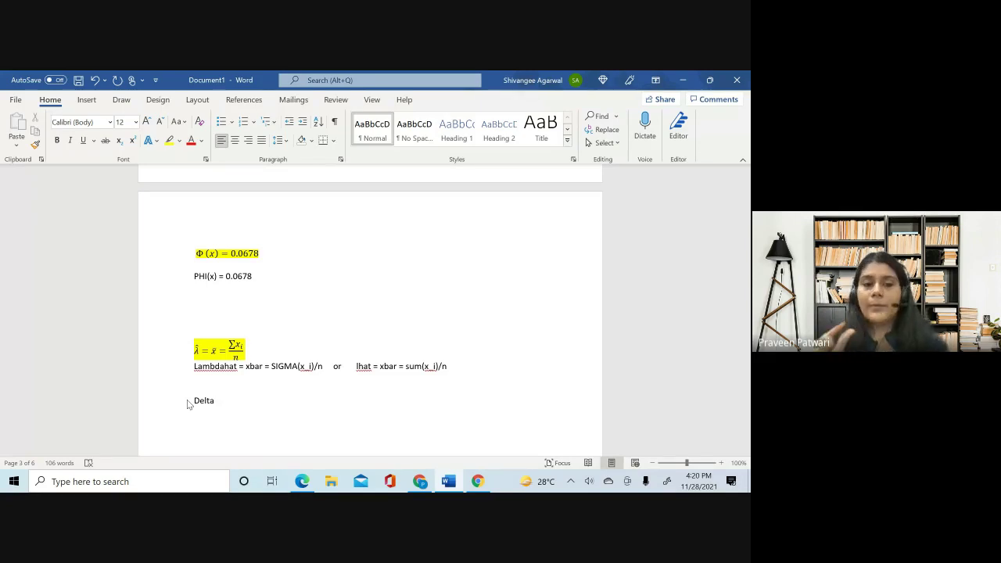
text(= 8)
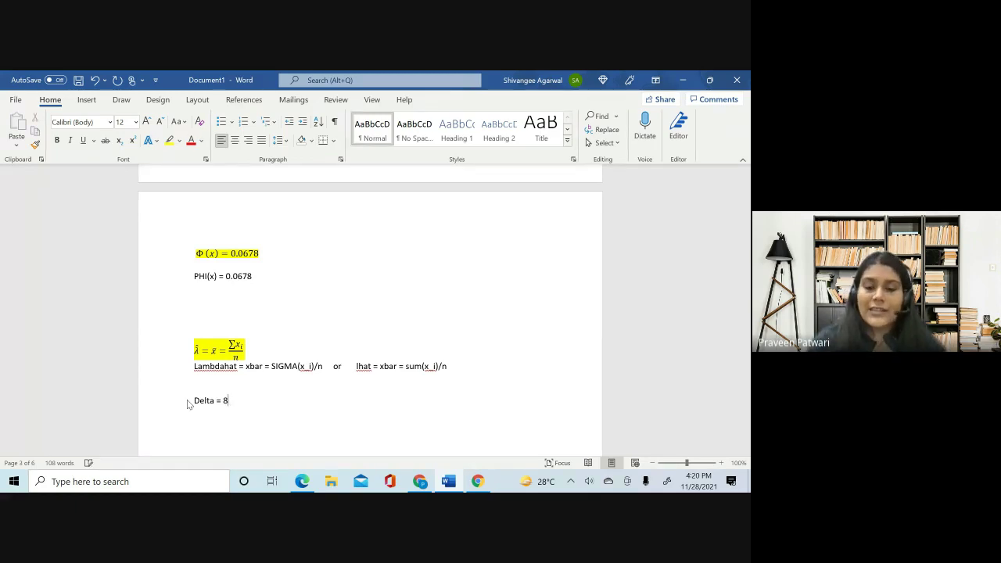
- Replace the "Delta = 8" example with the all-capitals word "DELTA"
key(BackSpace)
key(BackSpace)
key(BackSpace)
key(BackSpace)
key(BackSpace)
key(BackSpace)
key(BackSpace)
text(ELTA)
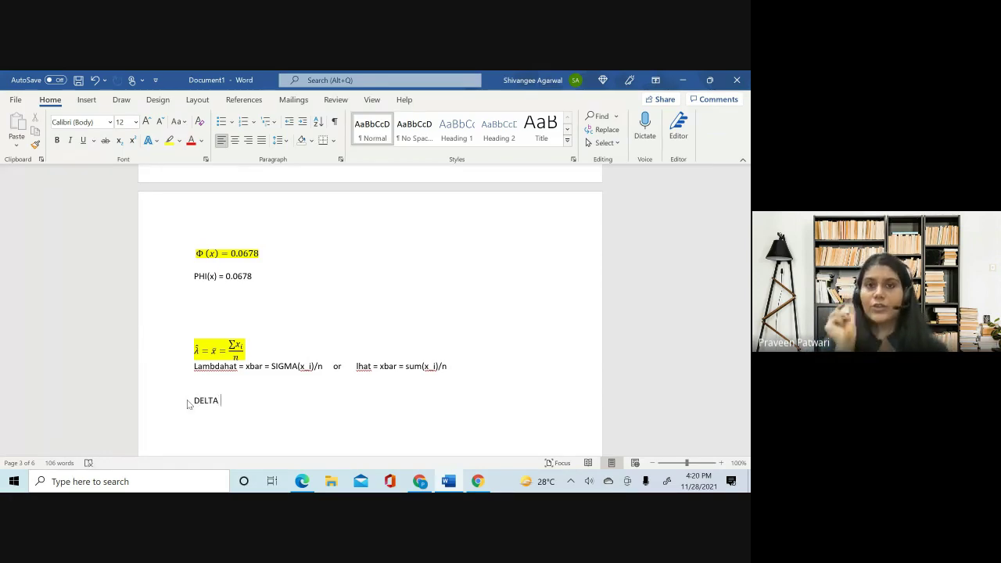
- Erase the DELTA example, retype the start of the word as "Del", and clear the line again
key(BackSpace)
key(BackSpace)
key(BackSpace)
key(BackSpace)
key(BackSpace)
key(BackSpace)
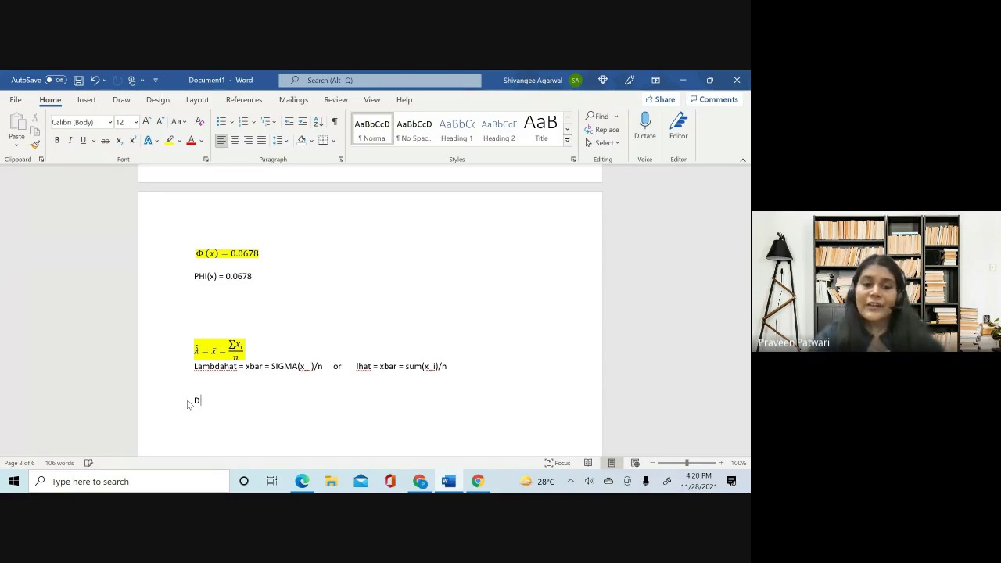
text(delta)
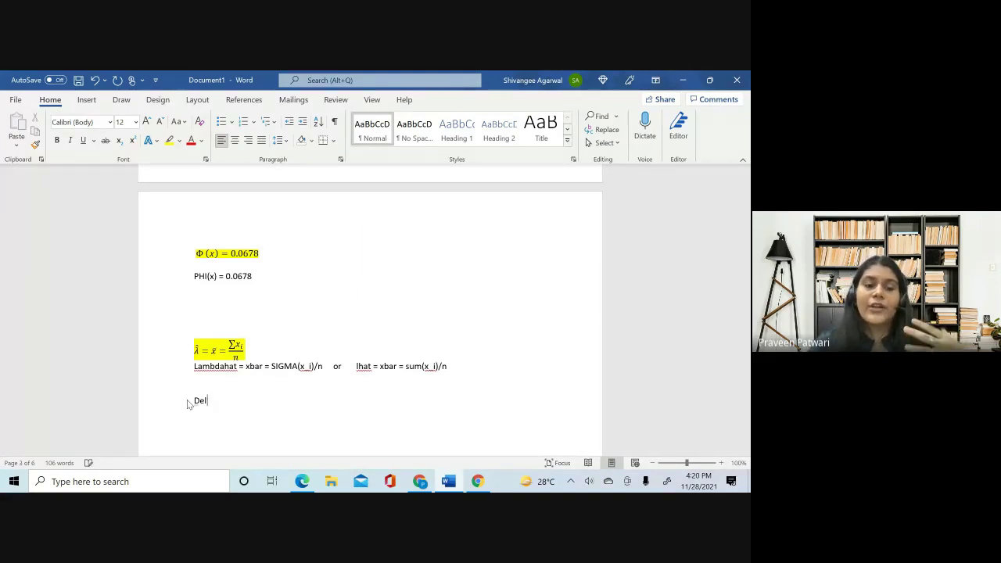
key(BackSpace)
key(BackSpace)
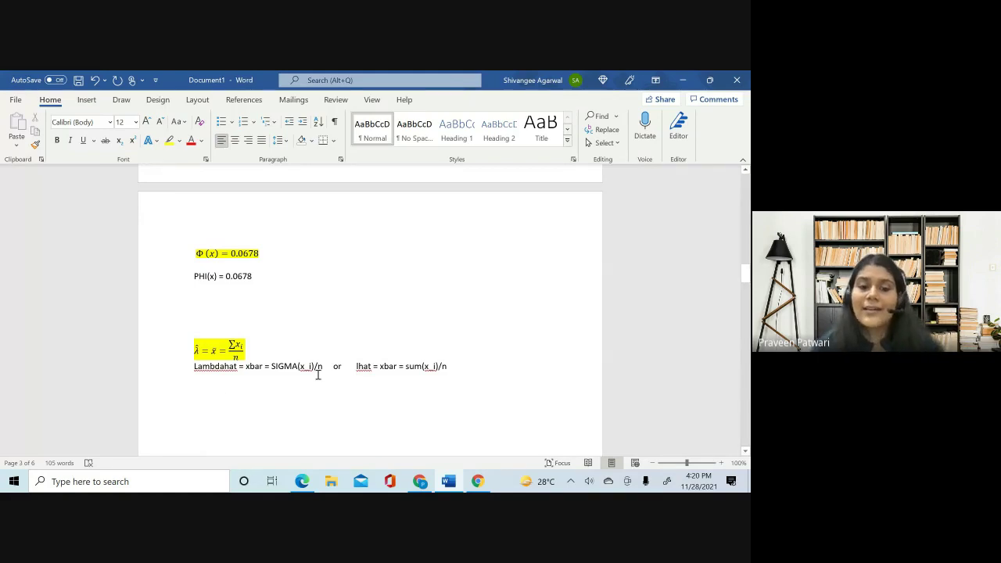
- Examine the general mathematical notation rows, from multiplication through Greek letters, infinity and derivatives to integrals, summation and product
scroll(318, 374, down, 10)
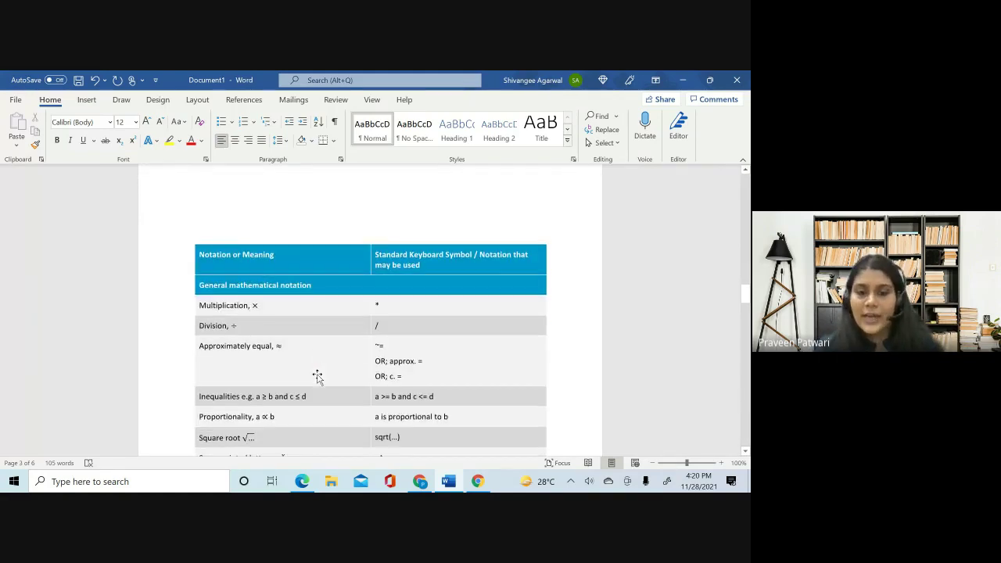
scroll(317, 375, down, 8)
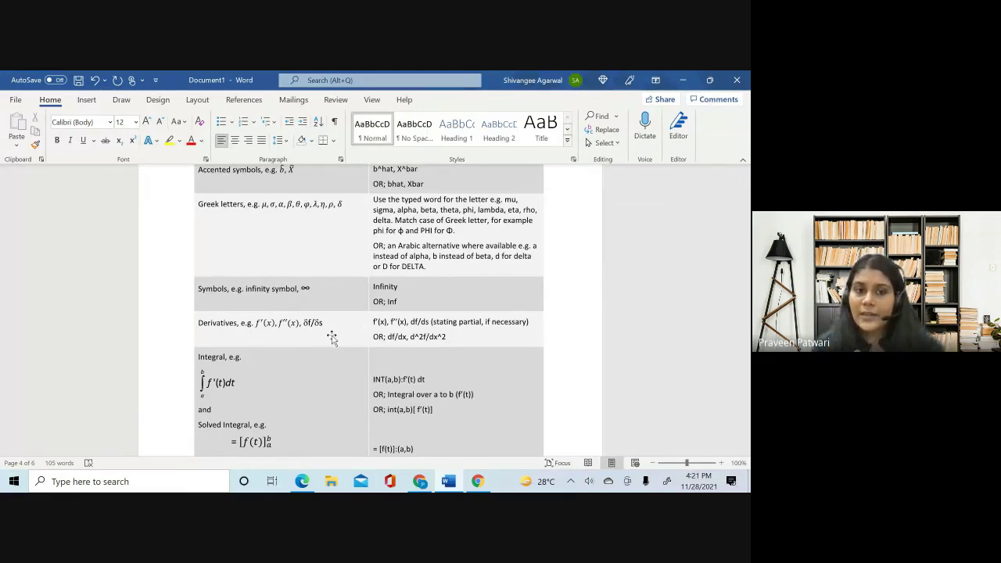
scroll(331, 336, up, 2)
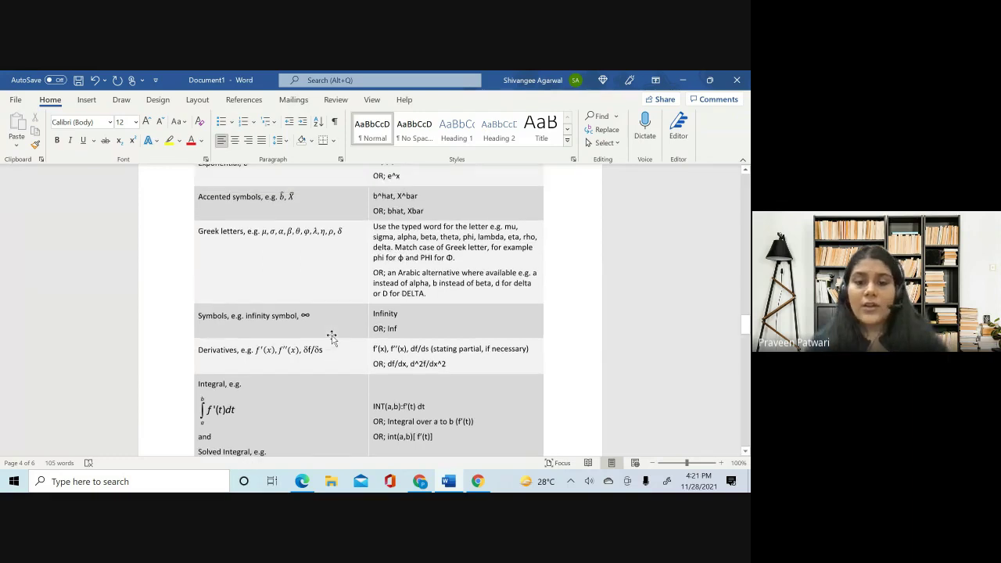
scroll(332, 336, up, 10)
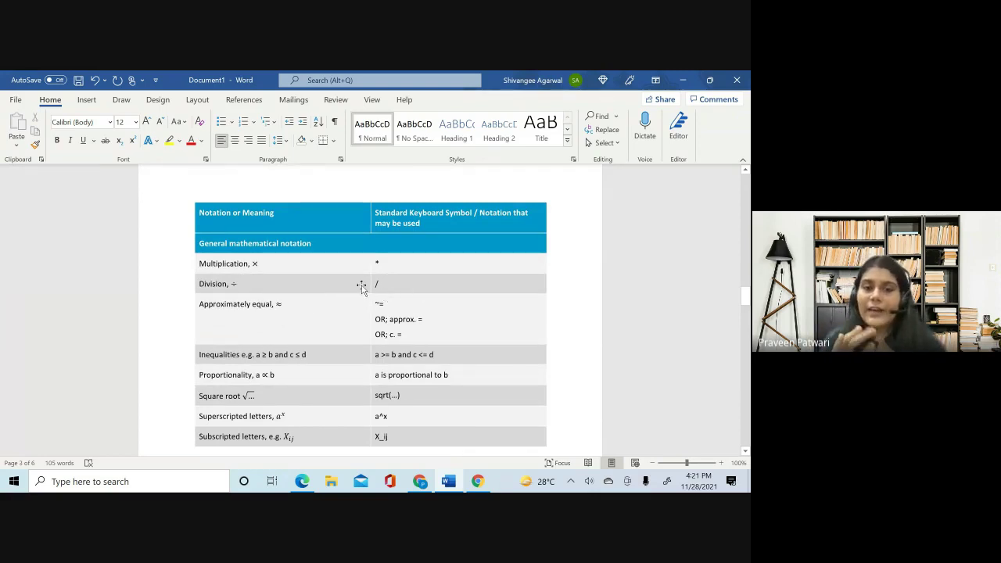
scroll(361, 287, down, 8)
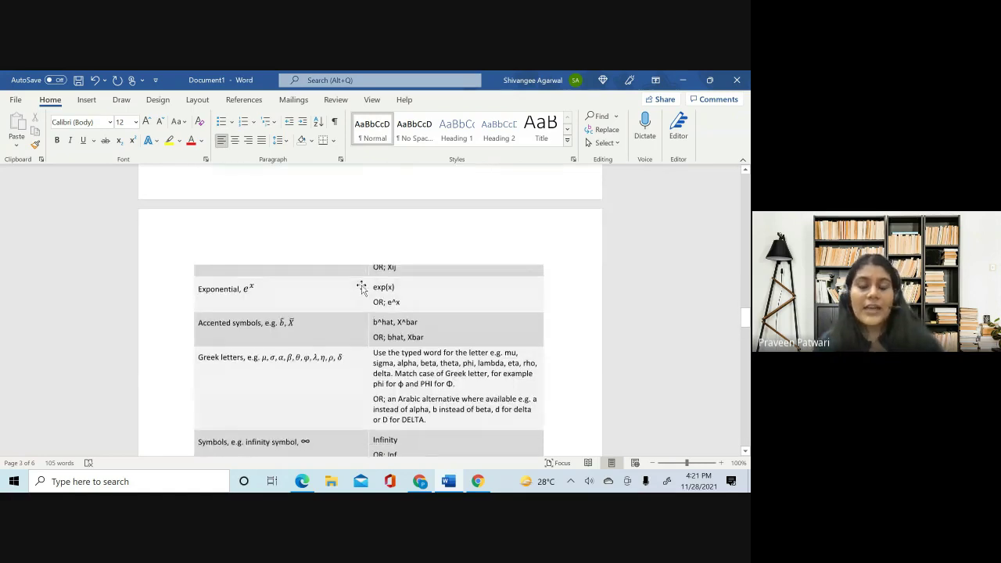
scroll(361, 287, down, 3)
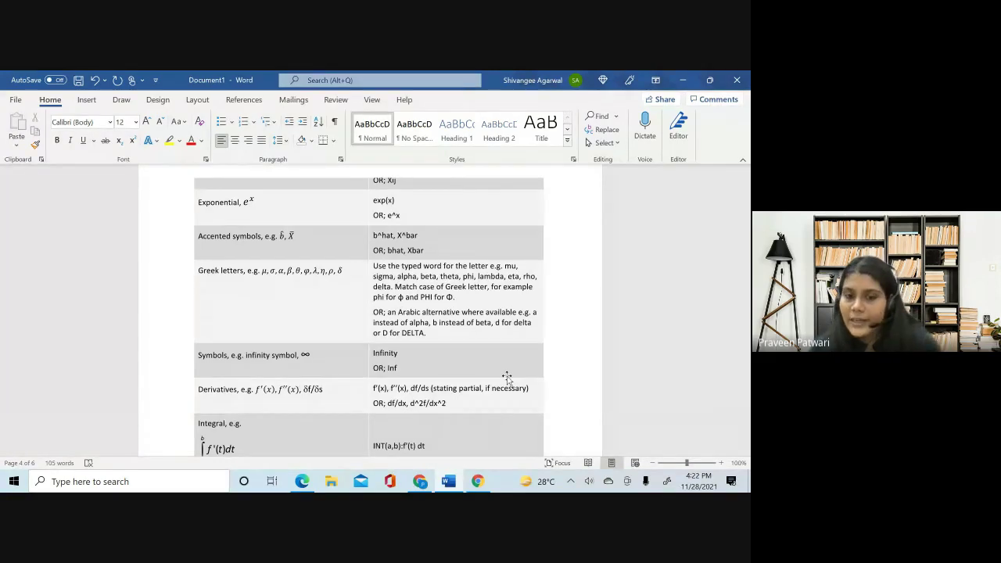
scroll(507, 379, down, 4)
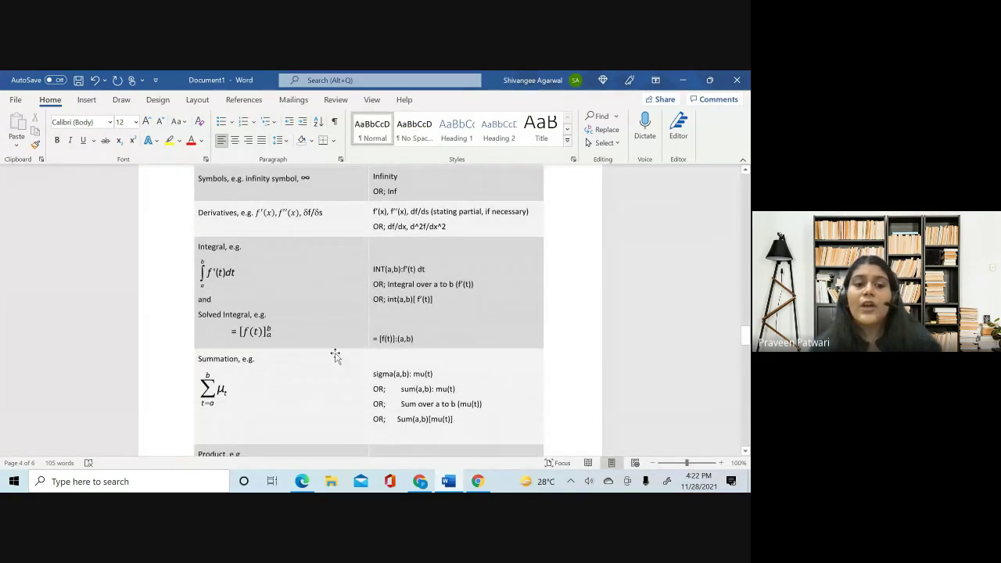
scroll(346, 395, down, 1)
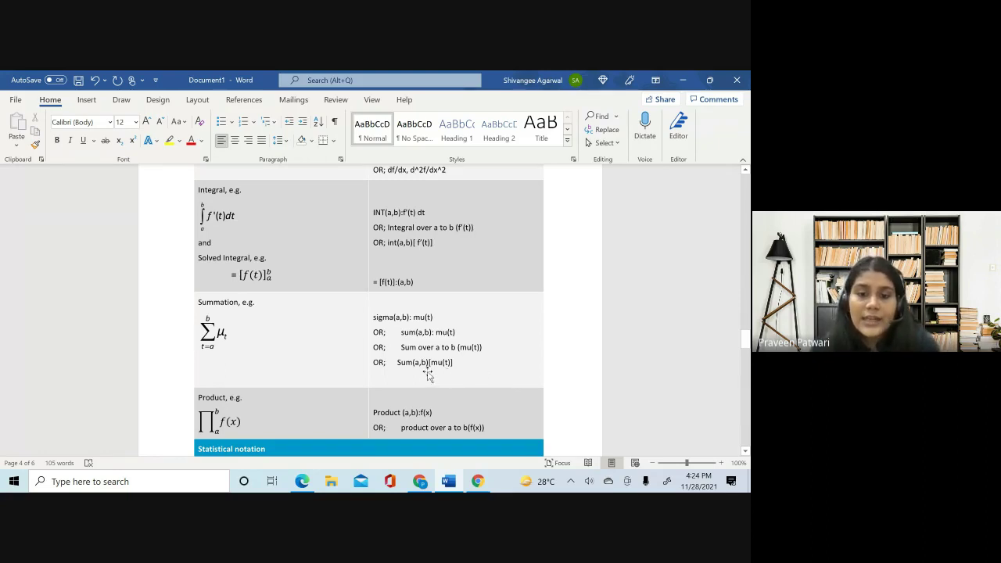
- Switch to the Google Meet call, admit the person waiting to join, and return to the Word document
click(420, 481)
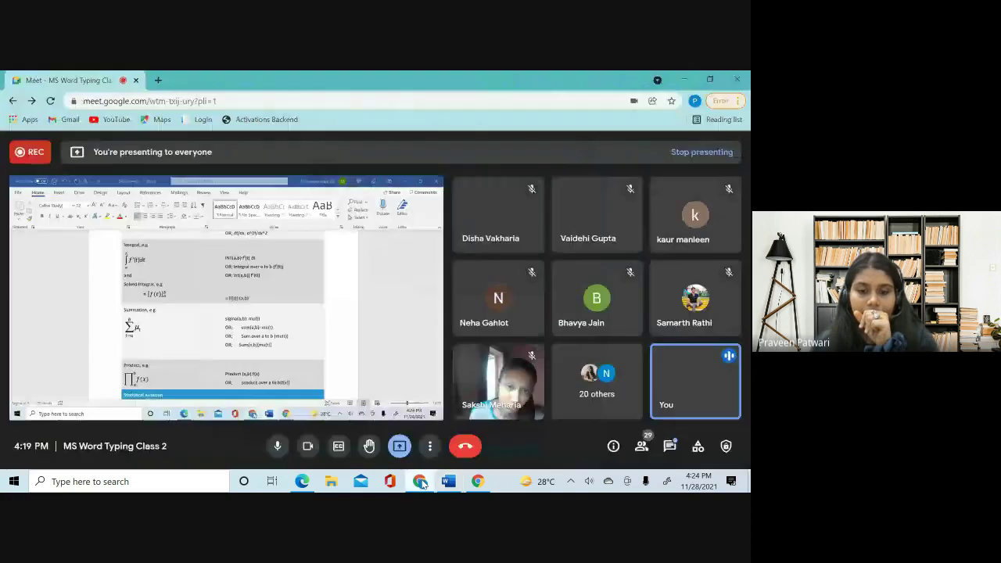
click(486, 201)
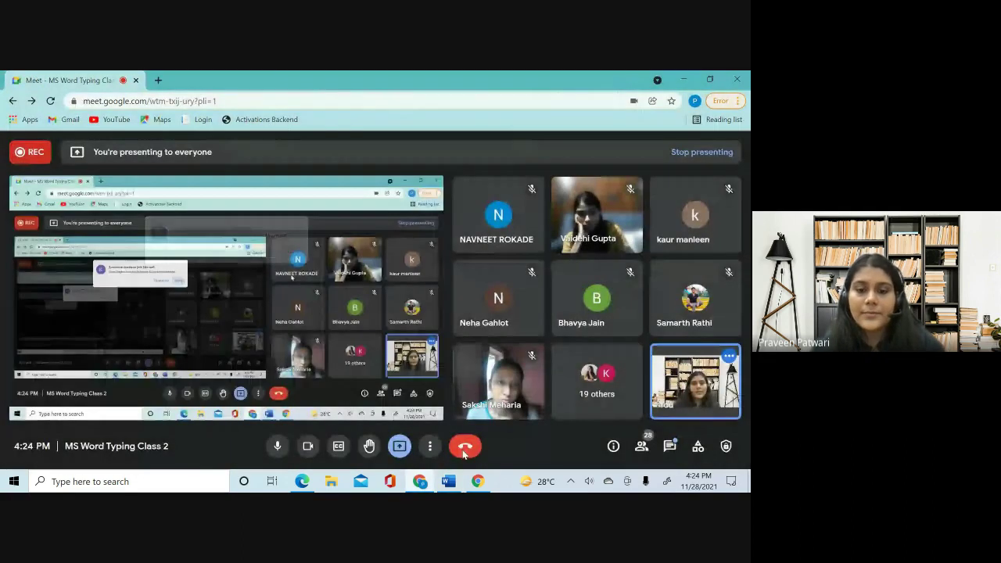
click(449, 482)
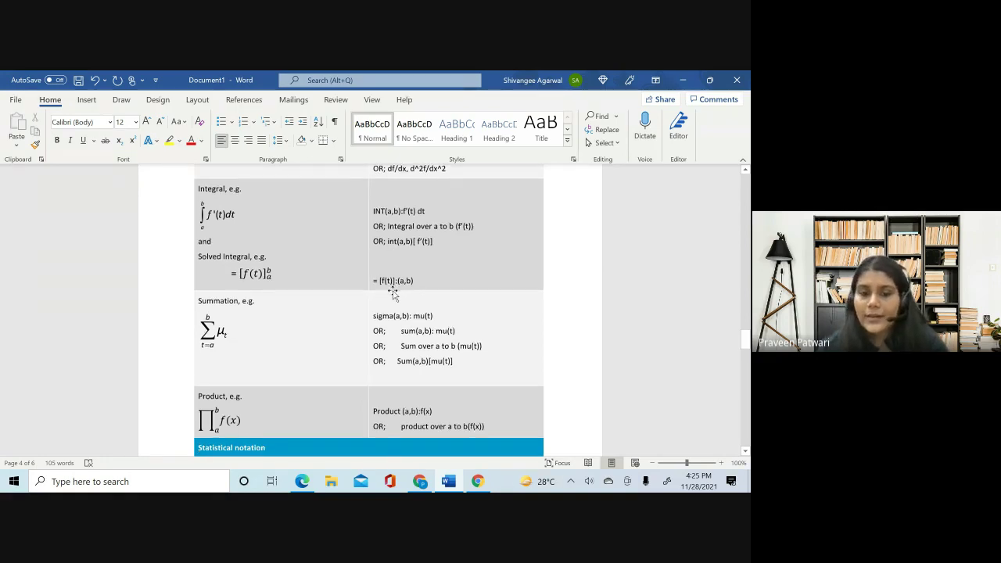
- Examine the statistical notation rows, from expected values to the binomial coefficient, and the compound interest functions section
scroll(393, 293, down, 2)
scroll(393, 293, down, 4)
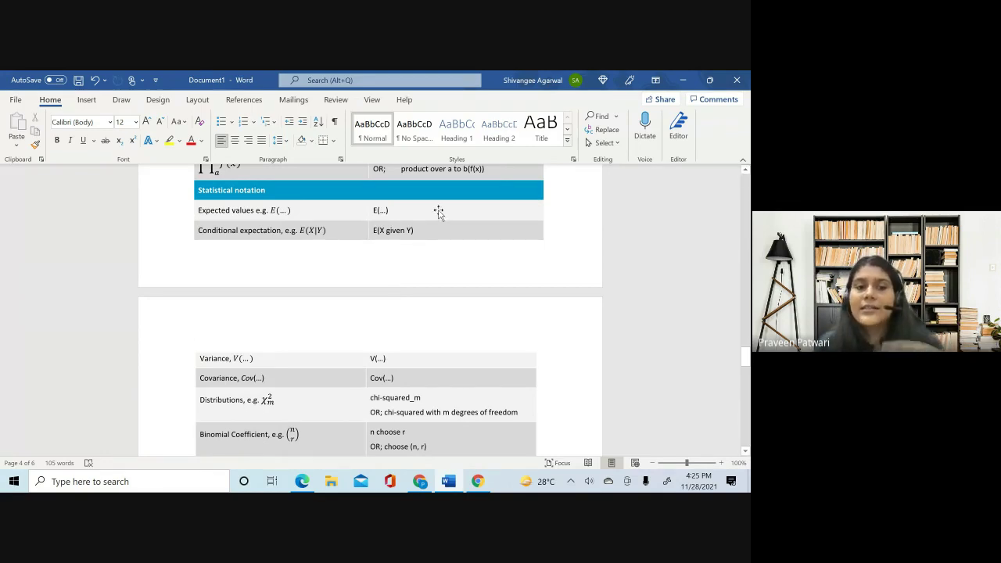
scroll(439, 212, up, 1)
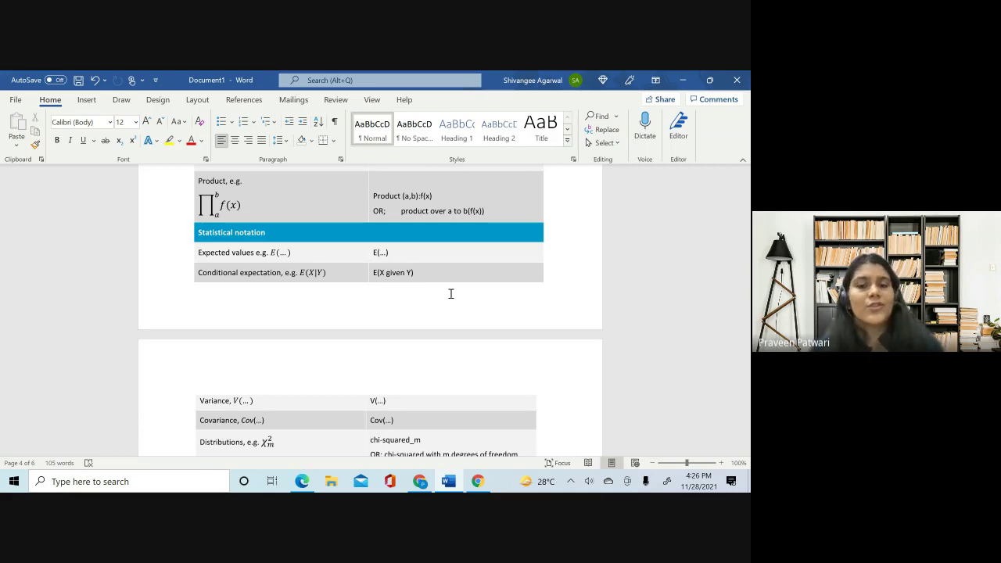
scroll(448, 290, down, 2)
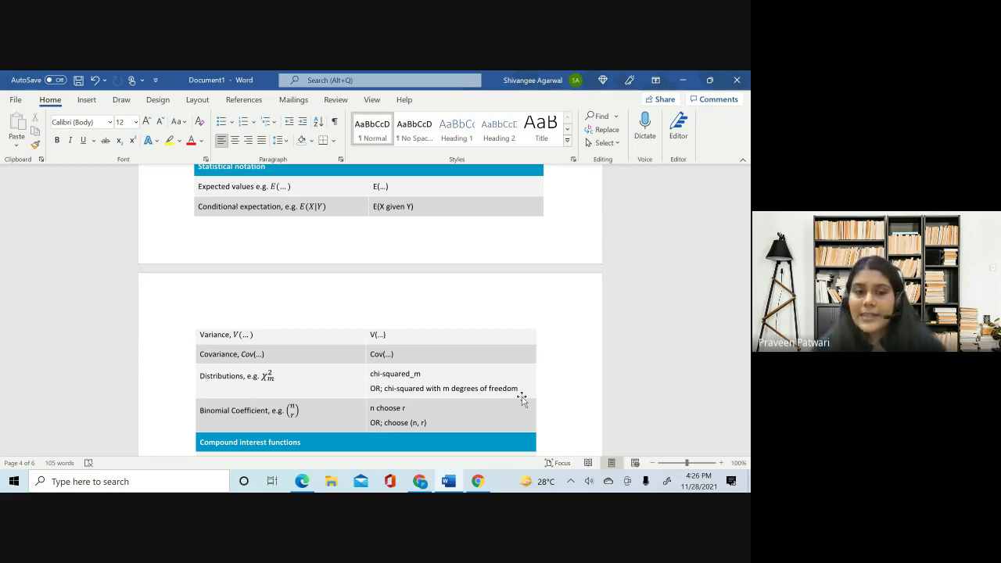
scroll(522, 399, down, 1)
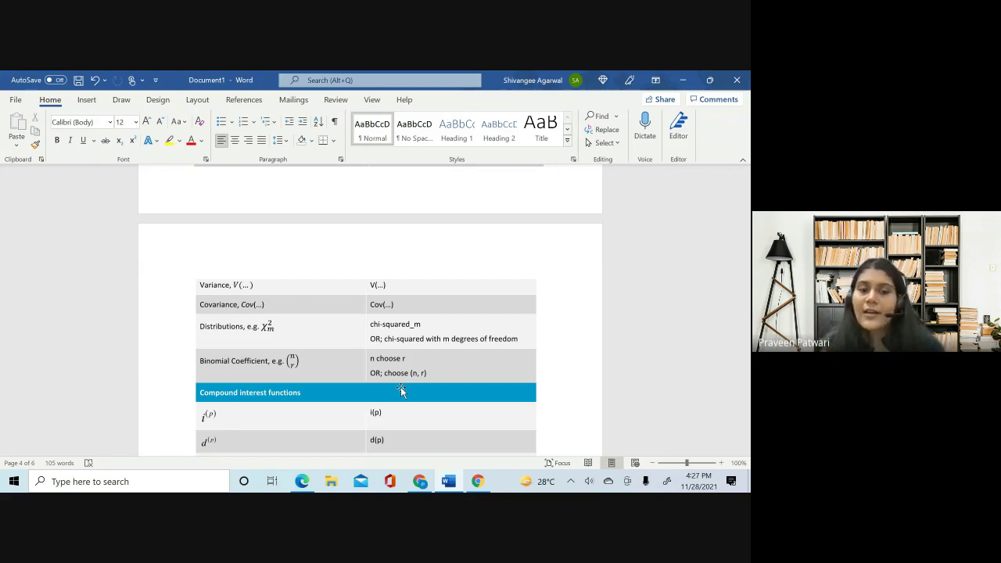
scroll(400, 391, down, 2)
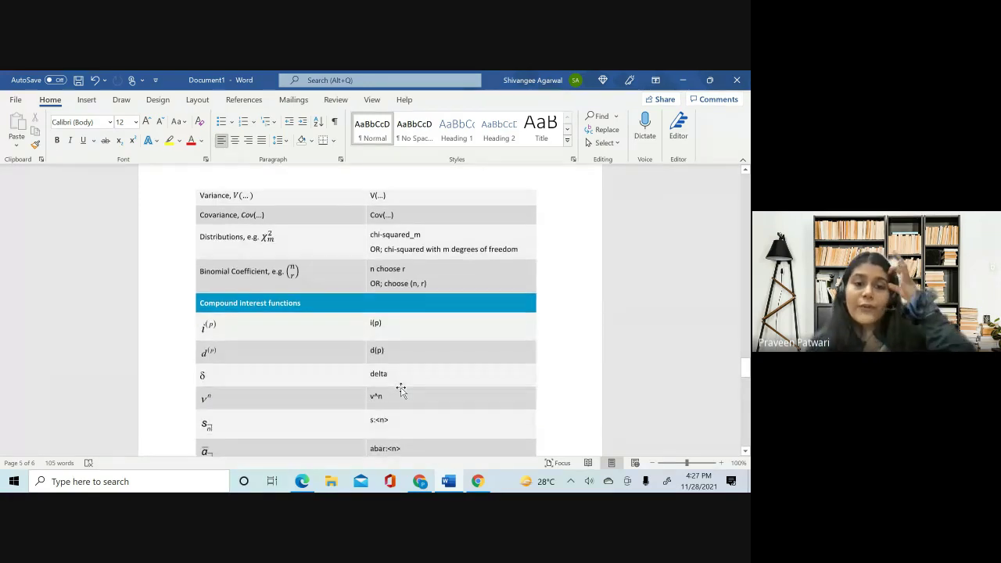
scroll(400, 389, down, 8)
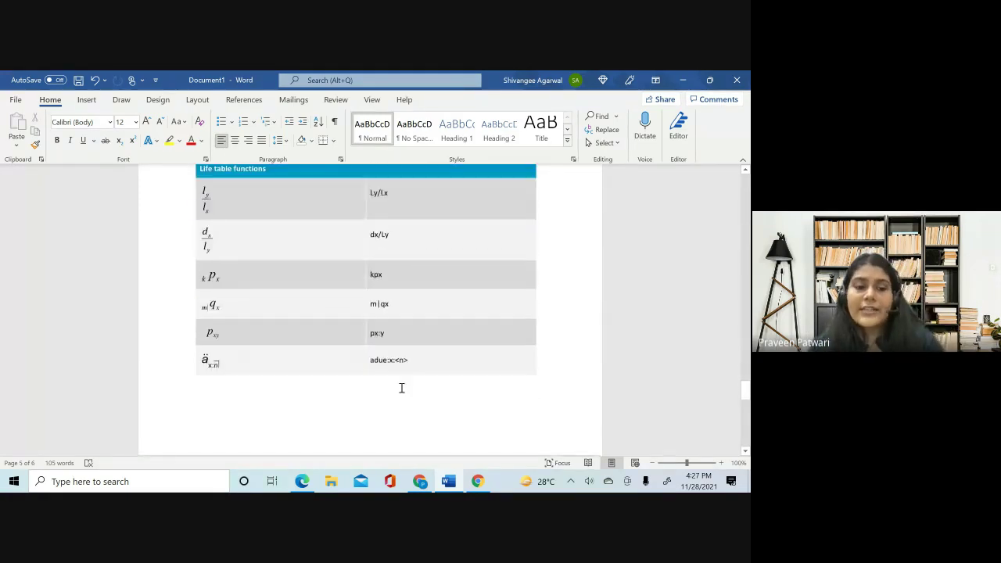
scroll(401, 388, up, 8)
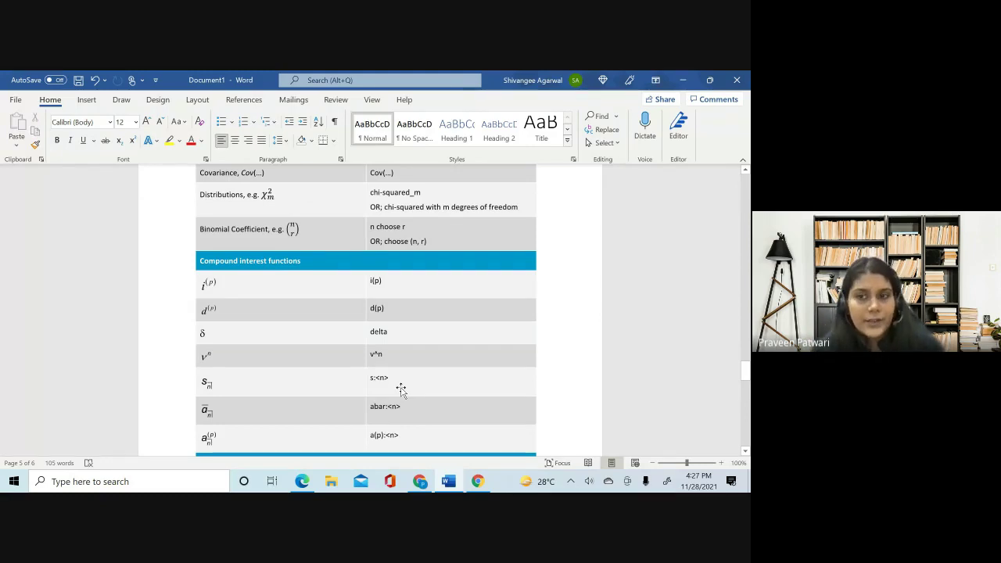
scroll(401, 388, down, 5)
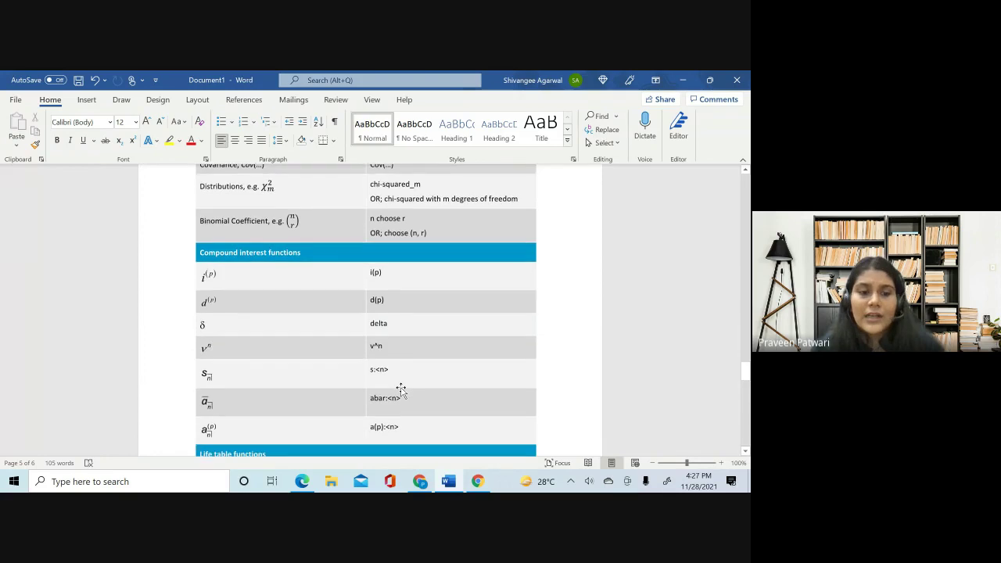
scroll(399, 391, up, 4)
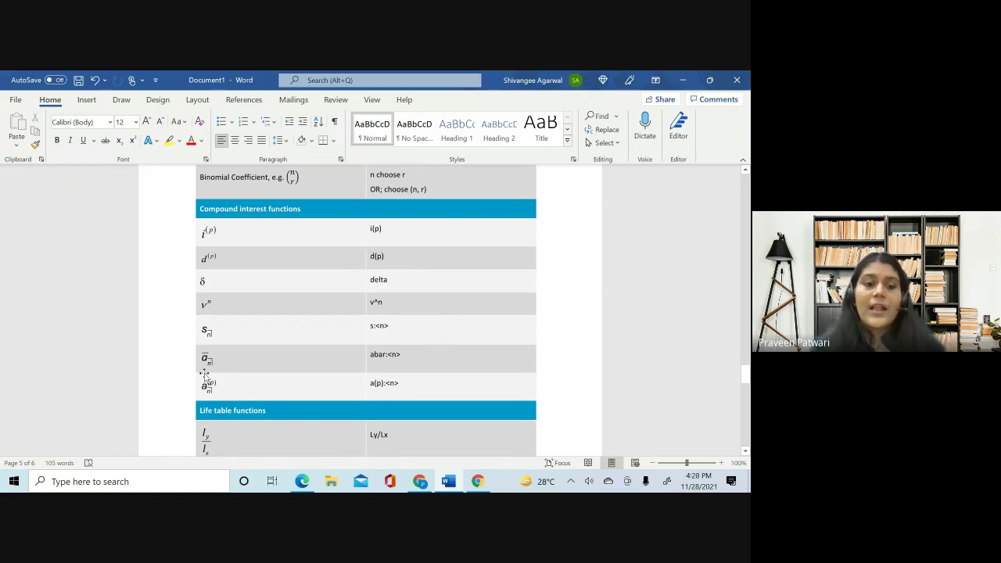
scroll(391, 383, down, 2)
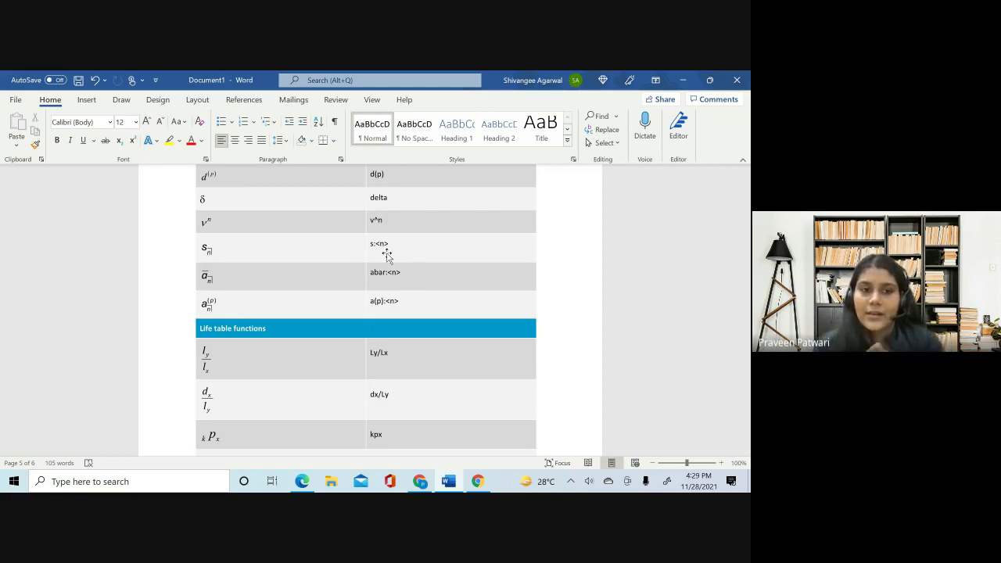
- Examine the life table function rows, from Ly/Lx and kpx through the adue annuities to the EA, TA, PE and I(TA) assurance notations
scroll(386, 290, down, 3)
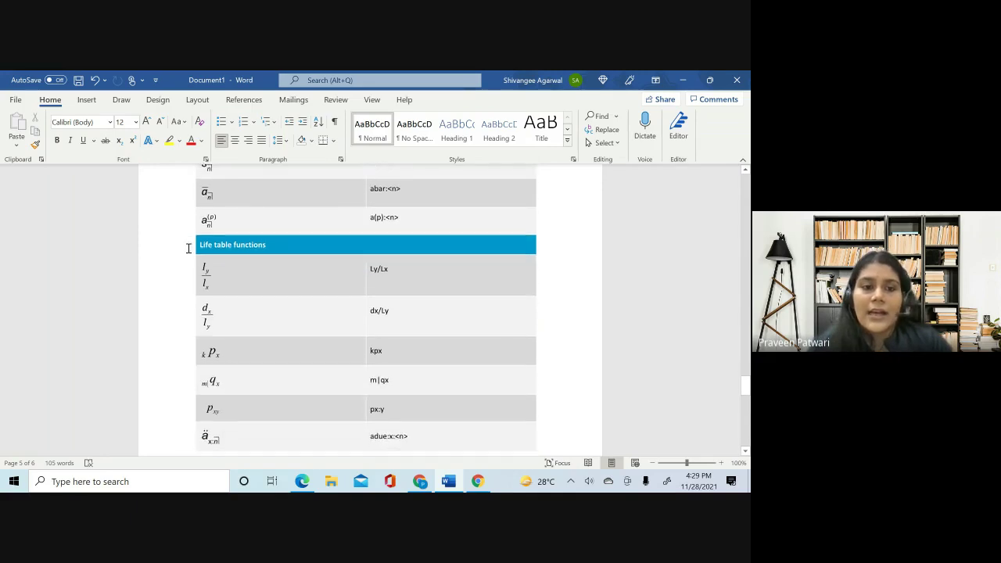
scroll(188, 249, down, 1)
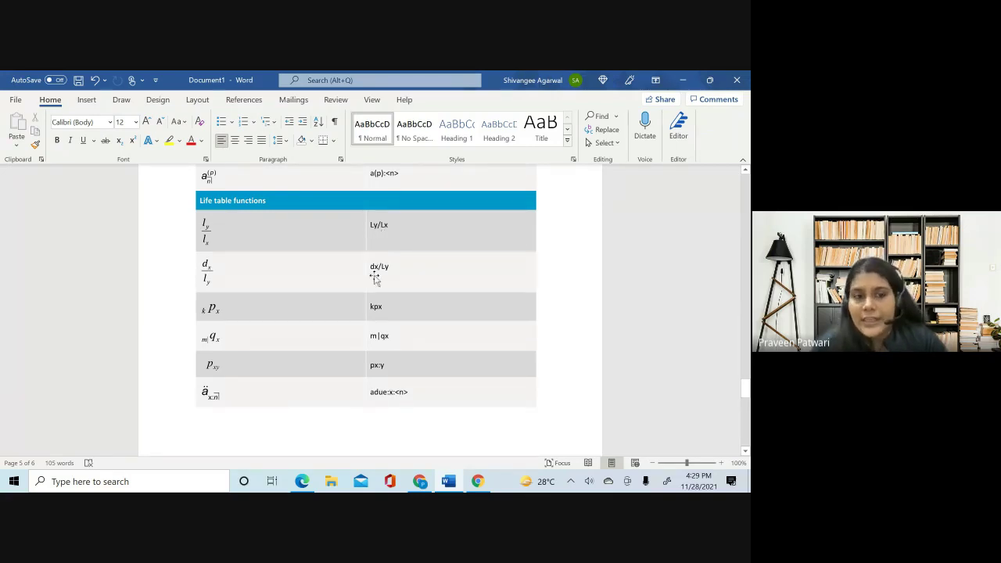
scroll(385, 294, down, 1)
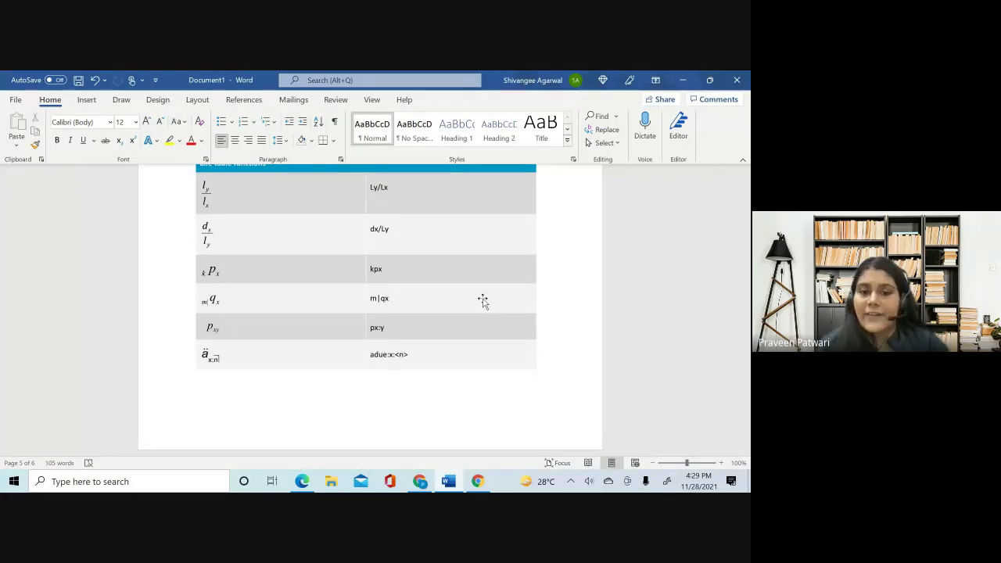
scroll(482, 301, down, 3)
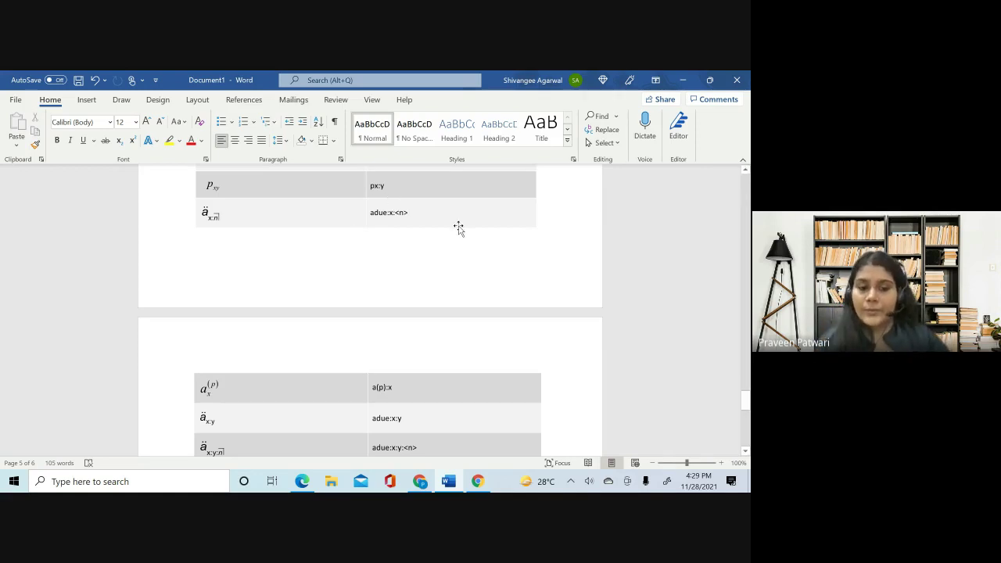
scroll(459, 227, down, 1)
scroll(459, 226, up, 3)
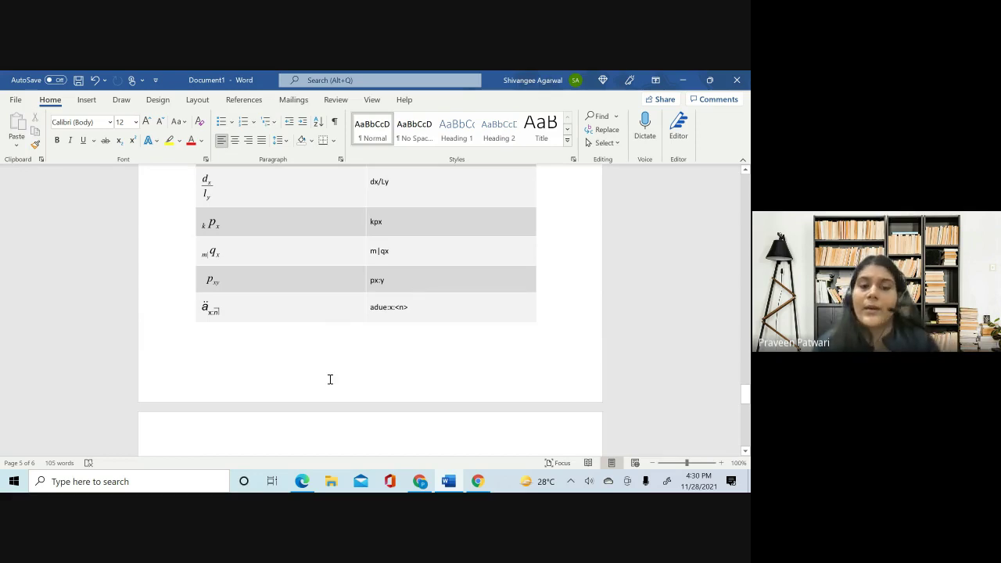
scroll(330, 379, down, 1)
scroll(330, 380, down, 2)
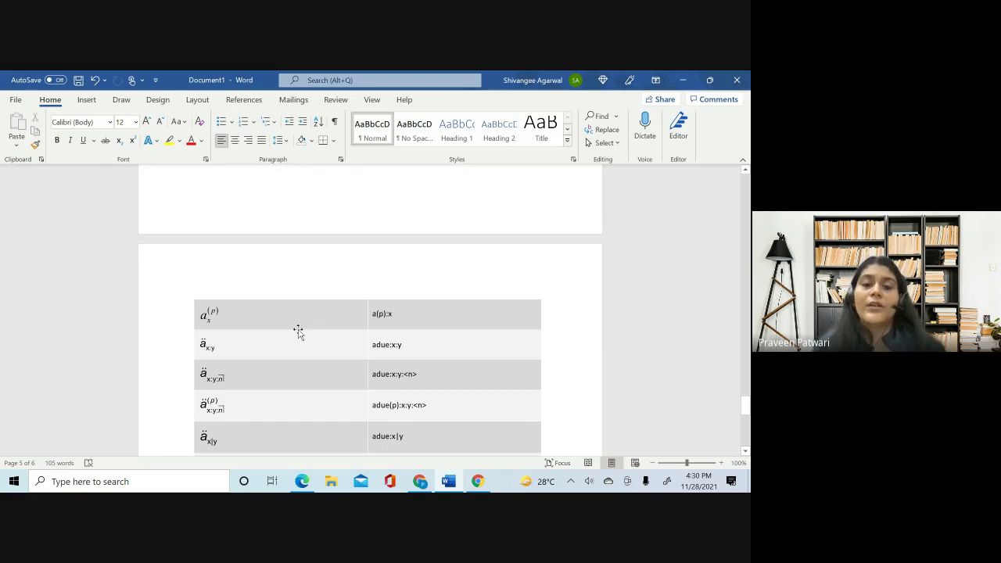
scroll(298, 330, down, 3)
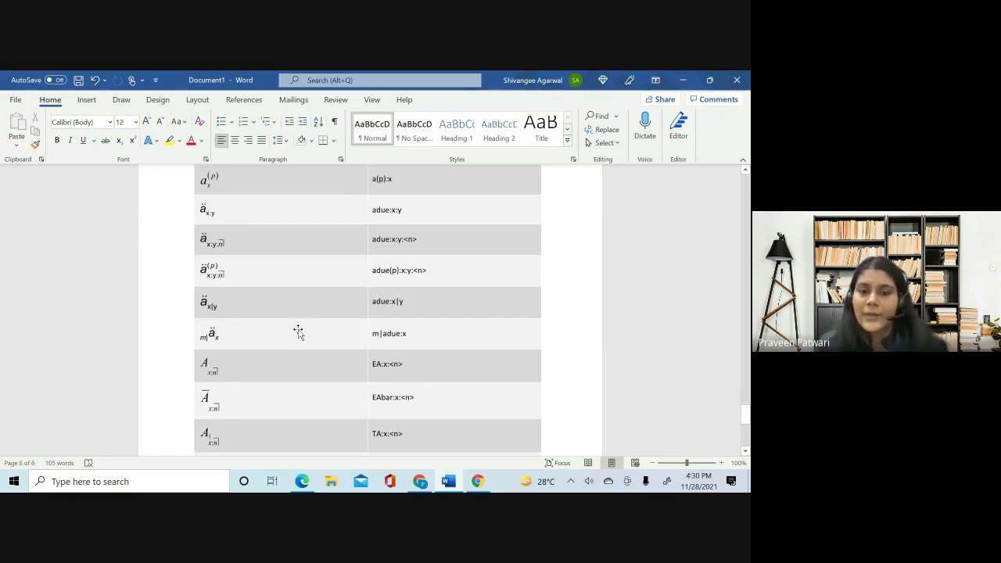
scroll(456, 406, down, 7)
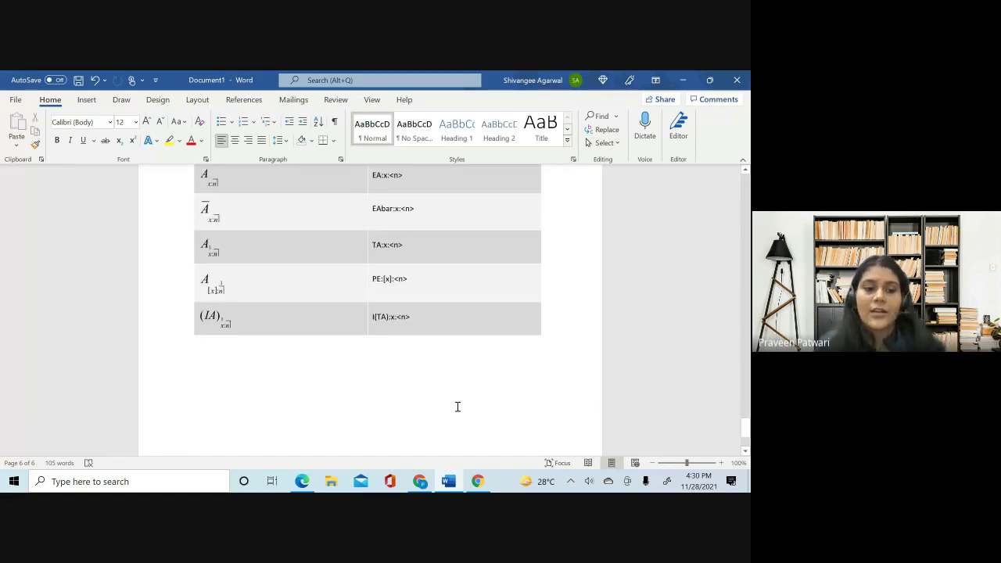
- Go back over the notation table and review the worked equation examples above it, including the PHI, lambdahat and integral examples
scroll(457, 407, up, 5)
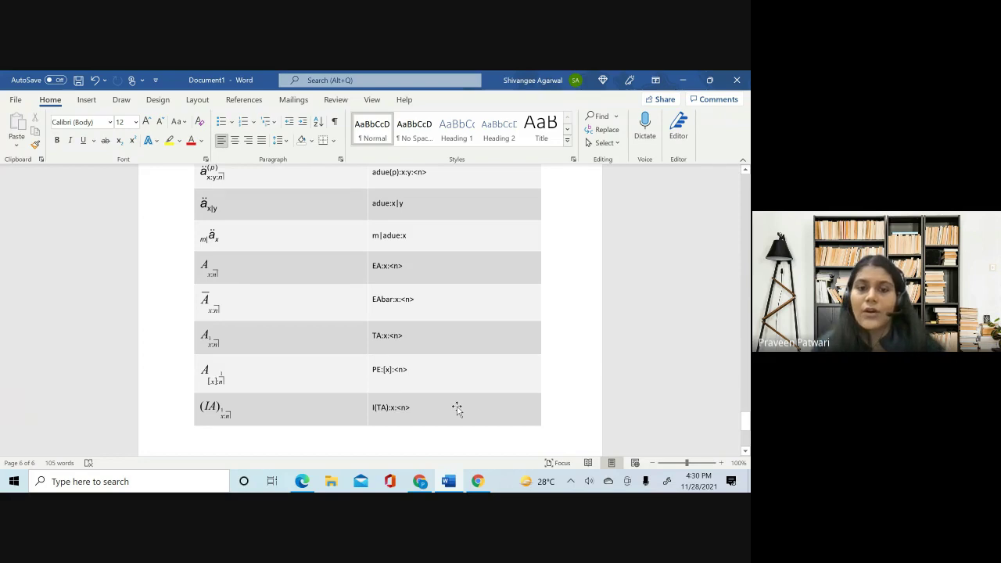
scroll(457, 408, up, 4)
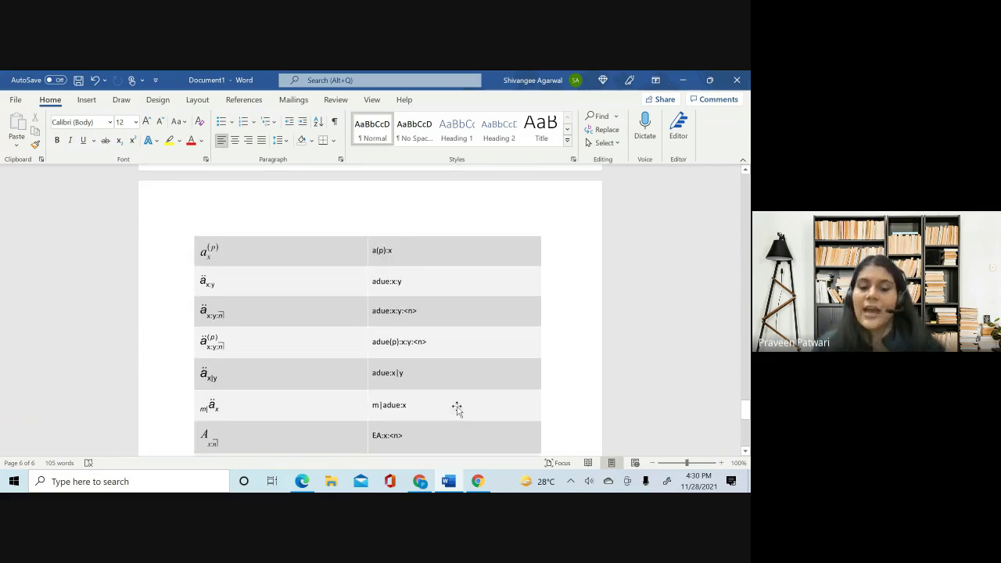
scroll(457, 408, up, 15)
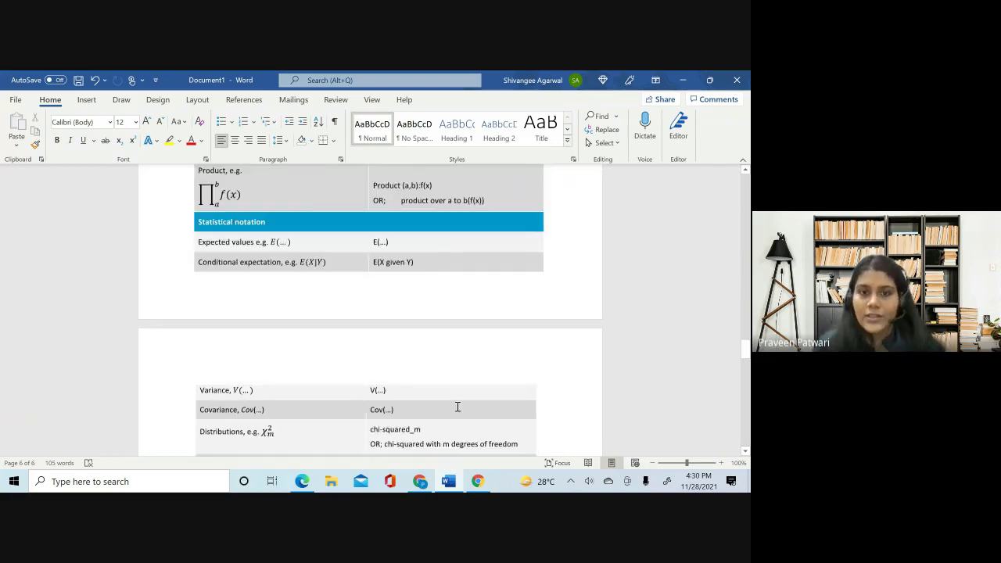
scroll(458, 407, up, 20)
scroll(457, 407, up, 3)
scroll(458, 407, down, 5)
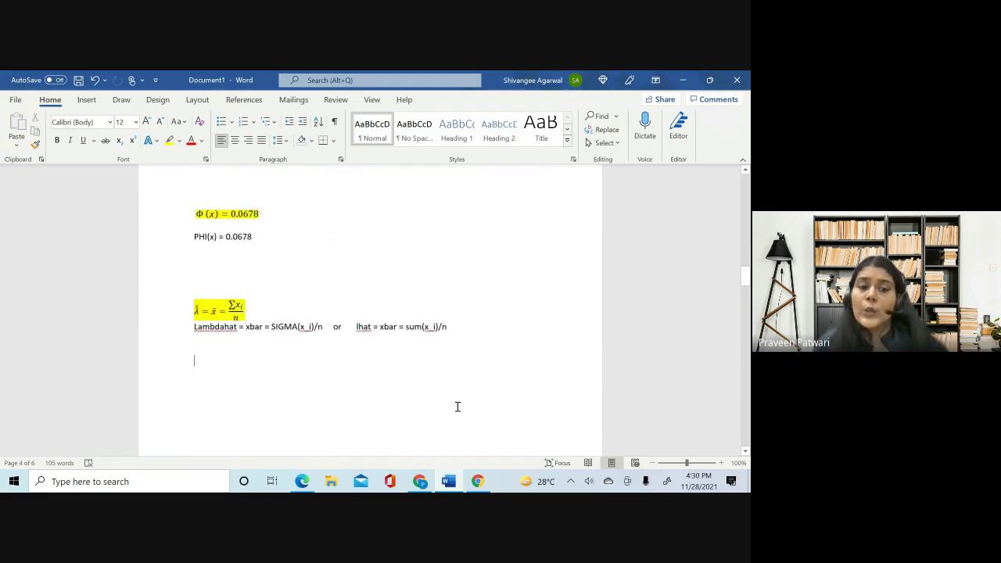
scroll(457, 407, up, 8)
scroll(458, 406, up, 10)
scroll(457, 406, up, 8)
scroll(457, 406, down, 5)
scroll(457, 406, down, 5)
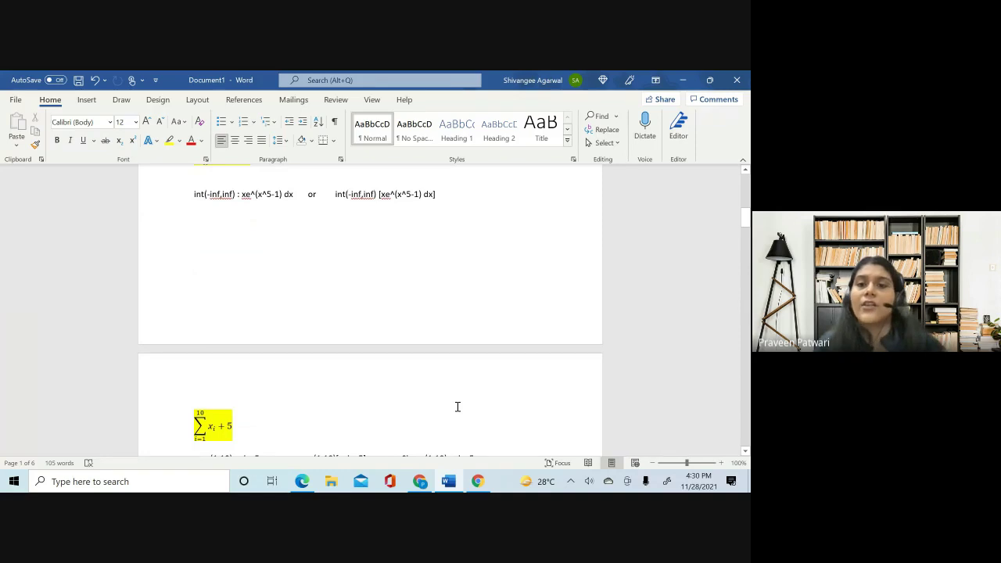
- Insert a new equation below the "mu is proportional to 1/lambda" line and add an empty matrix with two rows and one column
scroll(458, 407, down, 8)
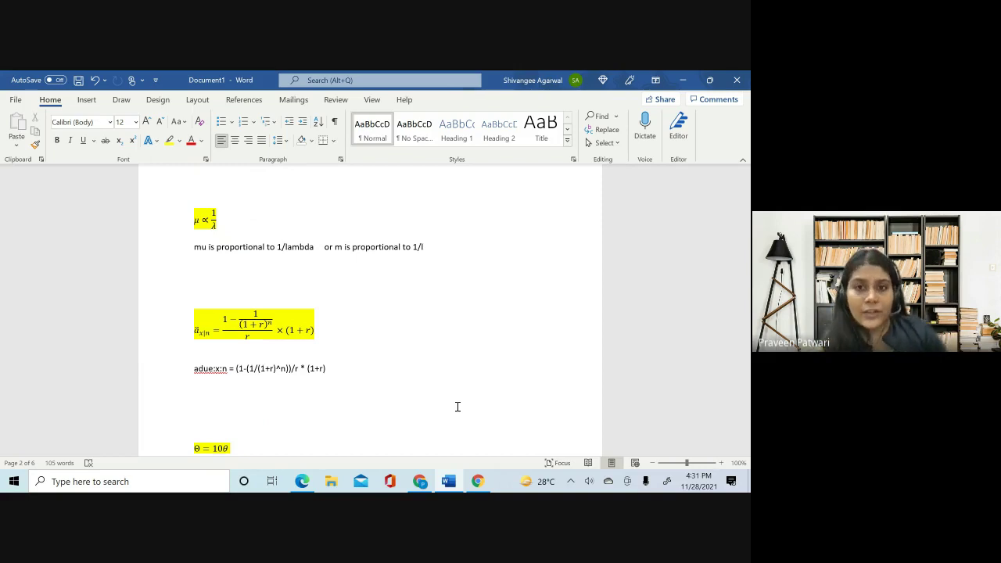
click(226, 280)
key(alt+equal)
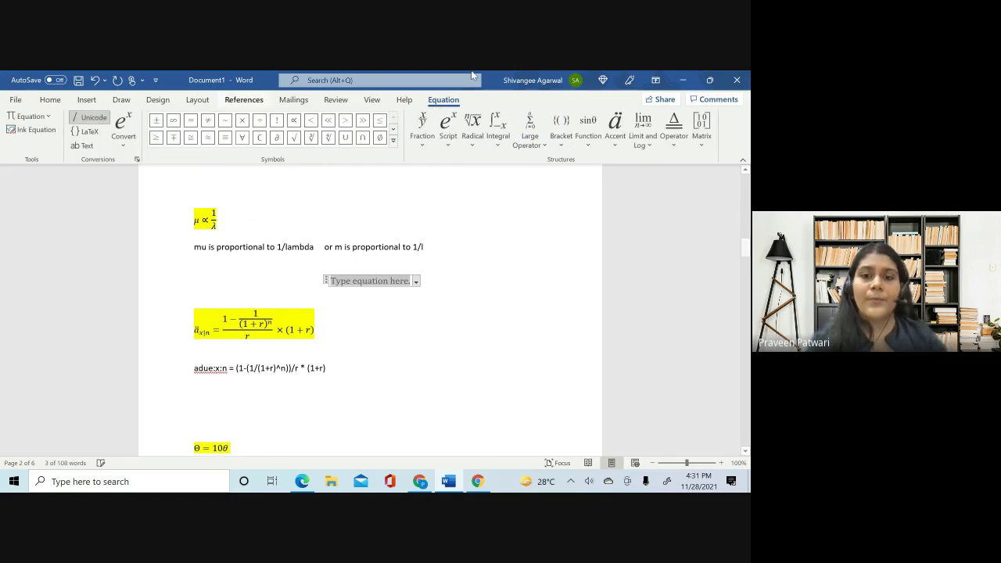
click(703, 129)
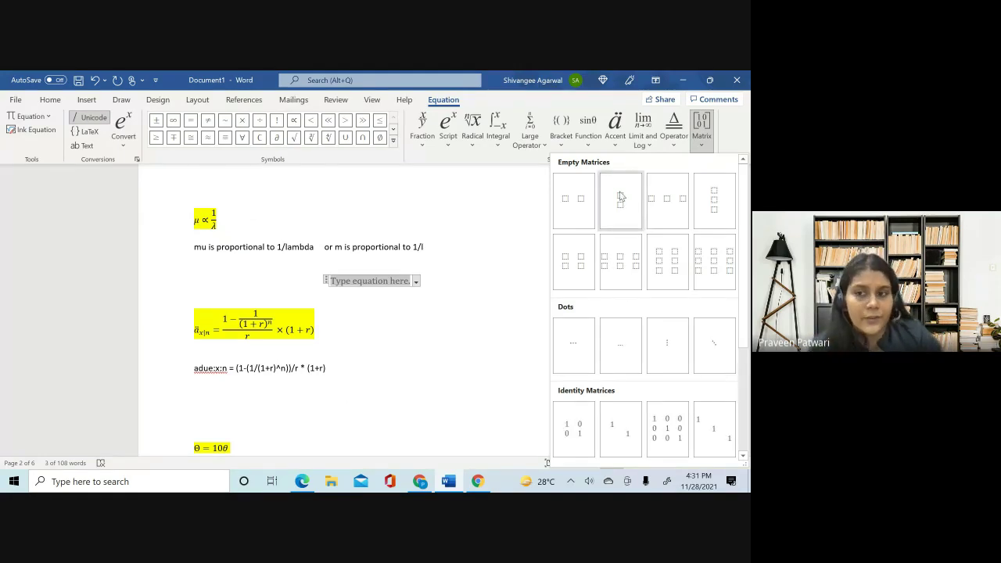
click(620, 197)
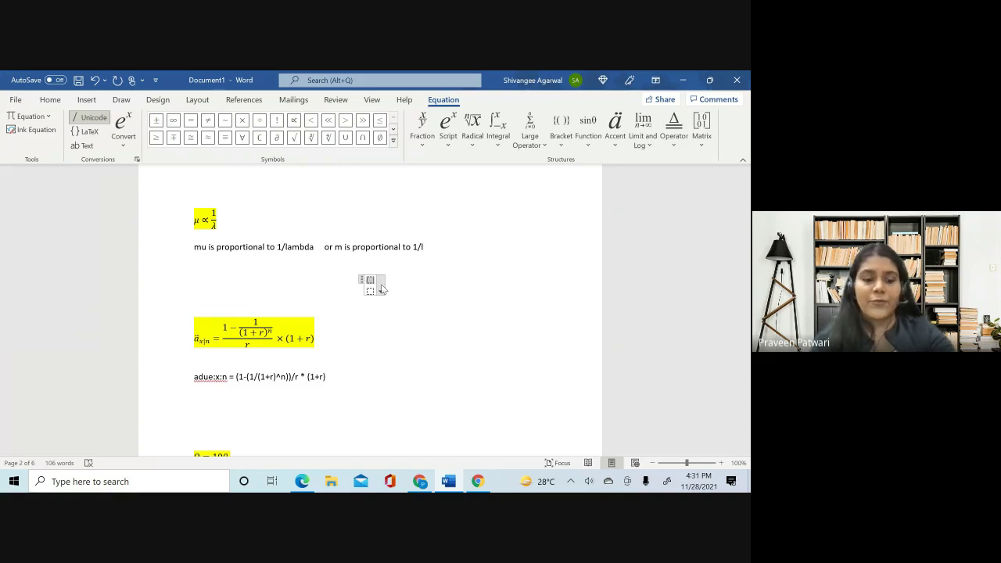
- Fill the two-row matrix with 4 above 3 and enclose it in full-height round brackets
text(4)
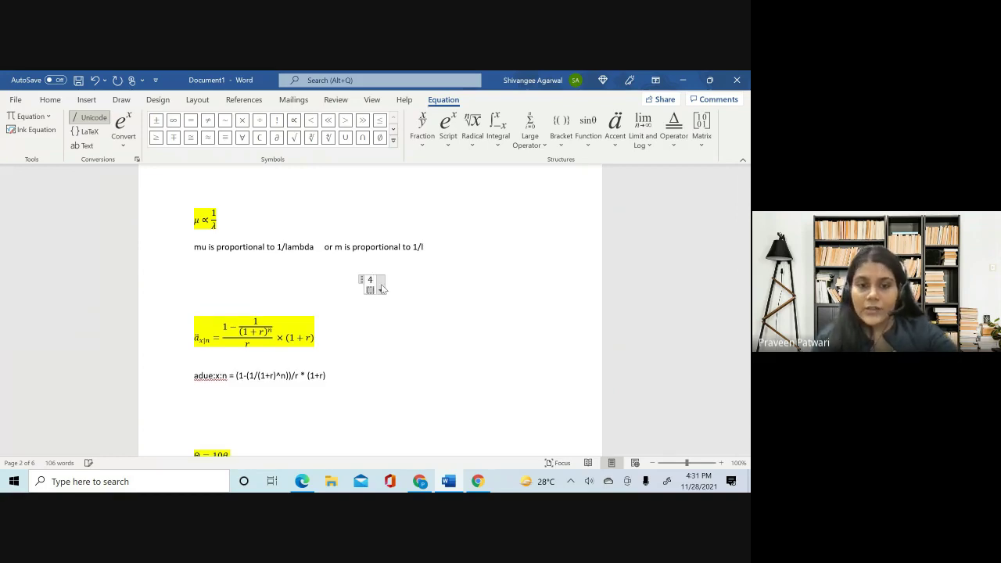
key(Down)
text(3)
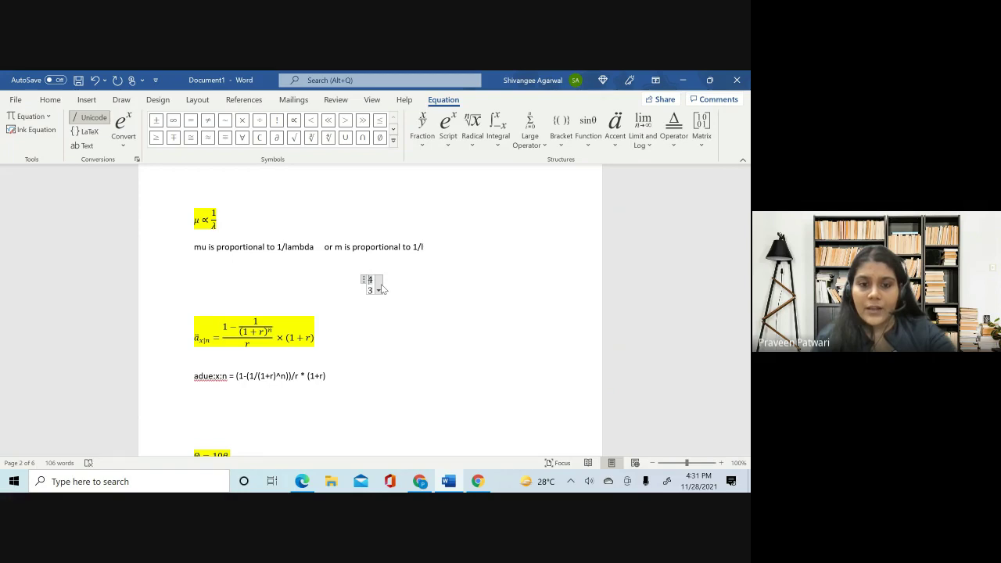
text(()
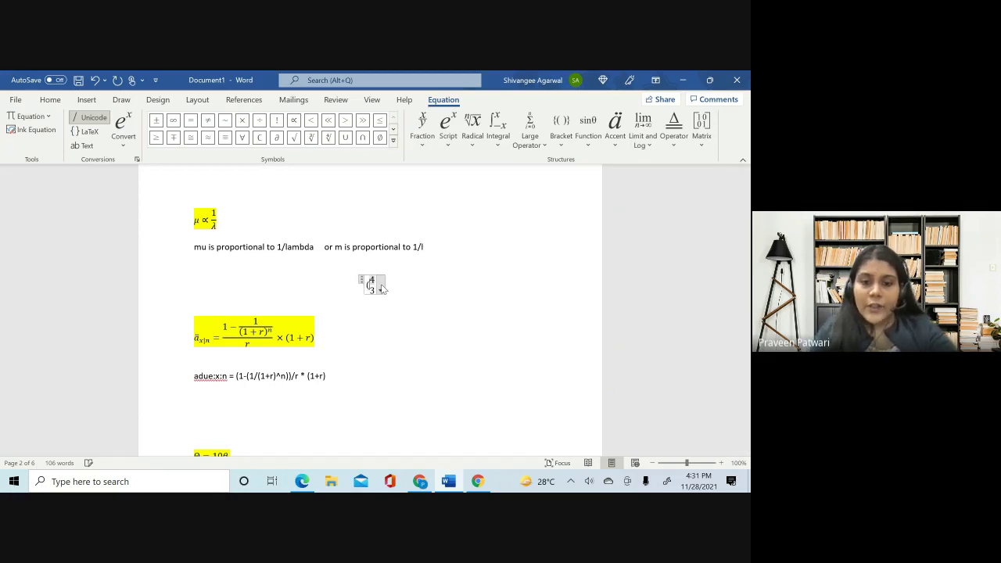
text())
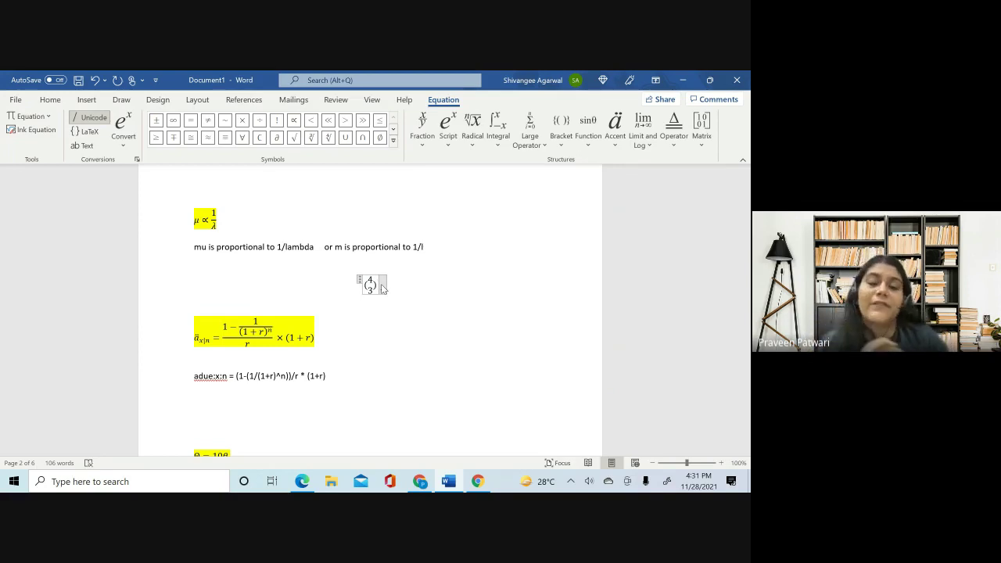
key(space)
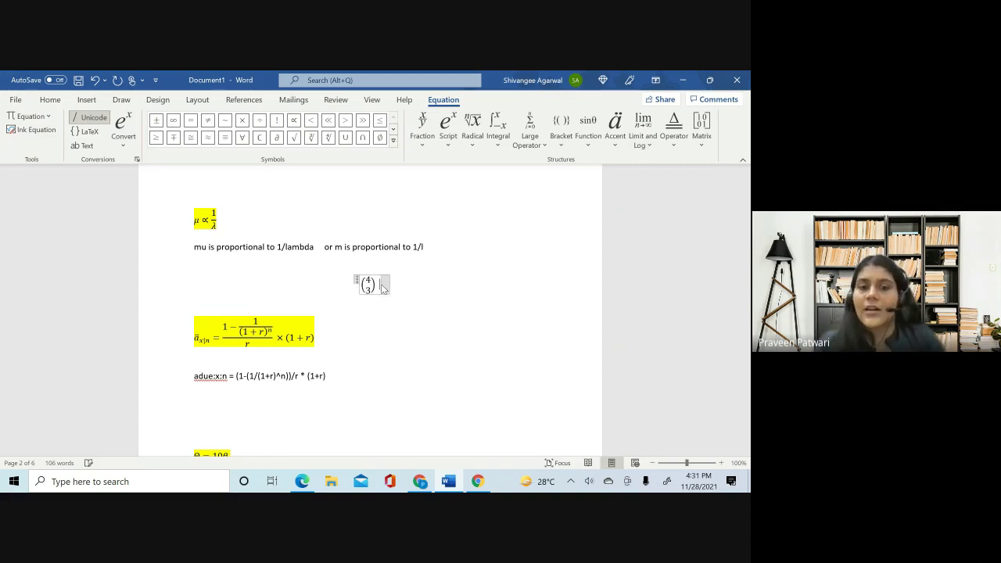
- Delete the bracketed 4-over-3 matrix equation
key(BackSpace)
key(BackSpace)
key(BackSpace)
key(BackSpace)
key(BackSpace)
key(BackSpace)
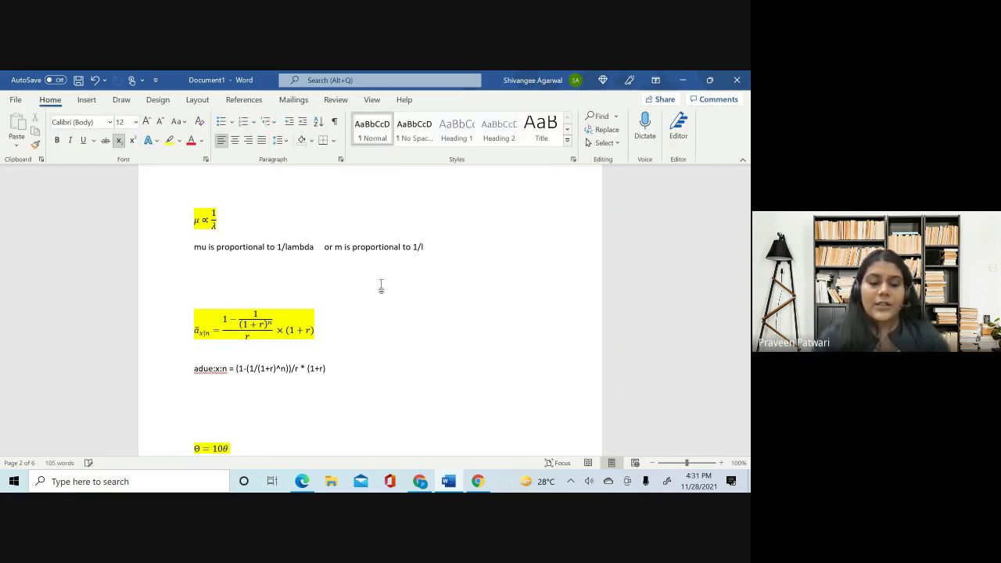
- Insert another blank equation, view the available matrix layouts up to 3x3, and remove the blank equation
key(alt+equal)
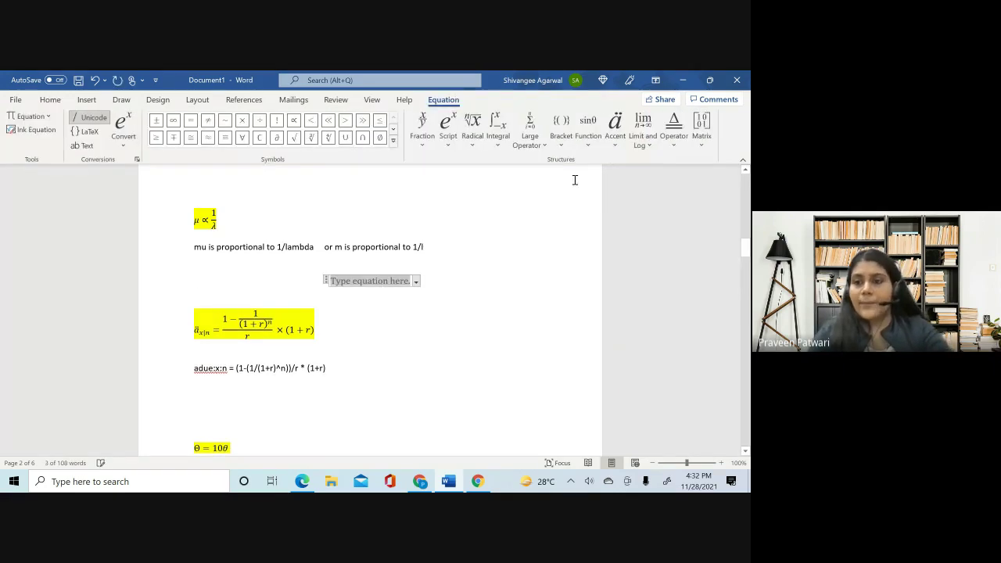
click(701, 126)
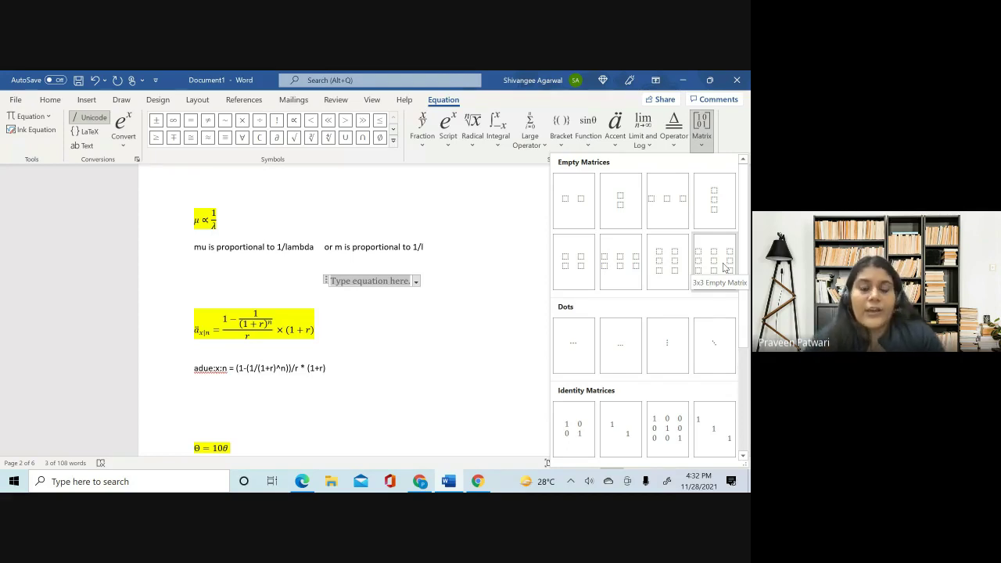
click(414, 265)
key(Delete)
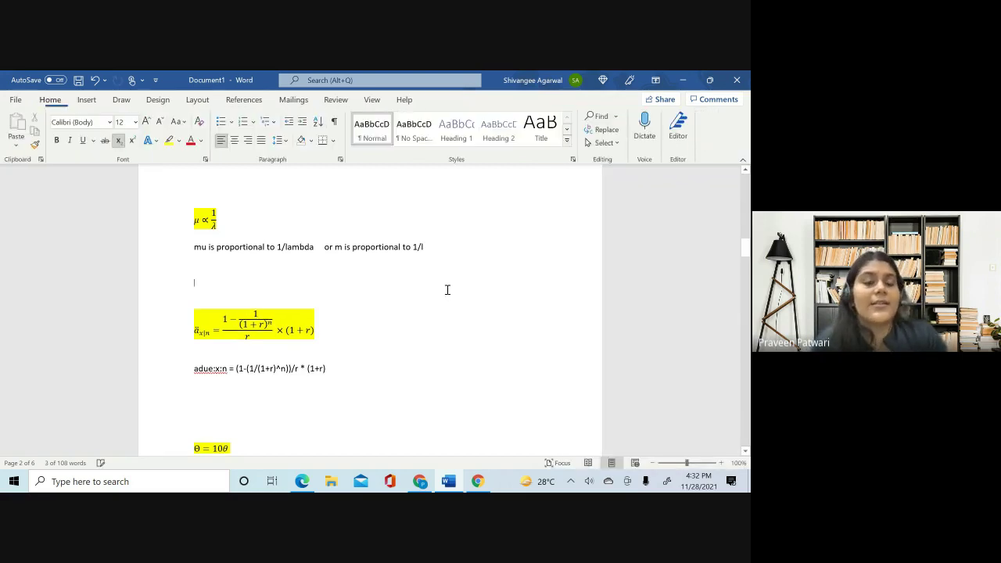
- Insert a table with four columns and four rows below the lambdahat example
scroll(294, 318, down, 10)
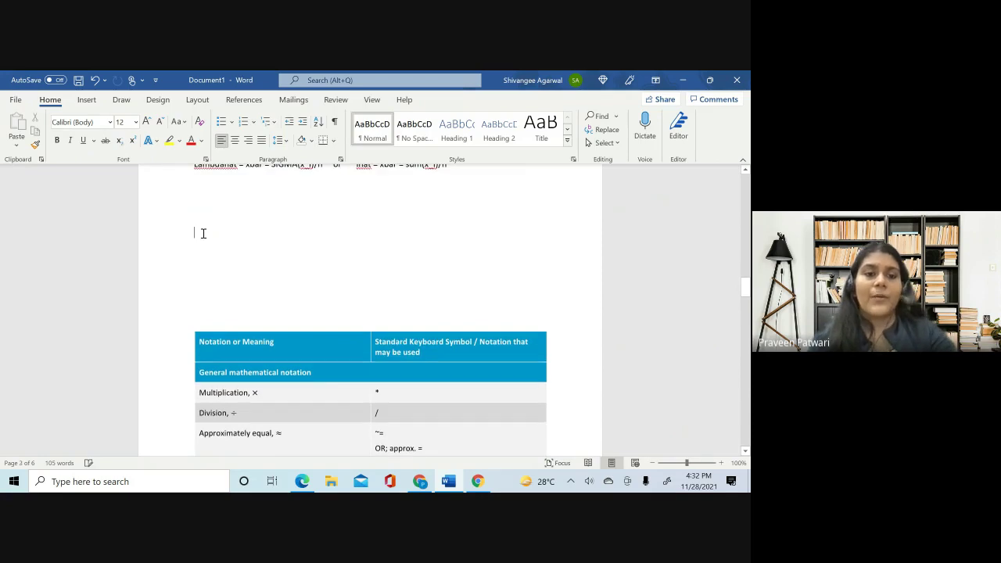
click(86, 100)
click(83, 128)
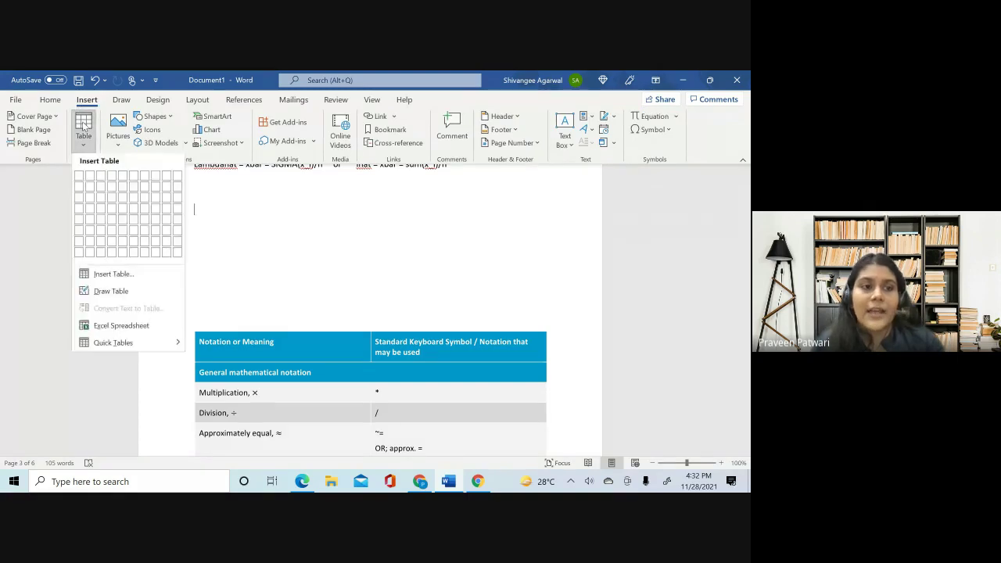
click(114, 210)
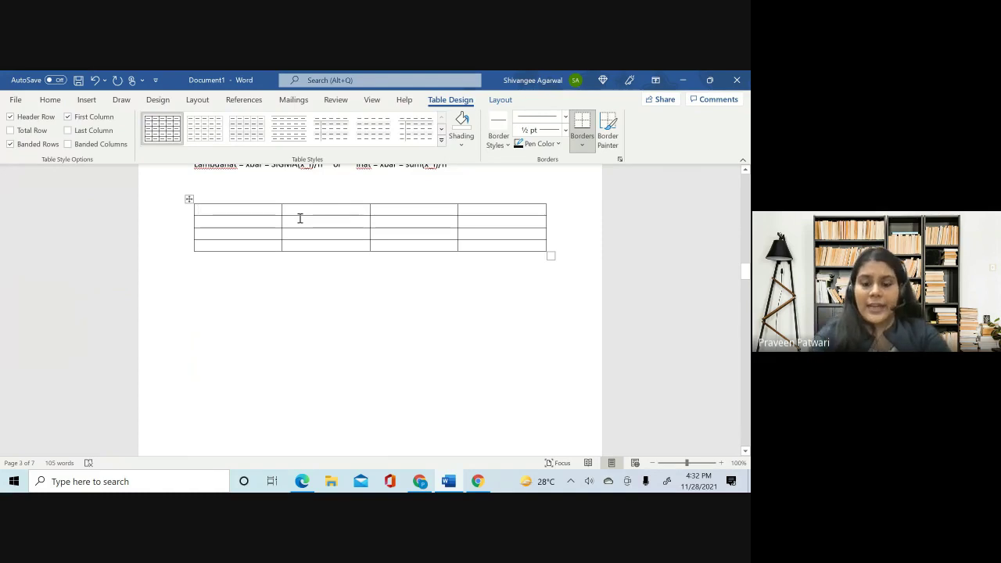
- Fill the first row of the new table with 8, 9, 6 and 0
text(8)
key(Tab)
text(9)
key(Tab)
text(6)
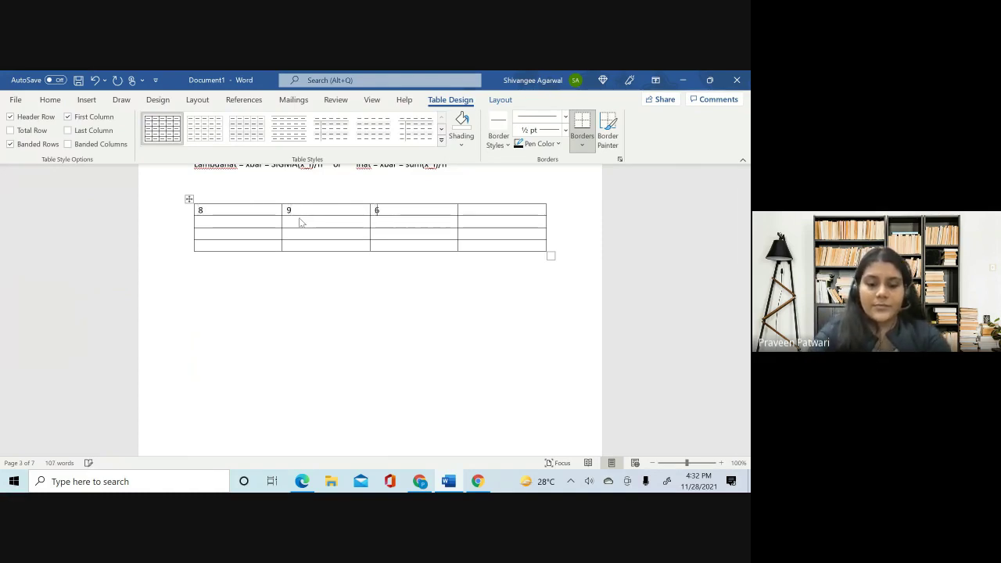
key(Tab)
text(0)
key(Tab)
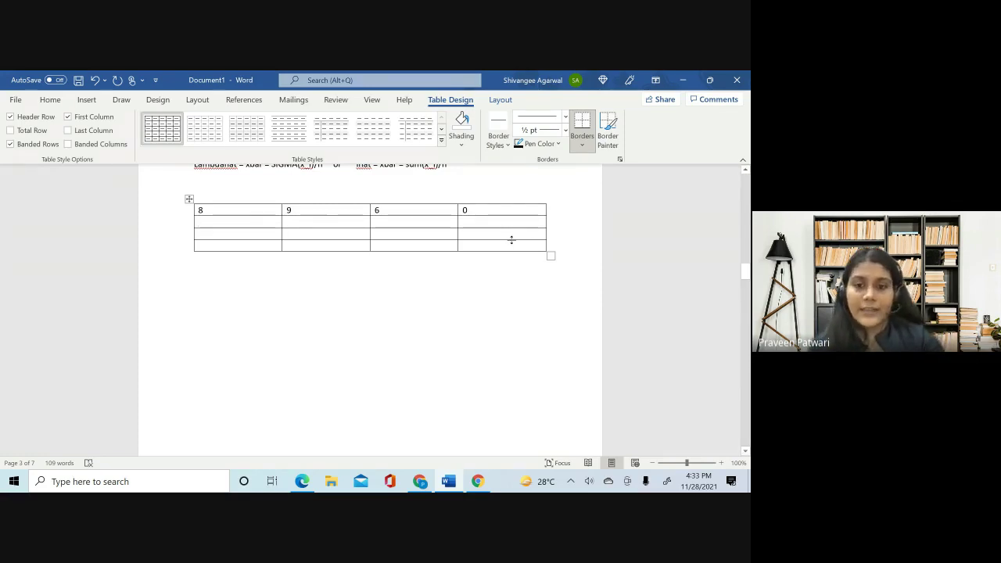
- Fill the second row of the table with 8, 7, 8 and 5
click(282, 232)
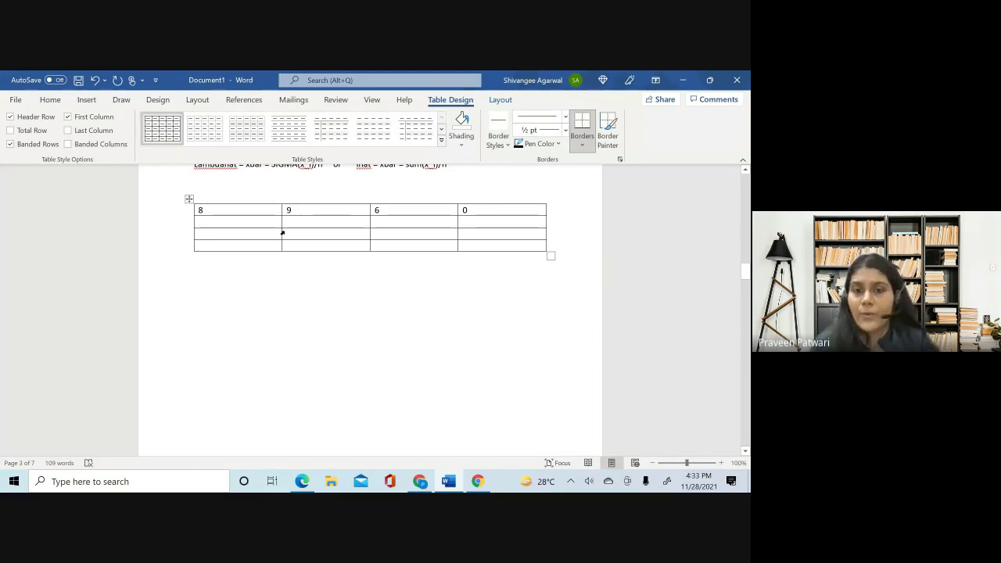
key(Down)
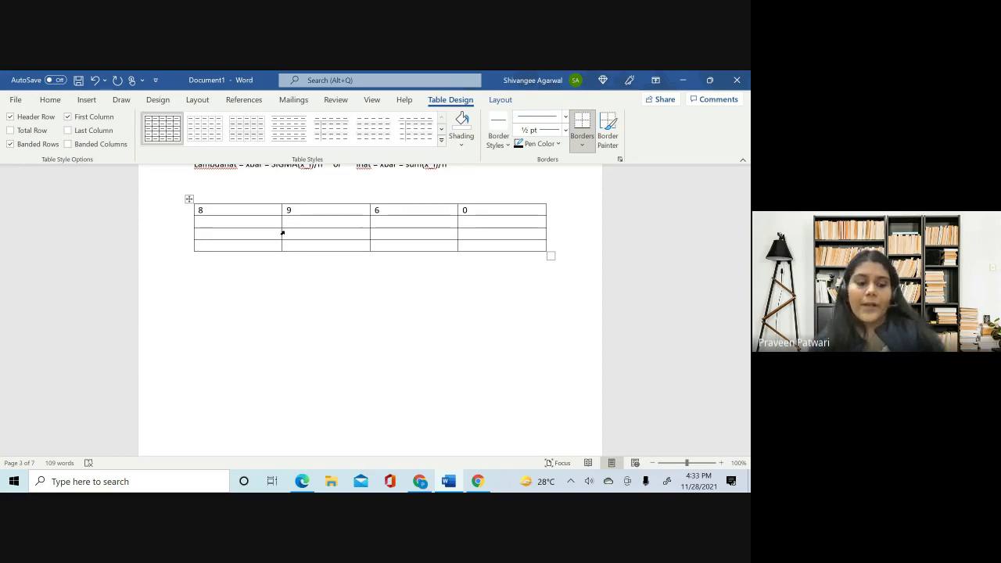
key(Up)
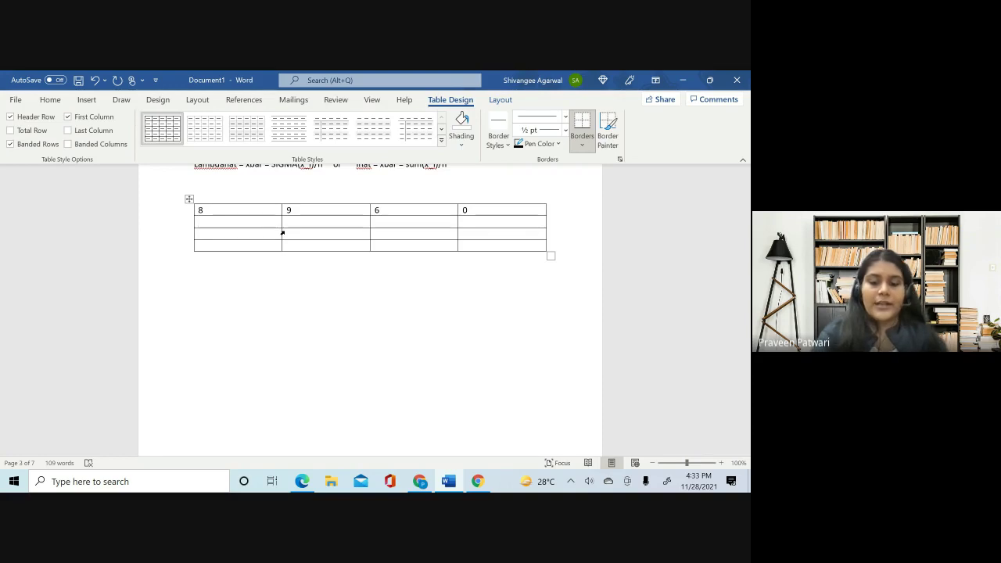
text(8)
key(Tab)
text(7)
key(Tab)
text(8	5)
key(Tab)
- Fill the third row of the table with 6, 8, 9 and 0
text(6)
key(Tab)
text(8)
key(Tab)
key(Tab)
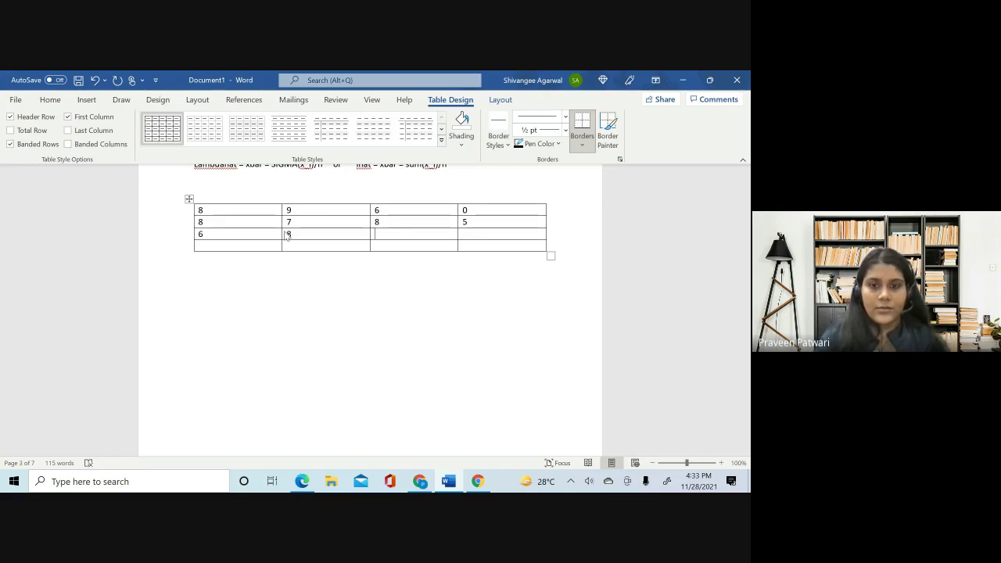
key(shift+Tab)
text(9)
key(Tab)
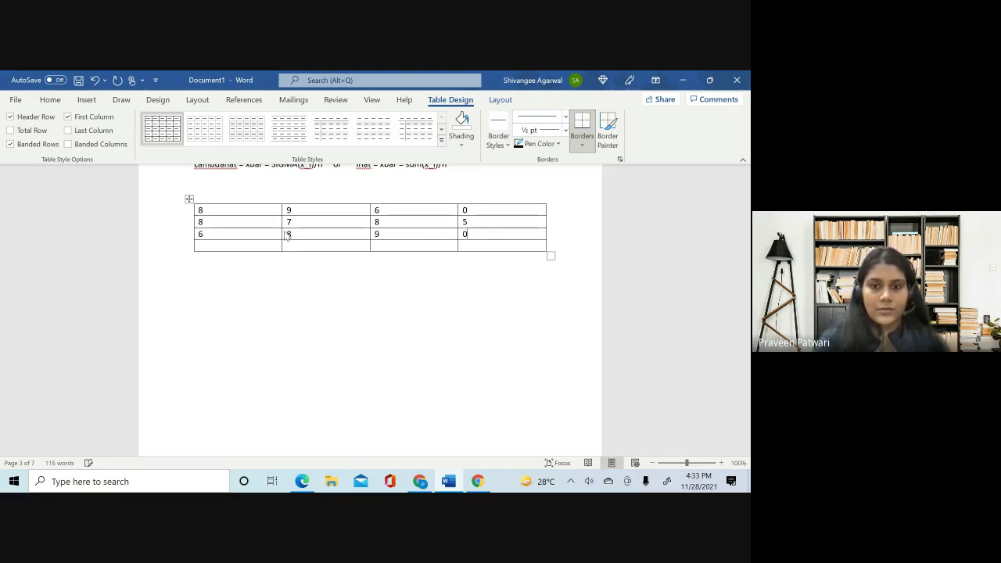
text(0)
- Fill the fourth row of the table with 5, 6, 7 and 3
key(Tab)
text(5)
key(Tab)
text(6)
key(Tab)
text(7)
key(Tab)
text(3)
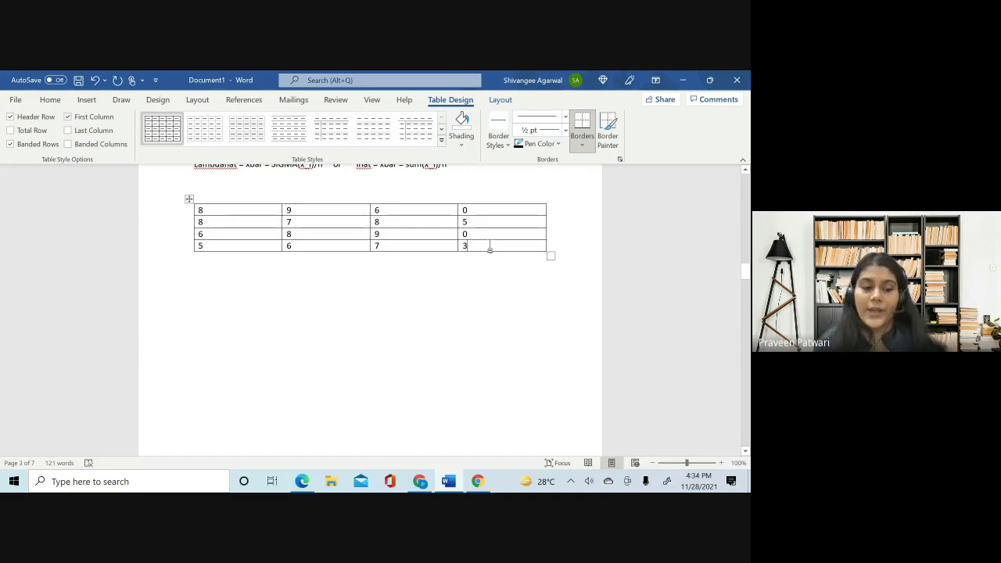
- Add a blank row at the end of the table and view the options for inserting rows and columns
key(Tab)
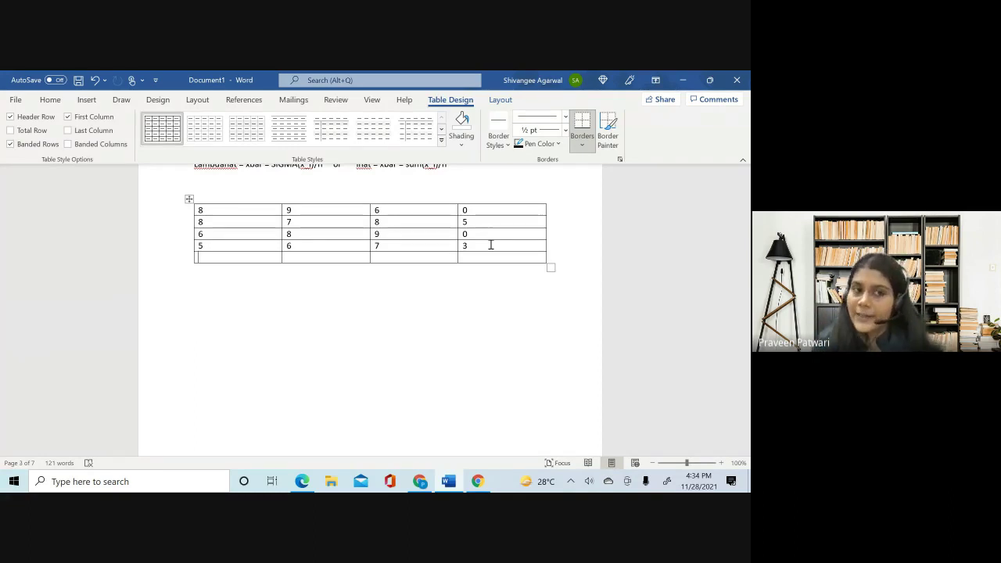
click(490, 245)
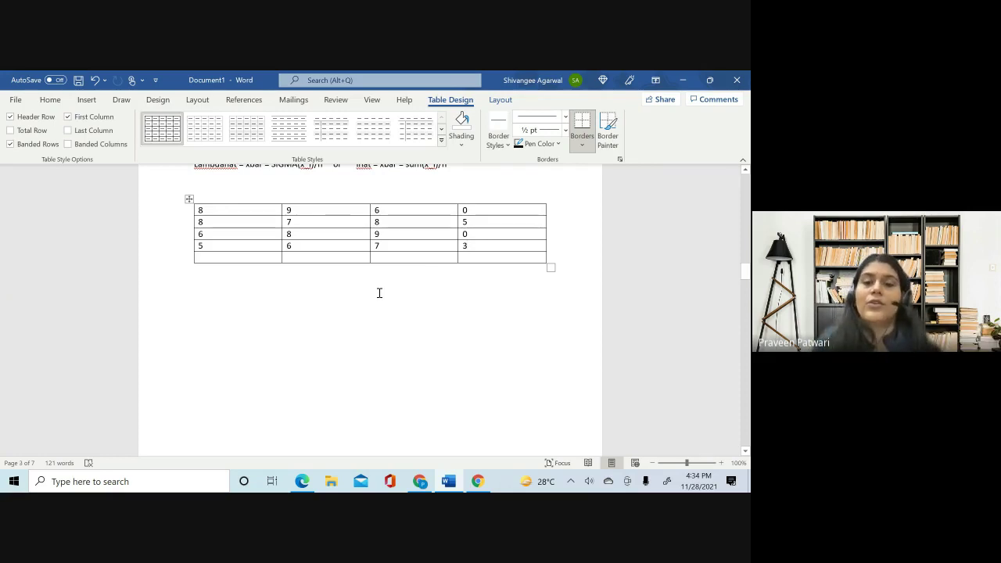
right_click(492, 247)
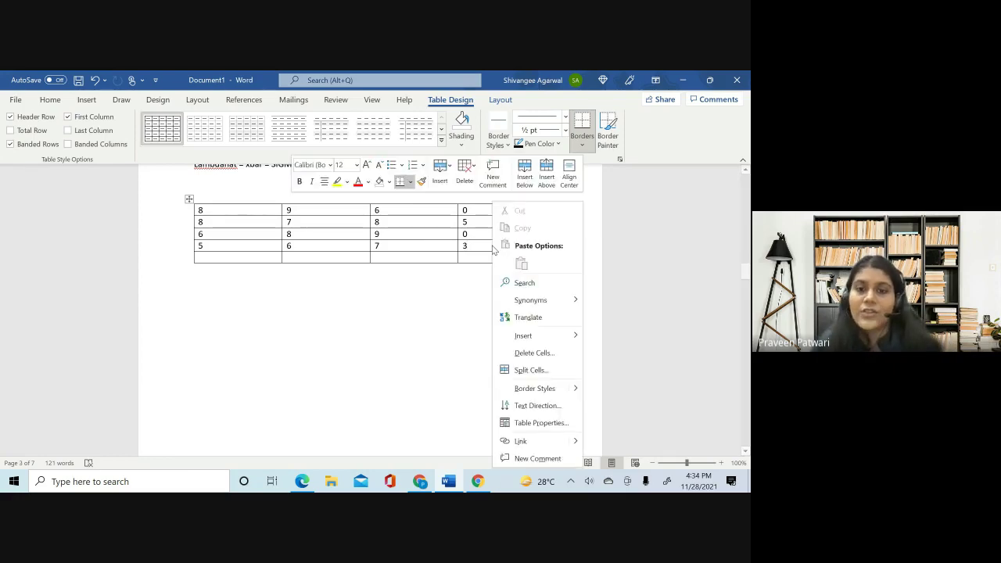
mouse_move(518, 339)
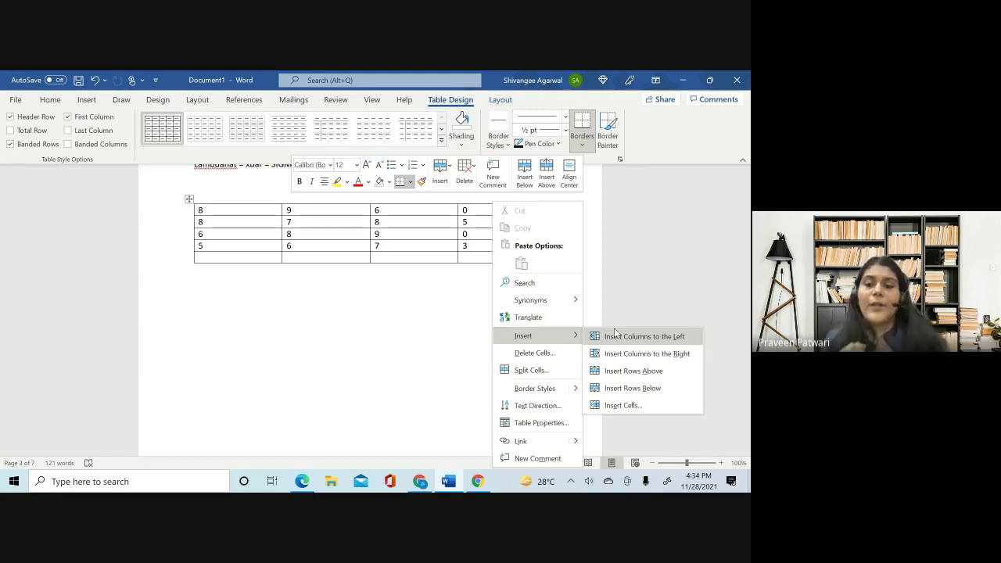
click(405, 255)
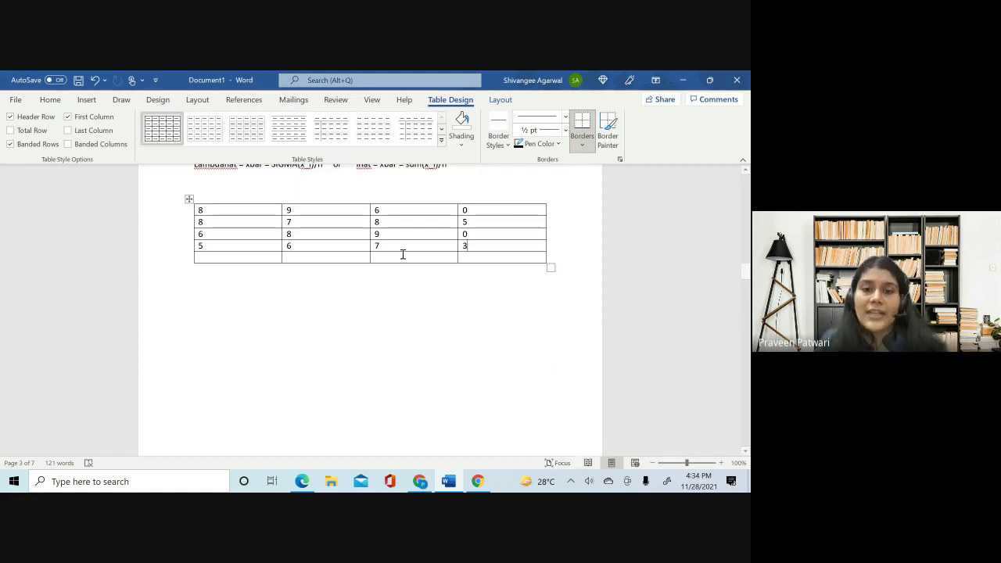
- Insert a blank row directly below the table's second row
click(493, 221)
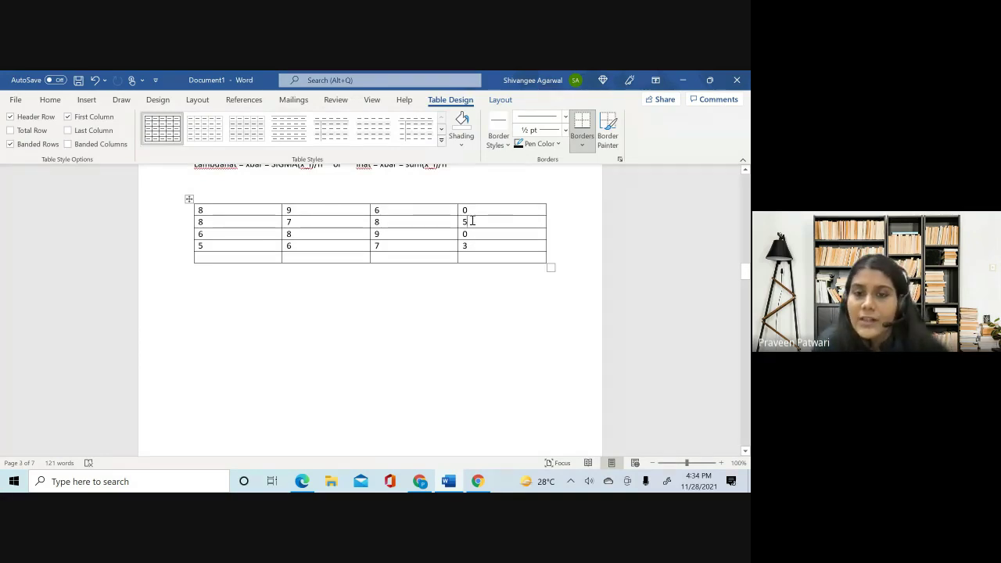
right_click(472, 205)
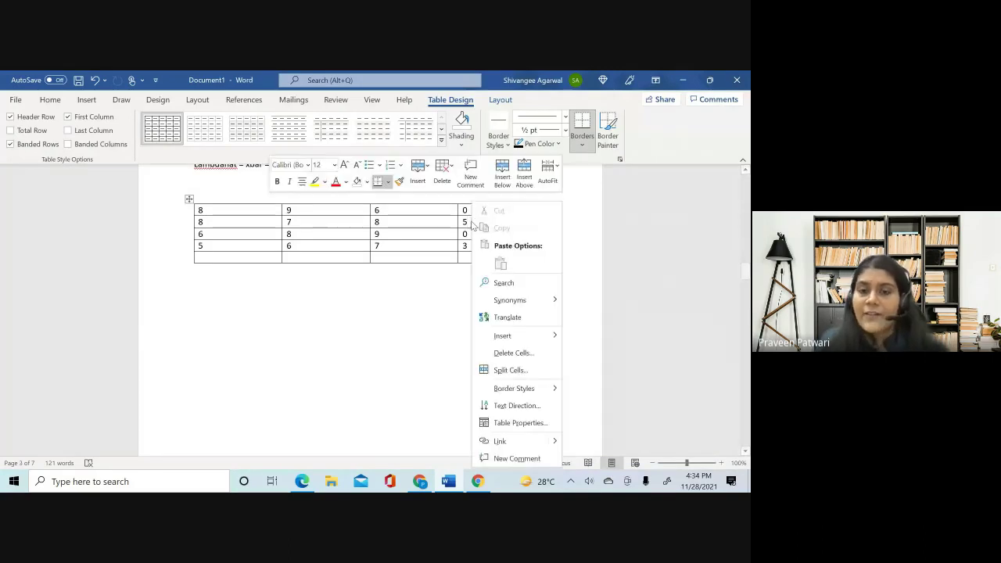
mouse_move(514, 336)
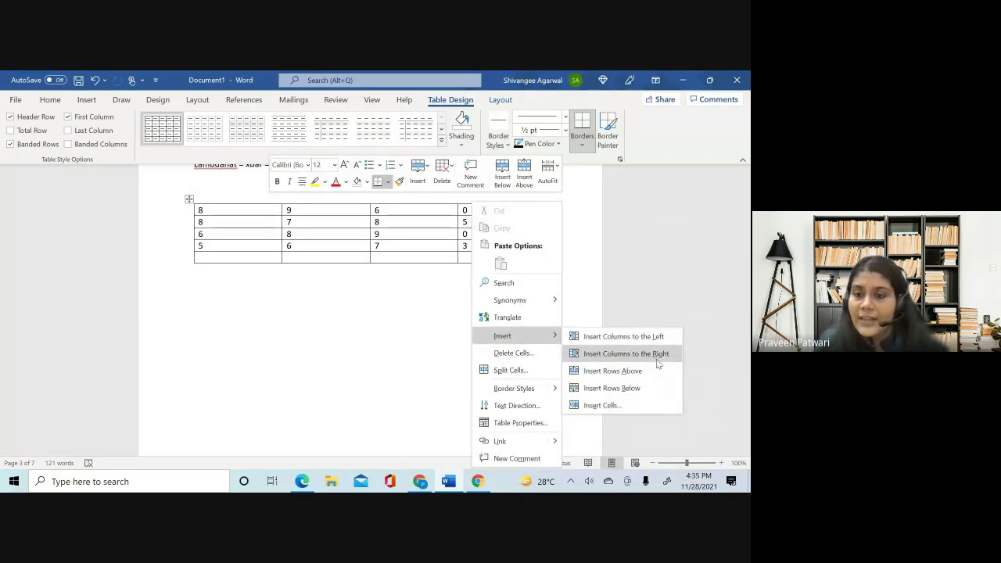
click(620, 388)
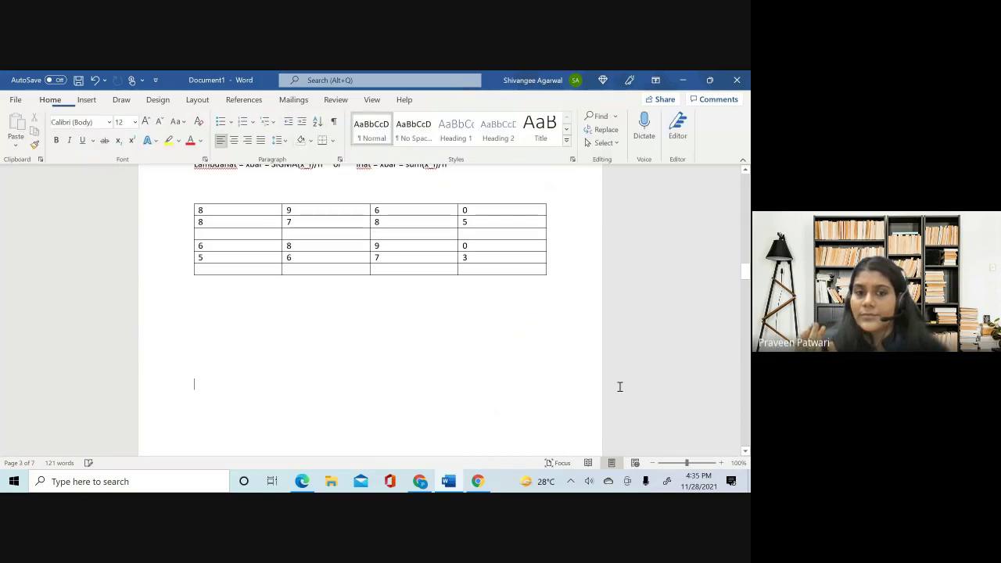
- Fill the blank row below the second row with 8, 6, 4 and 3
click(207, 234)
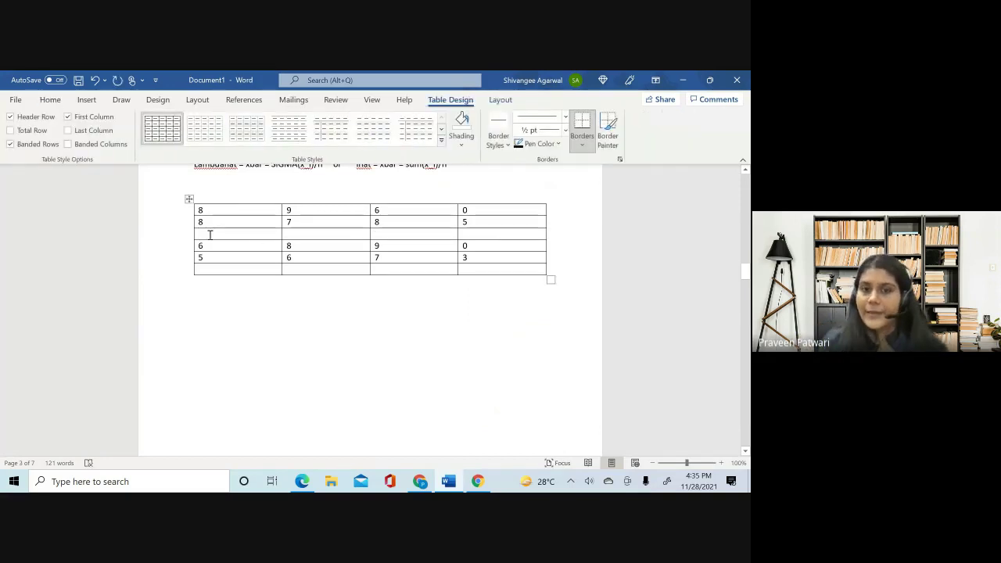
text(8)
key(Tab)
text(6)
key(Tab)
text(4)
key(Tab)
text(3)
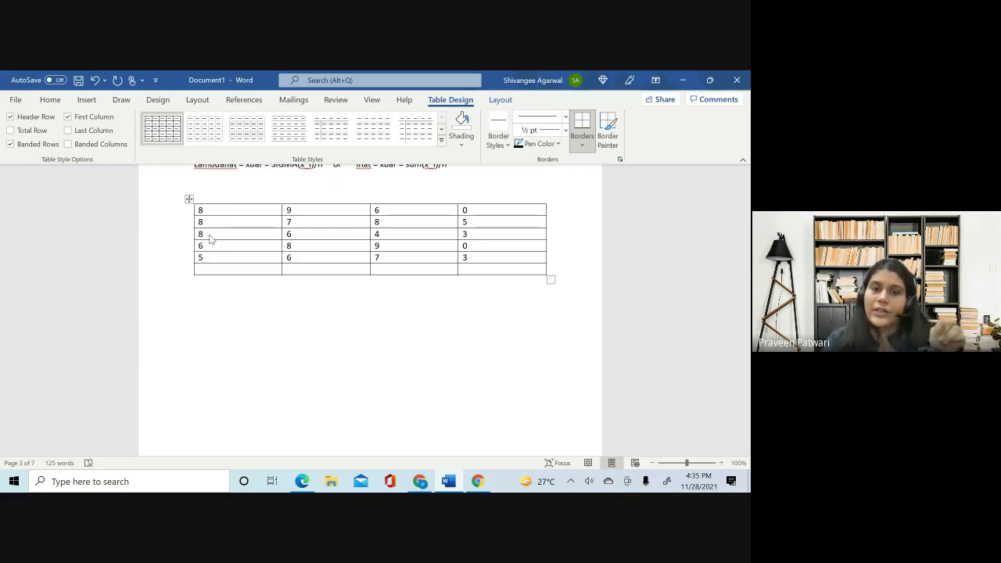
key(Down)
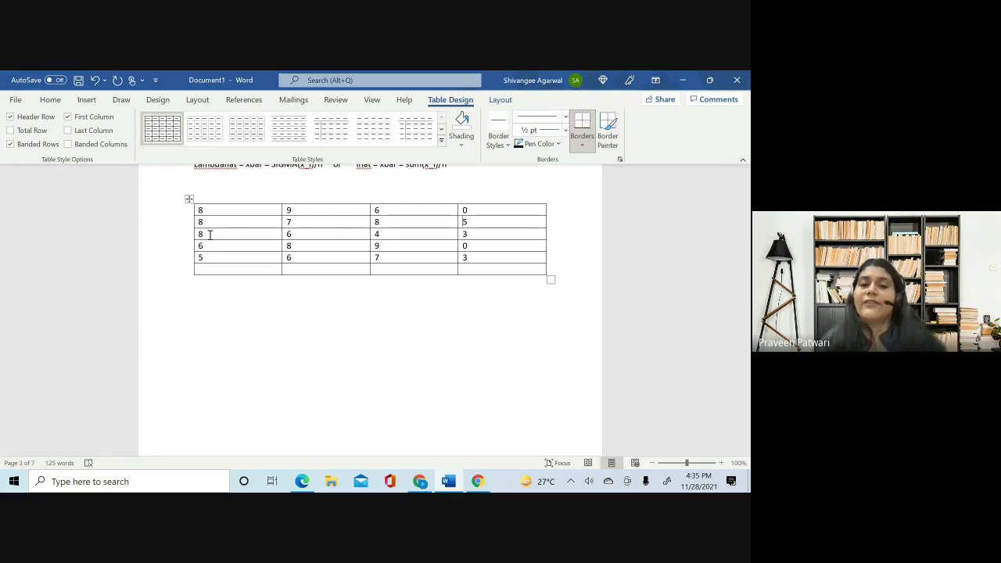
- Delete the entire four-column table below the lambdahat example
click(260, 269)
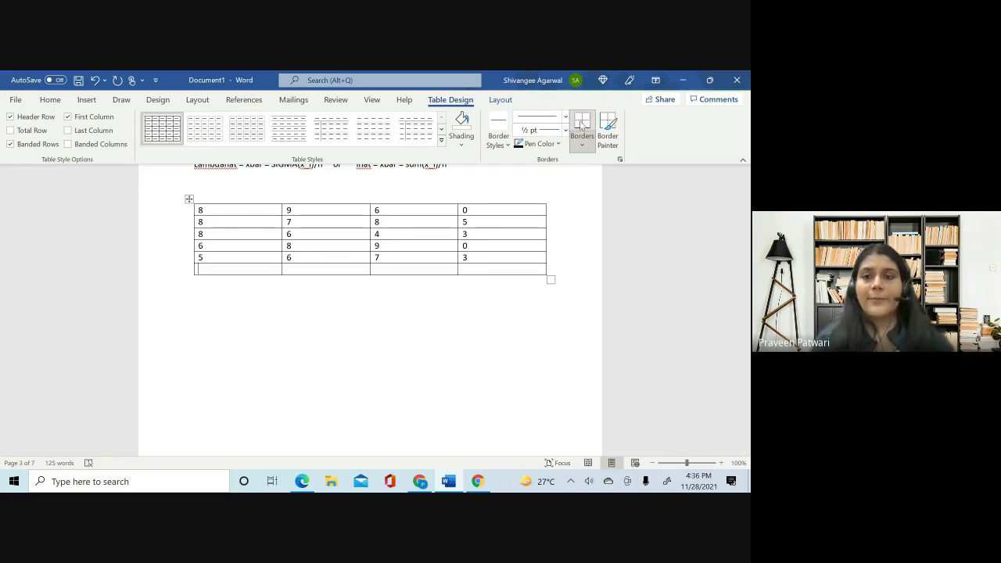
mouse_move(548, 268)
mouse_down()
mouse_move(290, 216)
mouse_move(196, 209)
mouse_up()
key(BackSpace)
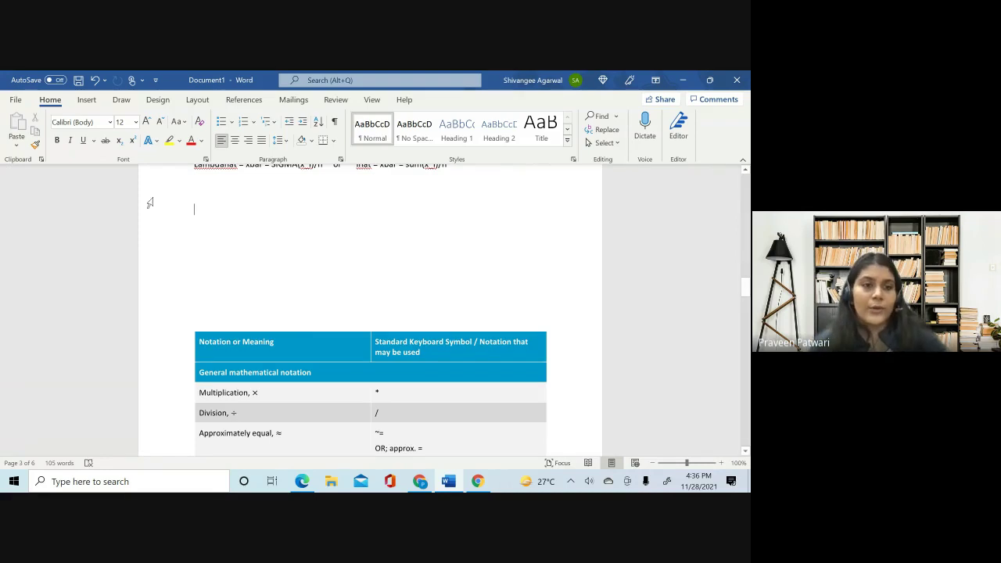
- Insert a table with three columns and three rows below the lambdahat example
click(88, 100)
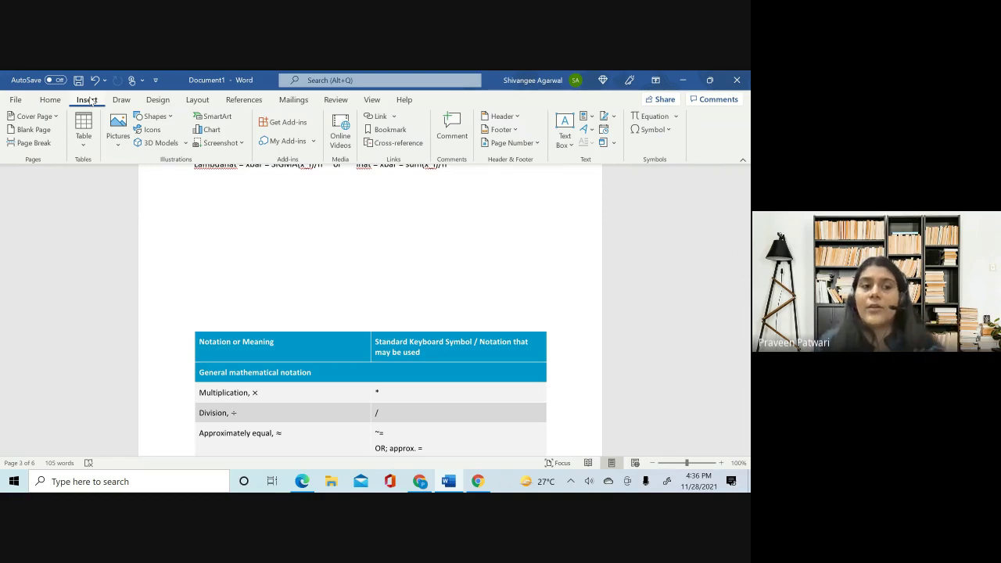
click(83, 129)
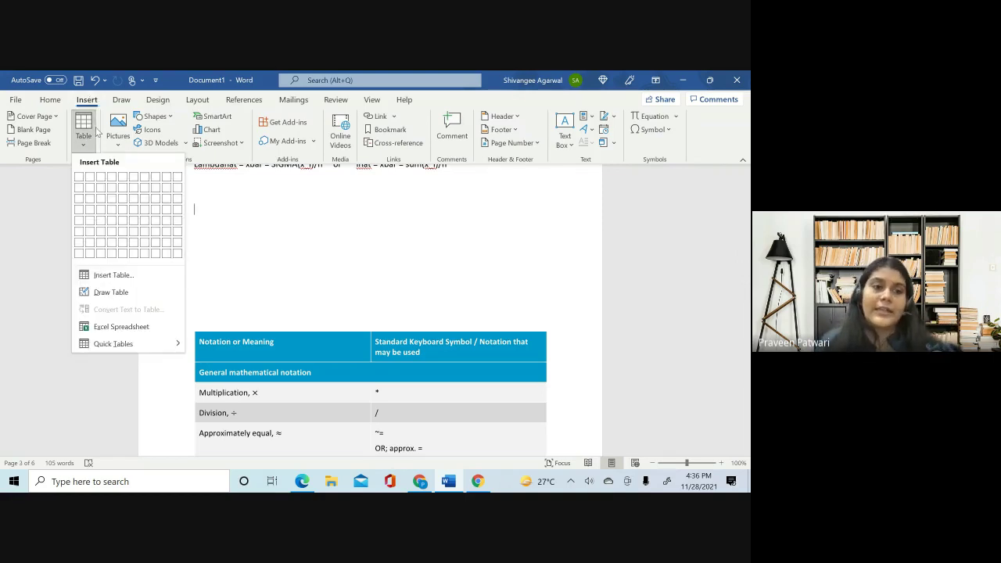
click(102, 199)
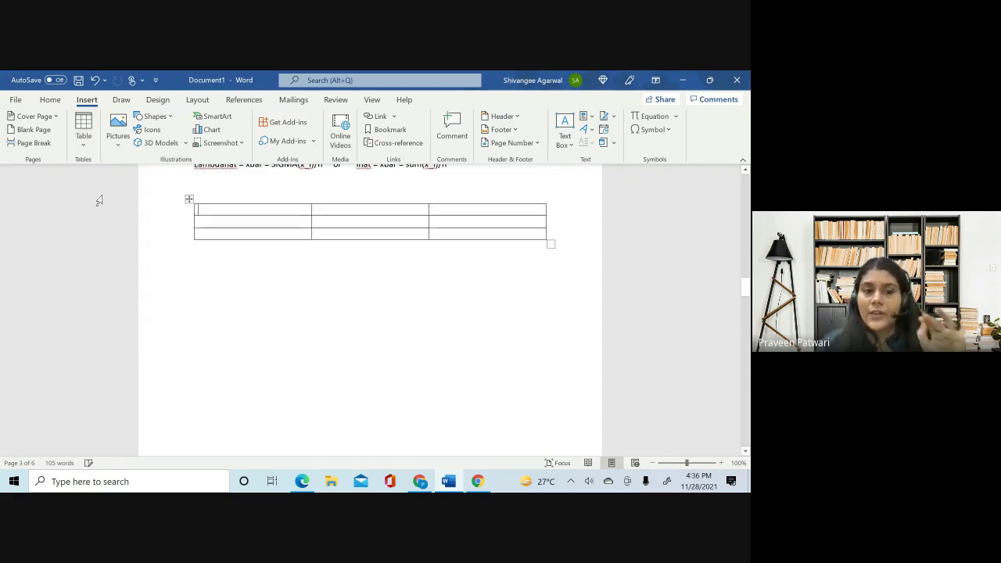
- Head the second and third columns A and B, and label the second and third rows North and South
key(Tab)
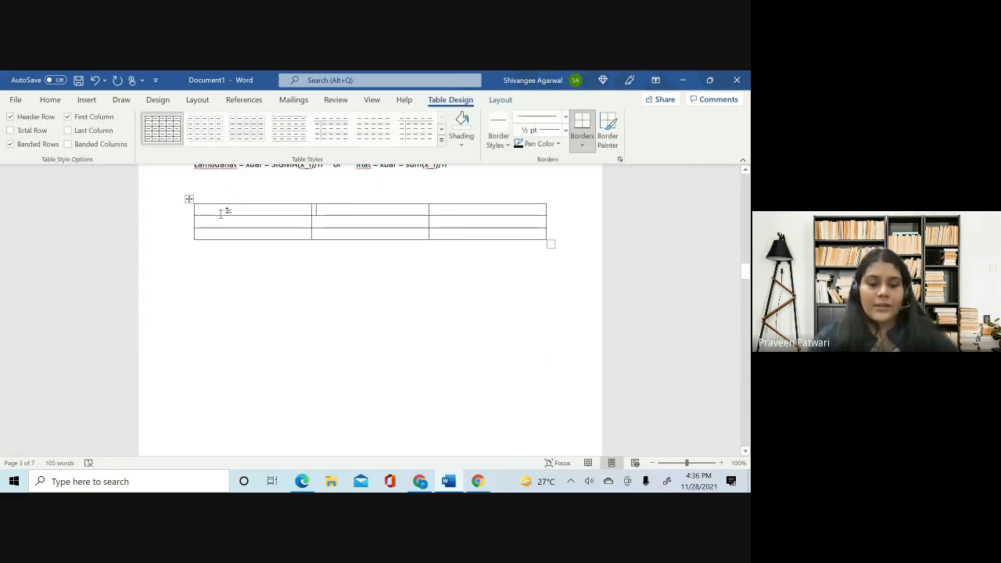
text(A)
key(Tab)
text(B)
key(Tab)
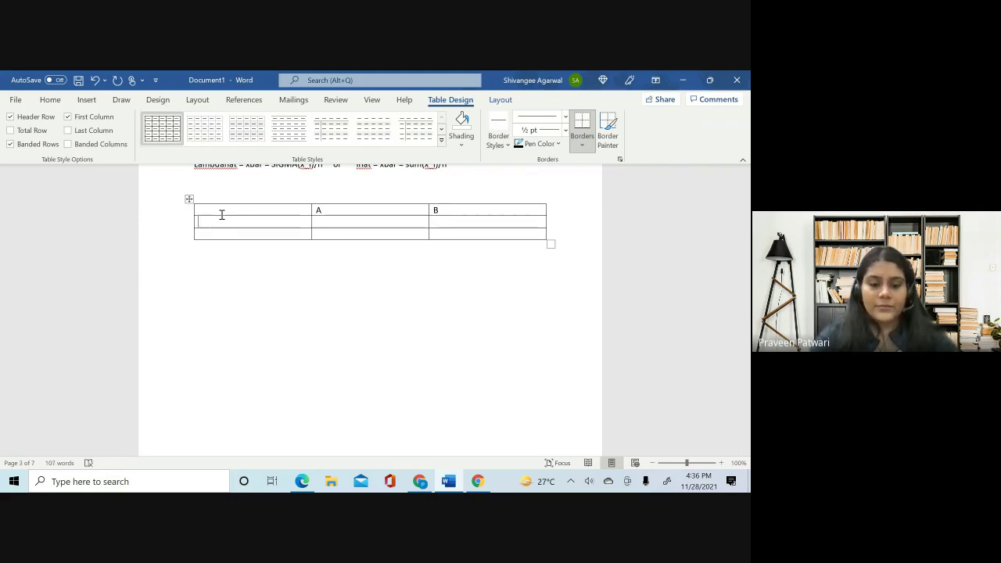
text(North)
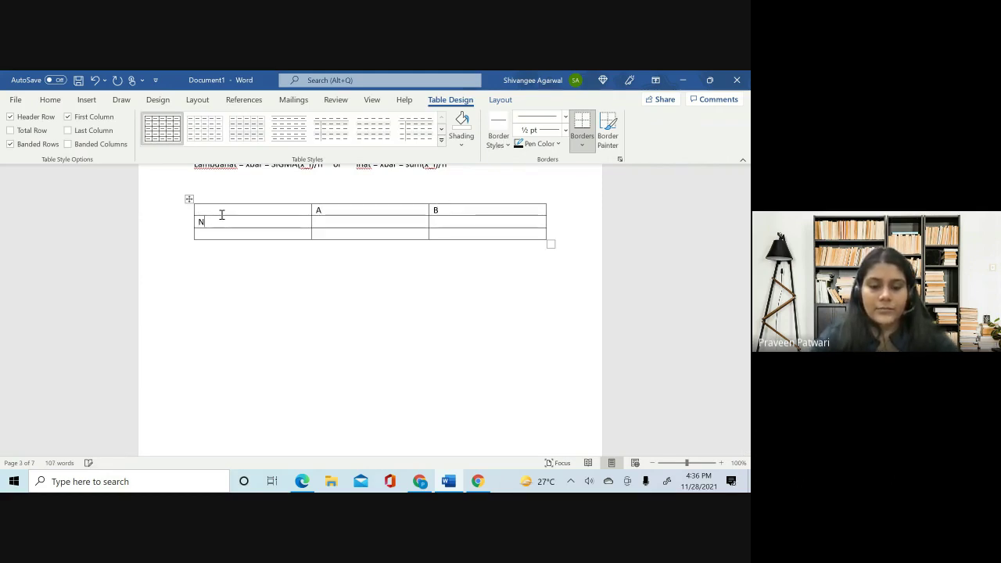
key(BackSpace)
key(BackSpace)
text(hSouth)
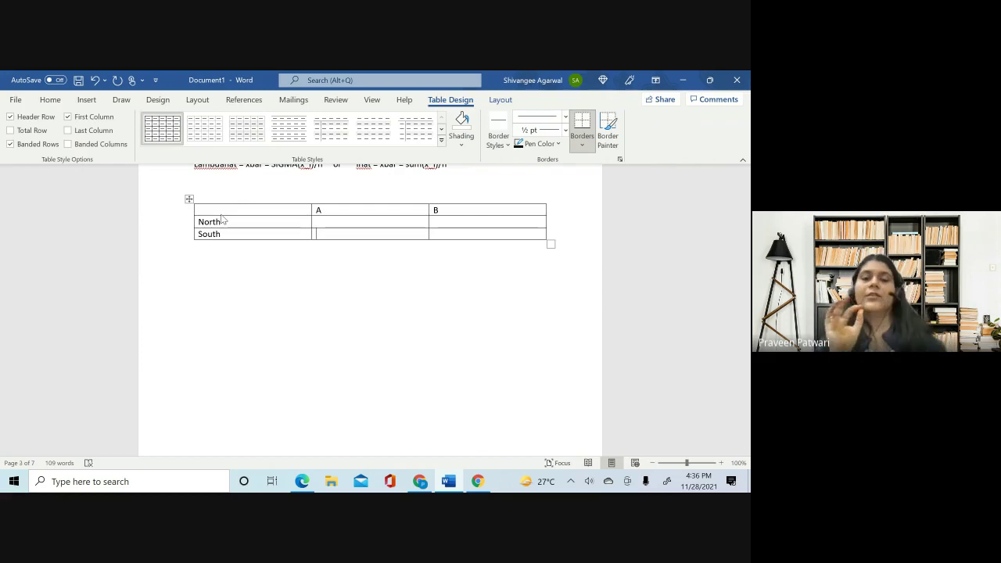
- Enter 9 and 8 in the North row and 7 and 6 in the South row
key(Up)
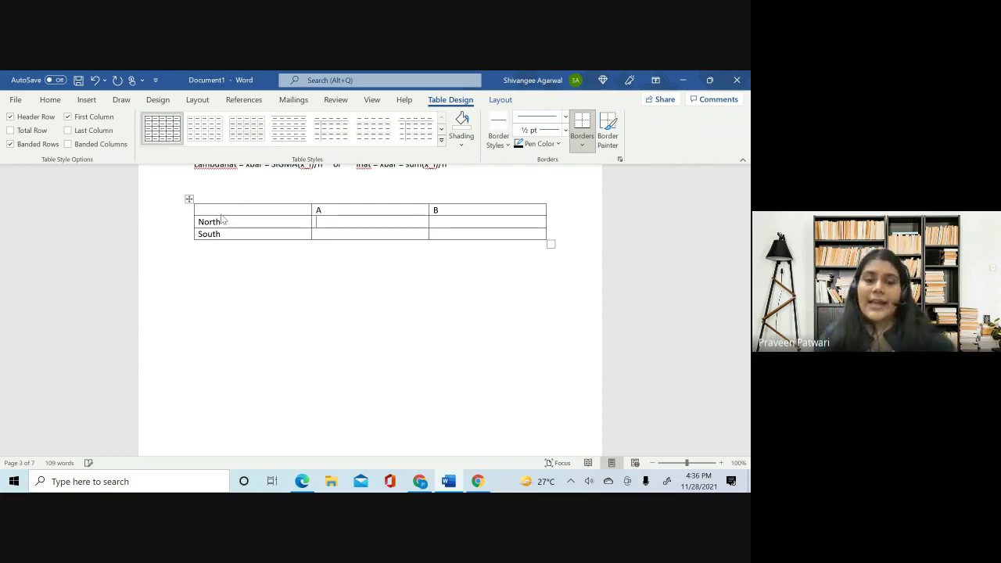
key(Tab)
text(9)
key(Tab)
text(8)
key(Down)
key(shift+Tab)
text(7)
key(Tab)
text(6)
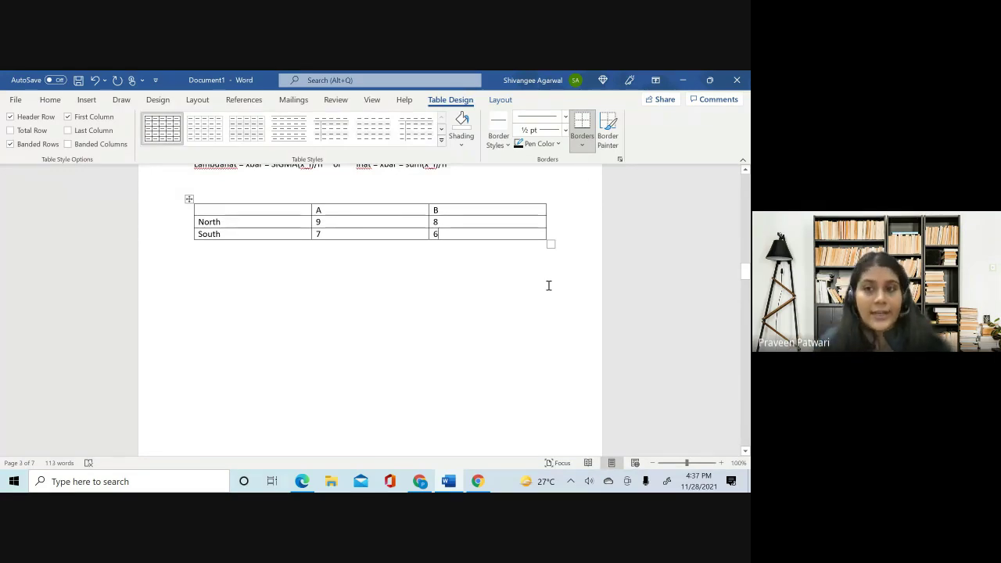
- Delete the whole North and South table
drag(548, 236, 164, 194)
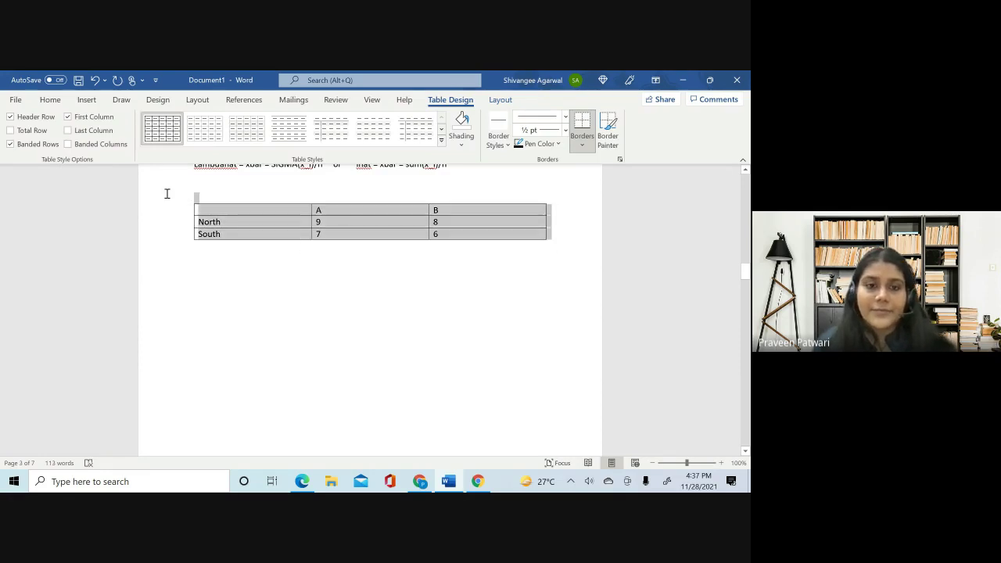
key(BackSpace)
scroll(475, 235, up, 6)
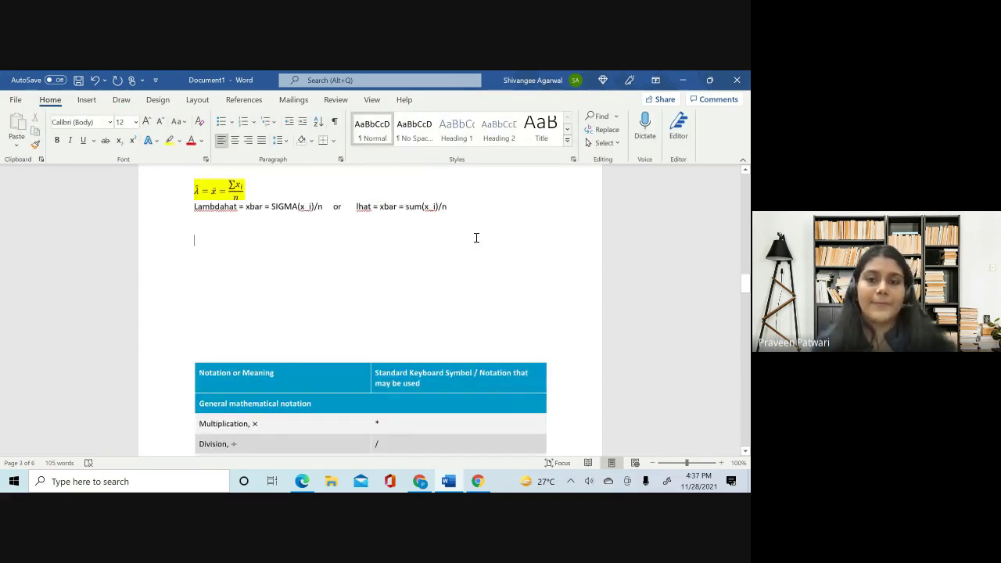
- Insert another blank table with three columns and three rows below the lambdahat example
click(426, 481)
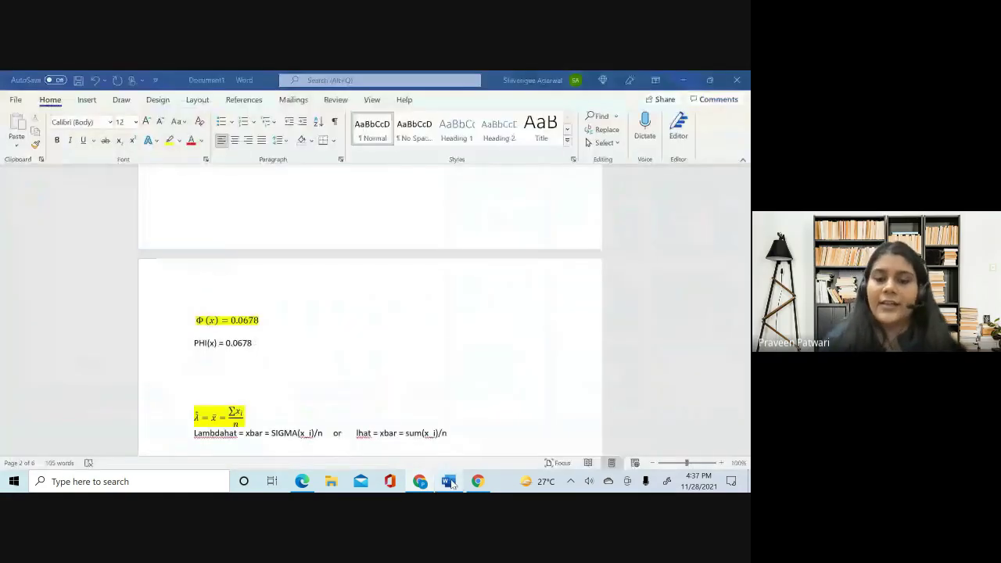
click(448, 481)
scroll(424, 304, down, 6)
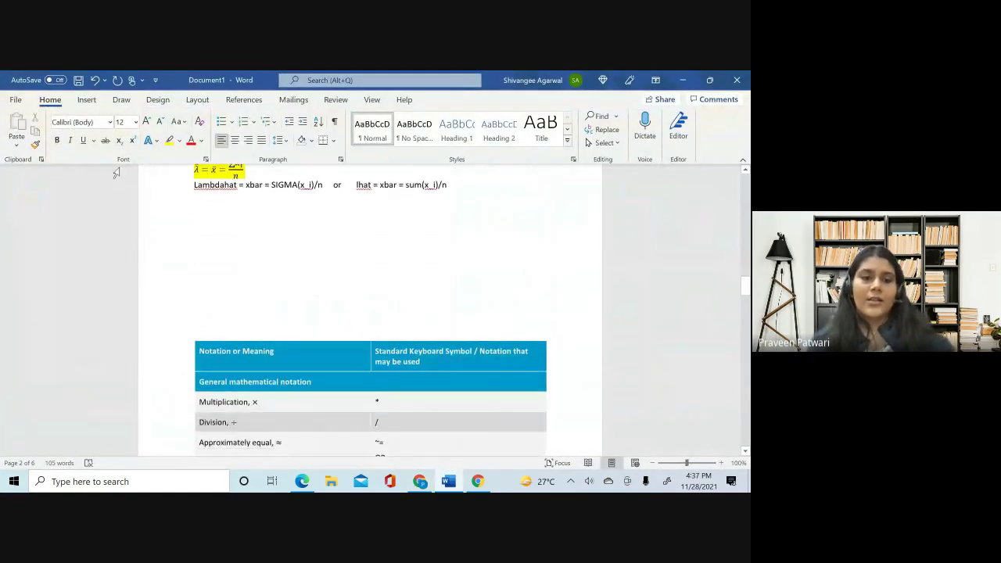
click(86, 99)
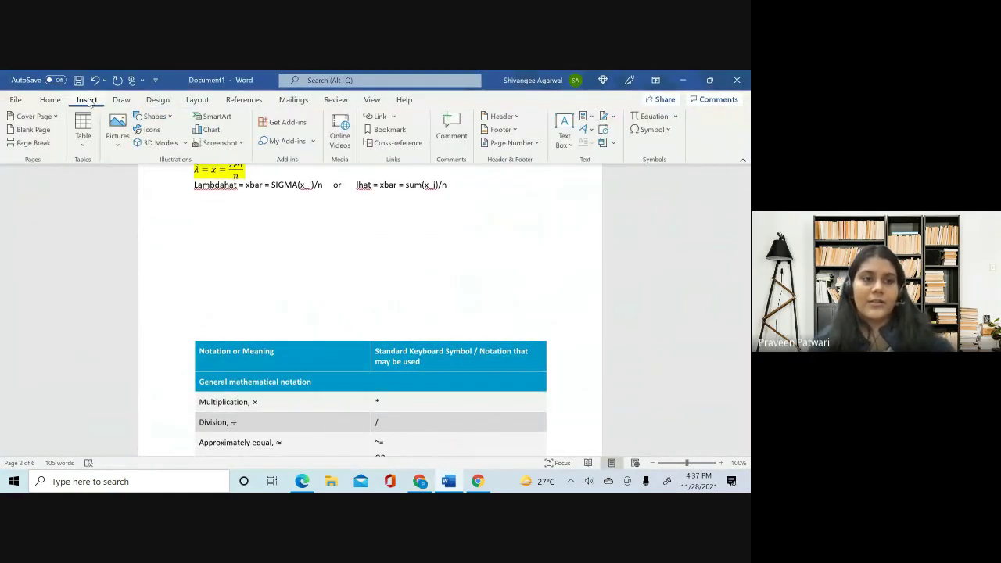
click(83, 129)
click(95, 195)
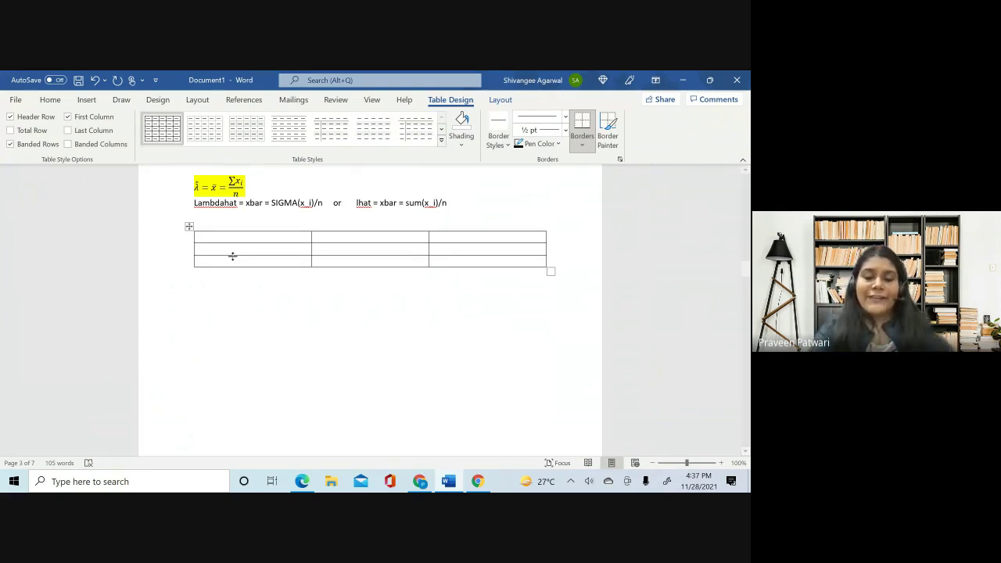
- Enter 9 in the first cell and 7 in the last cell of the blank table
text(9)
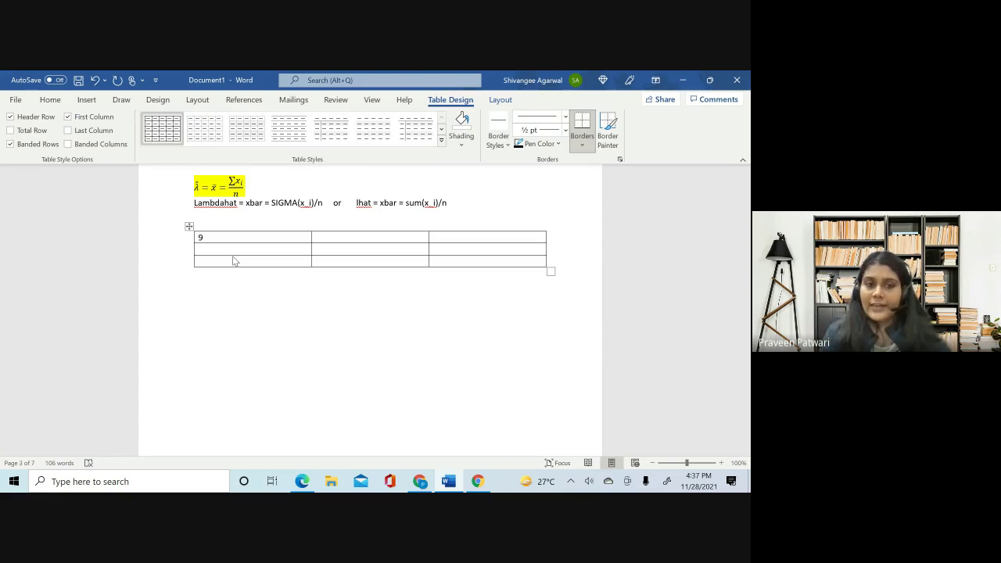
key(Tab)
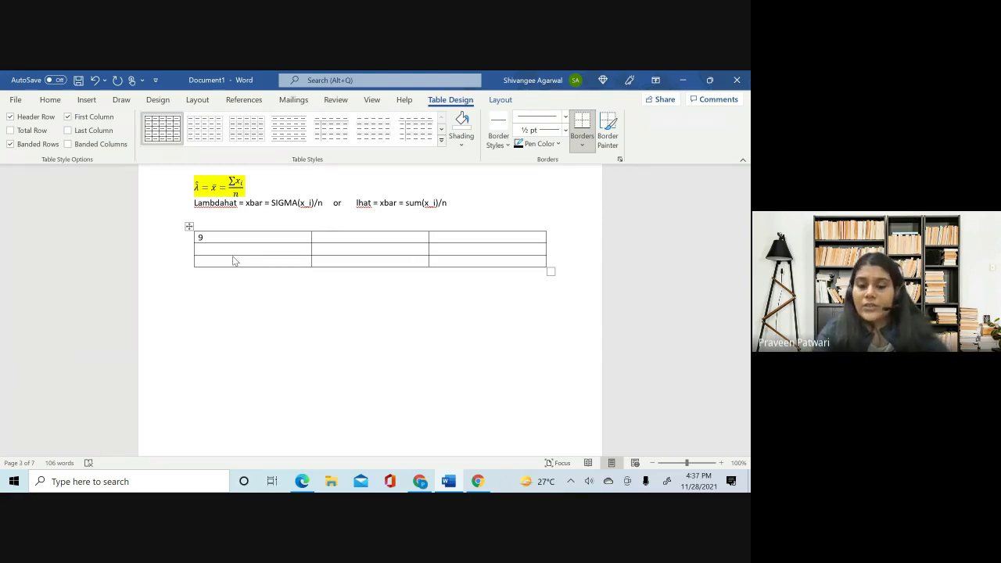
text(7)
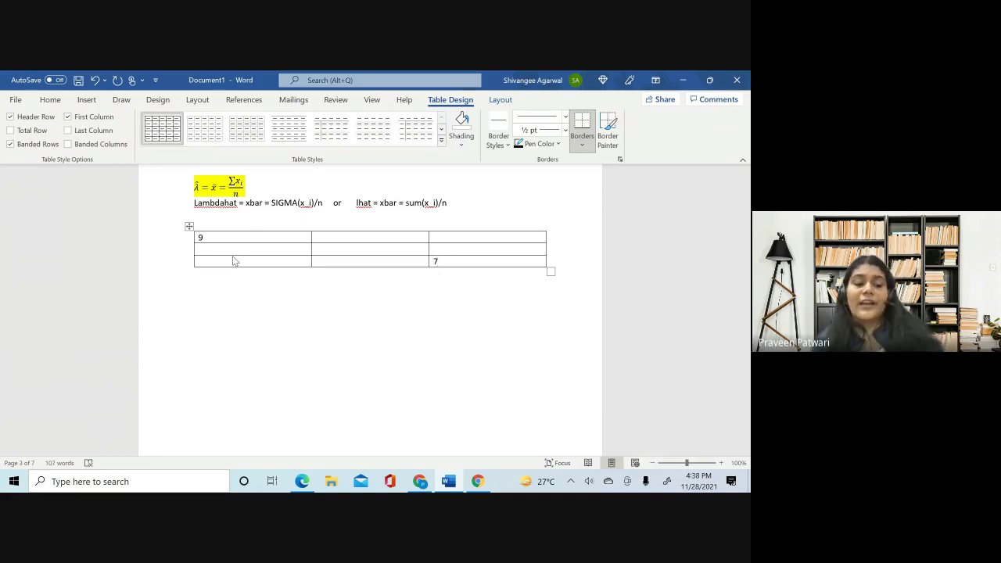
- Append a fourth row below the row containing 7, and delete the whole table
key(Tab)
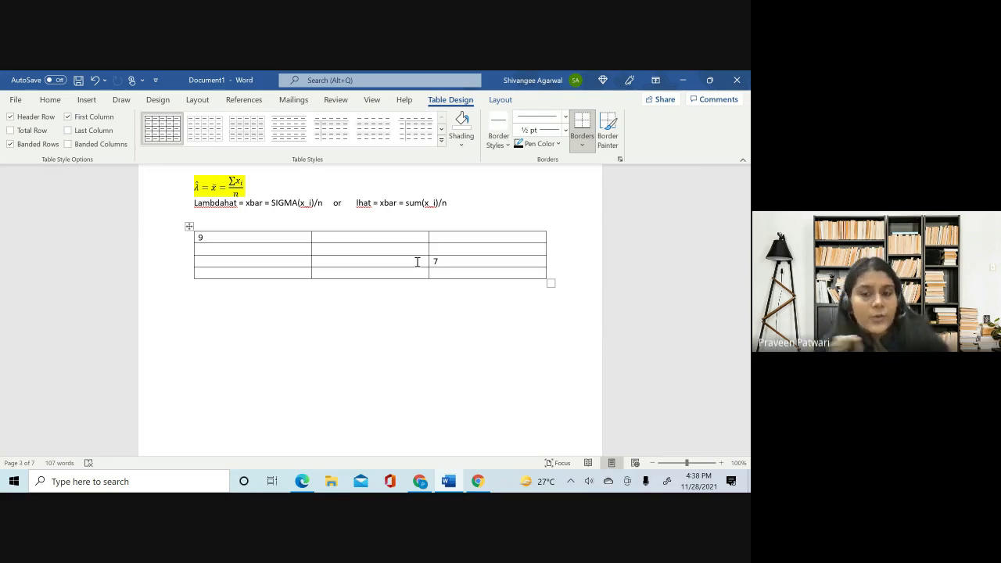
key(Up)
key(Right)
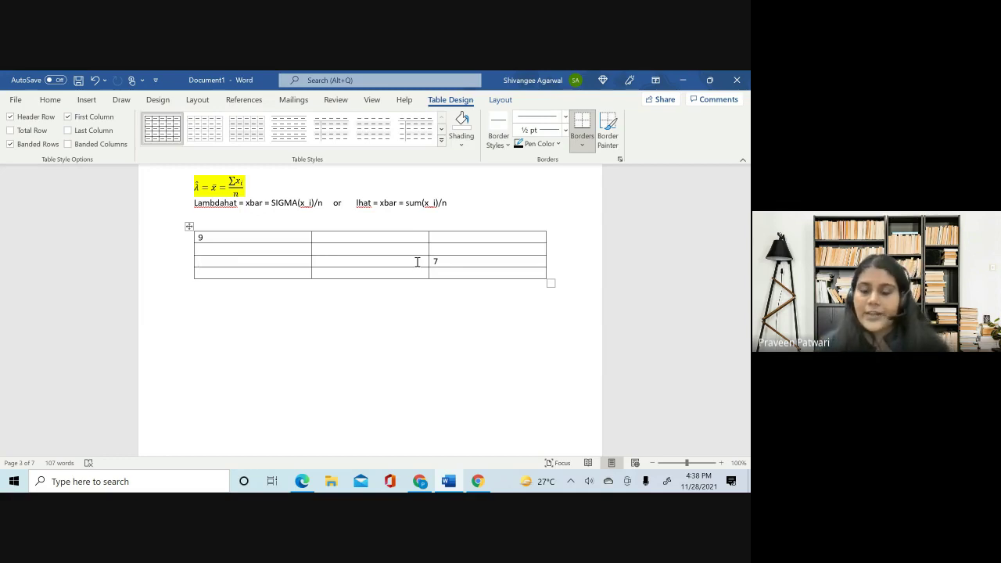
drag(570, 270, 267, 237)
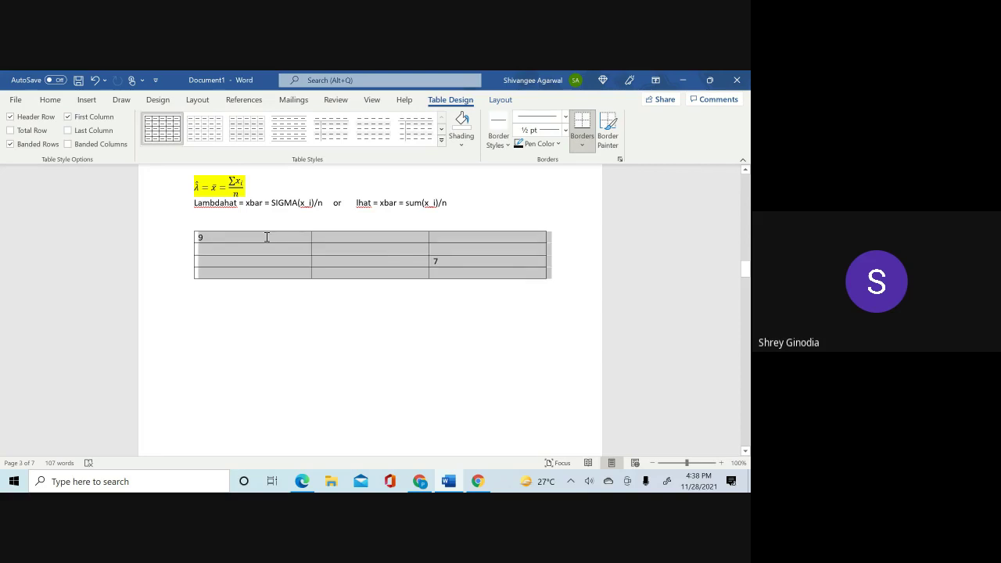
key(BackSpace)
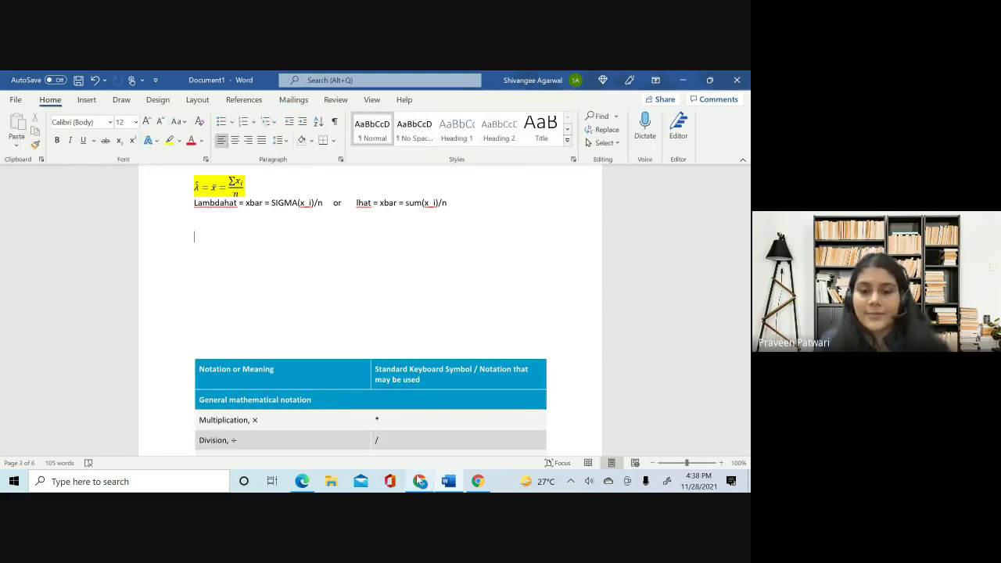
- Switch to the Google Meet call and check it for participants' replies and raised hands
click(420, 481)
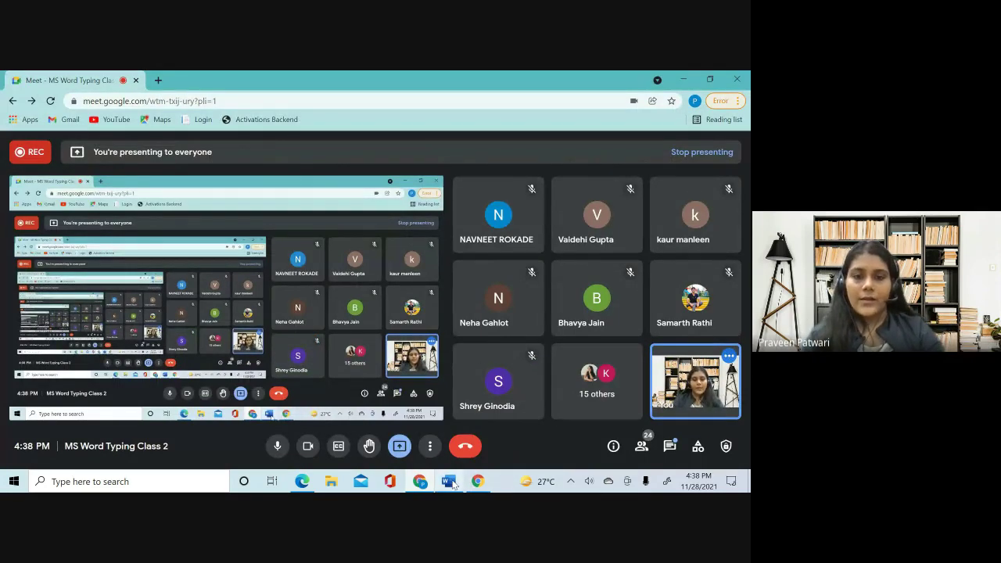
mouse_move(448, 481)
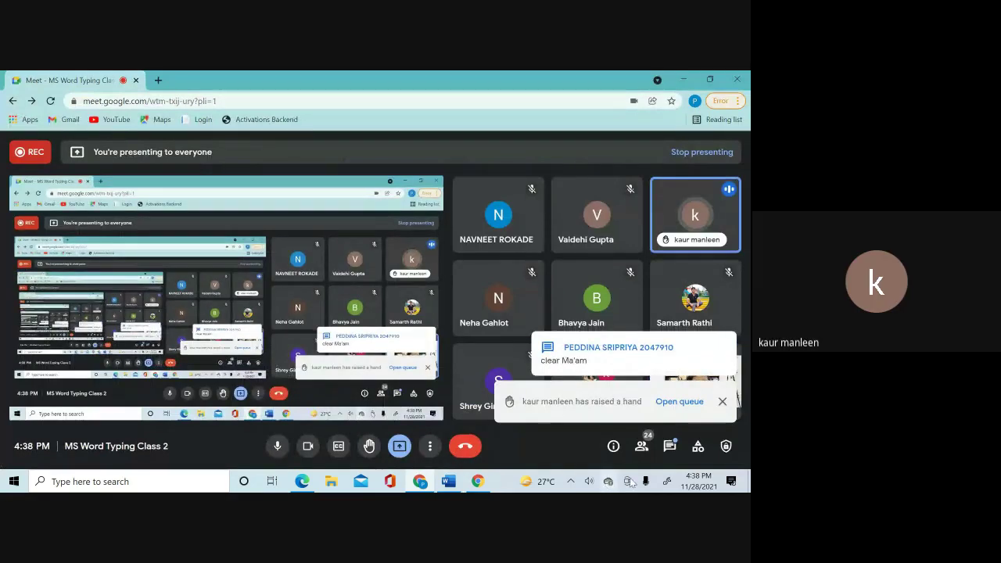
click(570, 480)
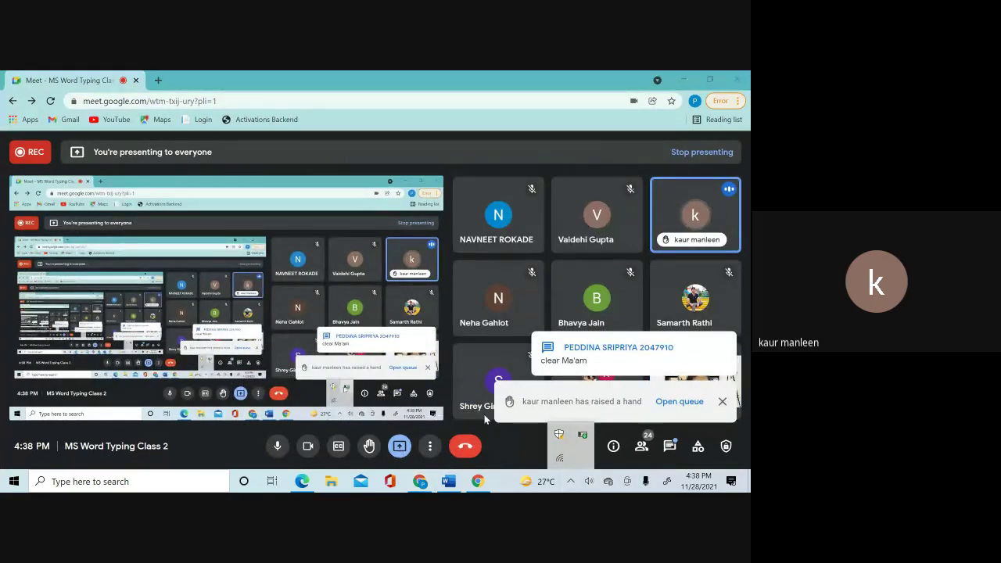
click(508, 434)
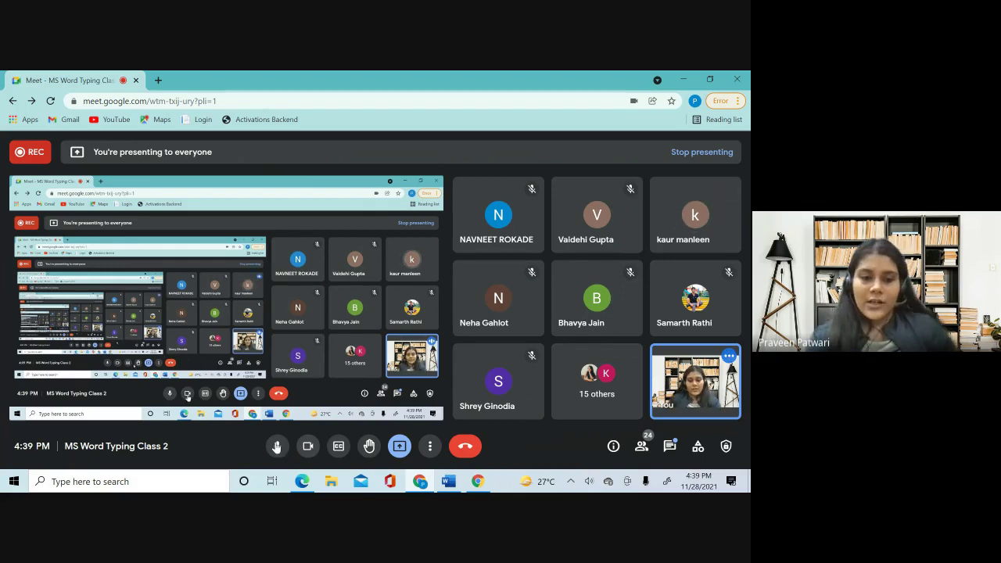
- Mute the microphone and turn off the camera for a pause, and turn the camera back on
click(274, 446)
click(310, 447)
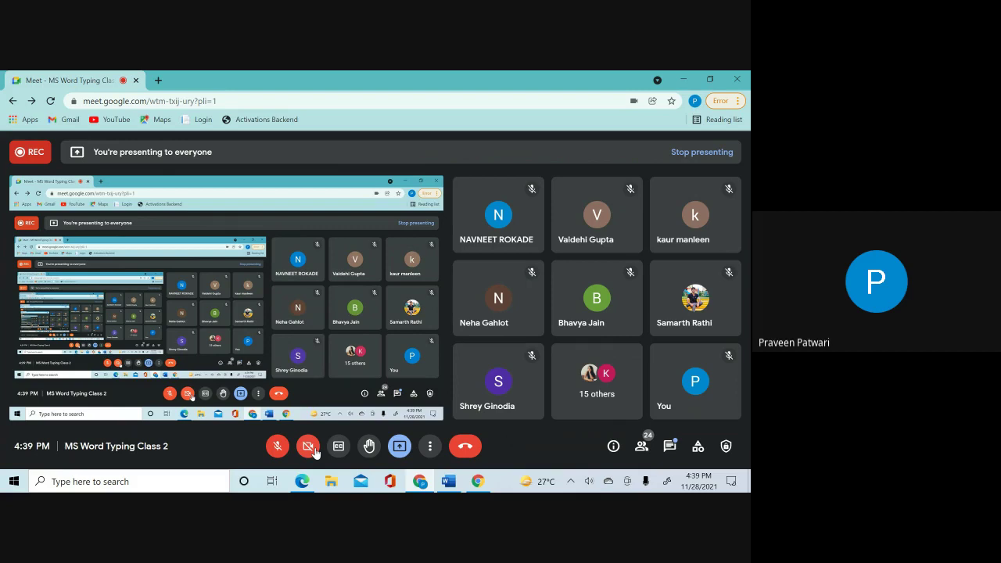
click(315, 452)
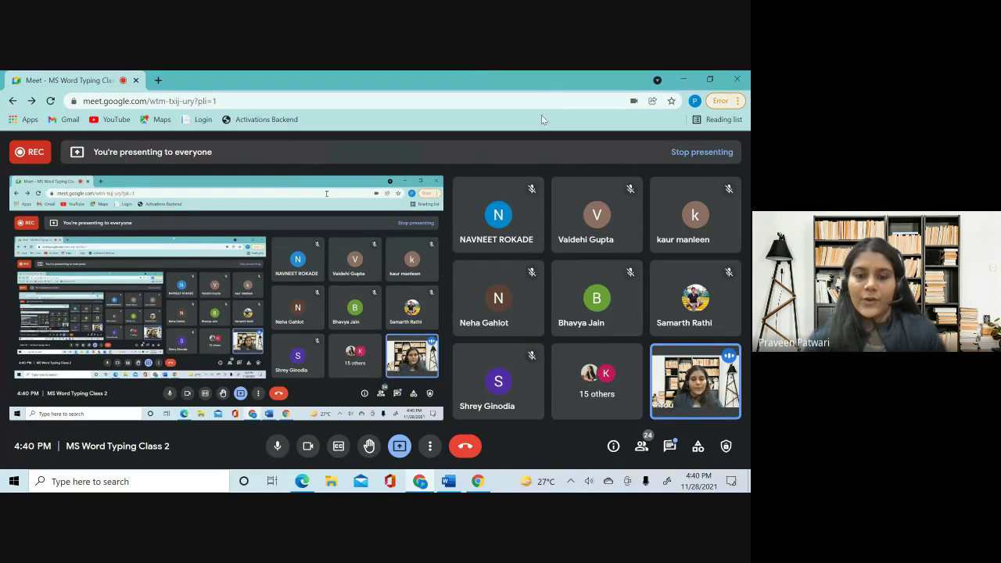
- Switch back to Word and start an alternative line "s = sqrt" in normal text below the first square-root example
click(448, 481)
scroll(427, 334, up, 15)
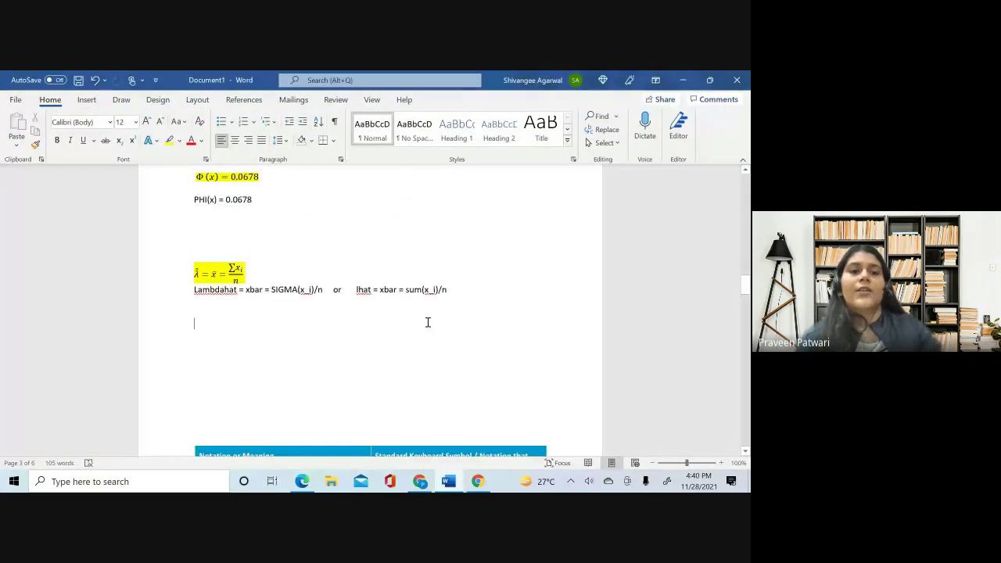
scroll(428, 322, up, 3)
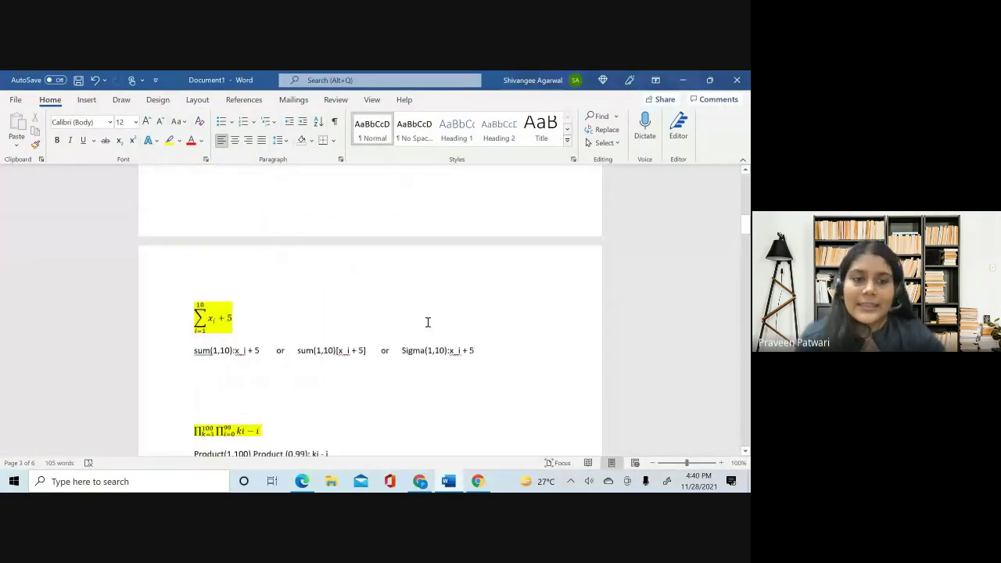
scroll(427, 322, up, 20)
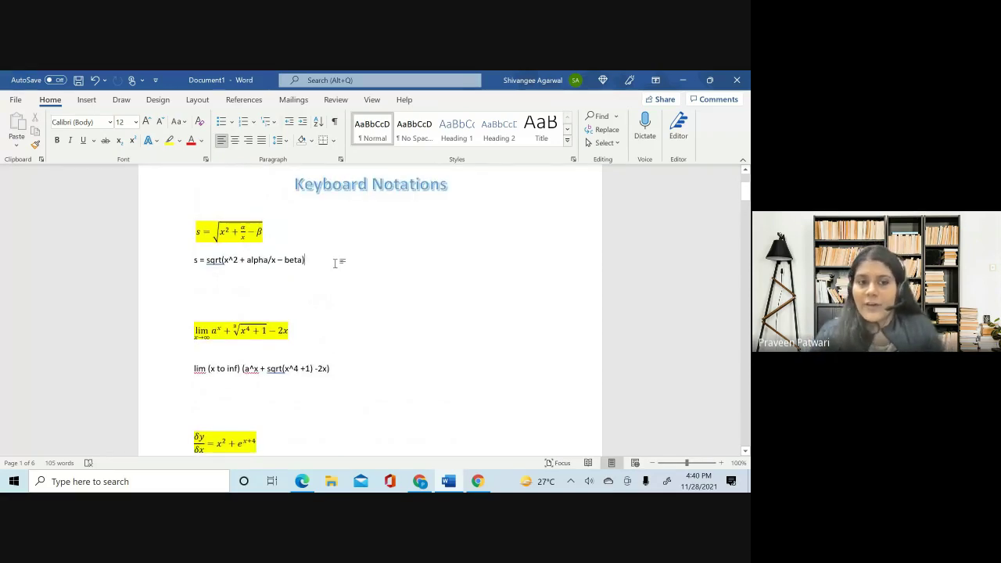
key(Return)
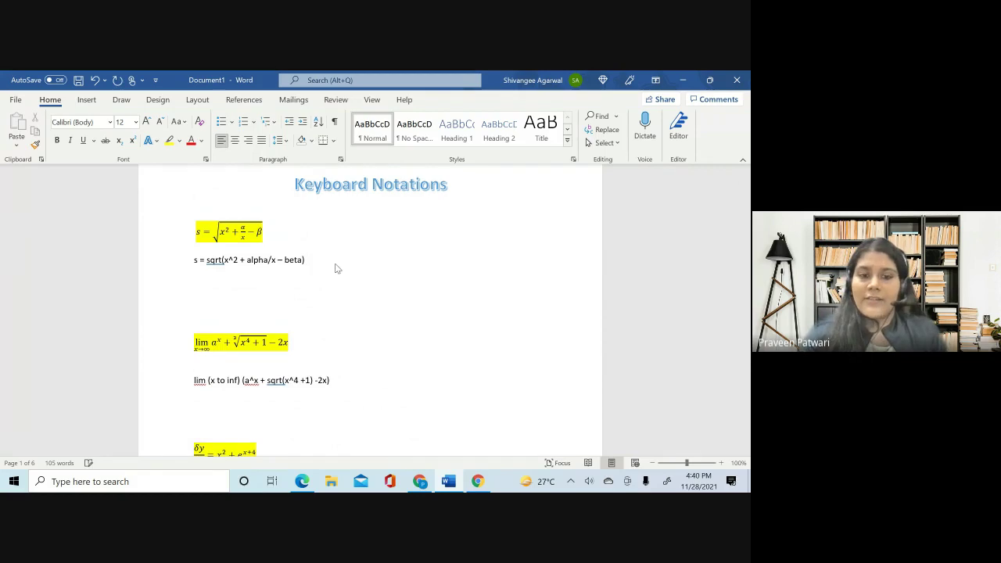
key(Delete)
key(ctrl+equal)
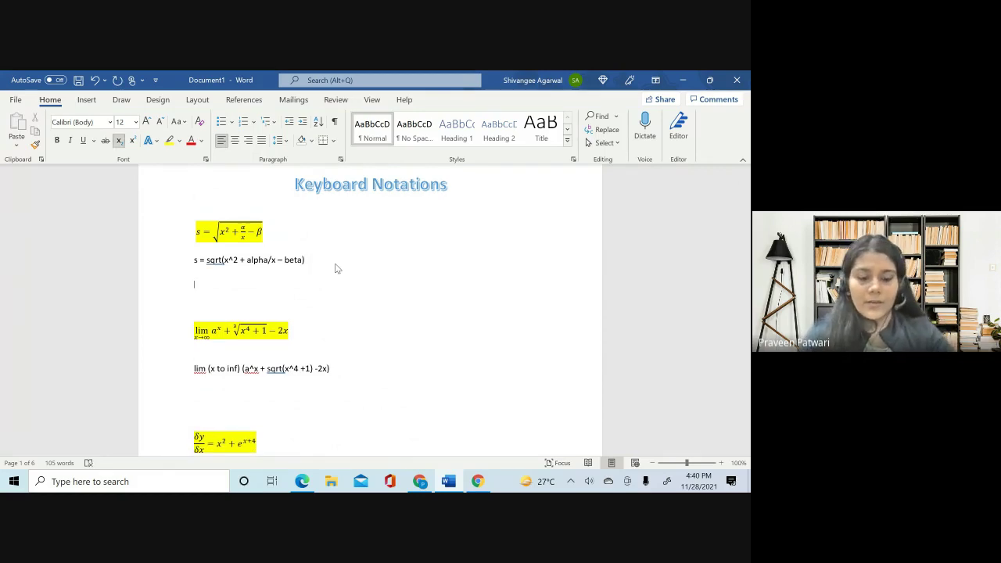
key(ctrl+equal)
text(s =)
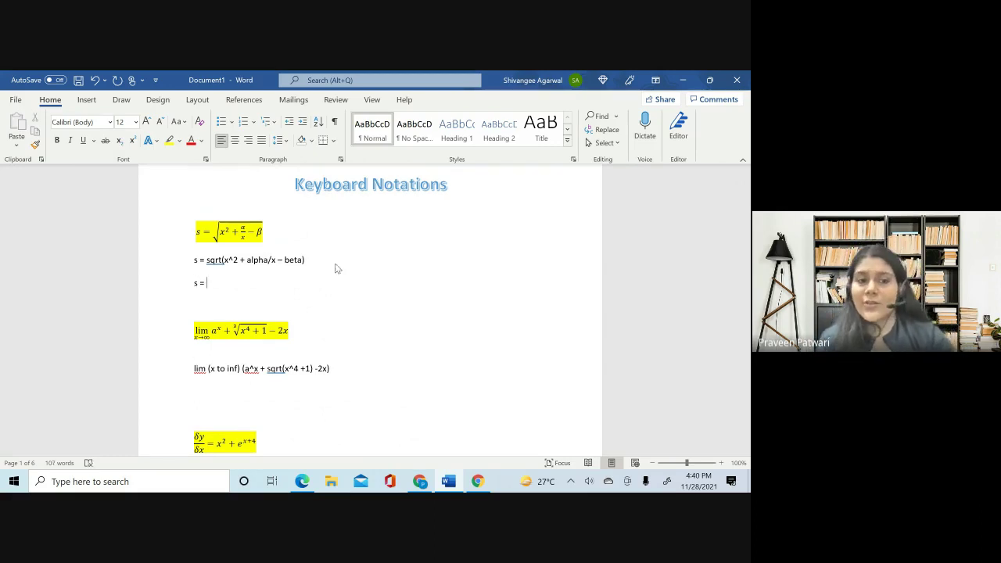
text( sqrt)
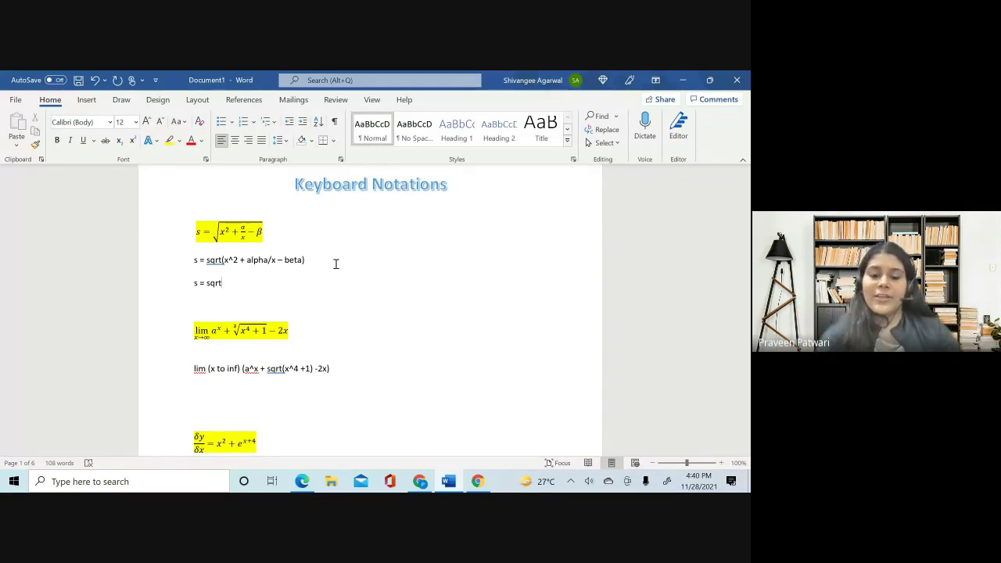
- Continue the new square-root line with an opening bracket and x squared, using a true superscript 2 instead of the ^2 notation
text((x^2)
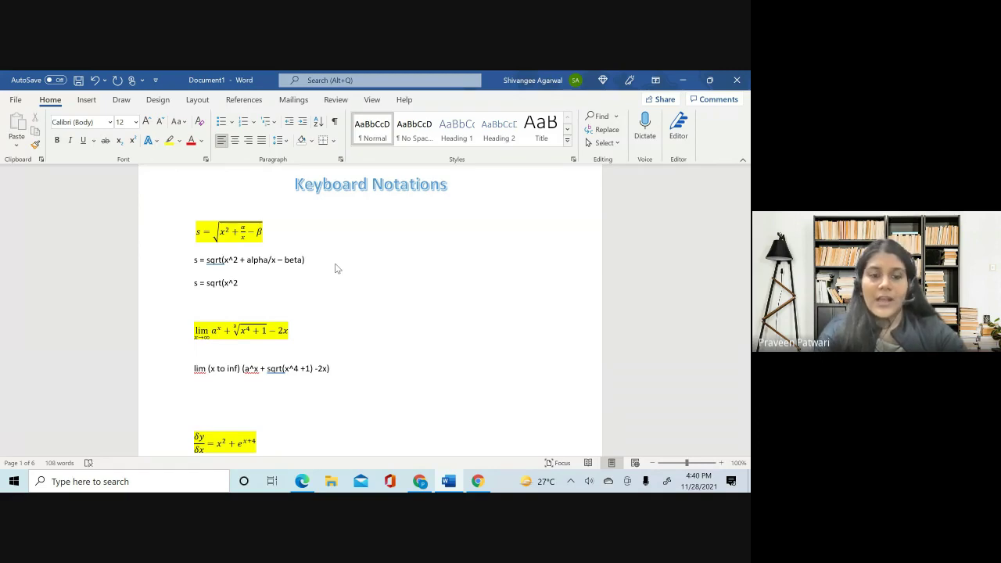
key(BackSpace)
key(BackSpace)
key(BackSpace)
text(x)
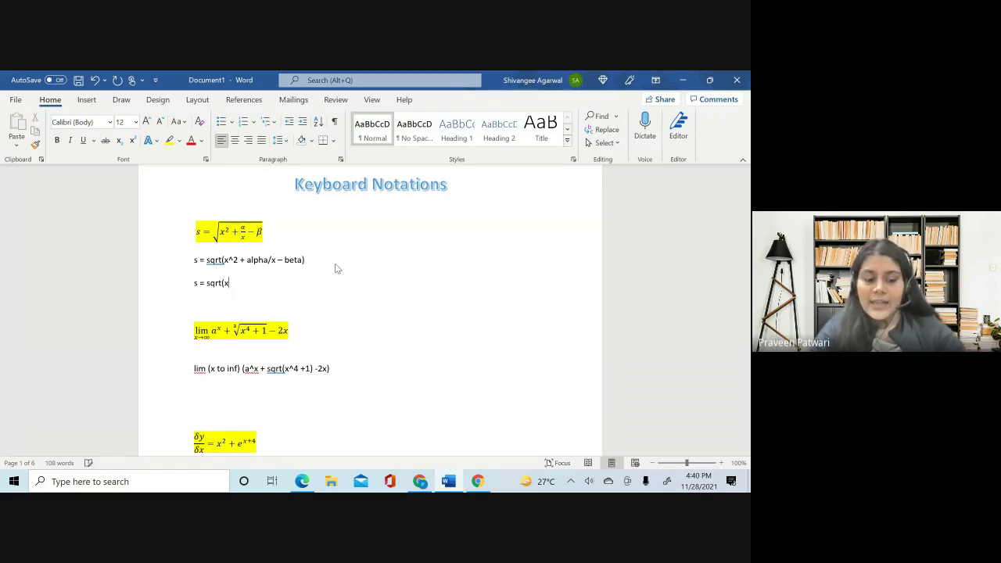
key(ctrl+shift+equal)
text(2)
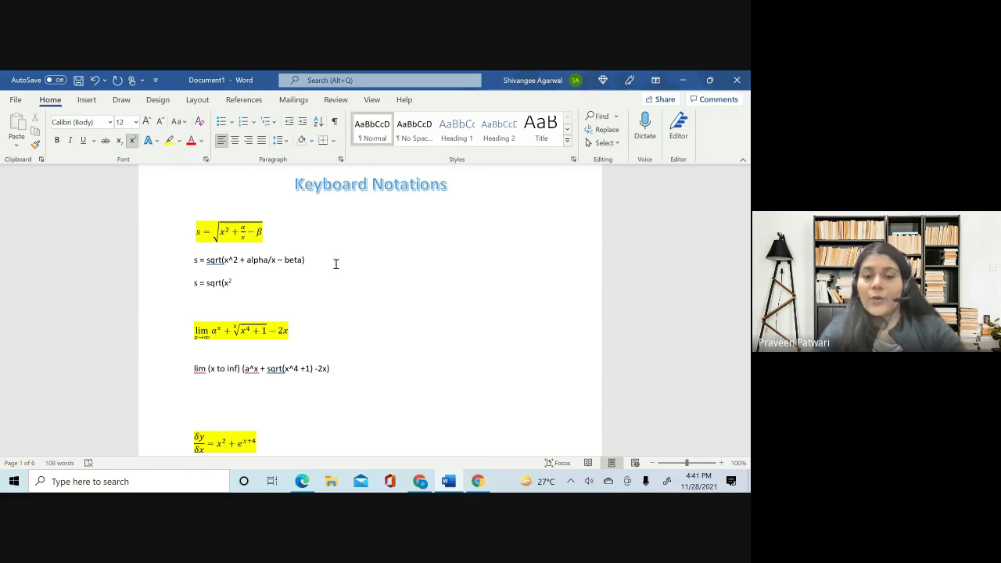
- Complete the square-root expression in normal text with "+ a/x – b)"
key(ctrl+shift+equal)
text(+ a)
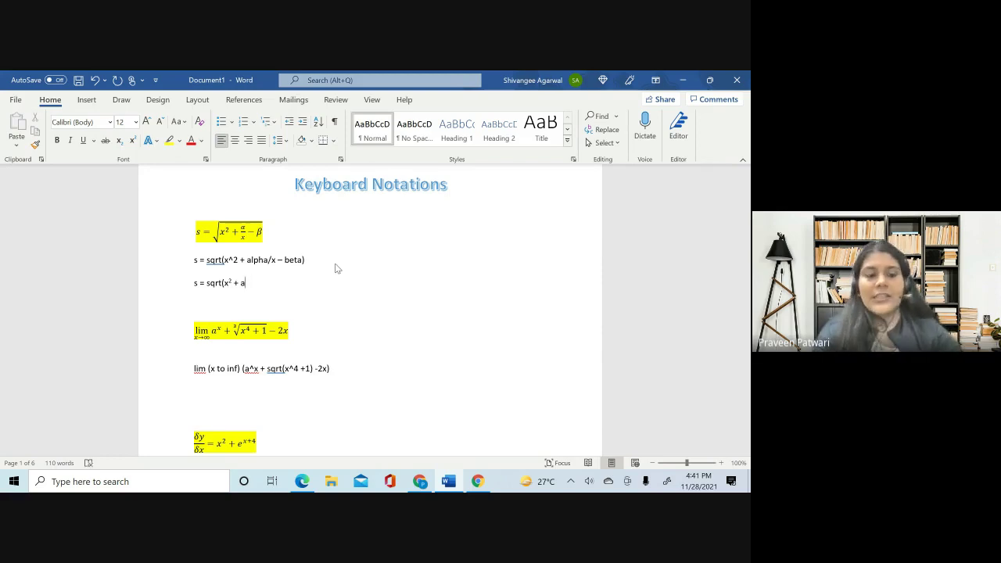
text(/)
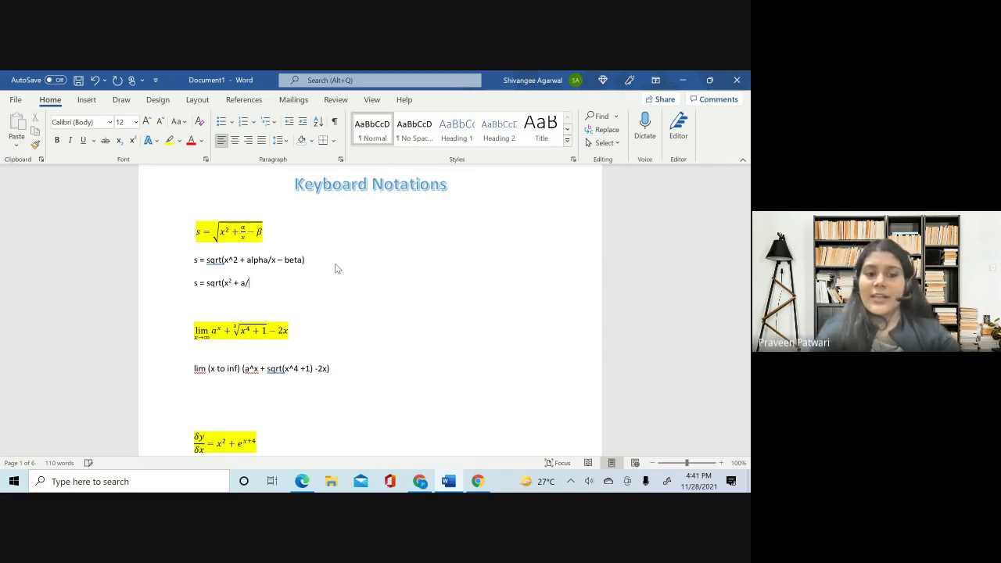
text(x - )
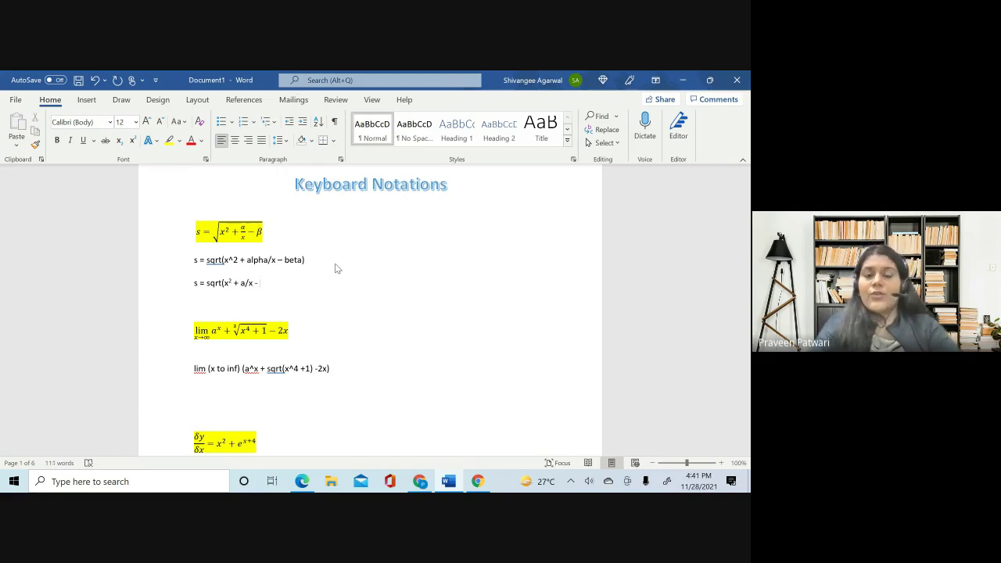
text(b))
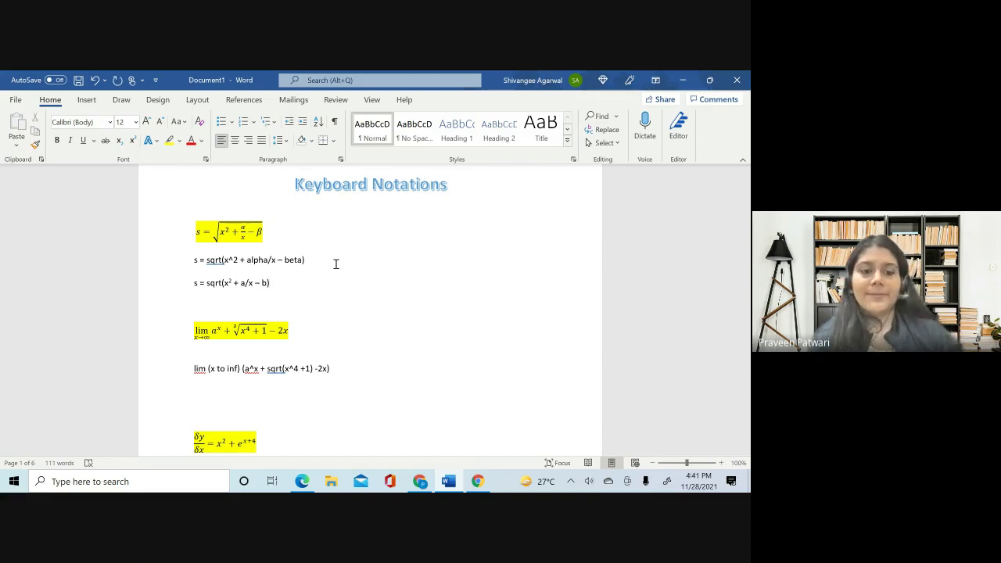
- Write "lim (x to inf)" in normal text on the empty line below the existing limit notation
scroll(336, 264, down, 1)
click(196, 355)
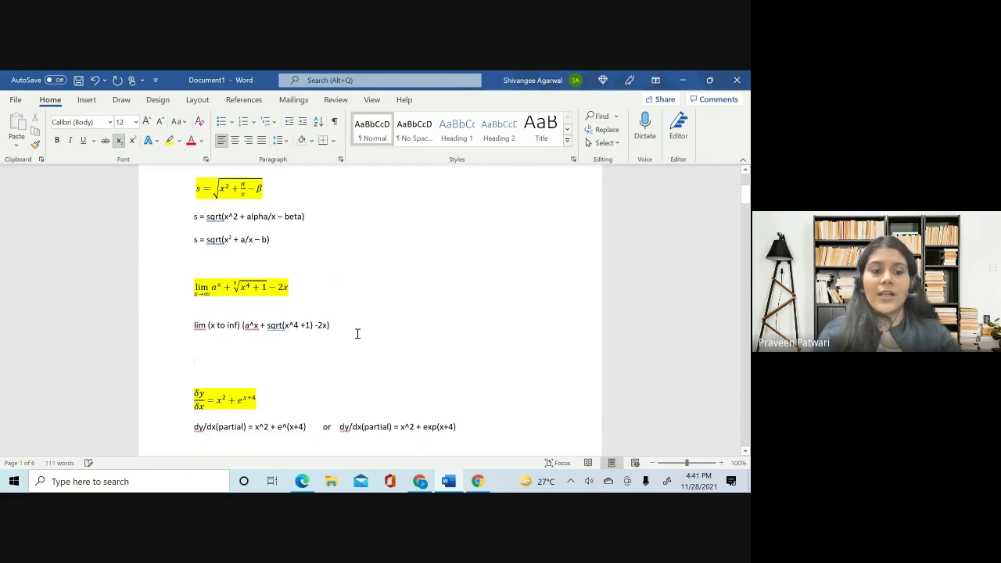
key(ctrl+equal)
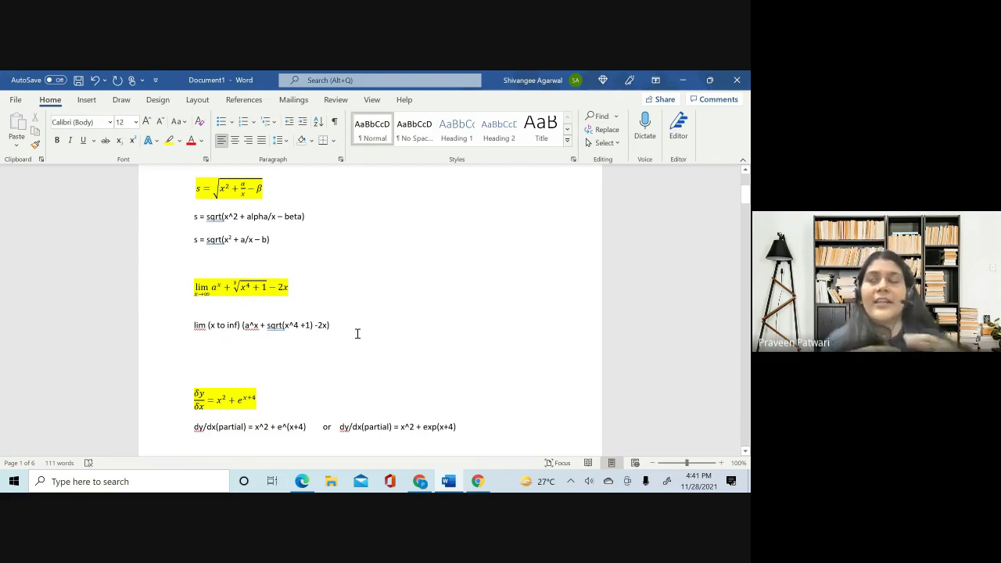
text(lim ()
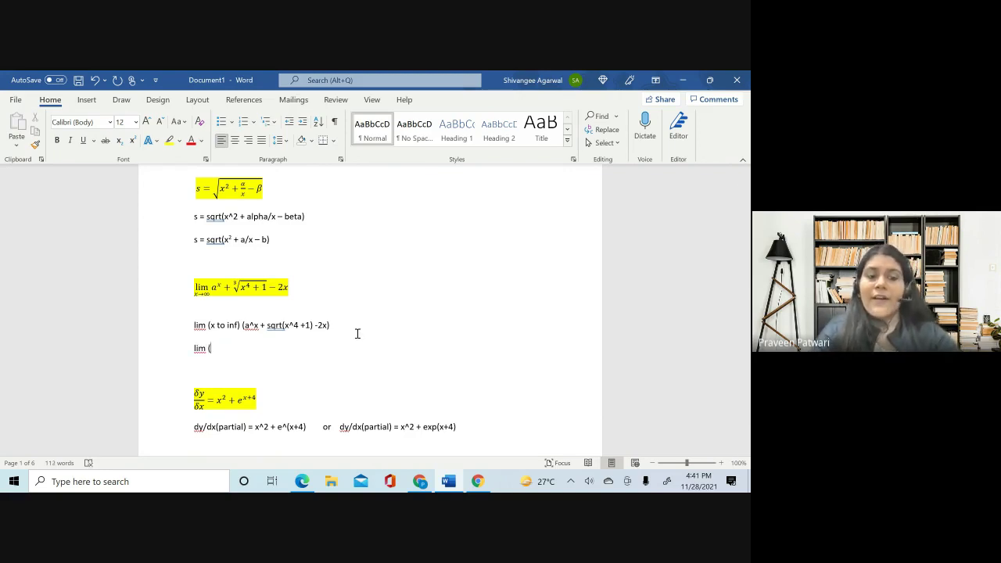
key(BackSpace)
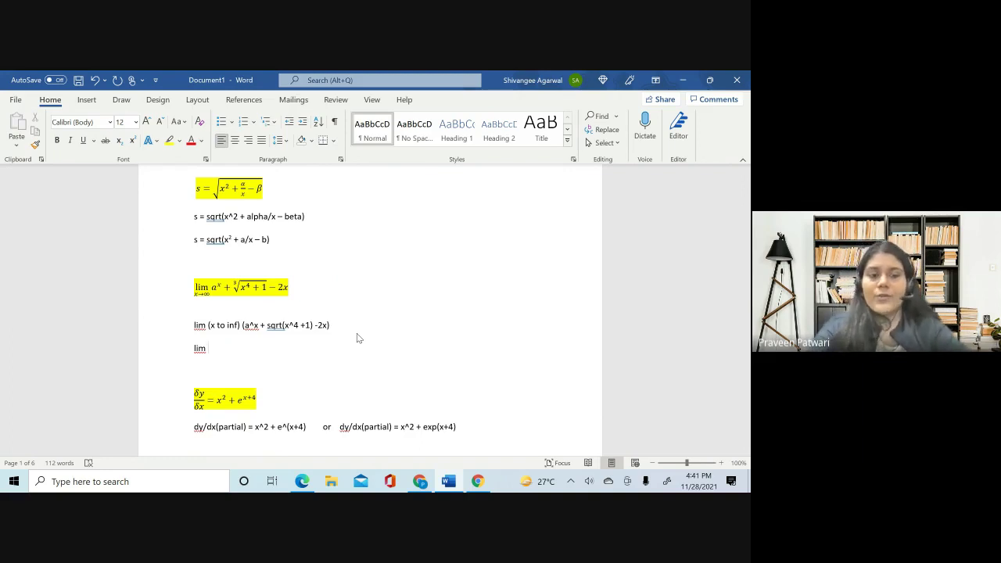
text(()
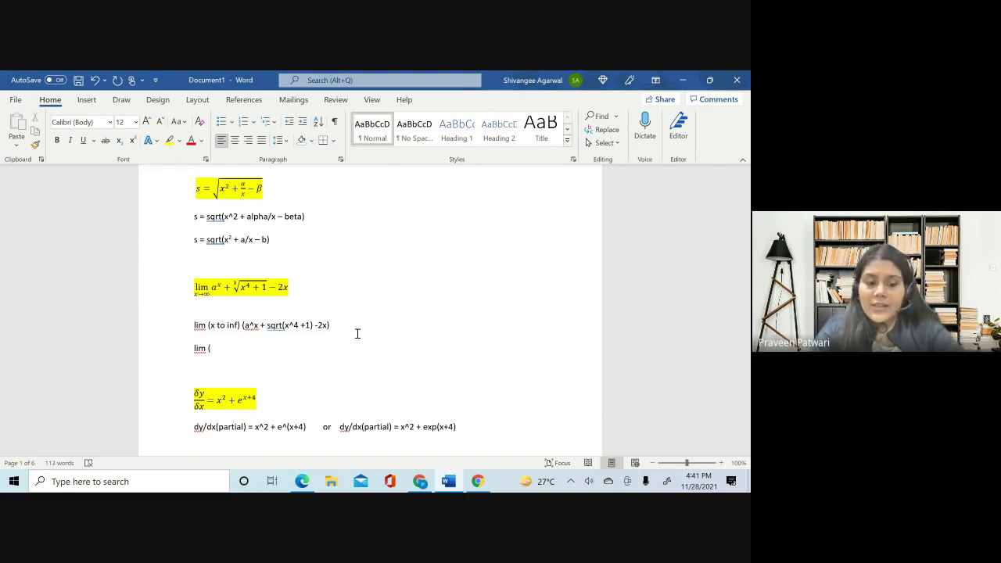
text(x)
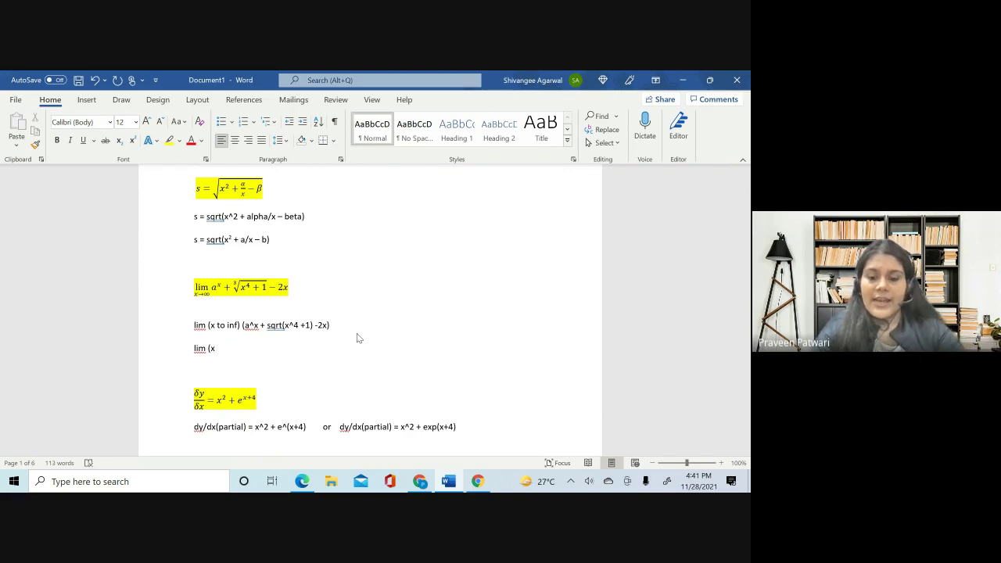
text( to in)
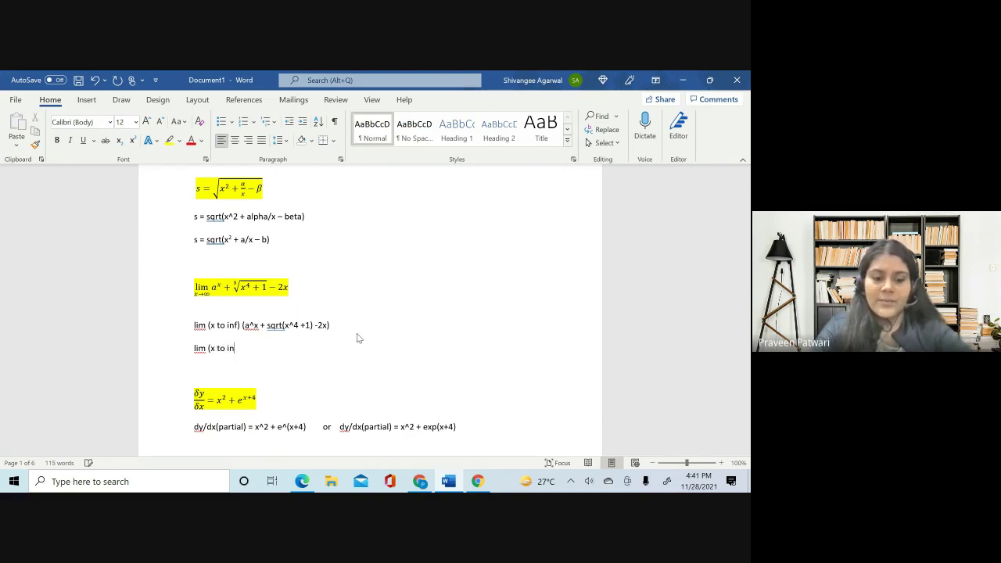
text(f))
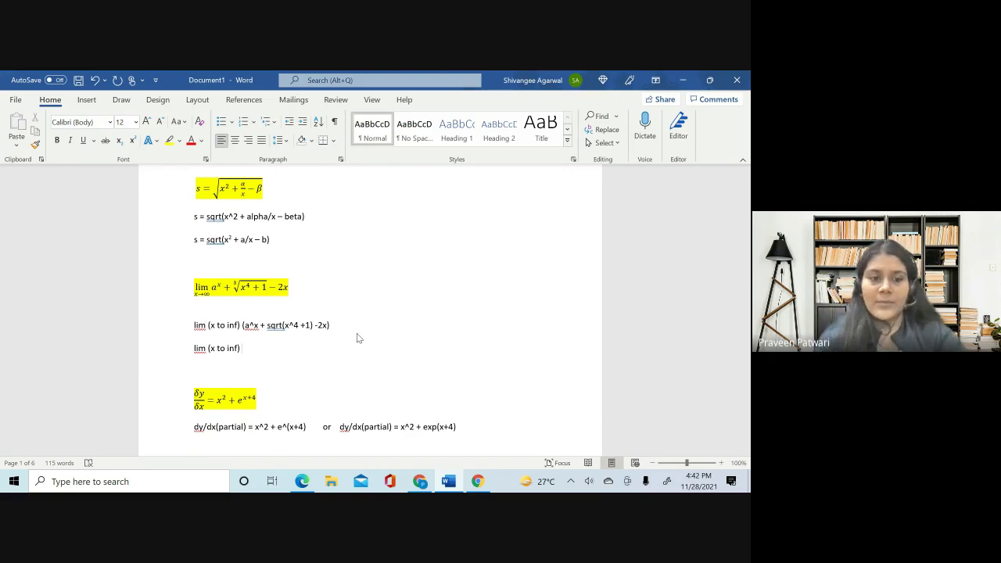
- Replace the space after "lim" in the new limit line with an underscore, and return to the line's end
click(205, 348)
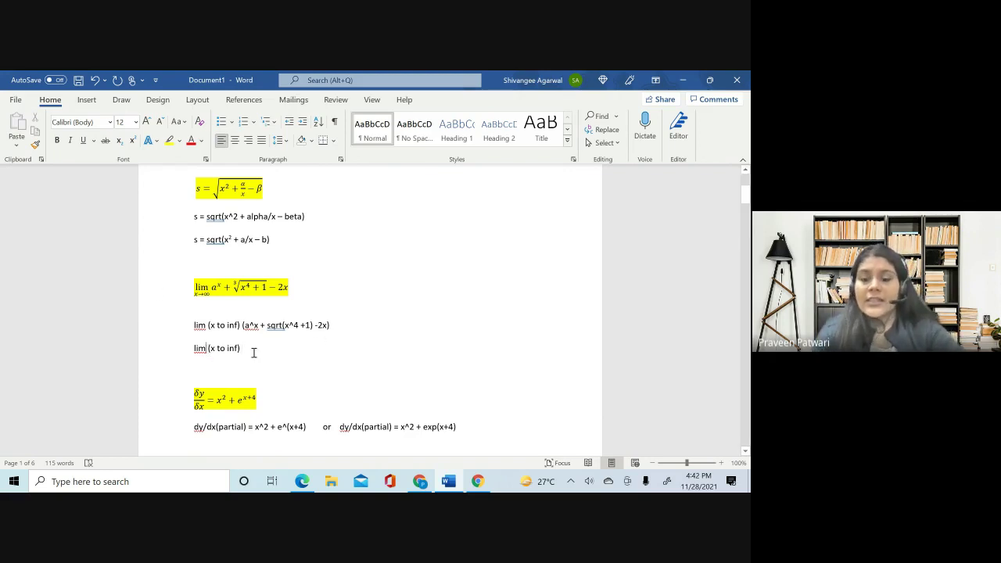
key(Delete)
text(_)
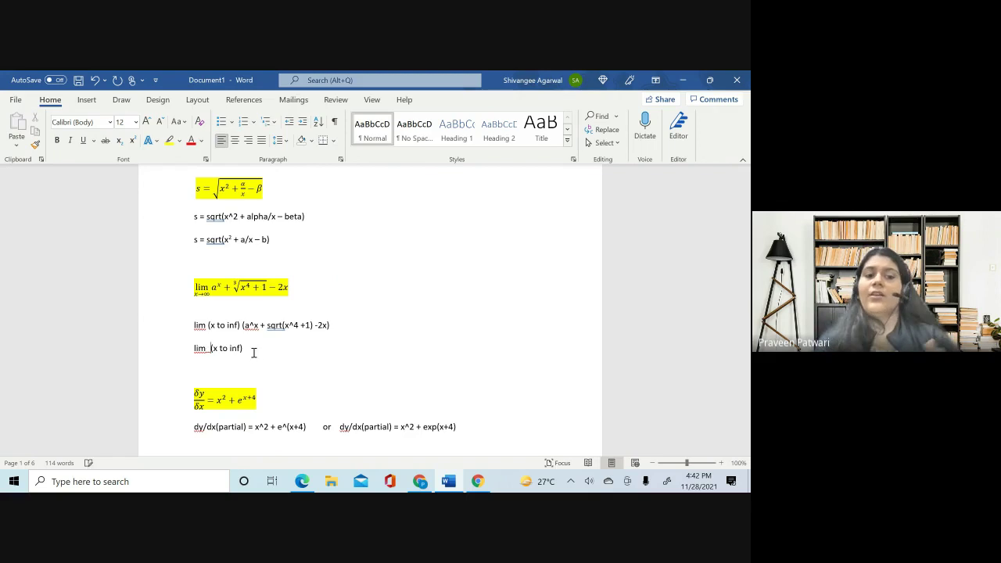
click(254, 353)
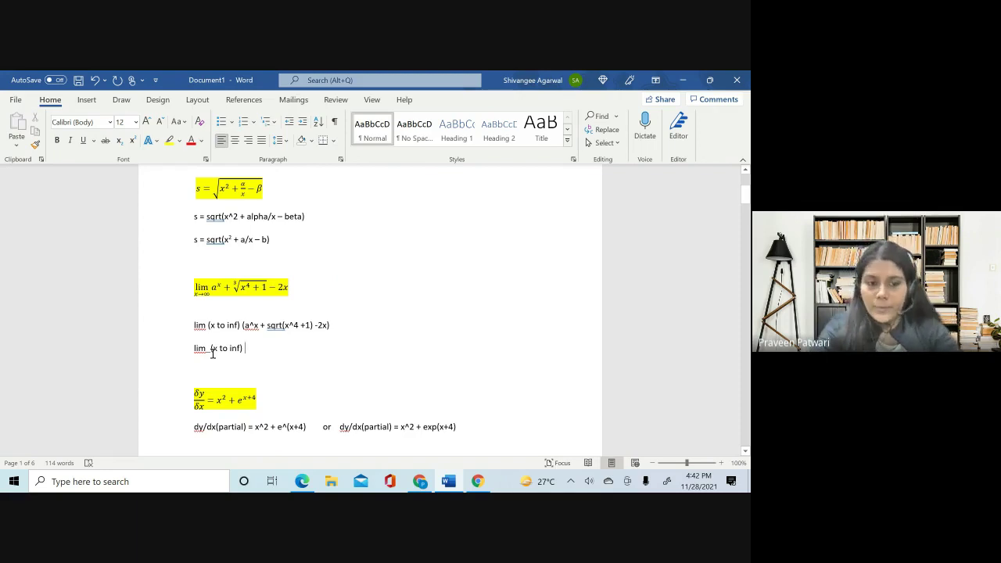
- Continue the new limit line with an opening bracket, a with a true superscript x, and a plus sign in normal text
text(()
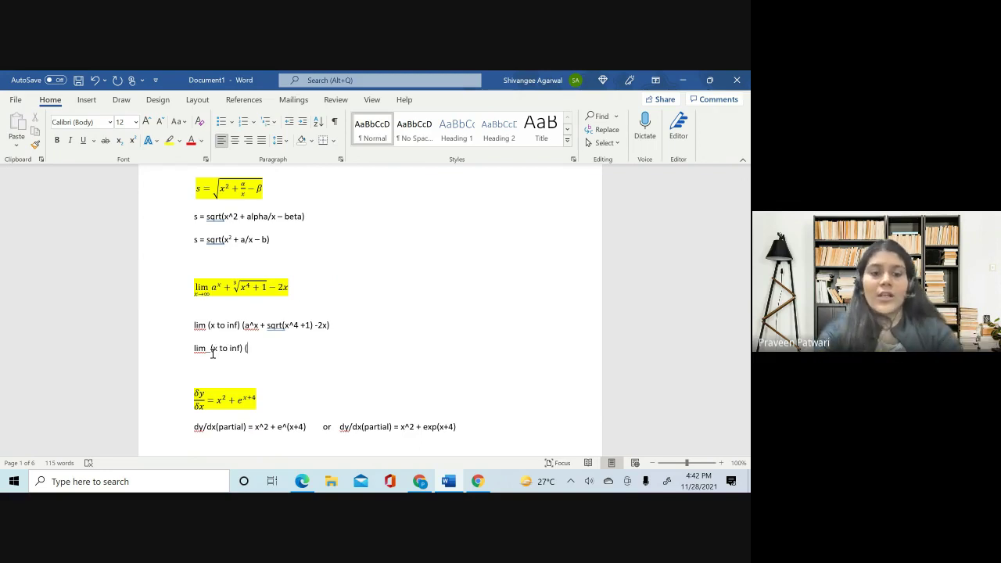
text(a)
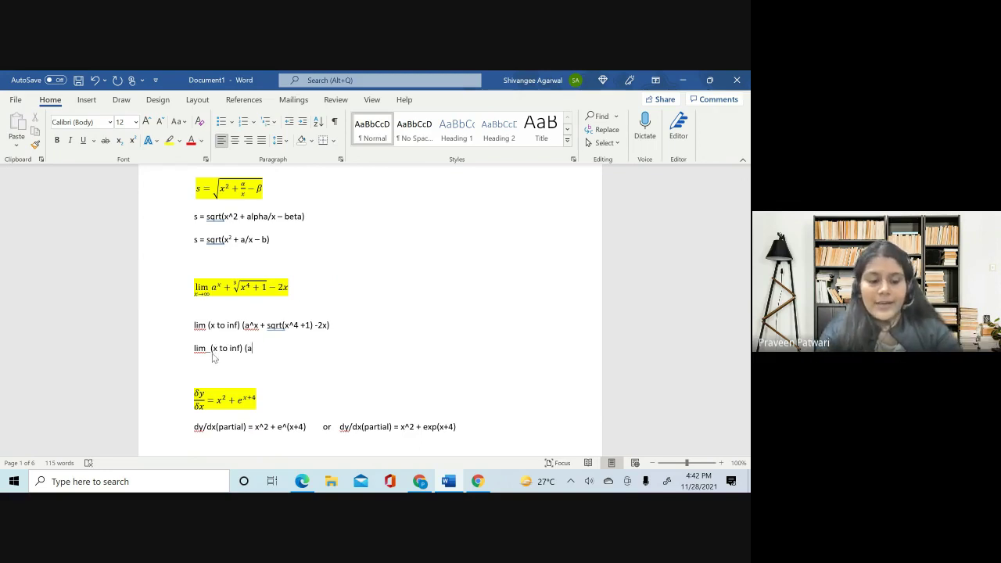
key(ctrl+equal)
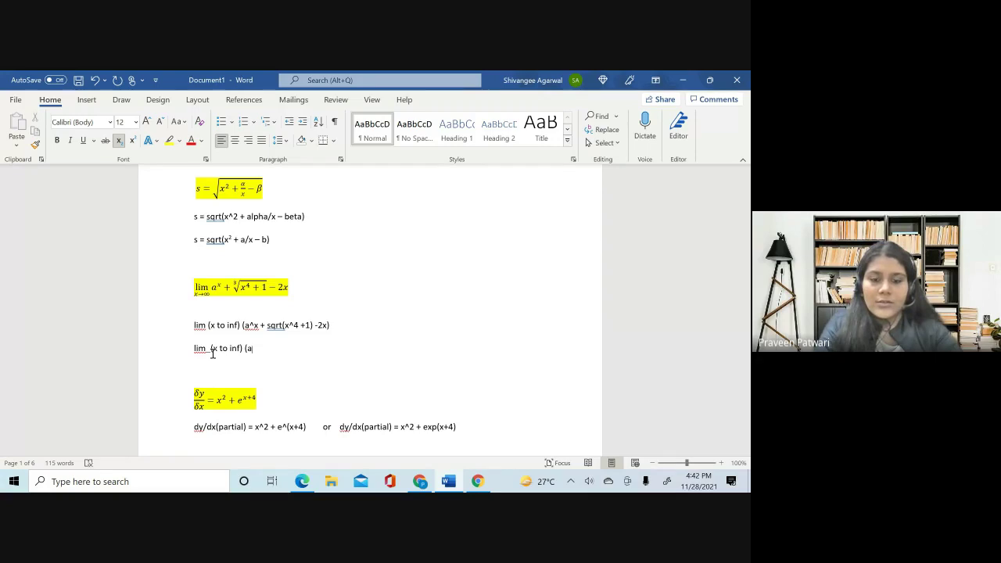
key(ctrl+shift+plus)
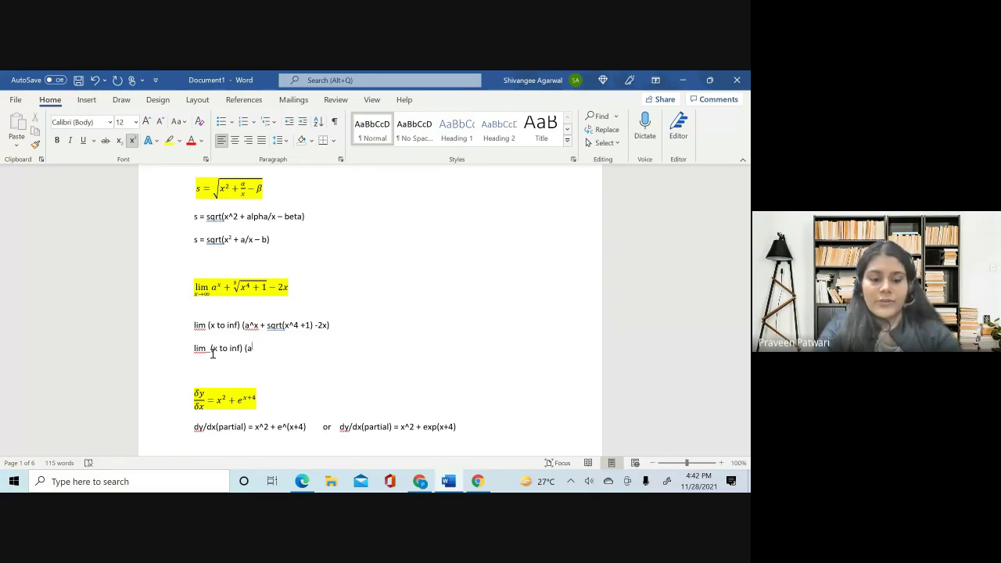
text(x)
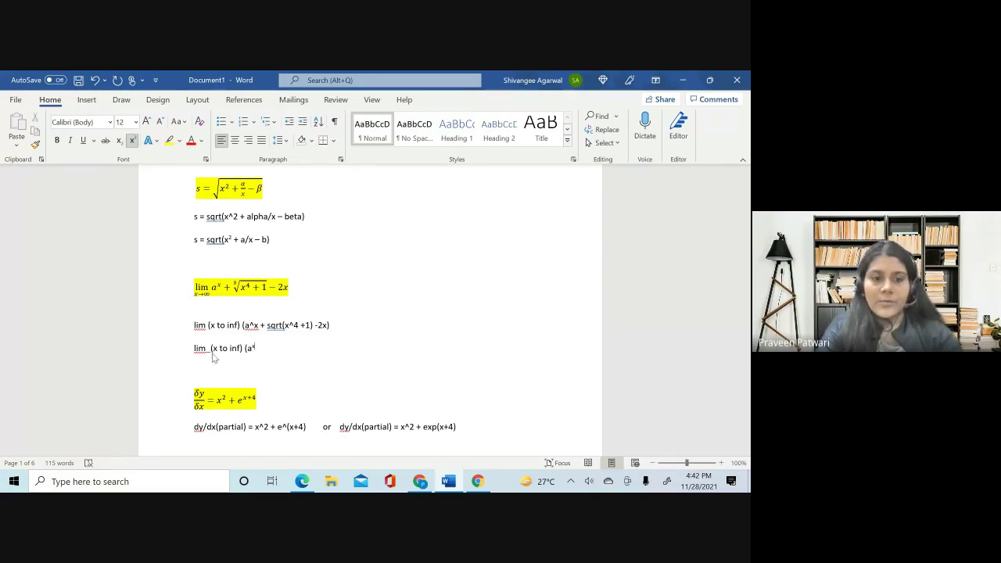
key(ctrl+shift+plus)
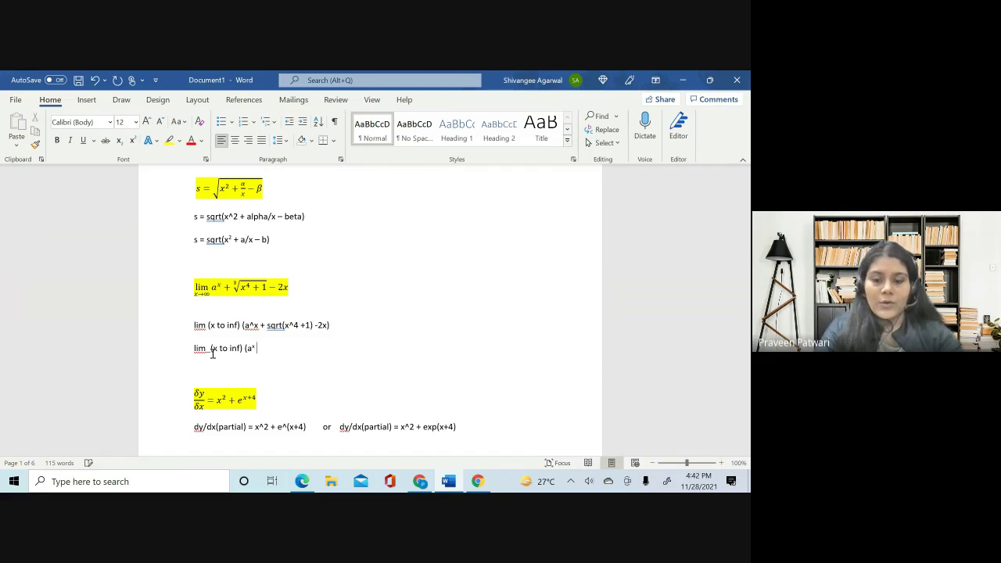
text(+)
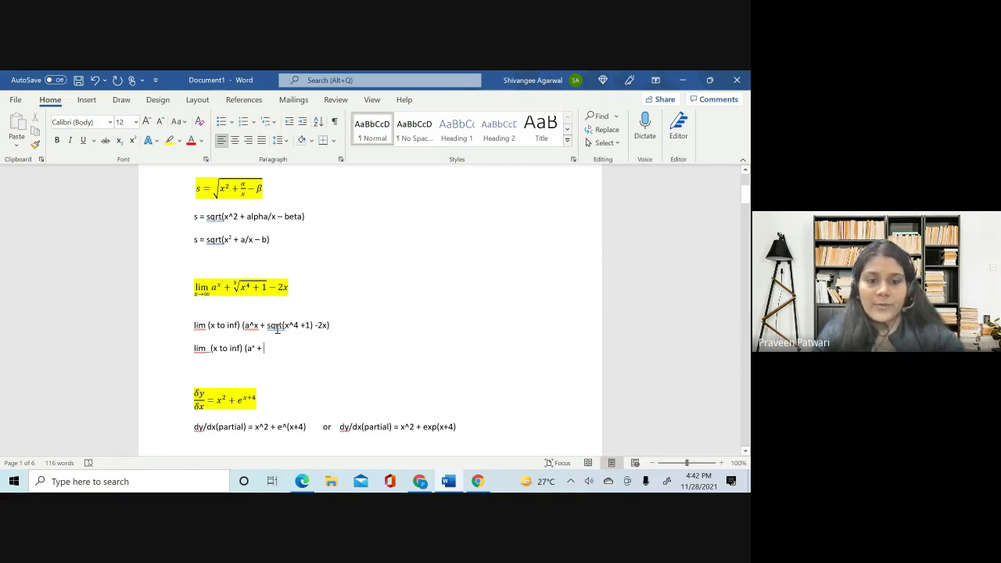
- Replace "sqrt" with "cbrt" in the first typed limit line above
double_click(277, 328)
text(cbrt)
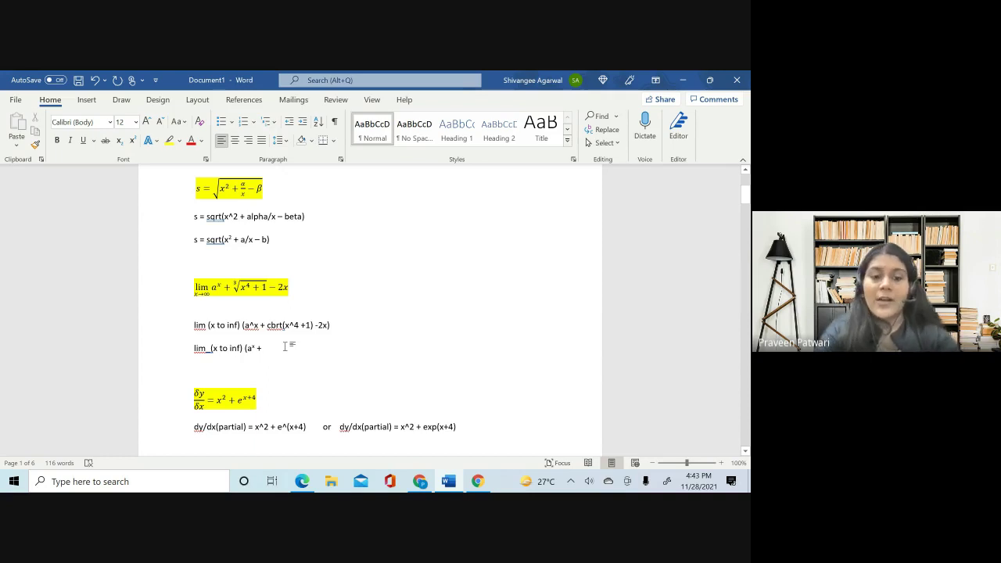
- Complete the second limit expression with "(x^4 +1) ^ (1/3) – 2x" after "(aˣ +"
text((x^4 +1) ^)
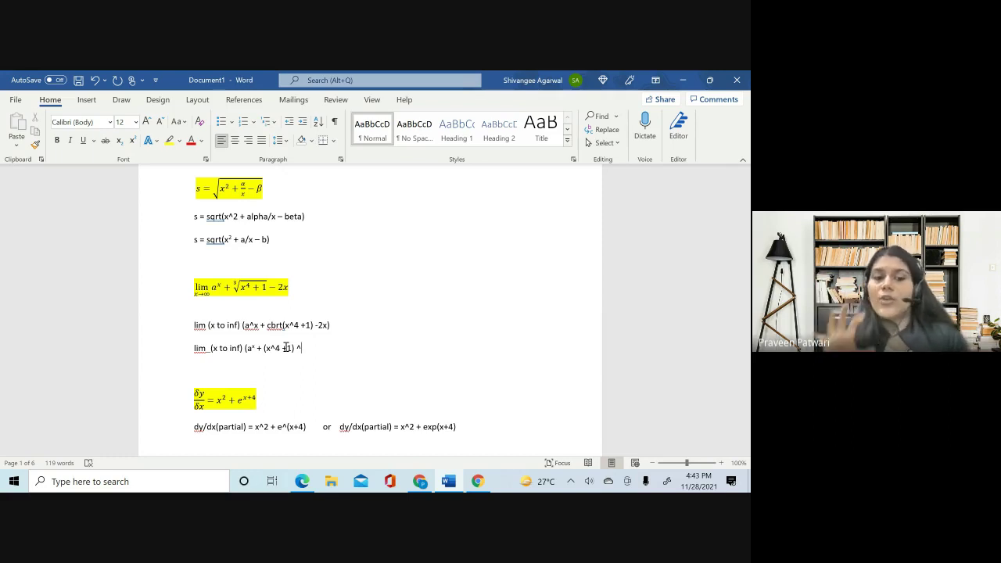
text((1/))
key(BackSpace)
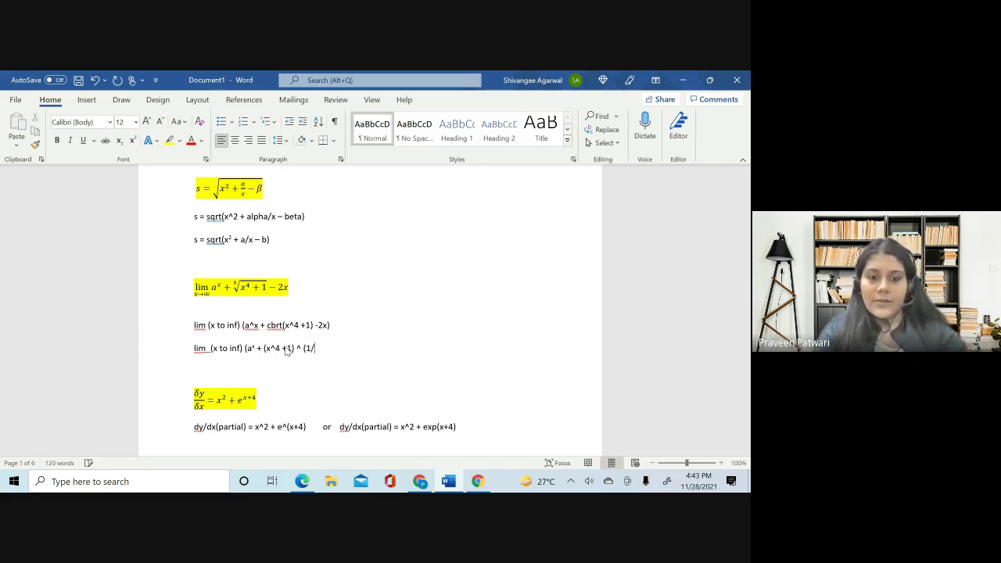
text(3))
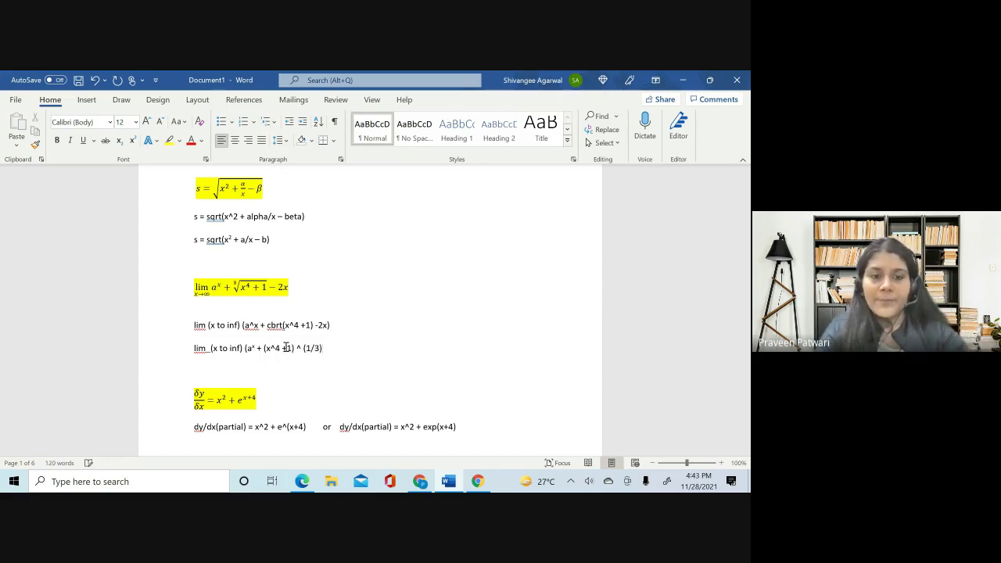
text( - 2x)
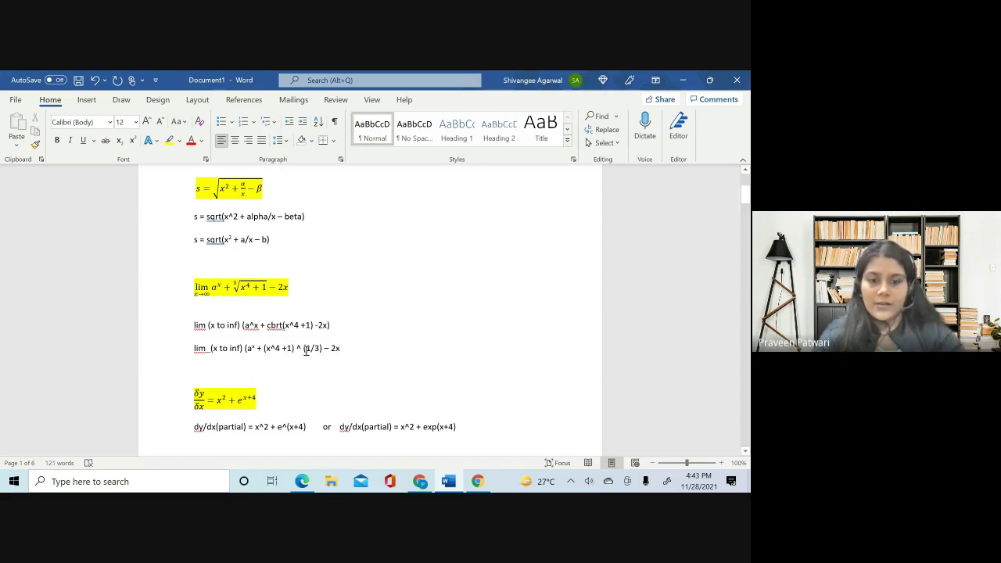
- Dismiss the raised-hand notification in the Google Meet window and hide the screen-sharing bar over the Word document
click(477, 481)
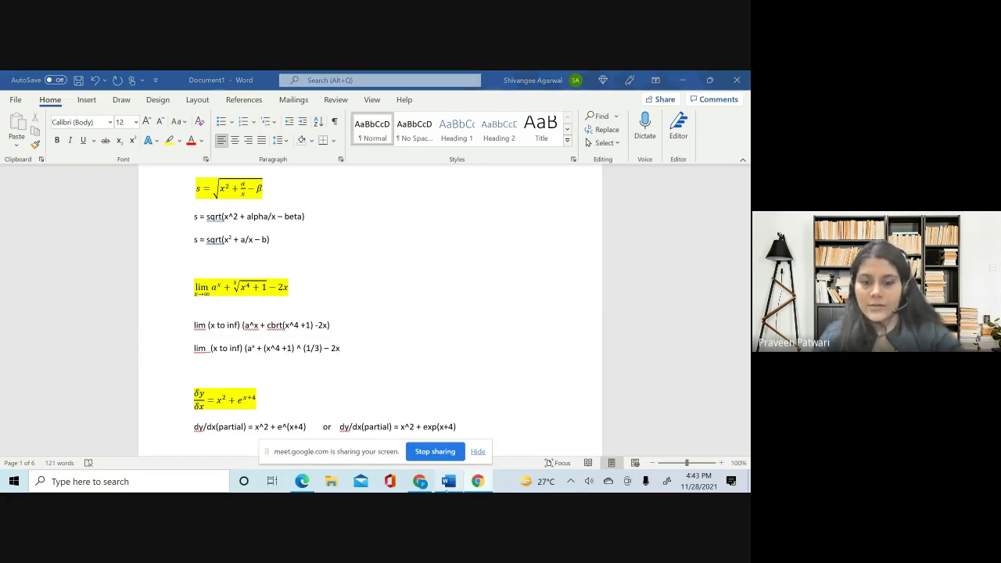
click(419, 483)
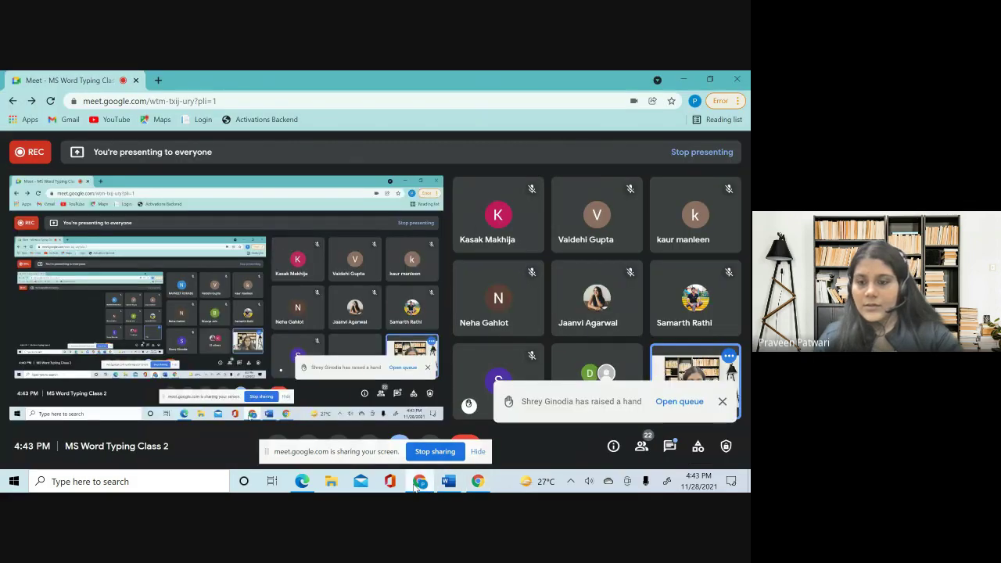
click(722, 402)
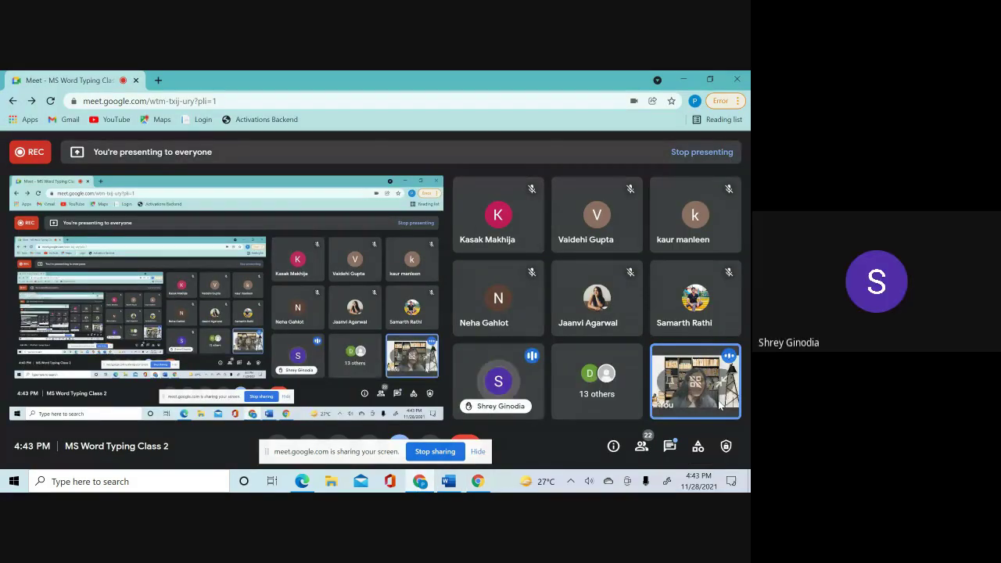
click(450, 483)
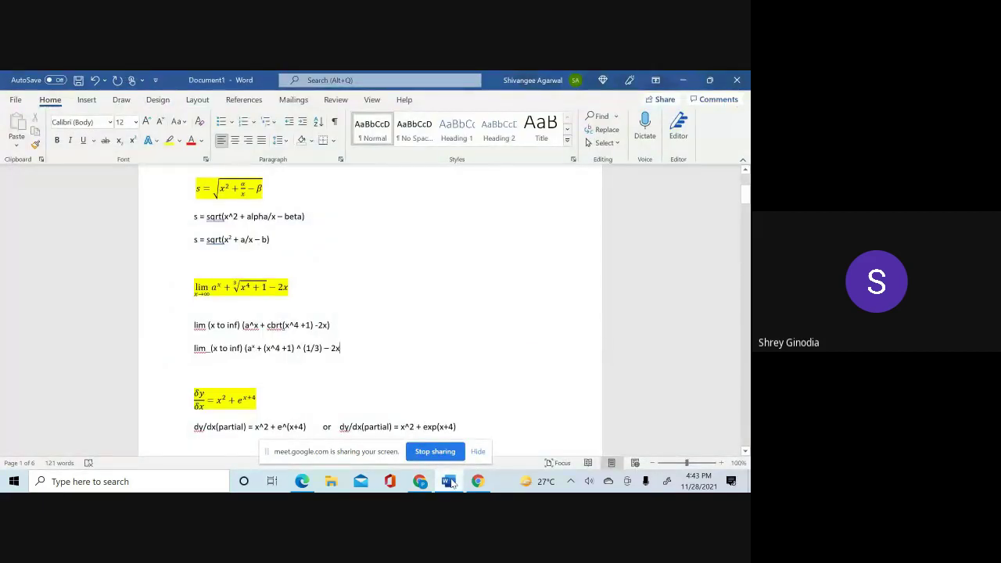
mouse_move(425, 485)
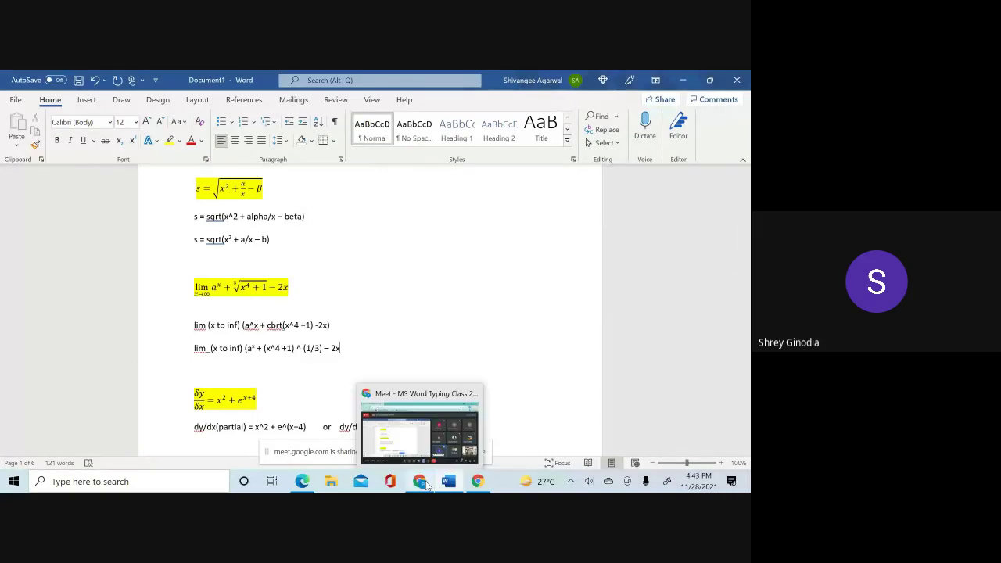
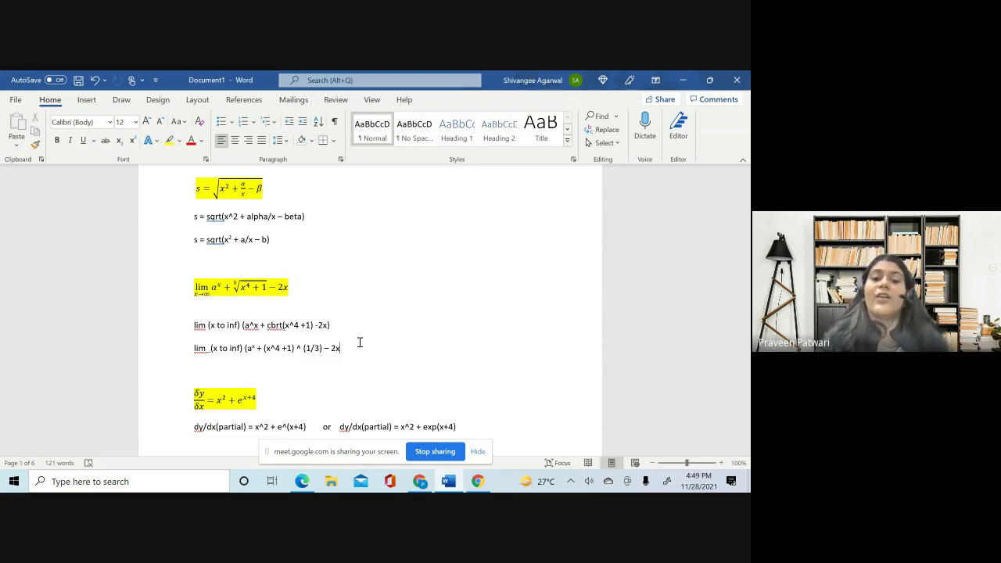
click(477, 452)
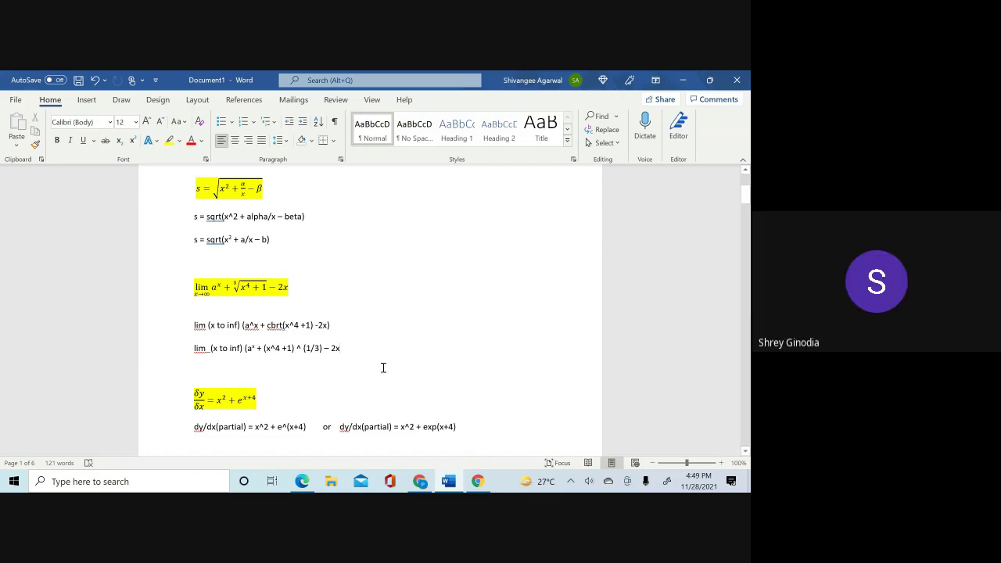
click(457, 432)
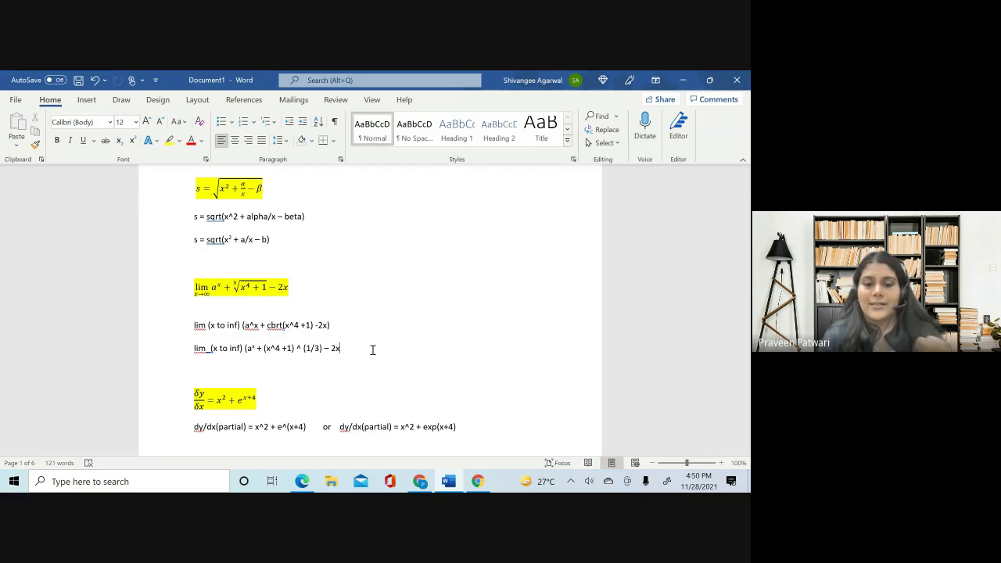
scroll(372, 349, down, 1)
scroll(372, 349, down, 1)
mouse_move(422, 483)
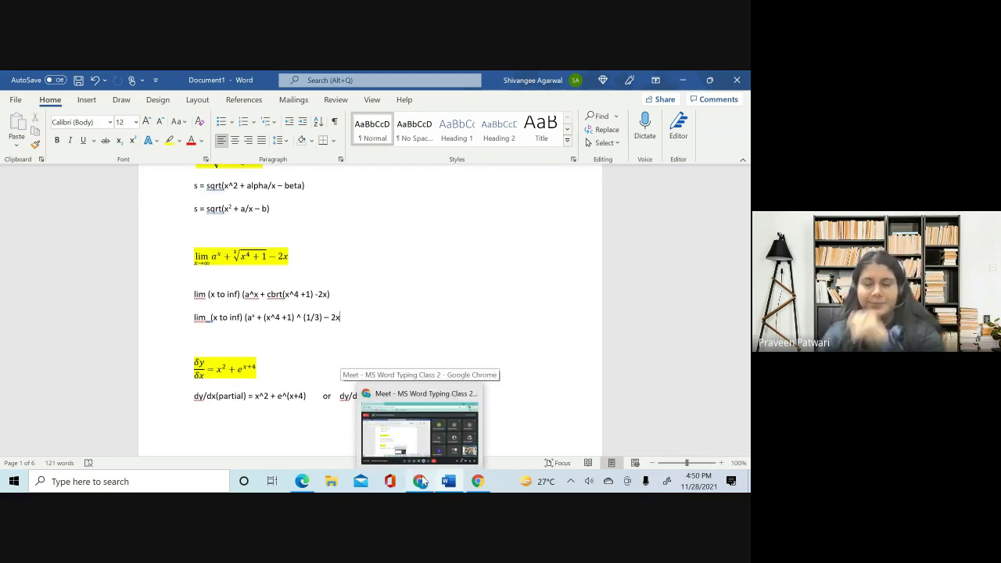
click(394, 328)
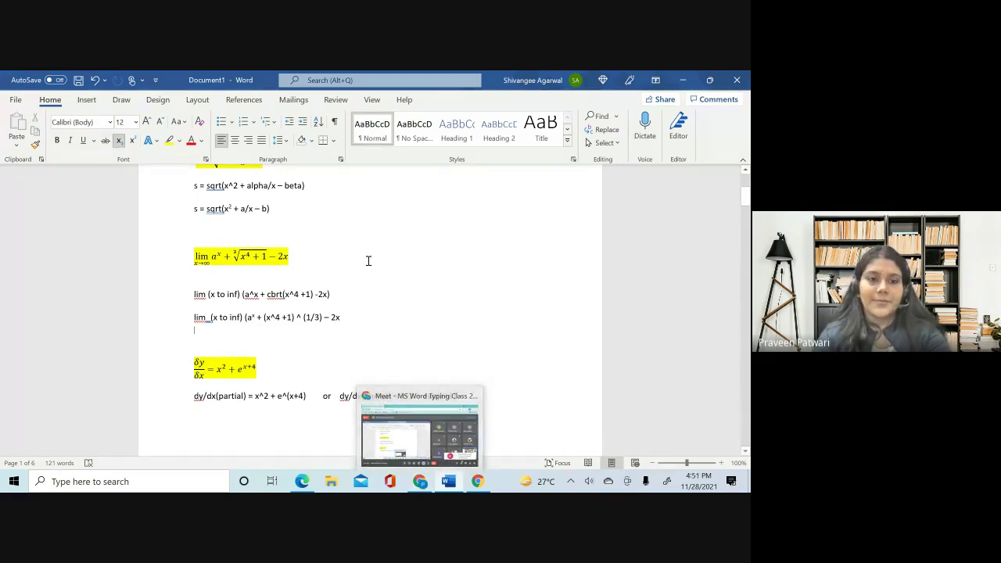
scroll(320, 248, up, 2)
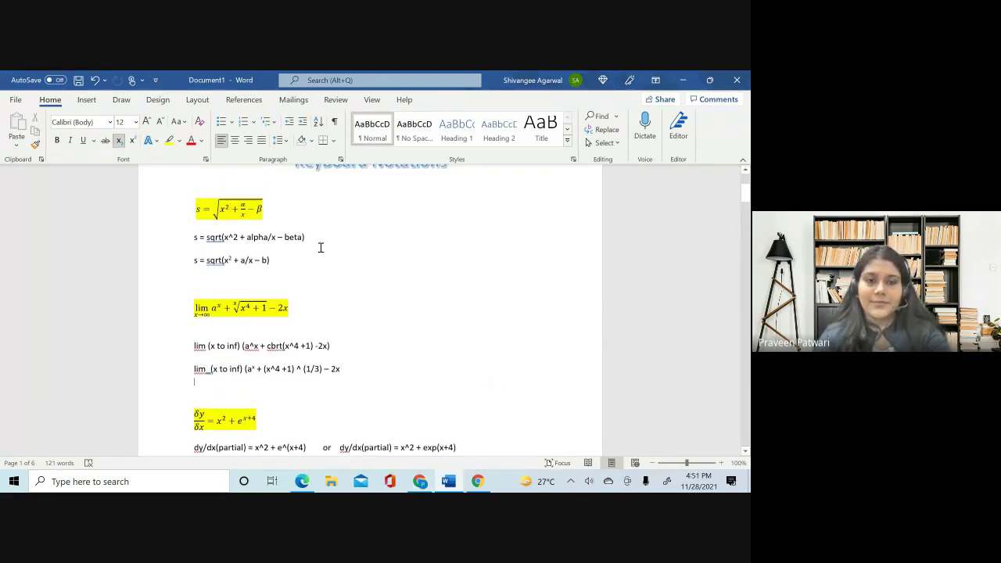
key(alt+Tab)
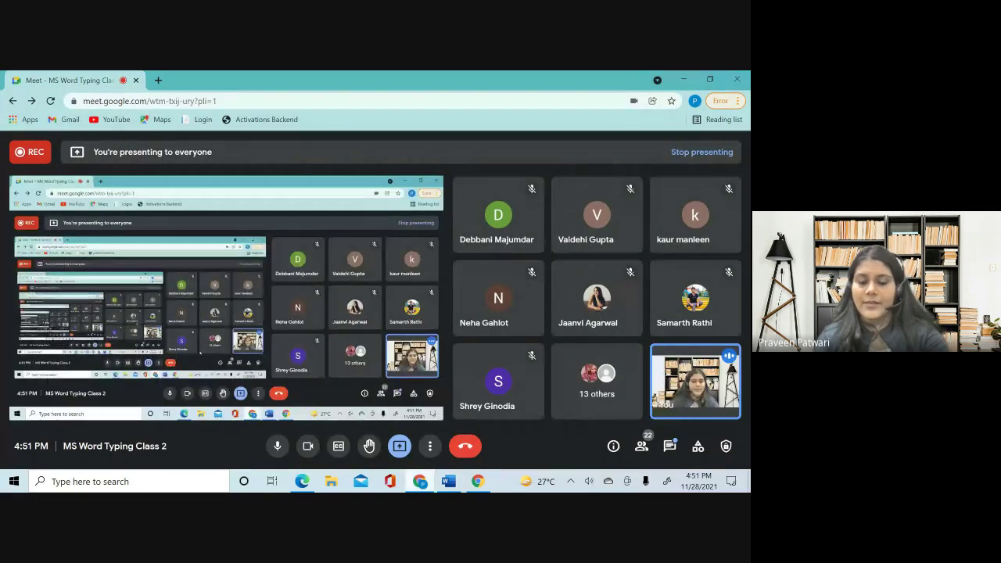
click(459, 486)
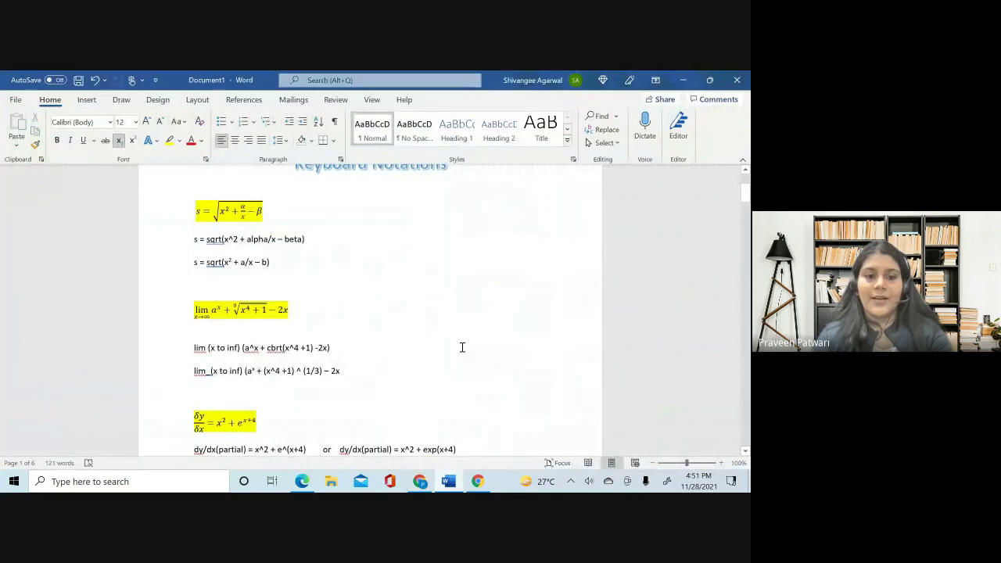
- Start a new line below the existing partial derivative notations with "dy/dx(partial) = x"
scroll(461, 348, down, 5)
scroll(461, 347, up, 5)
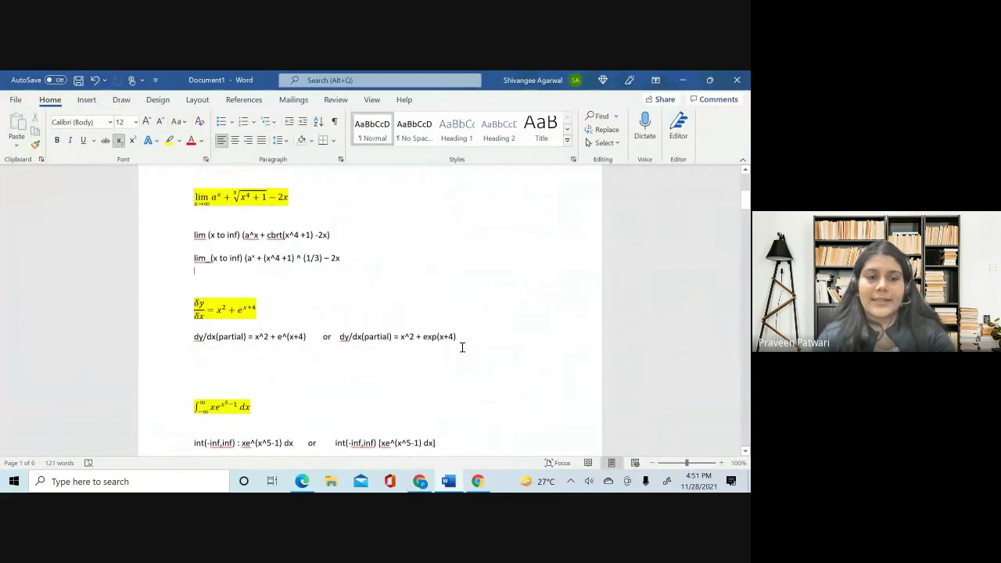
scroll(271, 370, down, 2)
click(219, 349)
key(Up)
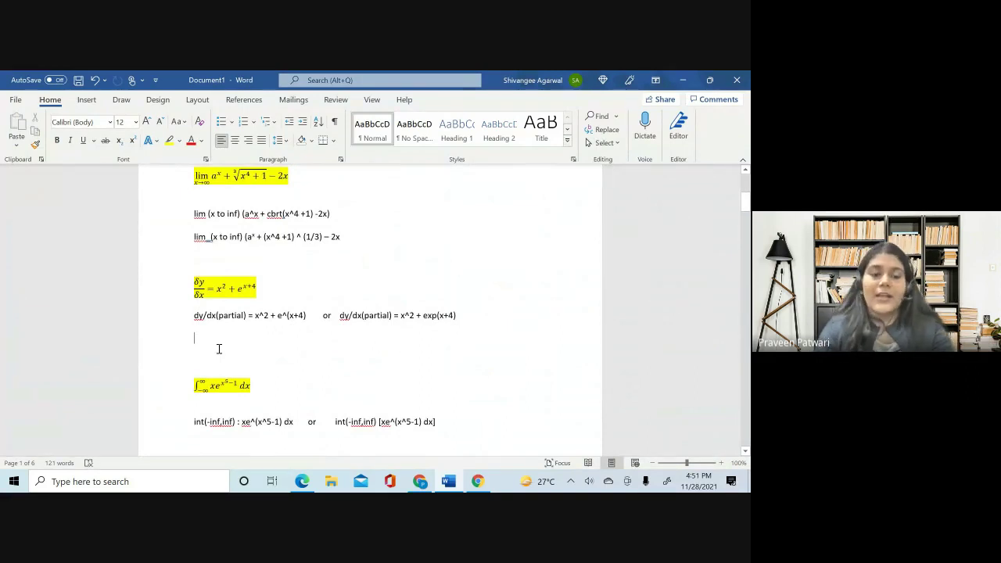
text(dy/d)
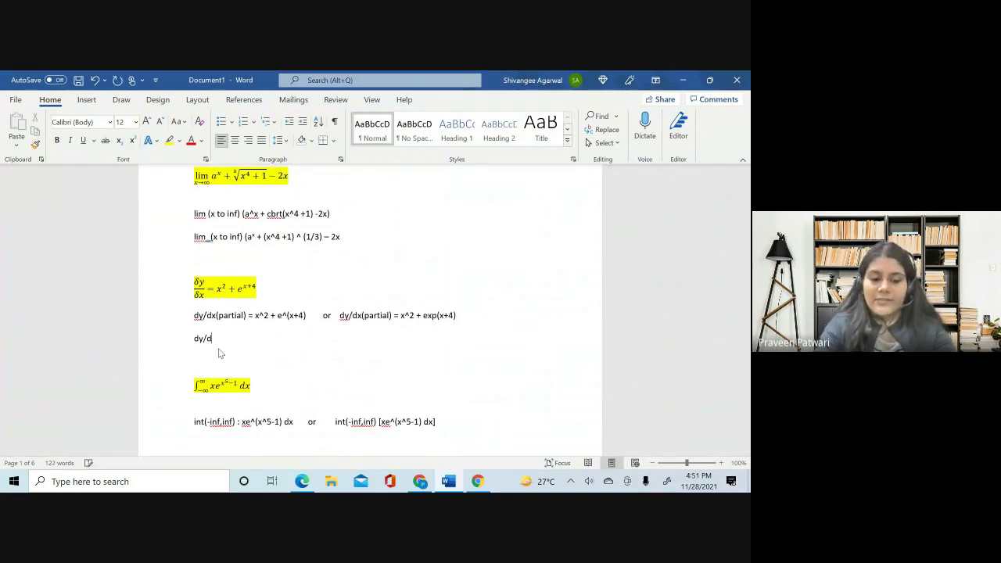
text(x(par)
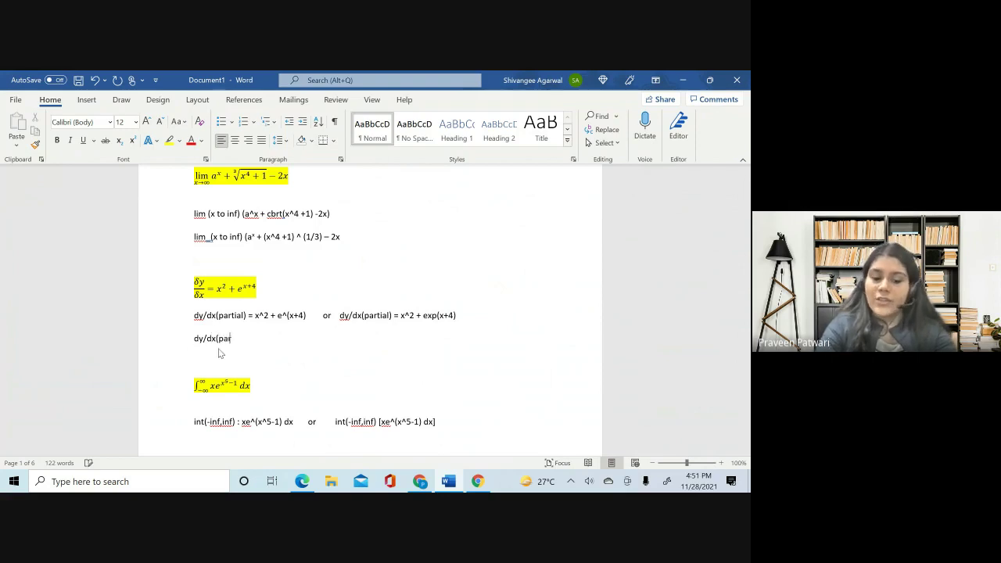
text(tial))
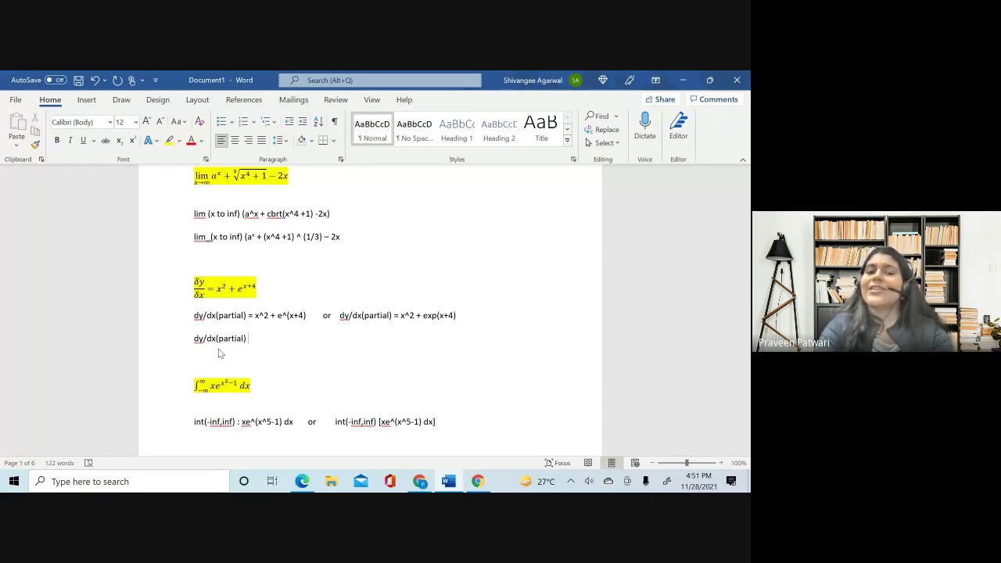
text(= x)
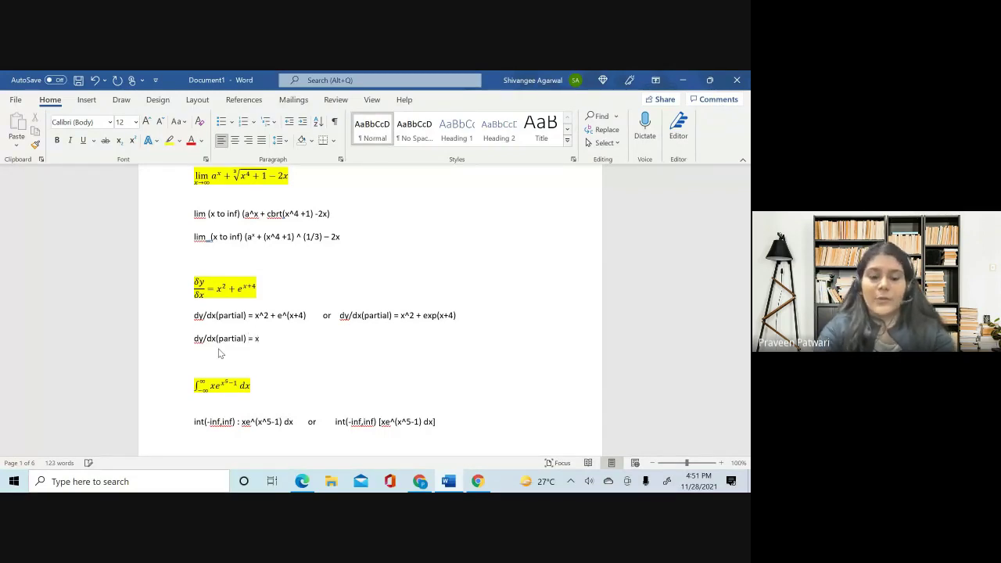
text(^2)
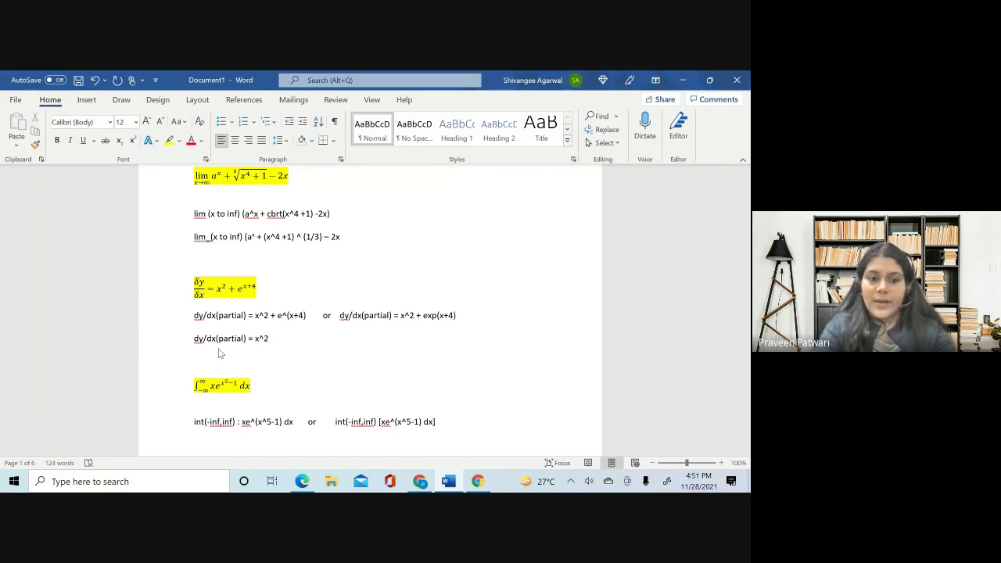
key(BackSpace)
key(BackSpace)
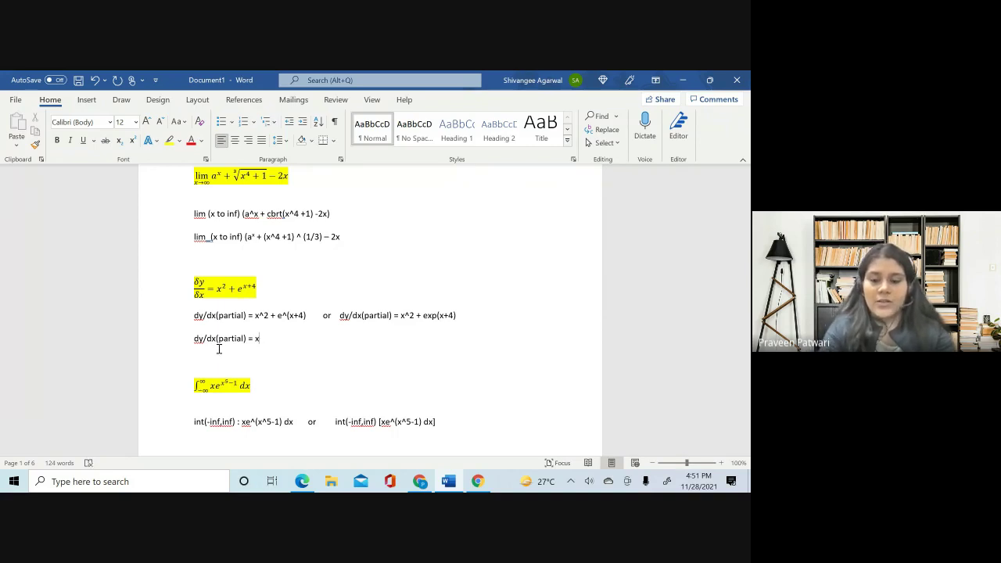
- Add a superscript 2 after the x and continue the expression in normal text with "+ exp(x+4)"
key(ctrl+shift+equal)
text(2)
key(ctrl+shift+equal)
text(+)
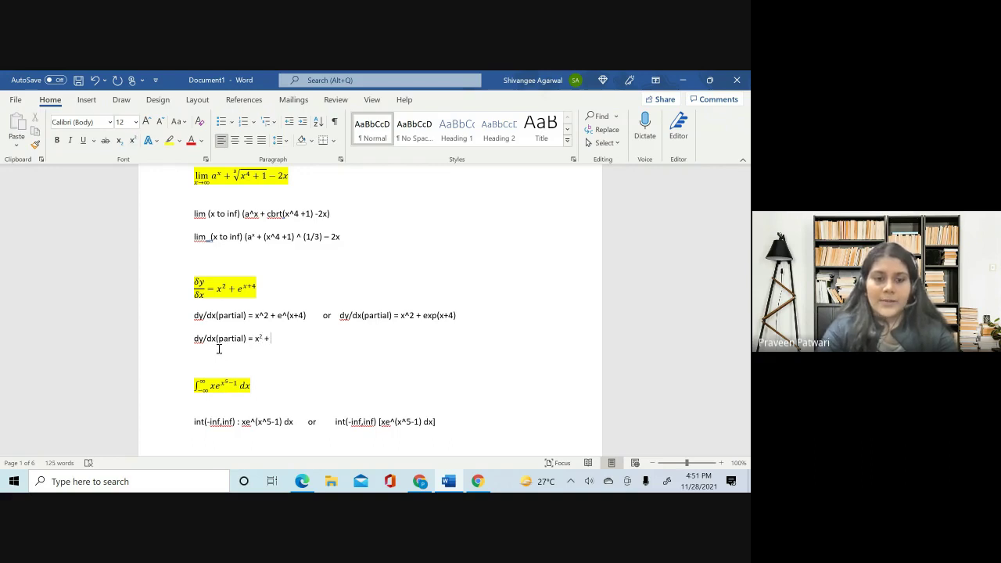
text( e)
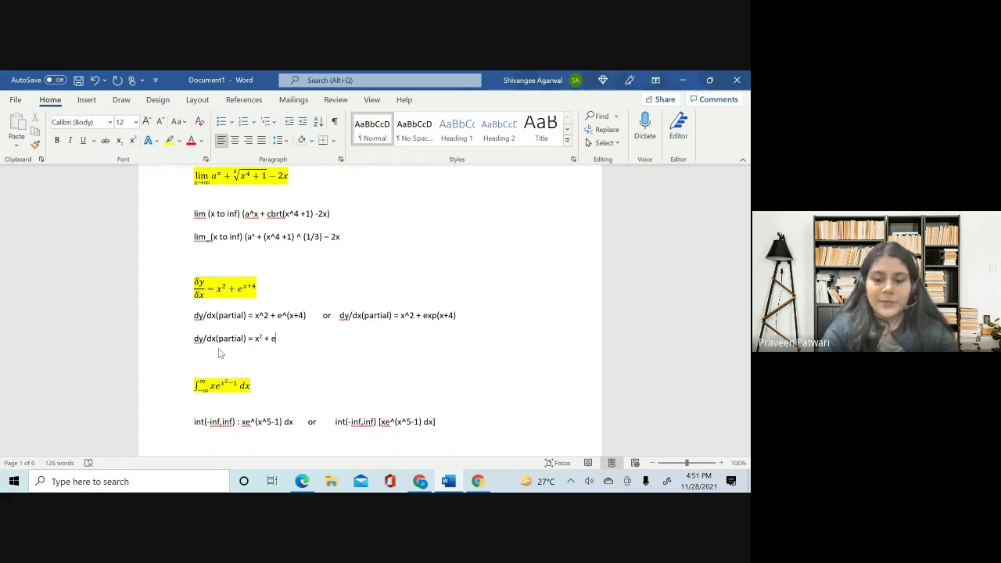
text(xp(x)
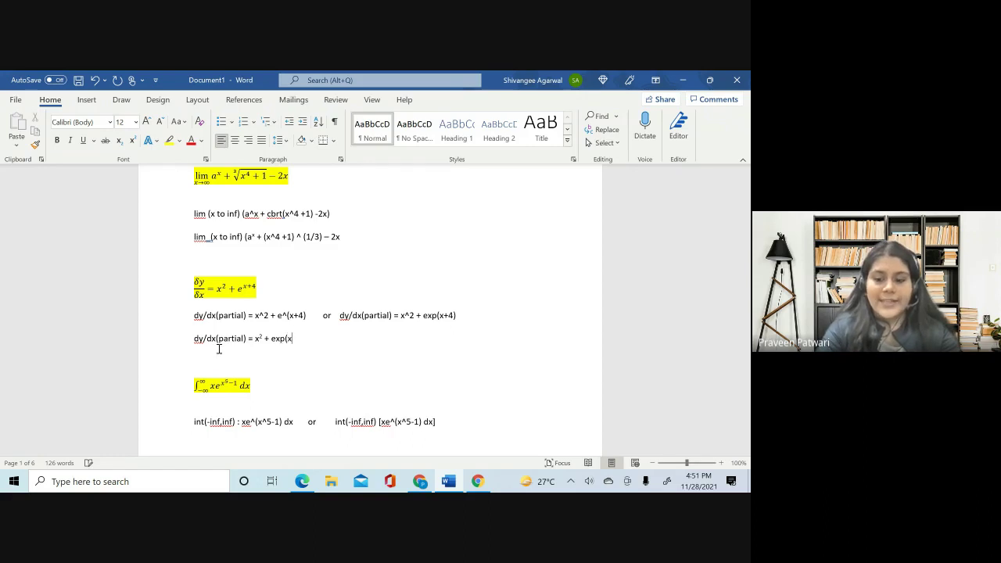
text(+4))
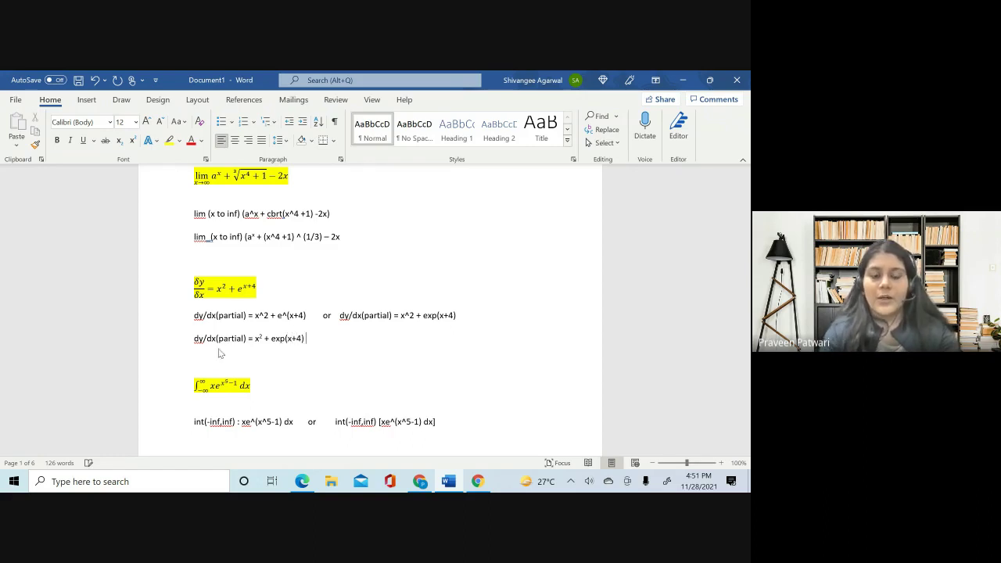
- Start a new line below the existing integral notations with "int( -inf, inf) : x"
scroll(257, 389, down, 3)
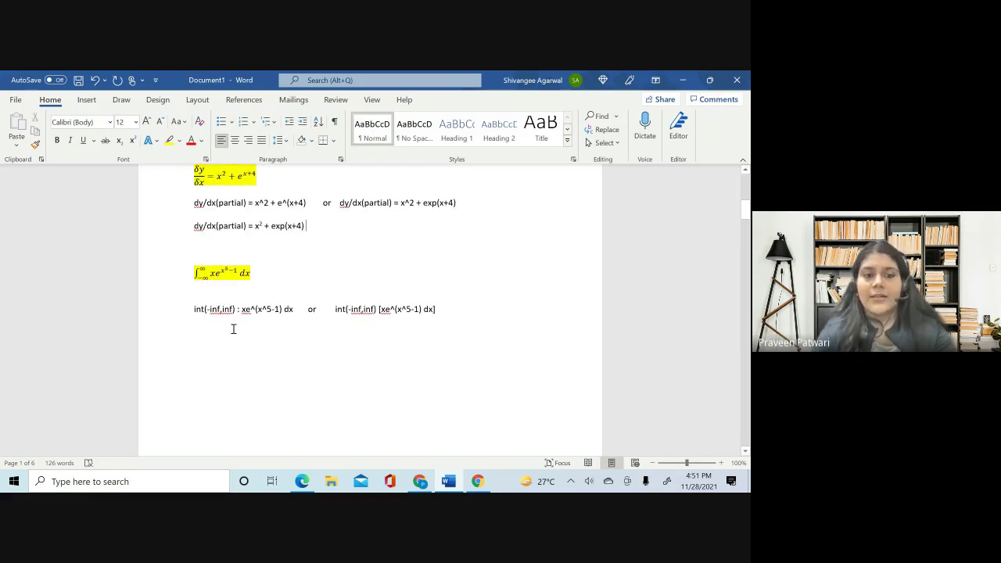
click(213, 350)
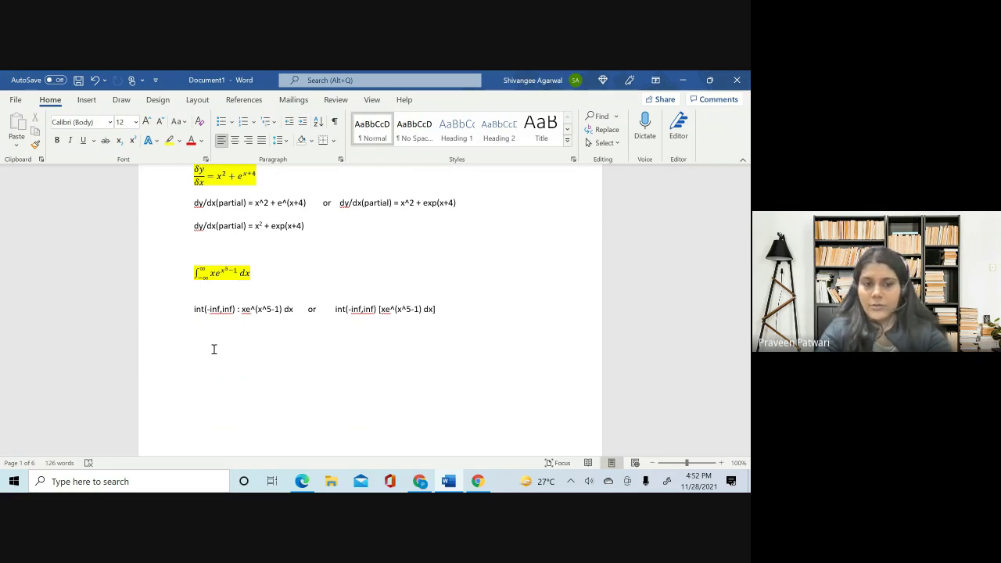
text(int )
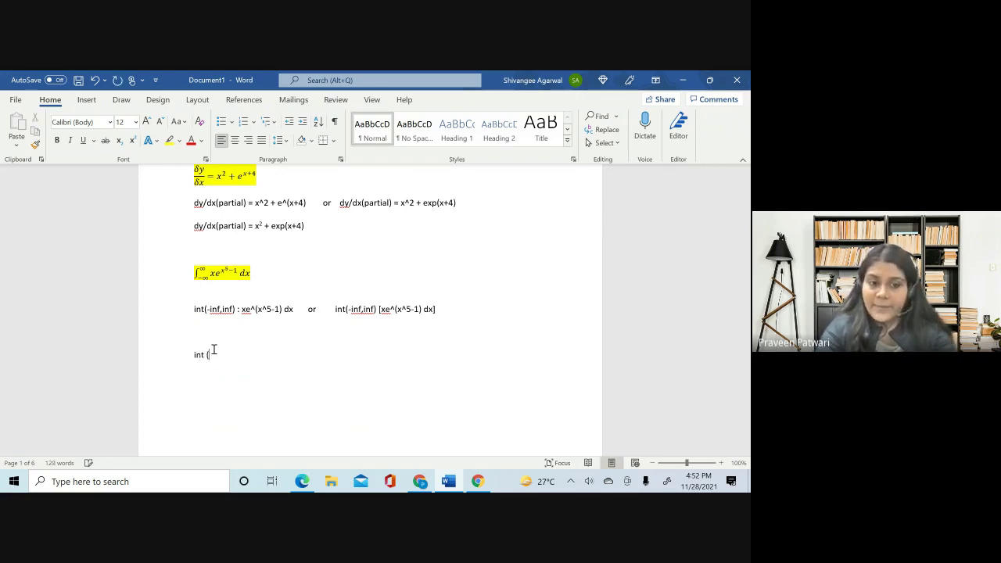
text(()
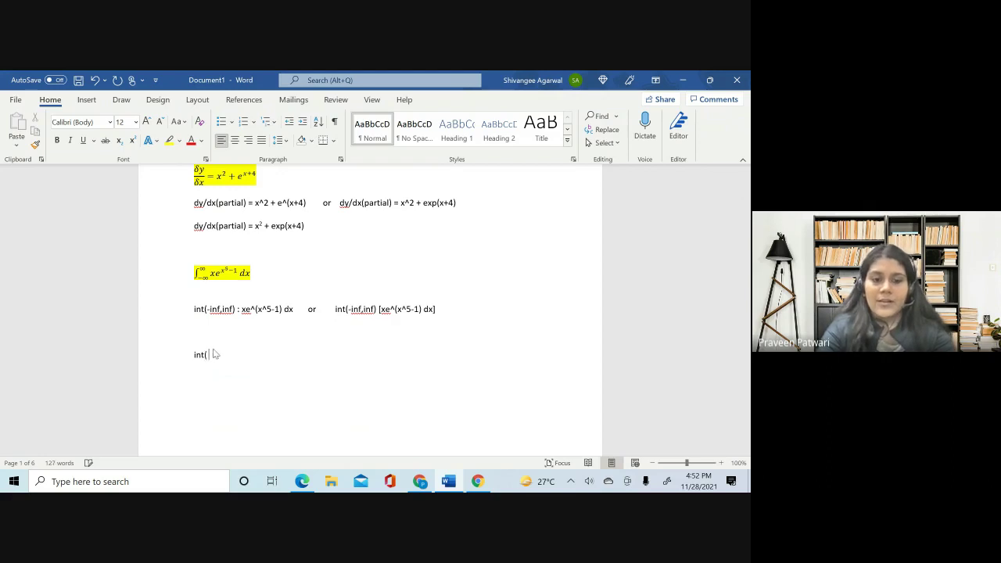
text( -)
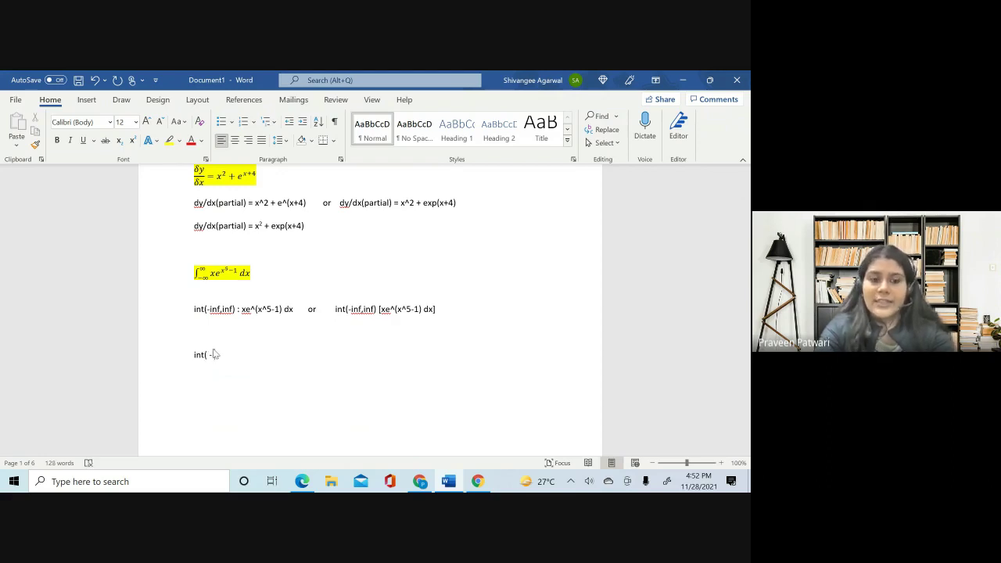
text(inf, inf) :)
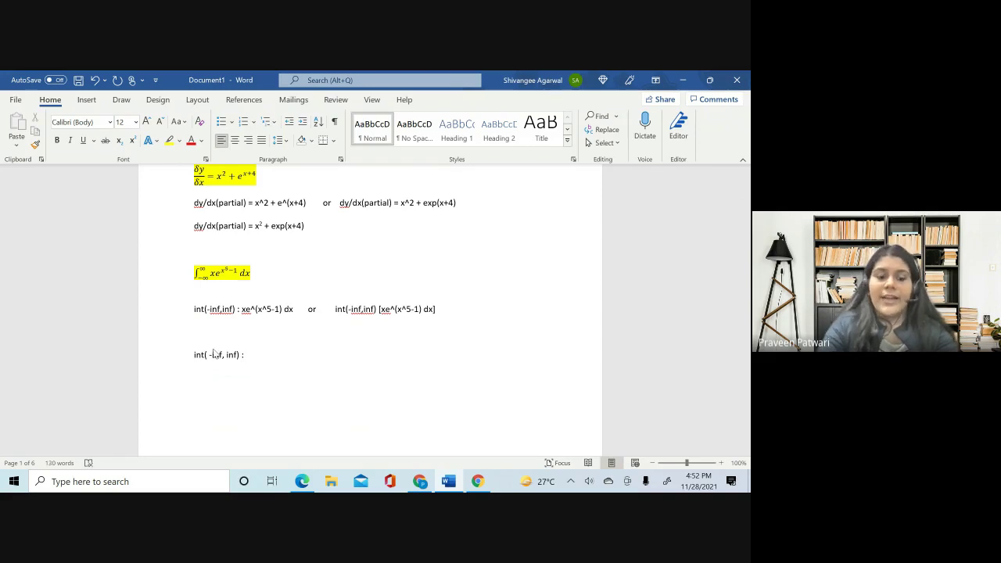
text(xe)
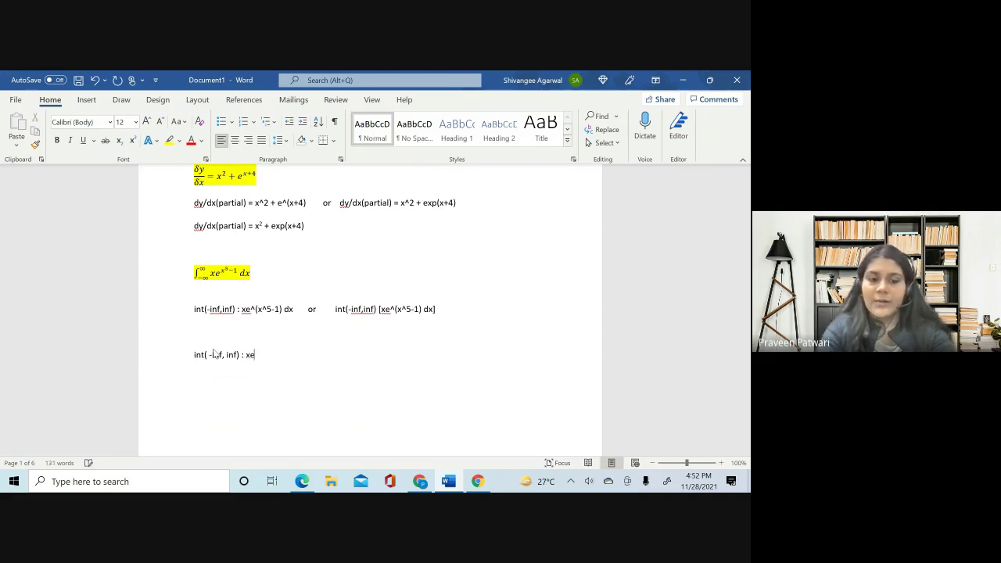
text(^()
key(BackSpace)
key(BackSpace)
key(BackSpace)
text(exp)
key(BackSpace)
key(BackSpace)
key(BackSpace)
key(BackSpace)
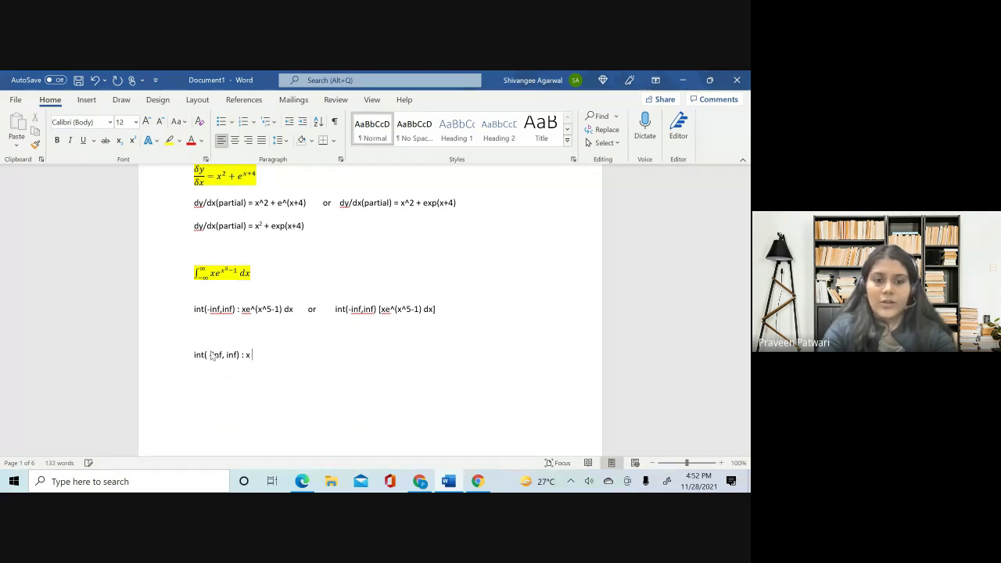
- Complete the integrand after the x with "*exp(x^5 -1) dx"
text(*)
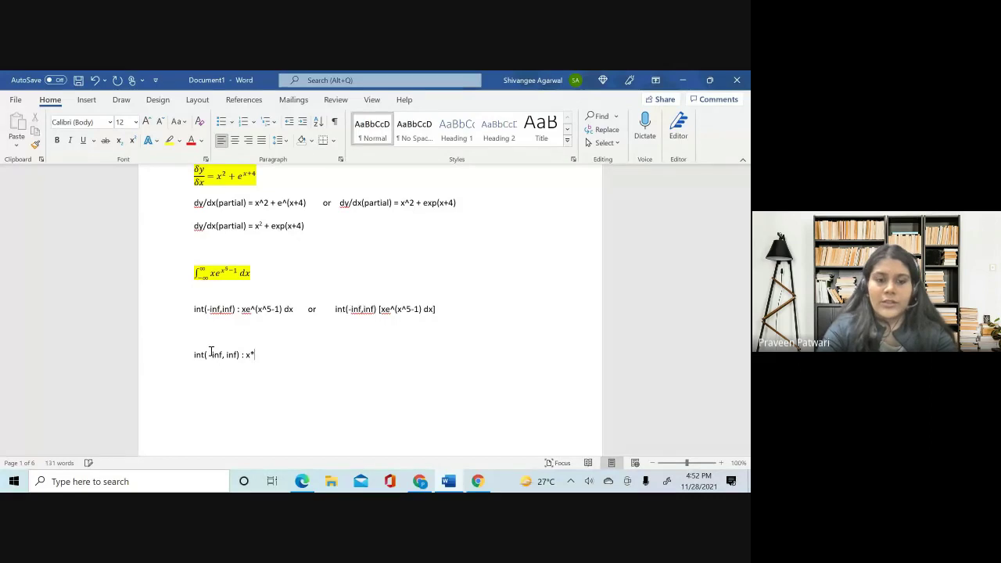
text(exp()
text(x^)
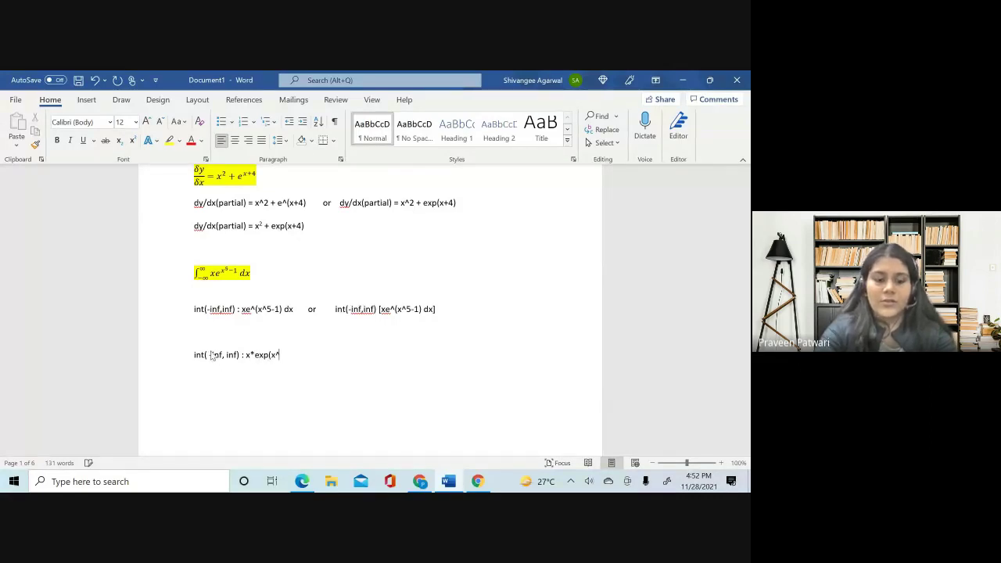
text(5 -1))
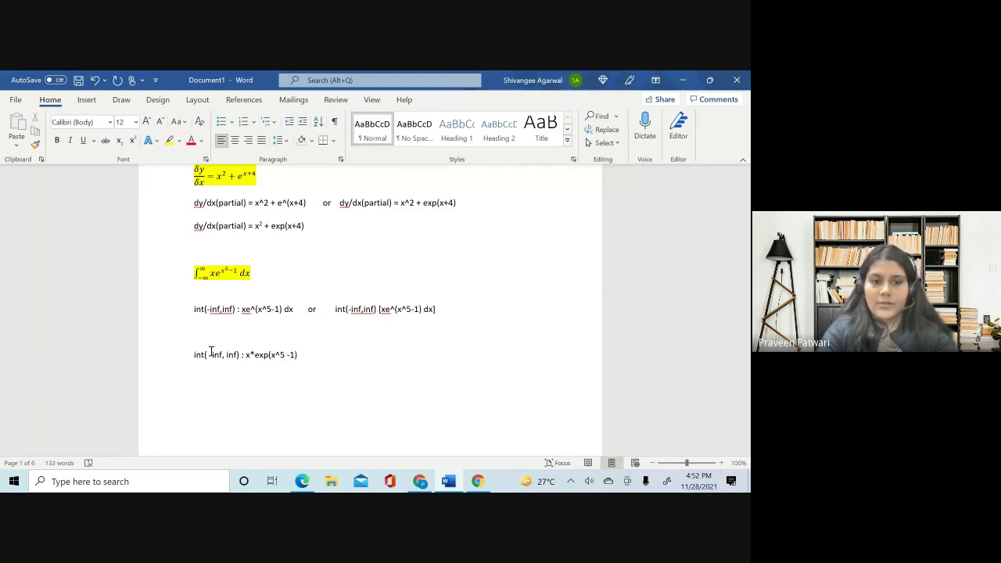
text( dx)
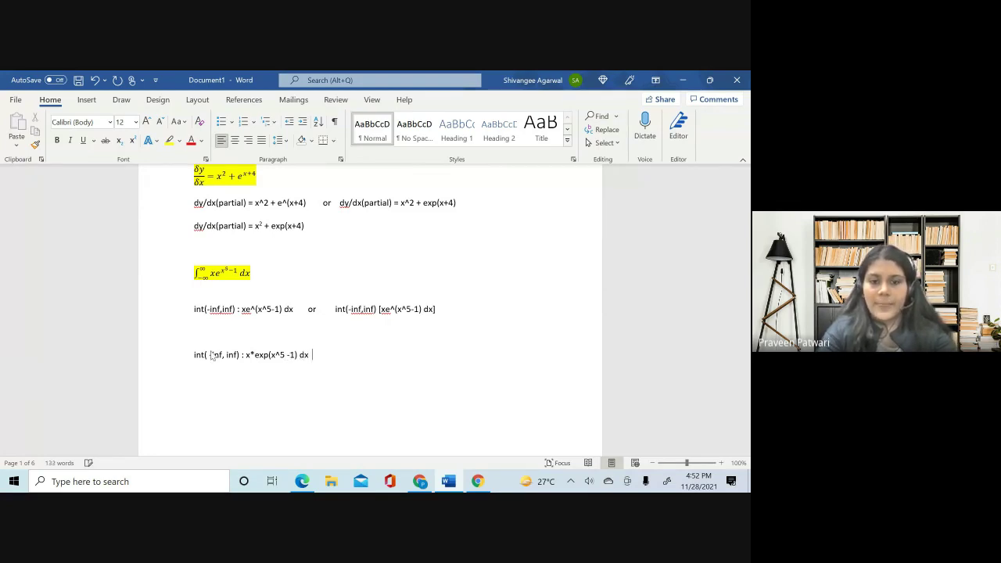
- Add the bracketed alternative "int(-inf, inf) [x*exp(x^5 -1)] dx" on the same line, reusing a copy of the first notation's integrand
text(             in)
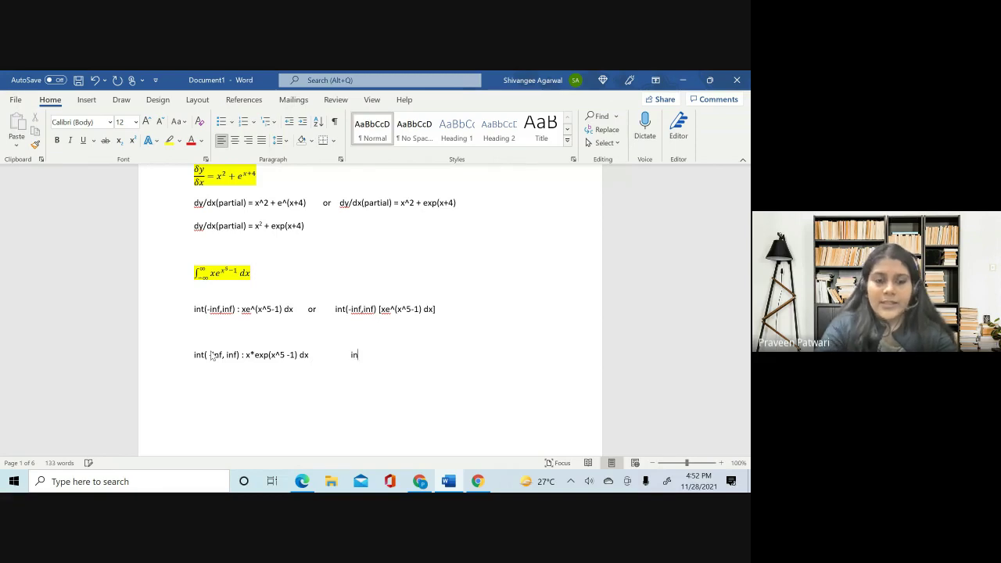
text(t(-inf, inf) [)
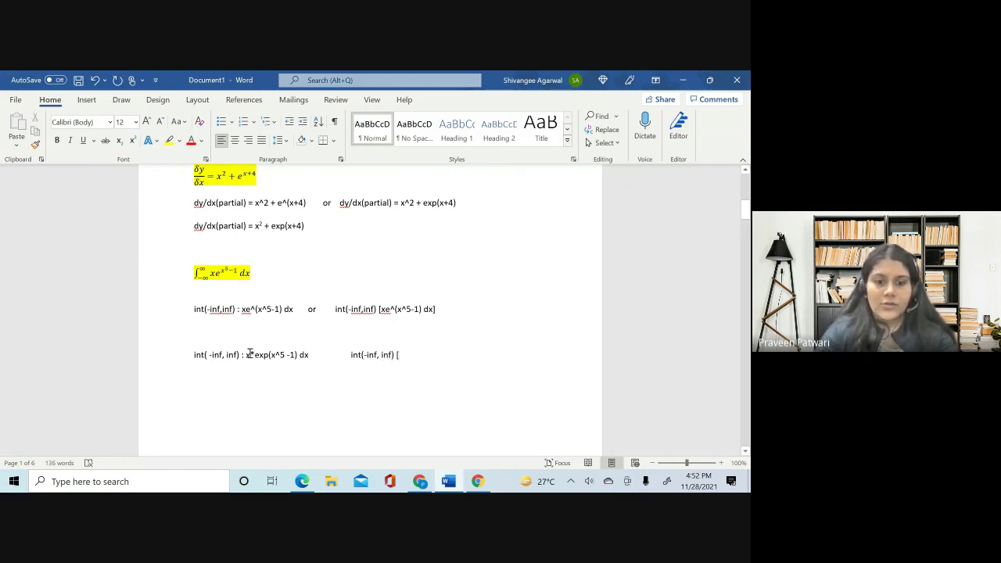
drag(245, 355, 298, 355)
key(ctrl+c)
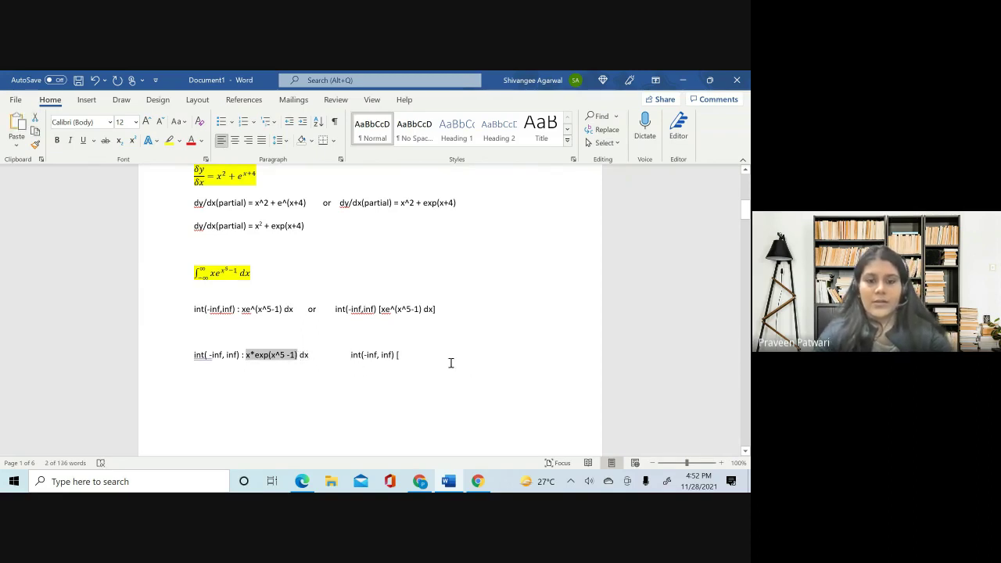
click(438, 359)
key(ctrl+v)
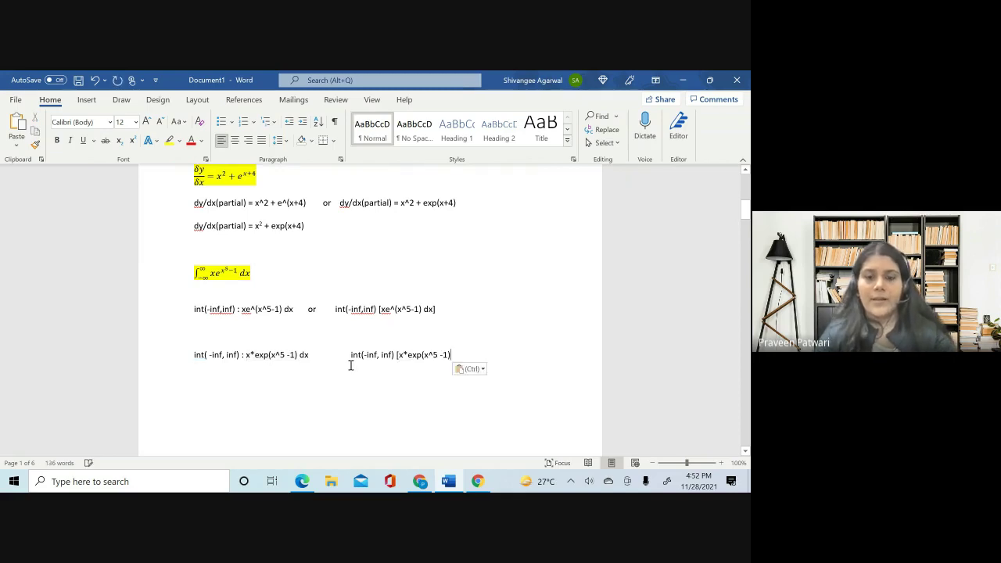
text(] dx)
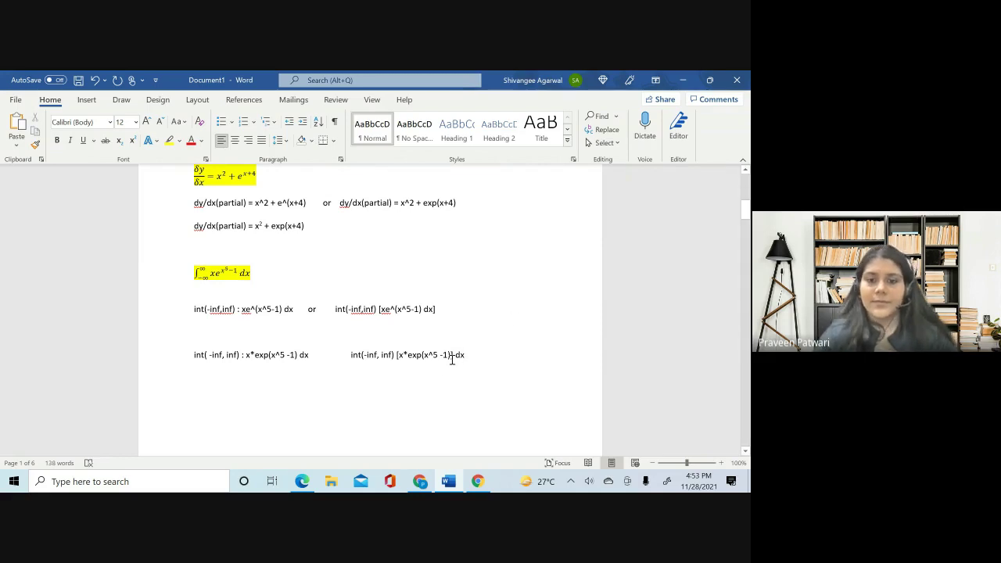
- Write "sum(1,10) : x_i + 5" on the empty line below the existing summation notations
scroll(452, 359, down, 7)
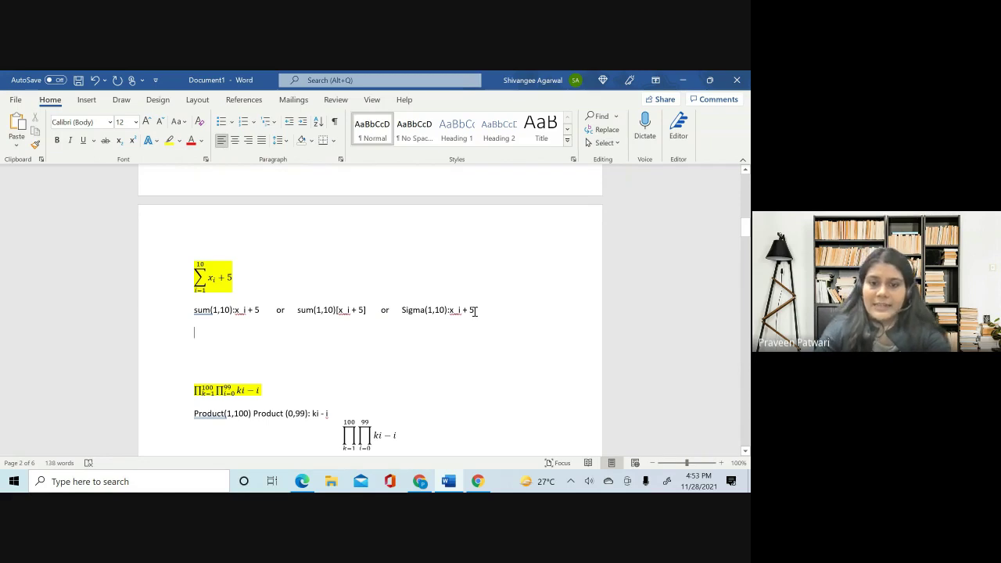
click(301, 333)
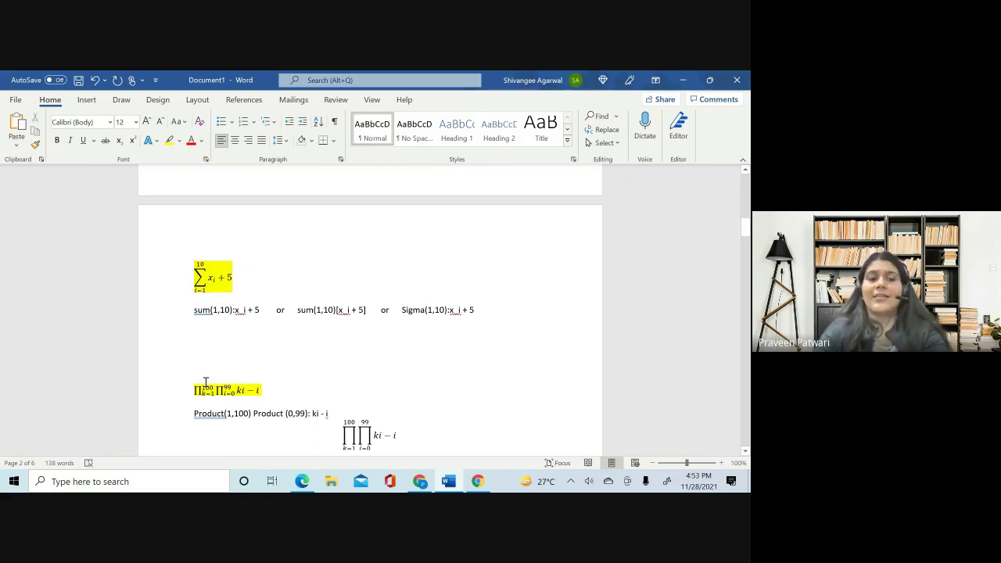
click(262, 327)
text(sum()
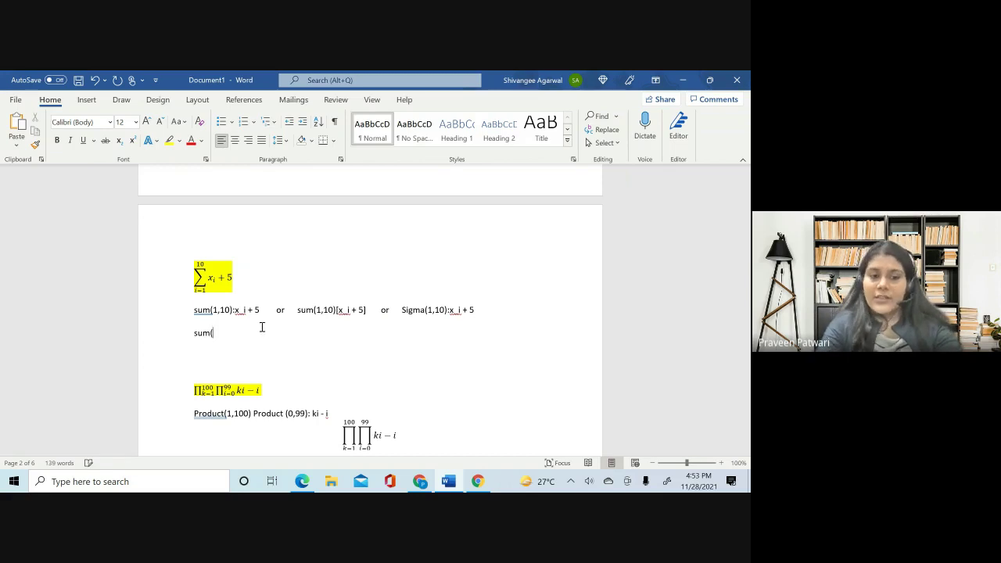
text(1,10) : x_i)
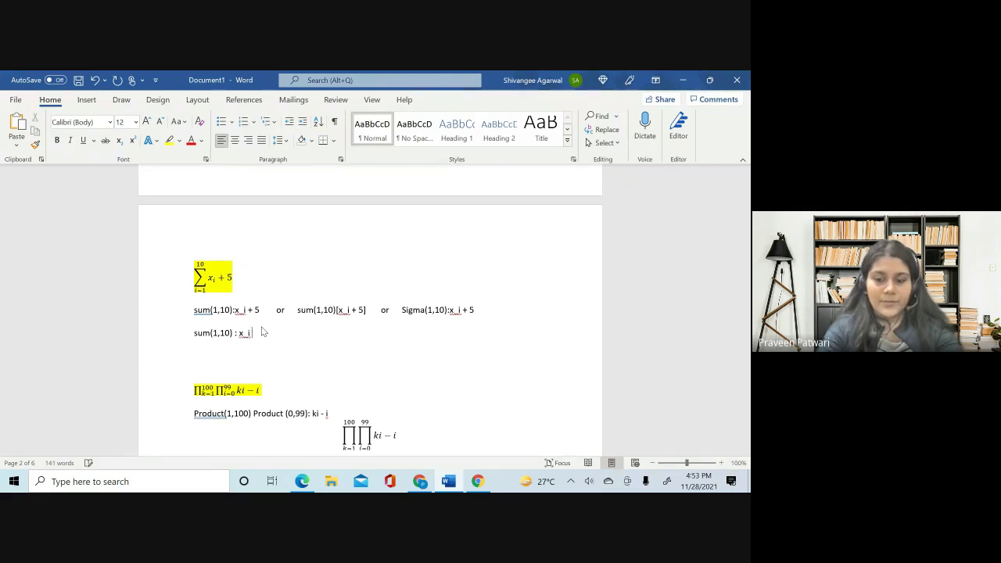
text( + 5)
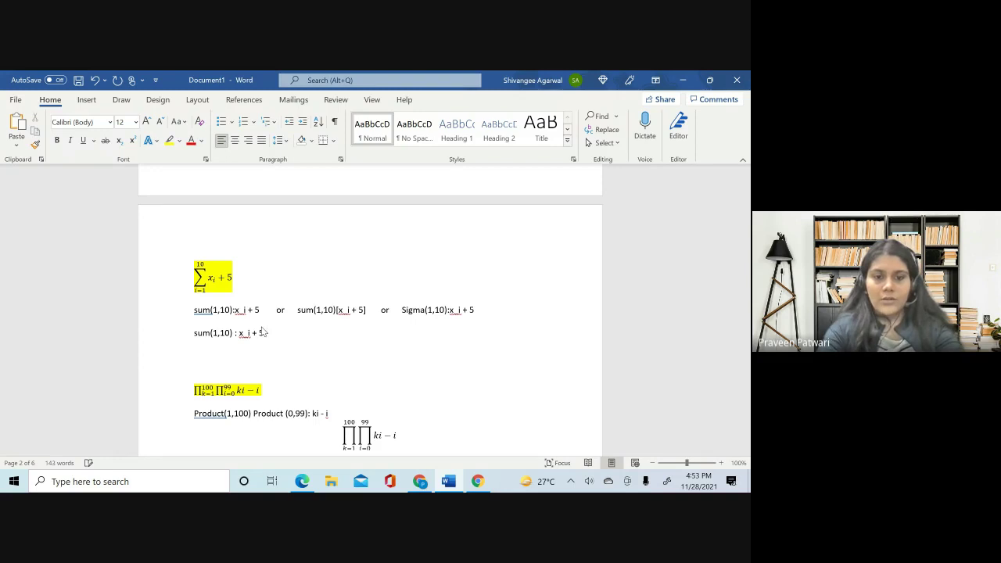
- Add the bracketed summation alternative "sum(1,10)[x_i+5]" after it on the same line
text(      sum(1,10)
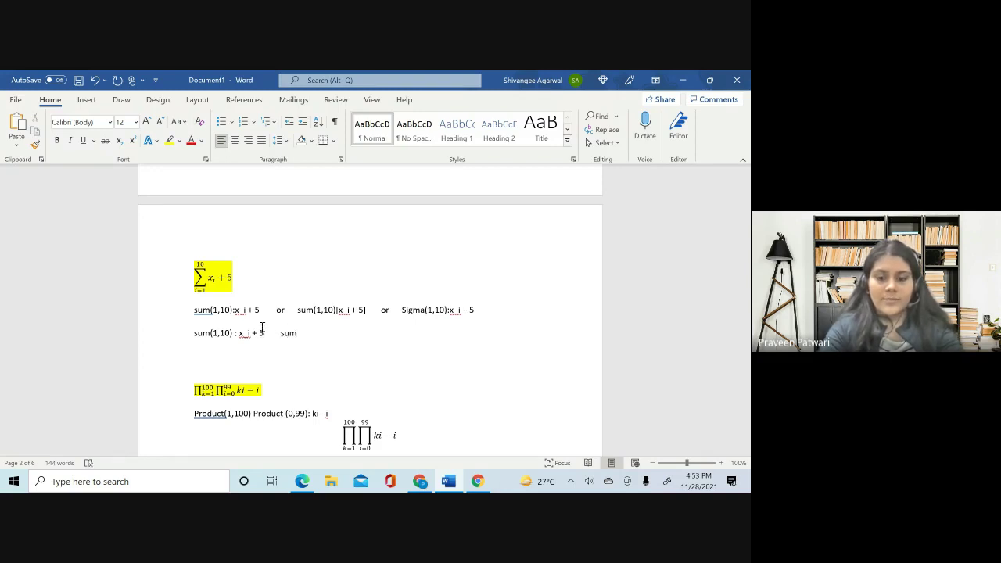
text())
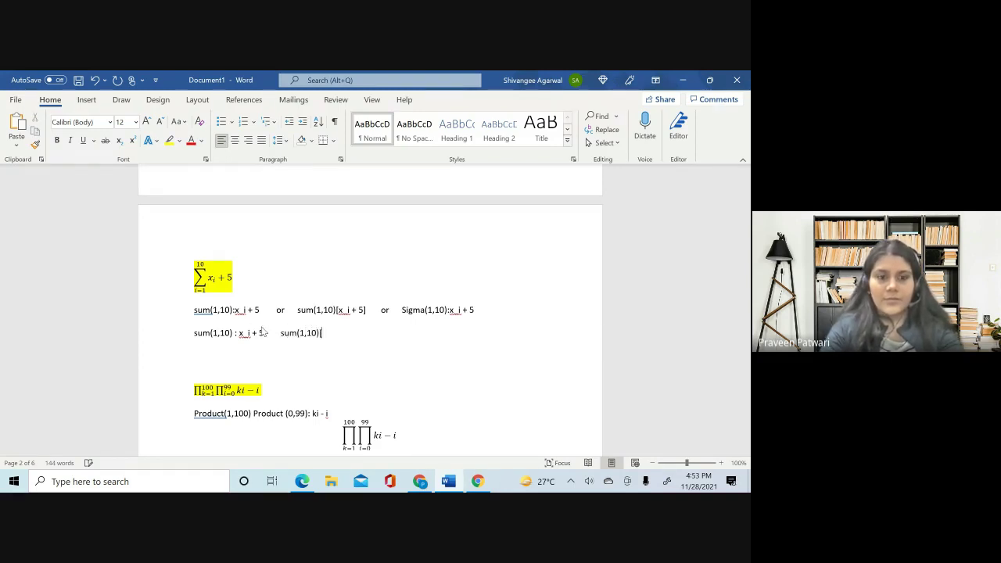
text([x_i)
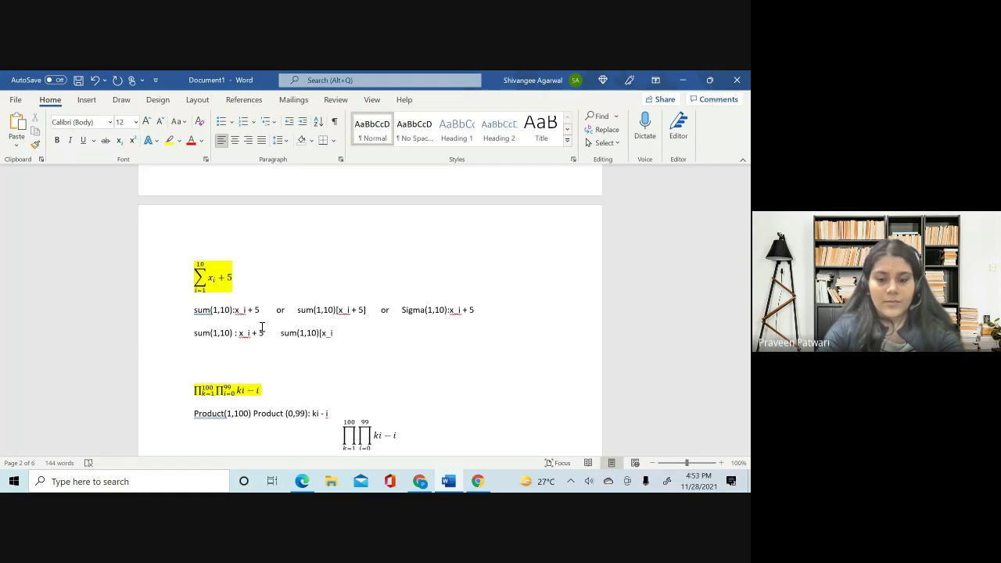
text(+5])
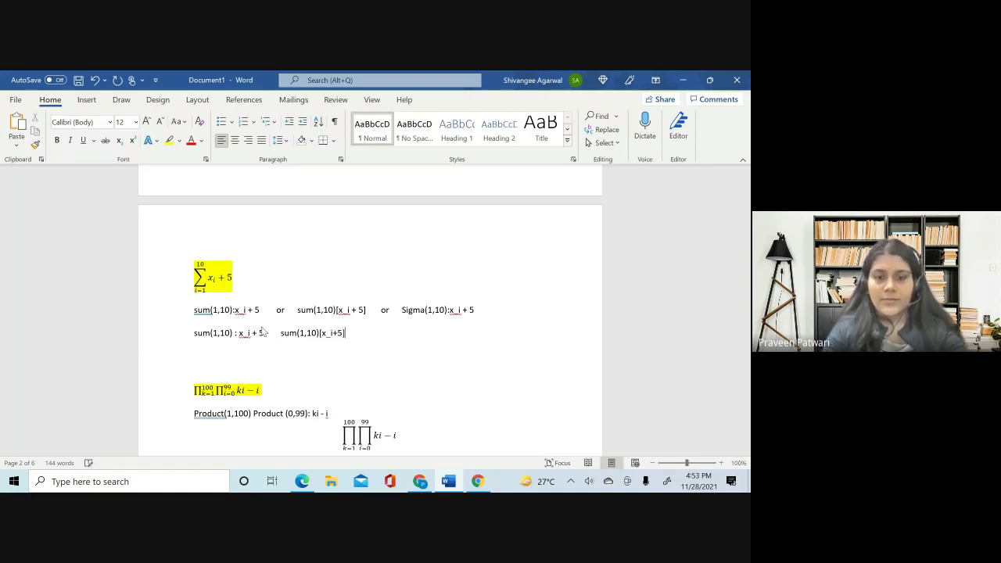
- Begin the product notation in normal, non-subscript text with "Product(1,100)" on the empty line above the proportionality equation
scroll(287, 332, down, 3)
click(263, 342)
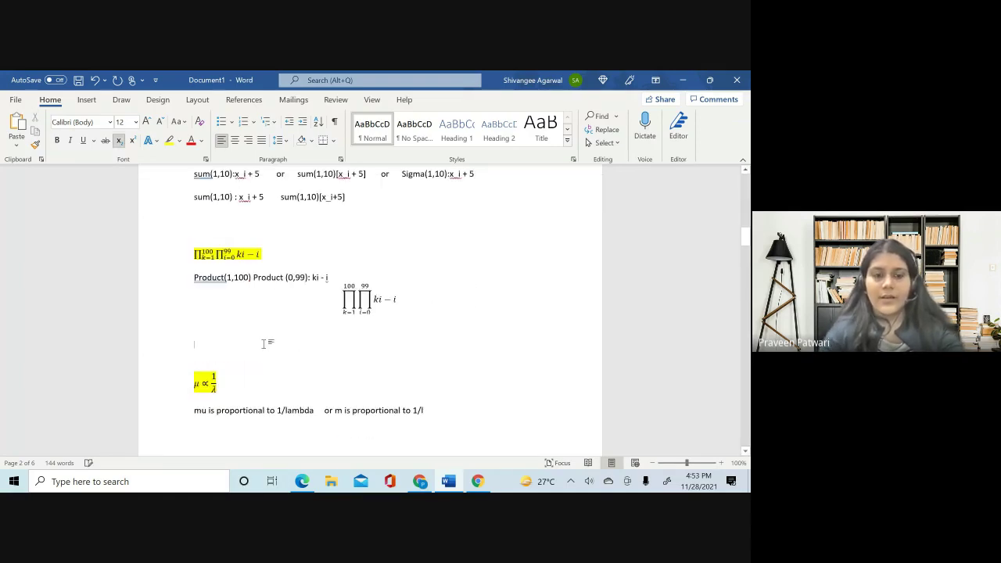
key(ctrl+equal)
text(Product()
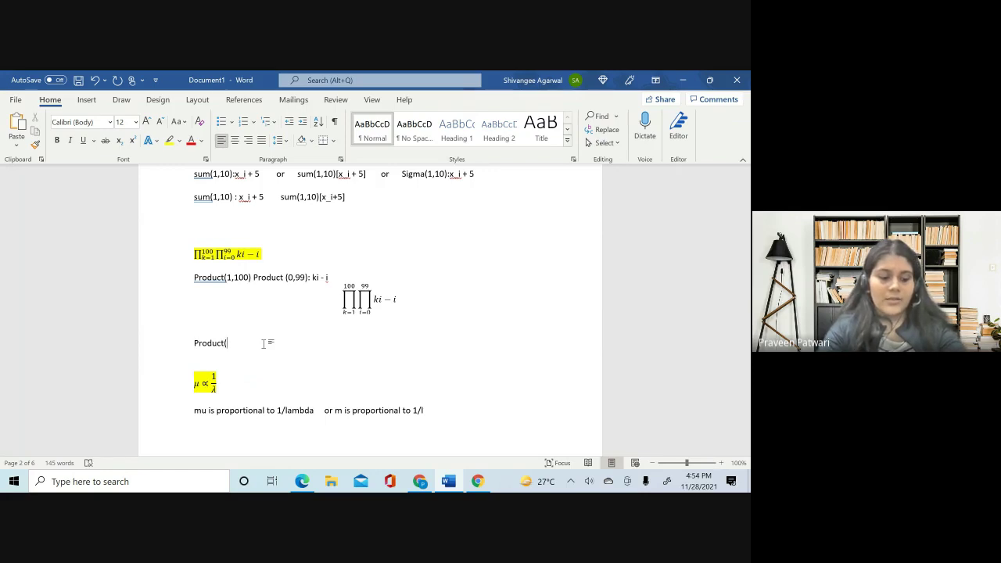
text(1,1)
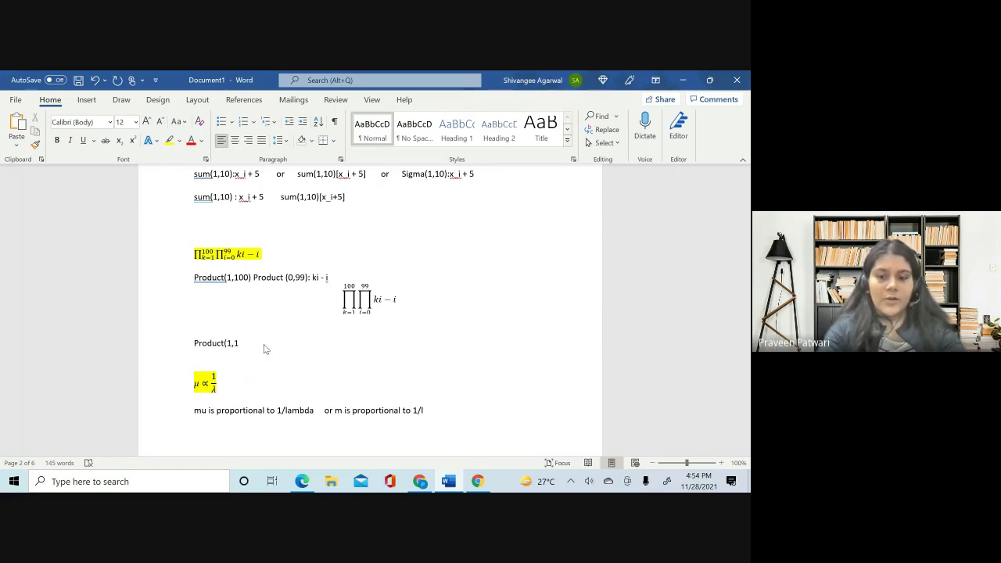
text(00) )
- Complete the product notation on the same line with "Product (0,99) : ki - 1"
text(Product )
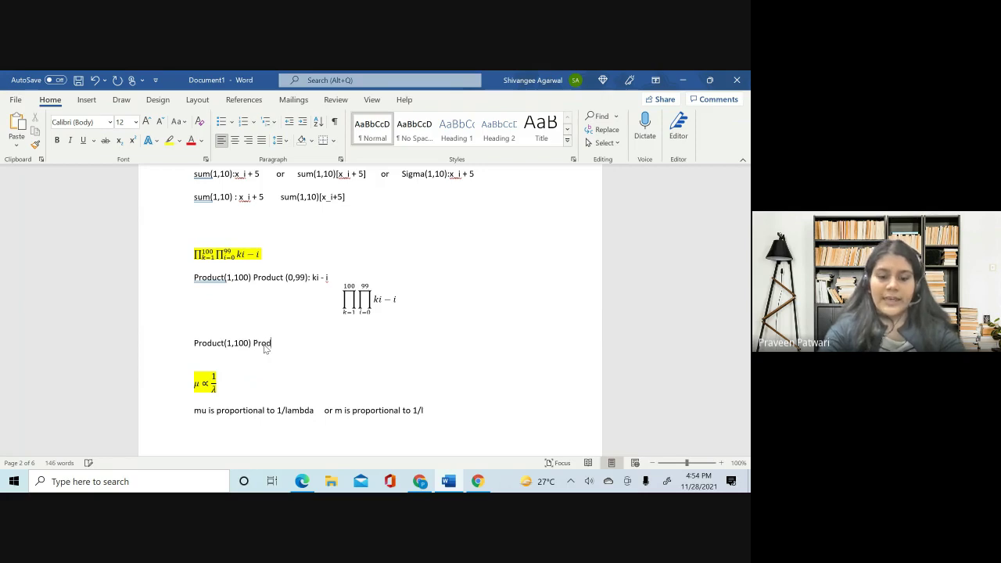
text((1)
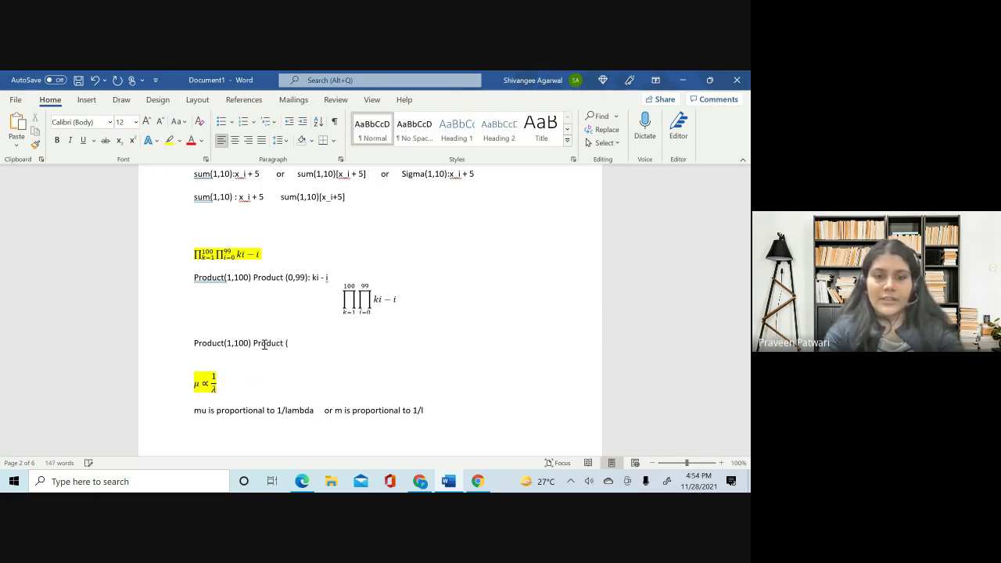
text(,)
key(BackSpace)
key(BackSpace)
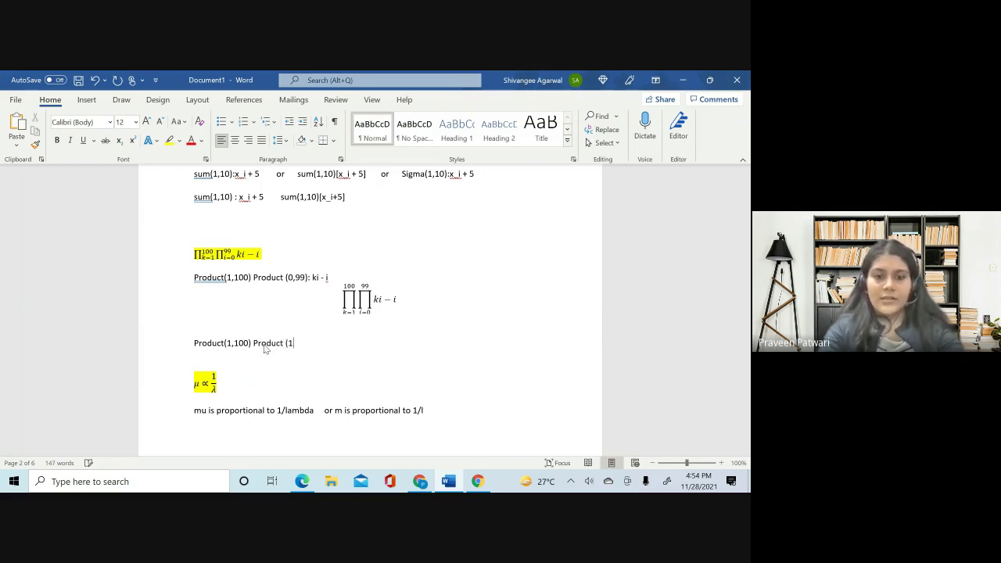
text(0,99))
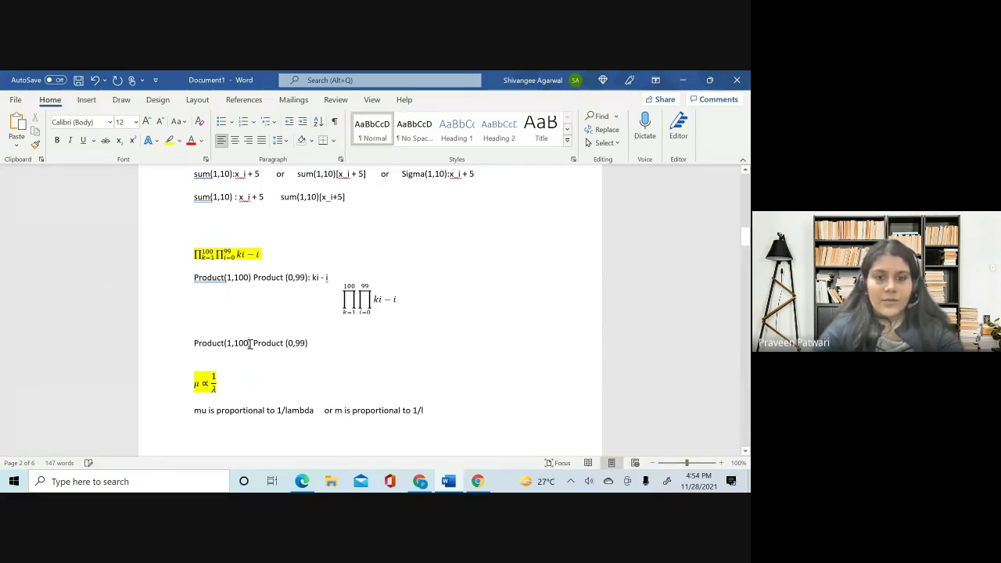
scroll(296, 351, down, 1)
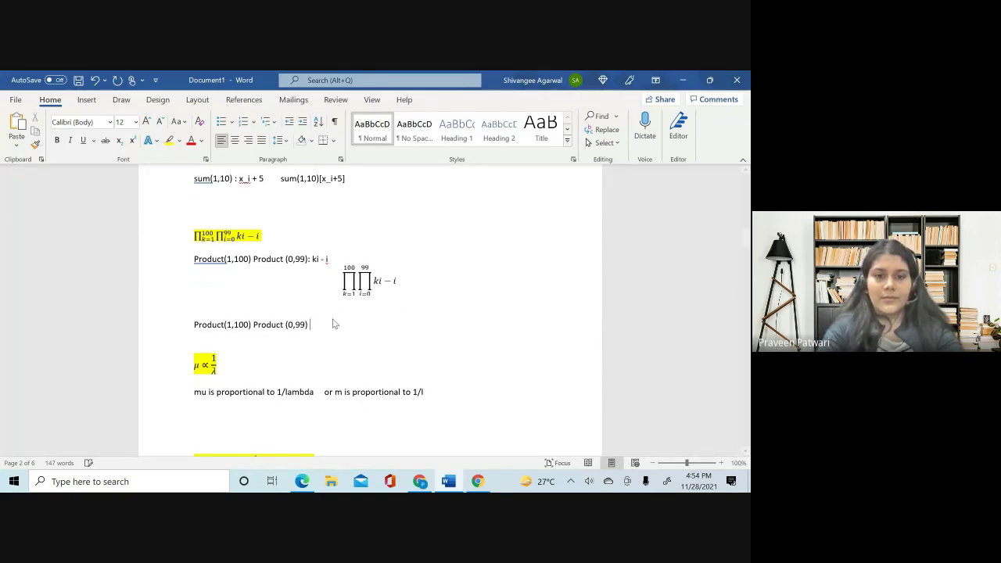
text(: ki )
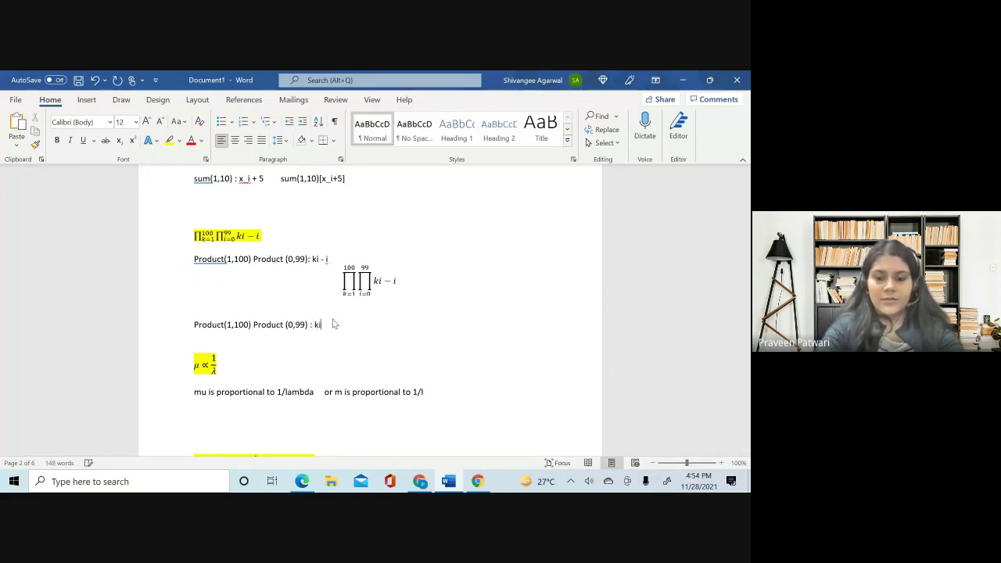
text(- i)
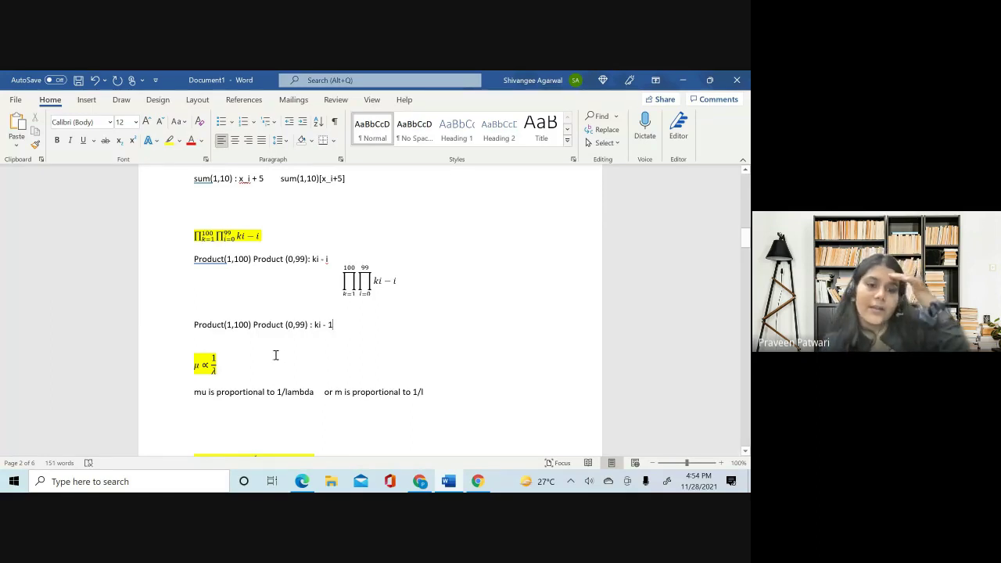
- Write "mu is proportional to 1/lambda" on the empty line below the existing proportionality notations
scroll(339, 339, down, 3)
click(218, 312)
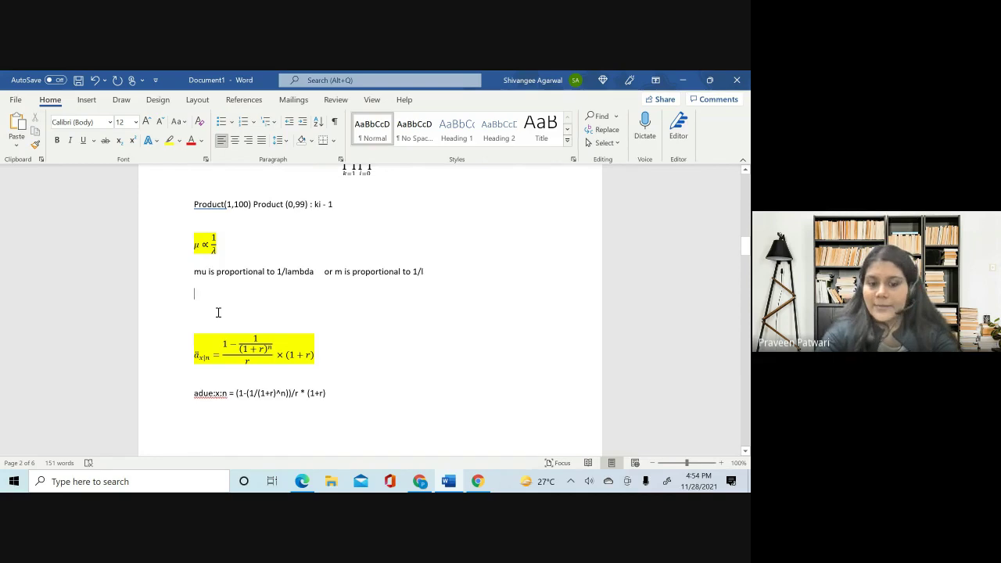
text(mu is pr)
text(oportional)
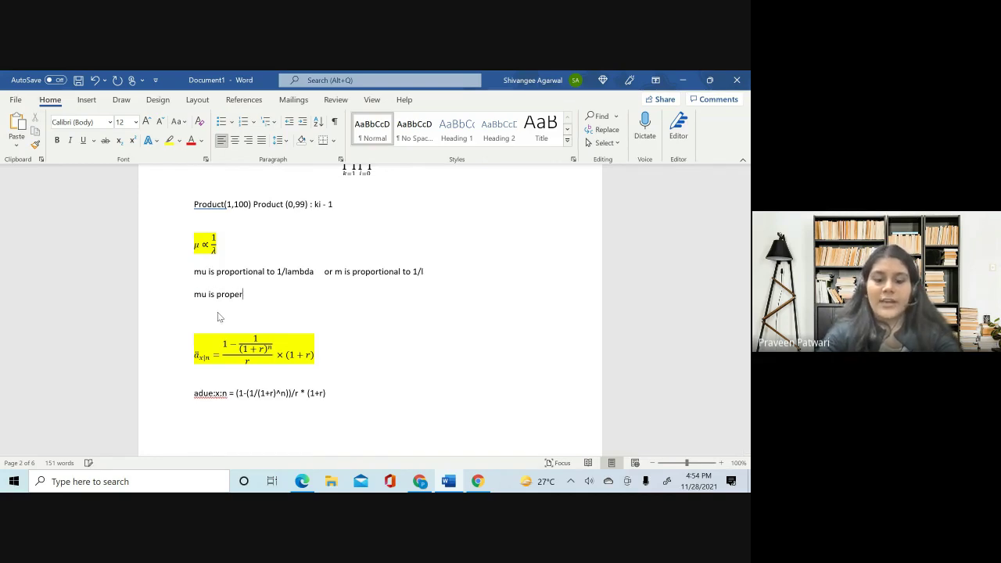
text( to 1)
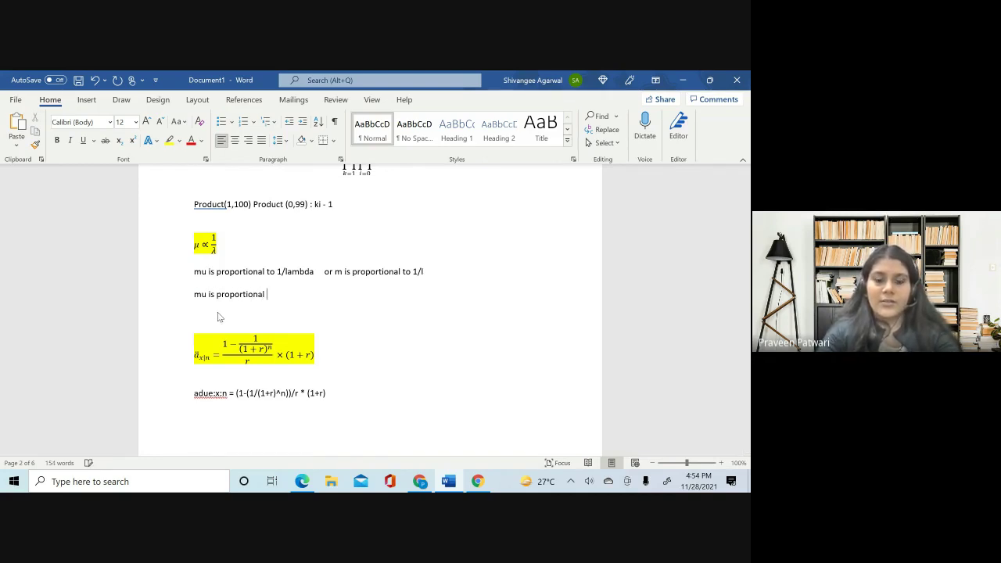
text(/)
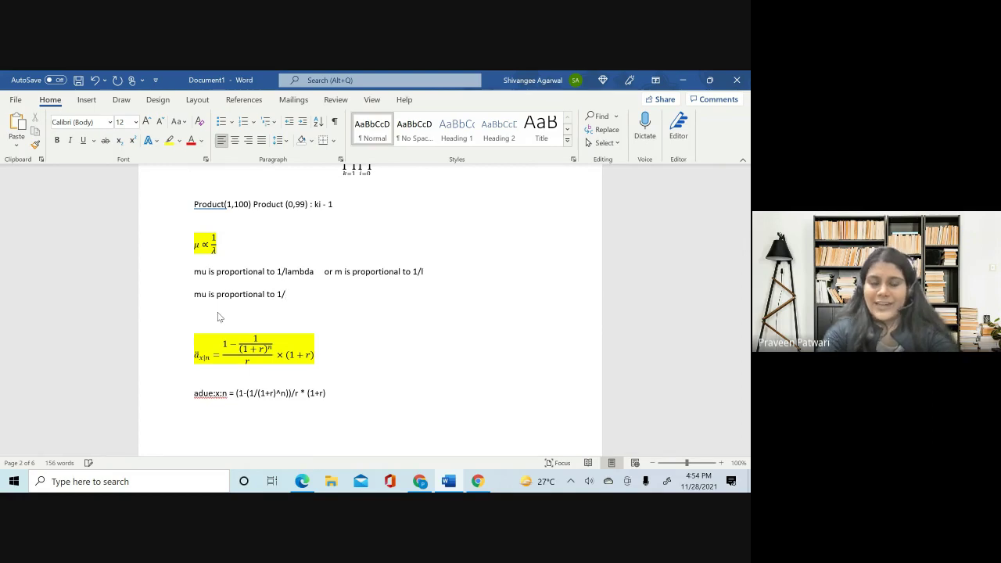
text(lambda)
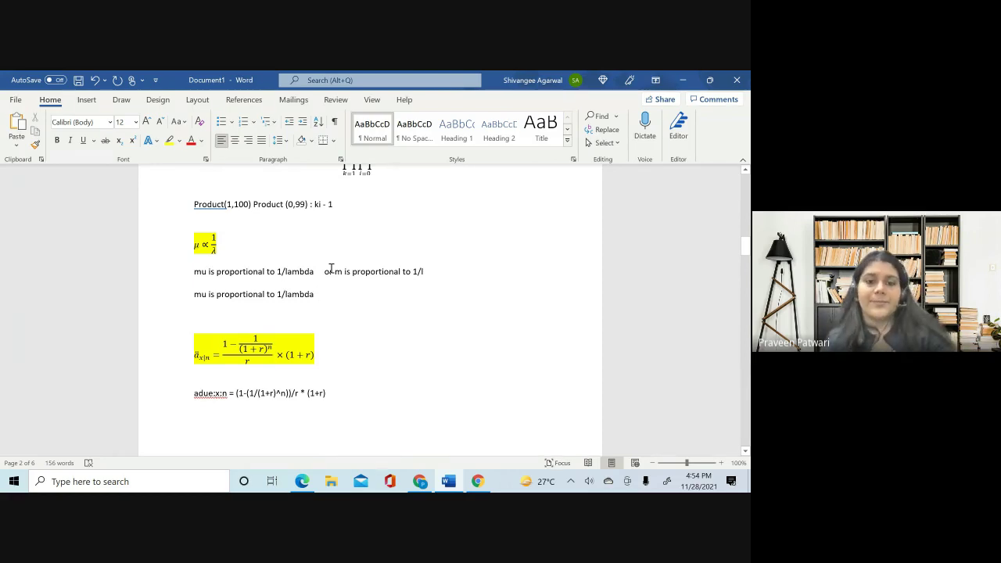
- Begin the annuity notation with "adue:x:<n>" on the empty line below the existing adue notation
scroll(330, 273, down, 4)
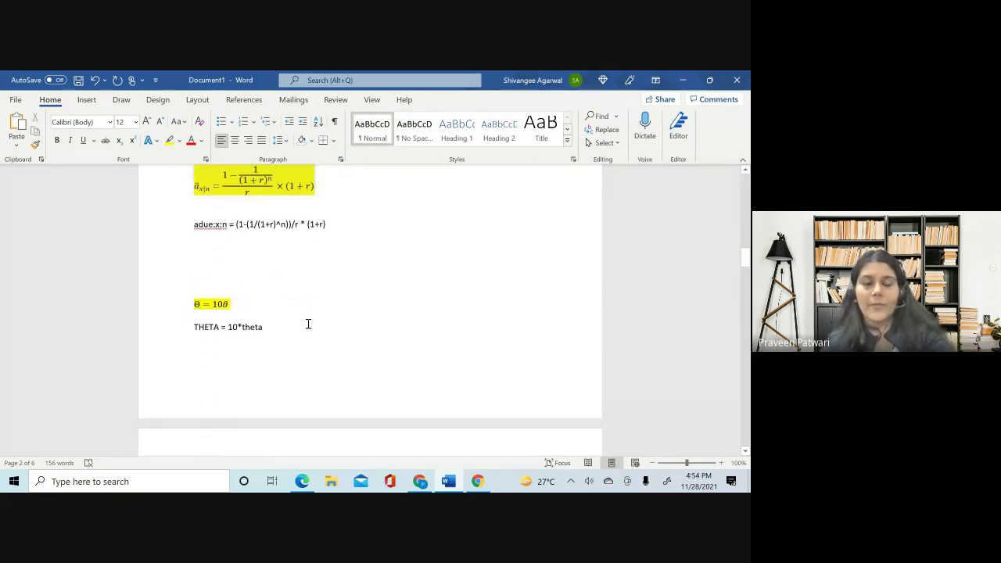
scroll(308, 323, up, 1)
click(204, 284)
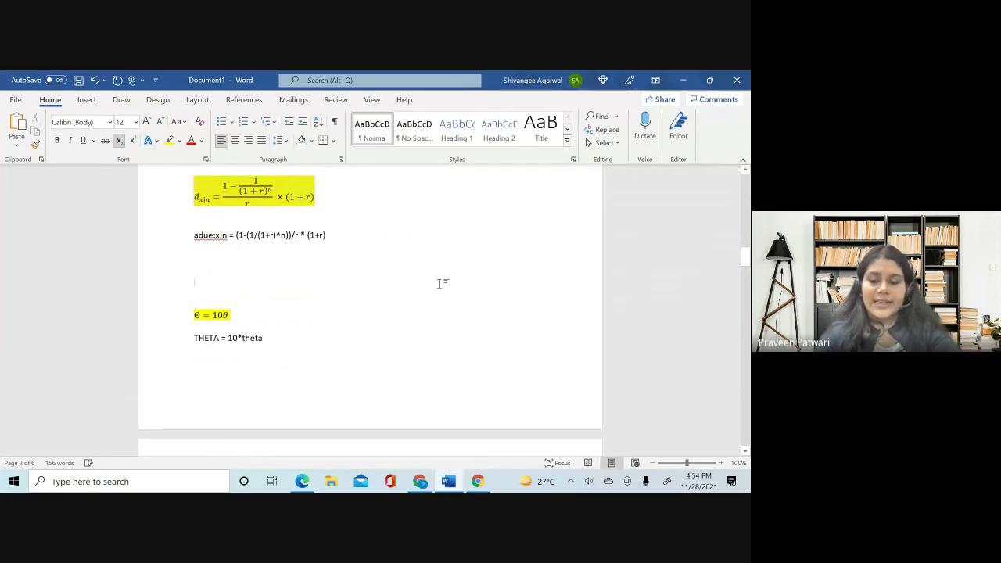
key(Up)
text(adue)
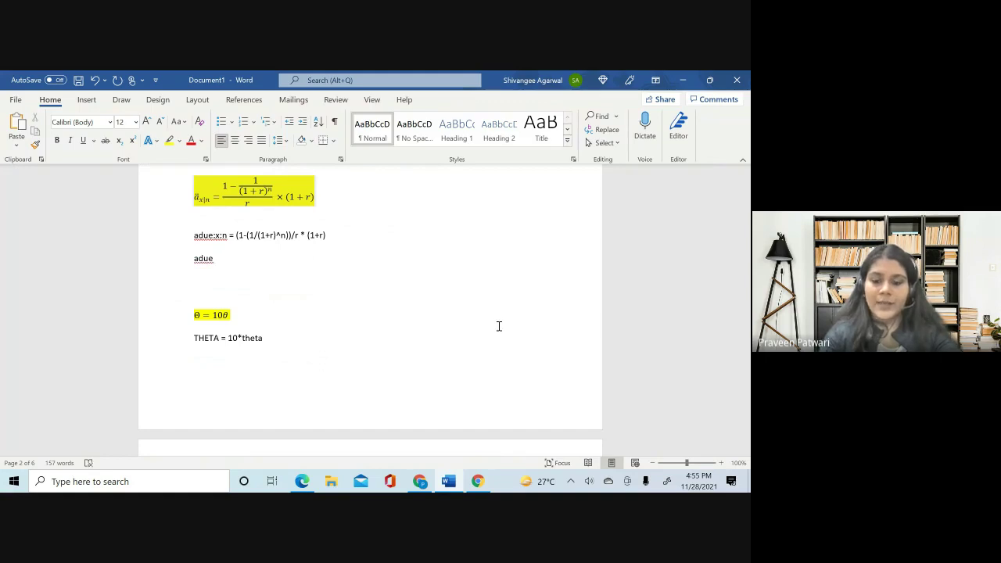
text(:x:)
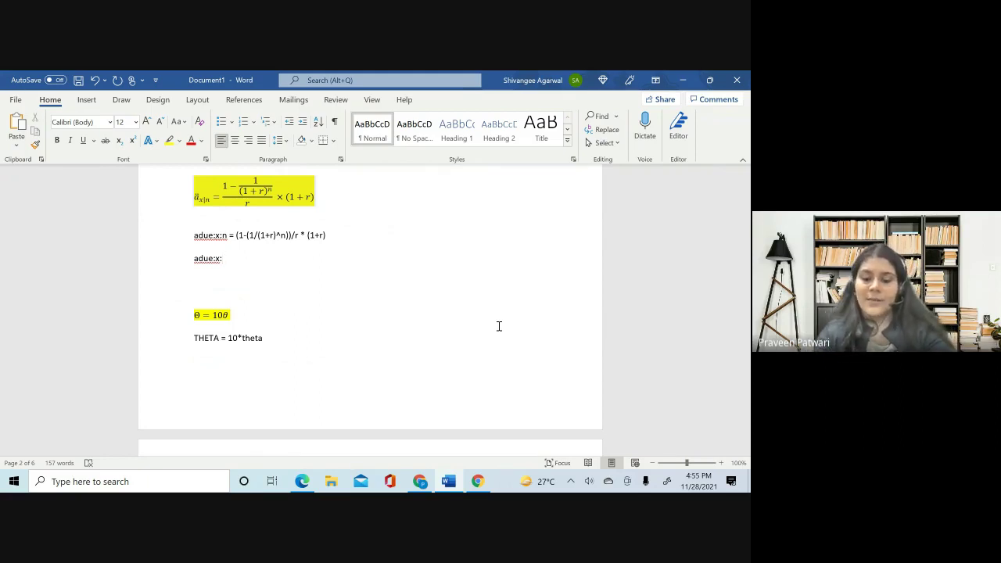
text(<n>)
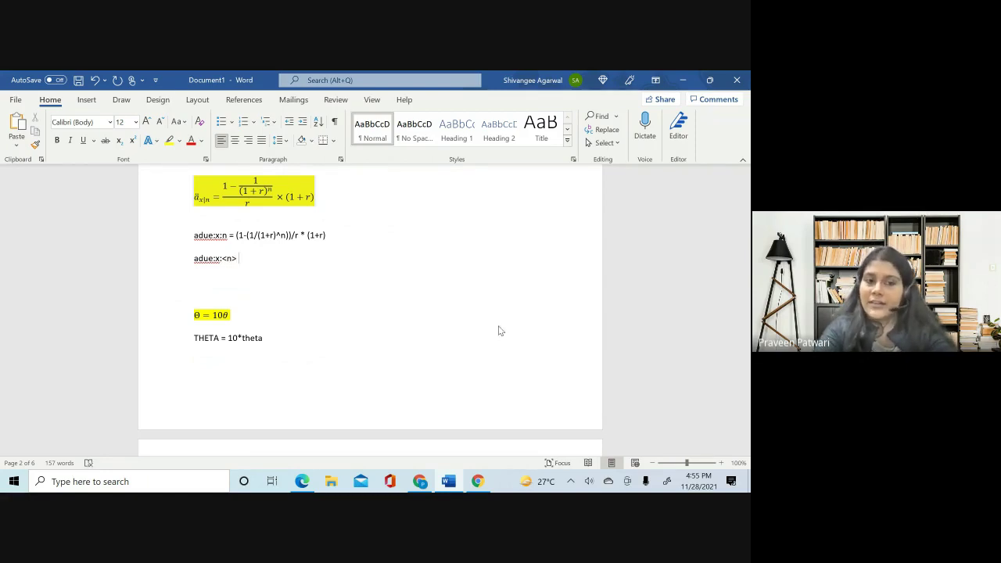
- Complete the annuity notation's right-hand side with "= (1-(1/(1+r)^n))/r * (1+r)"
text( = ()
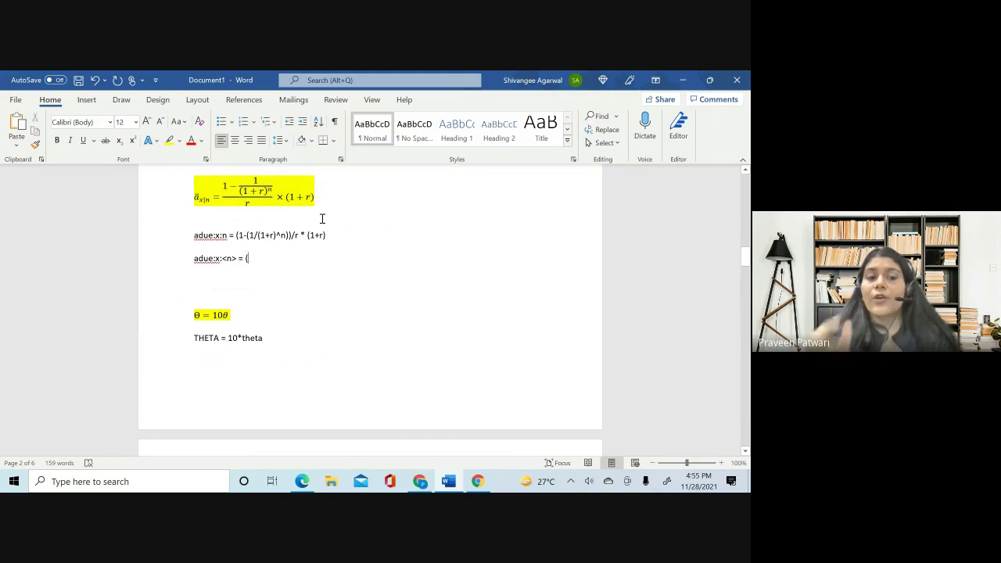
text(1-)
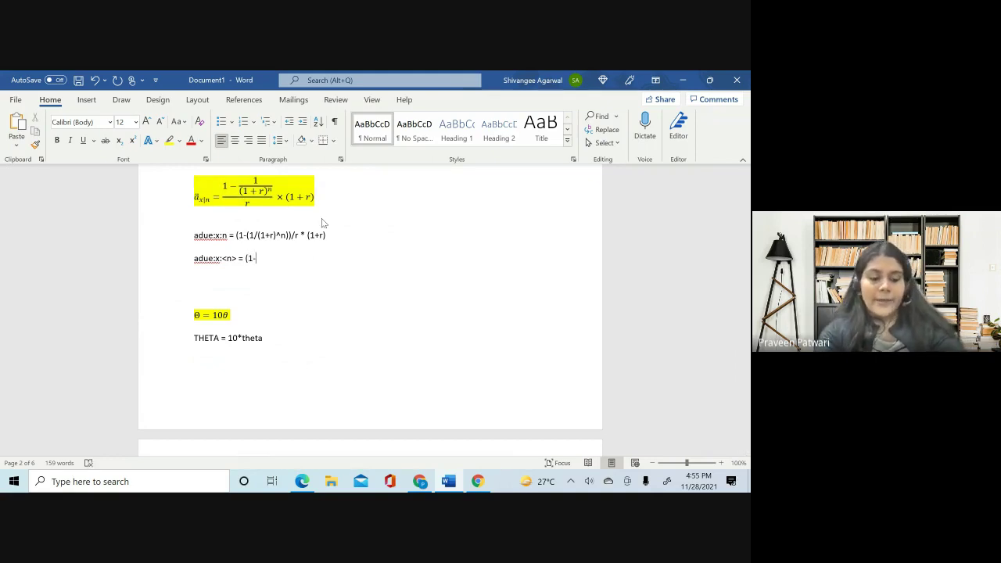
text((1)
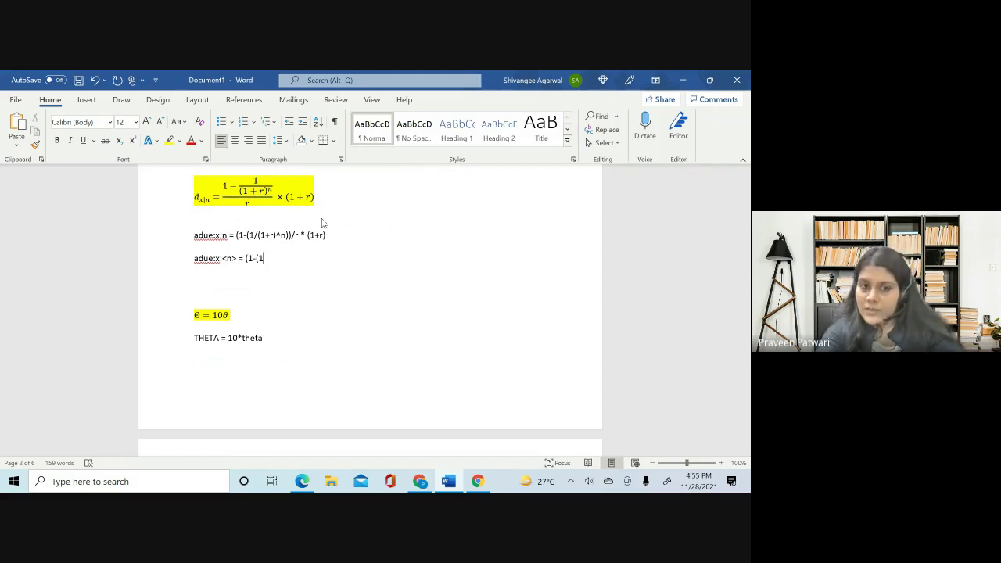
text(/)
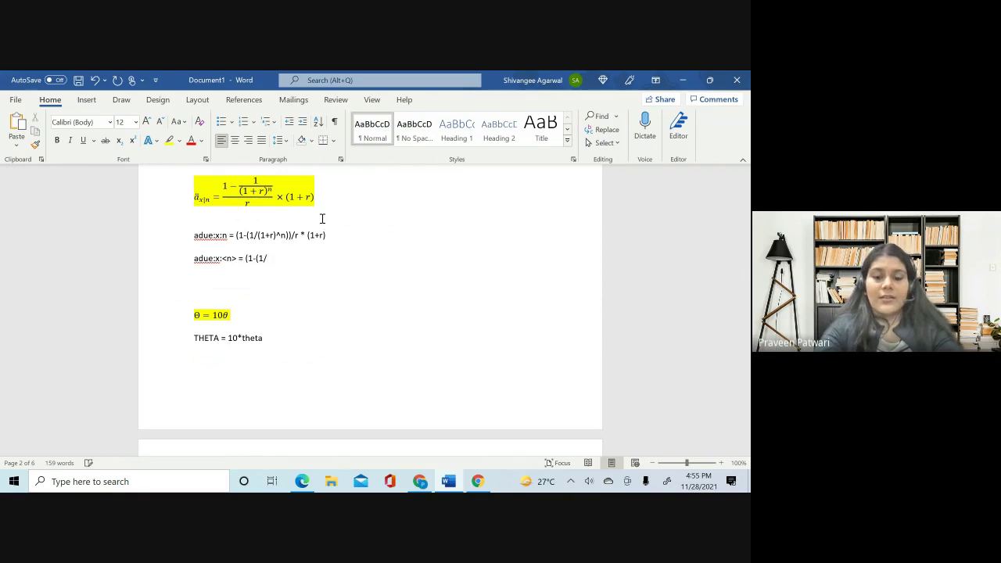
text((1+)
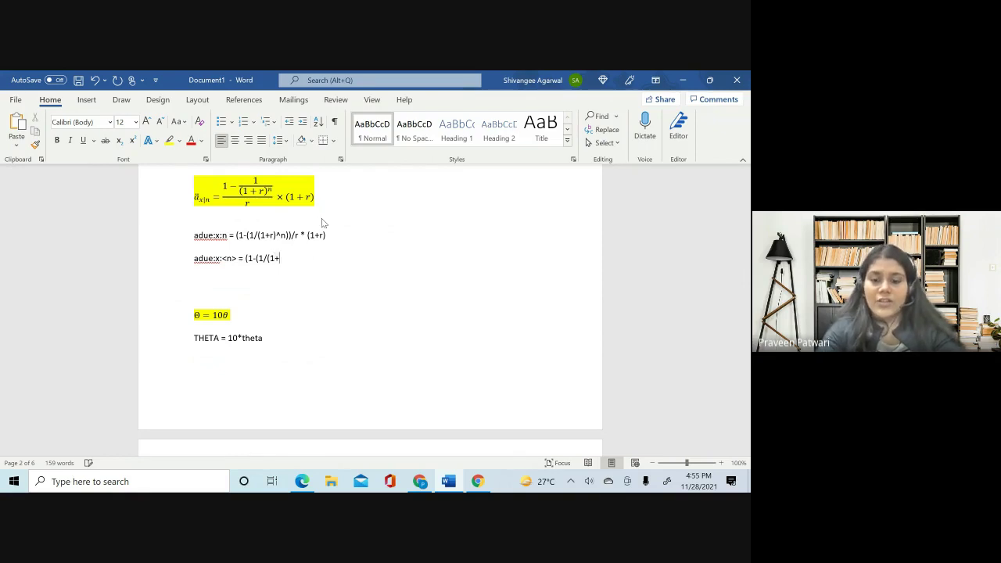
text(r))
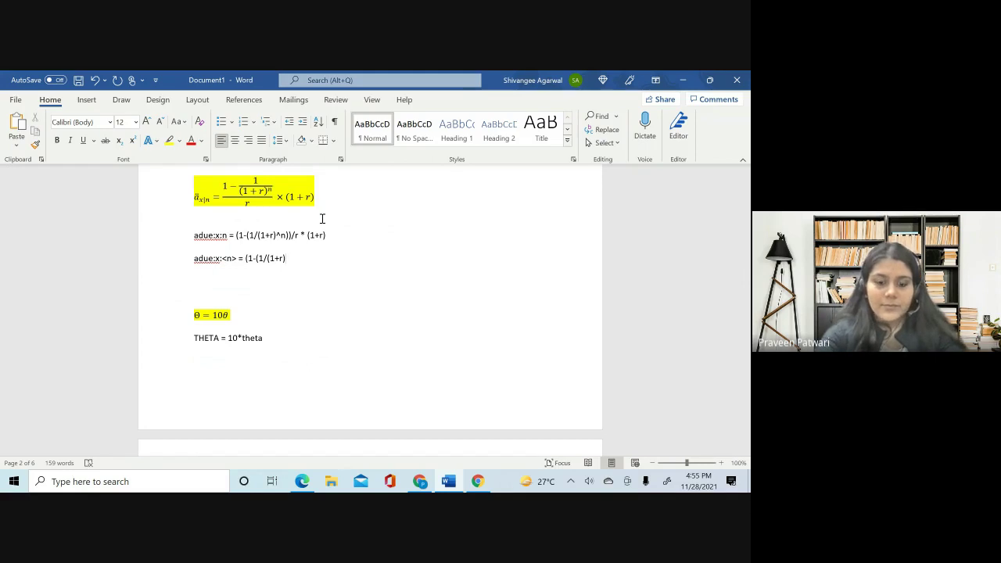
text(^n)))
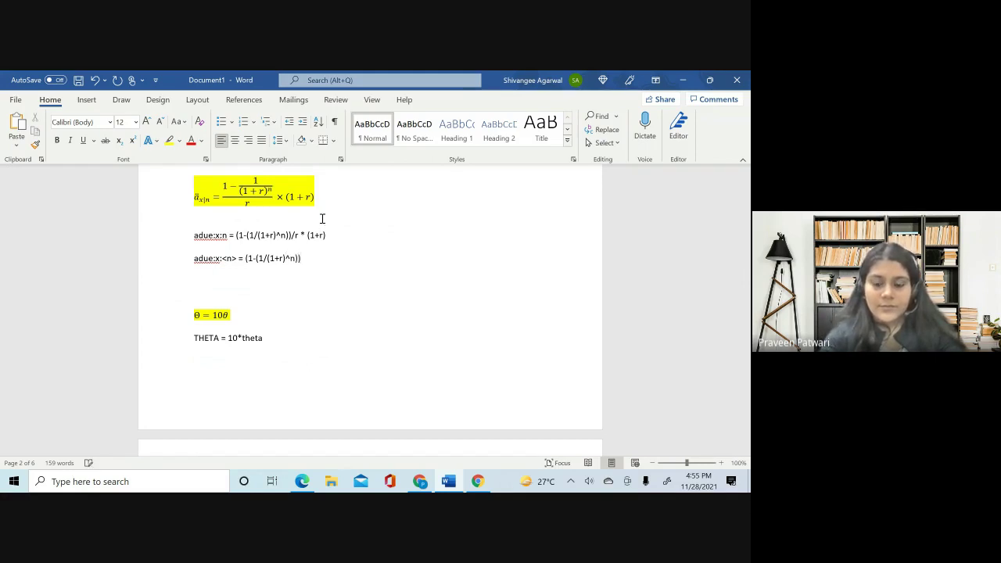
text(/r * (1+r))
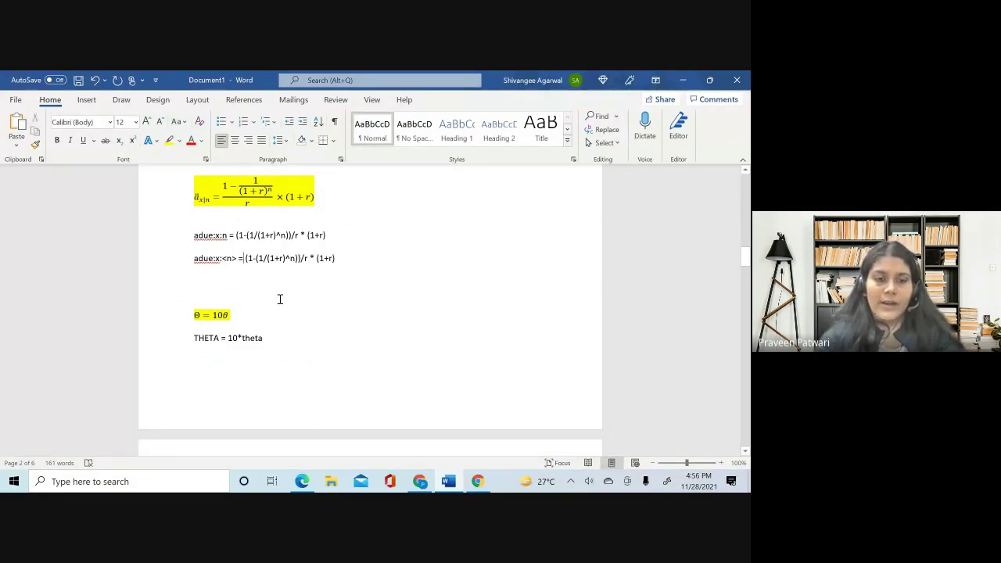
- Enclose the whole fraction before "* (1+r)" in an extra pair of parentheses, giving "((1-(1/(1+r)^n))/r)"
text(()
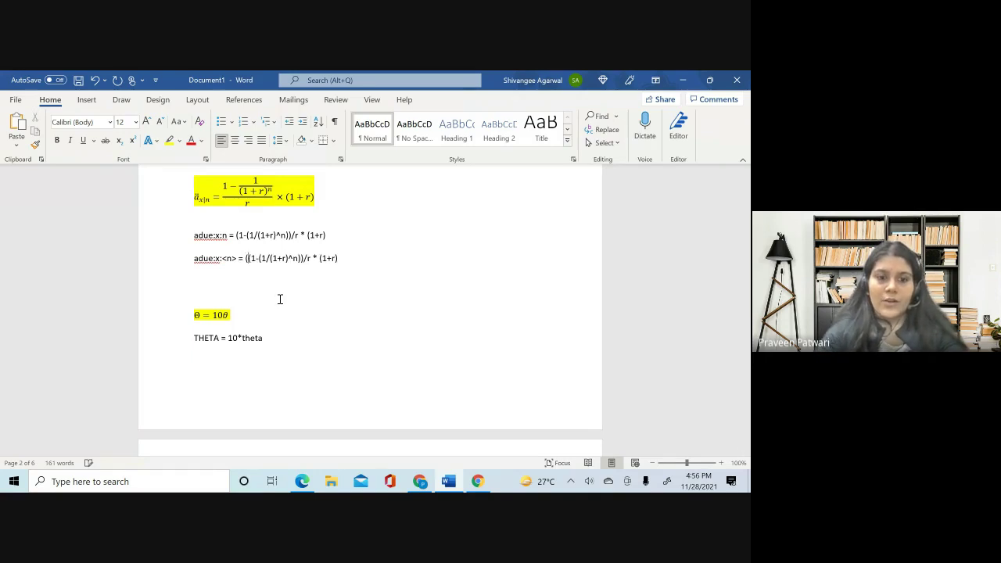
click(271, 191)
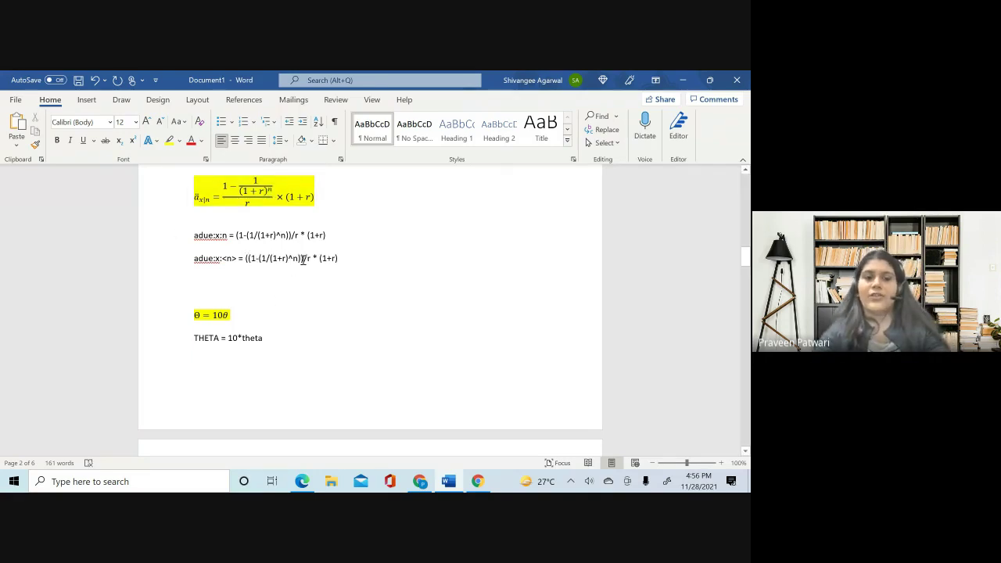
text())
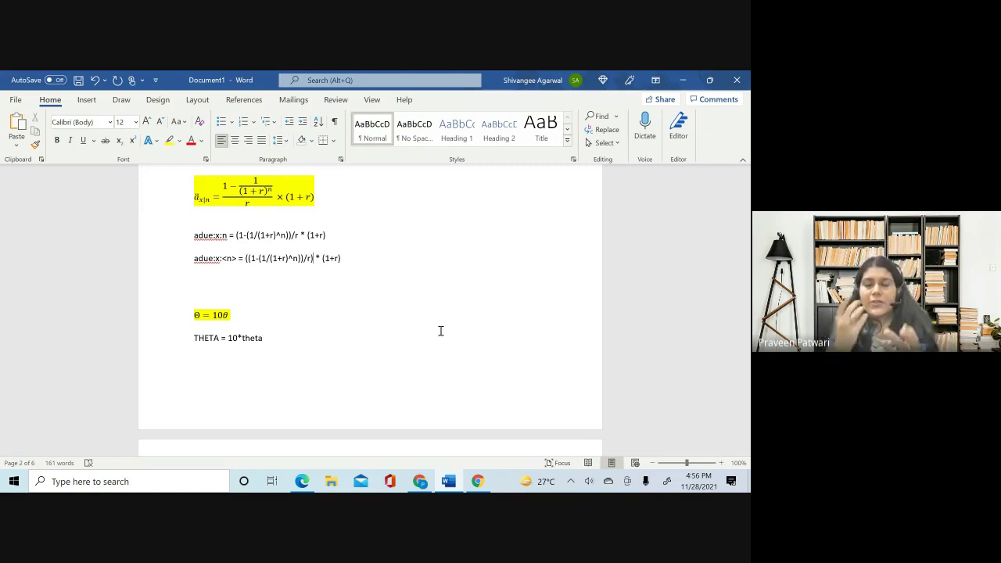
- Switch to the Google Meet call to check on the participants, and return to the Word document
click(420, 481)
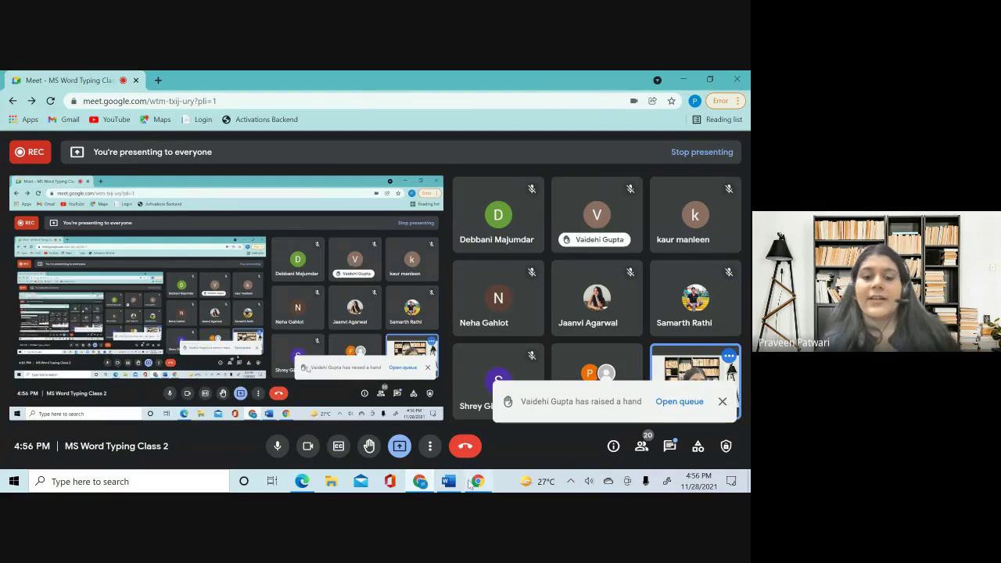
mouse_move(447, 484)
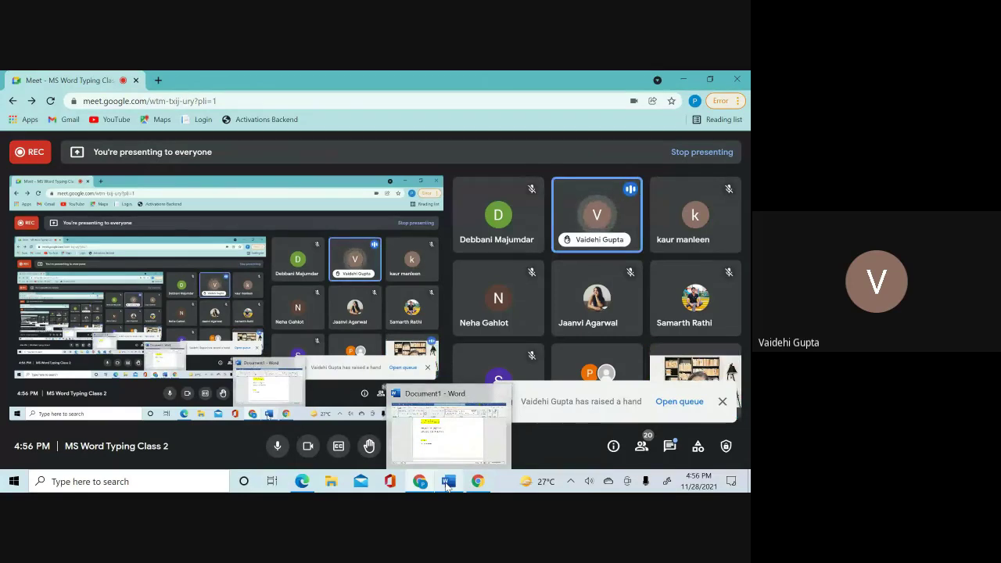
click(448, 483)
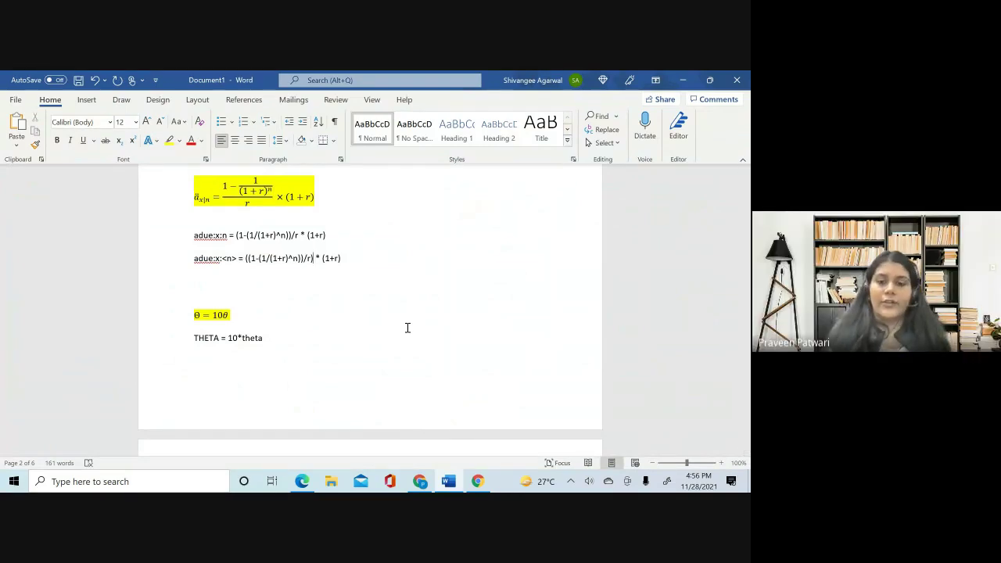
- Examine the compound interest and life table notation tables for how the annuity symbols with an n-year term are written
middle_click(407, 327)
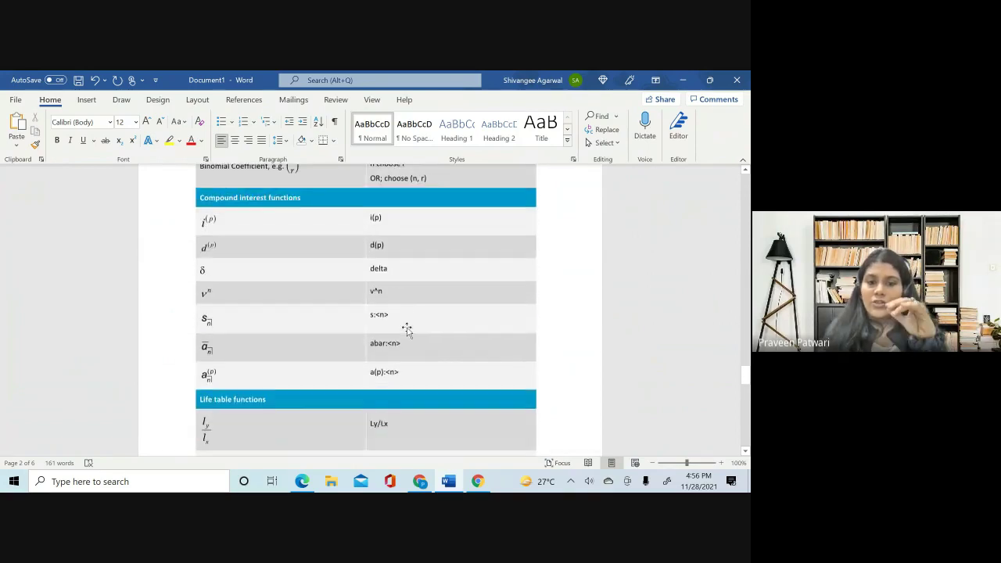
click(407, 328)
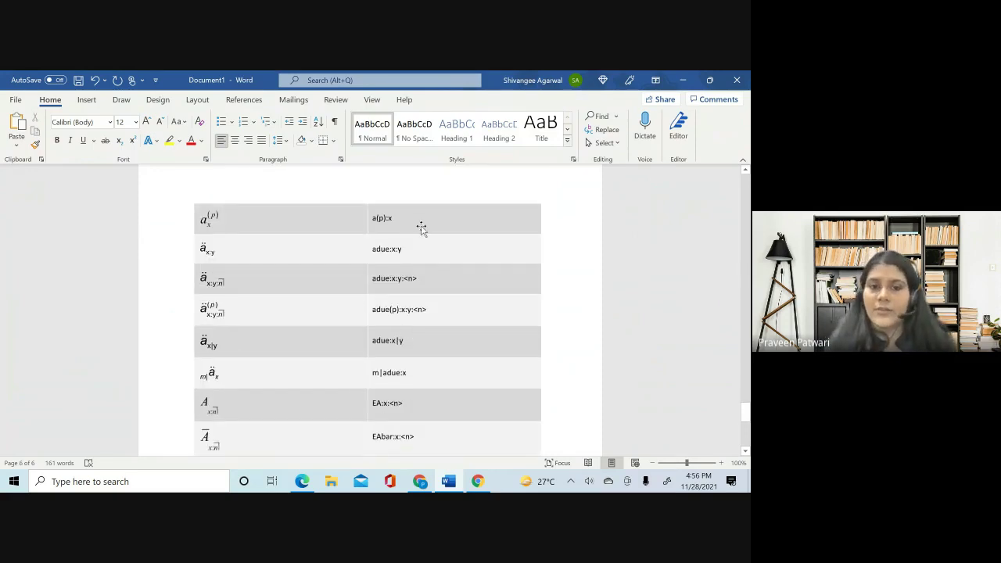
scroll(421, 227, down, 2)
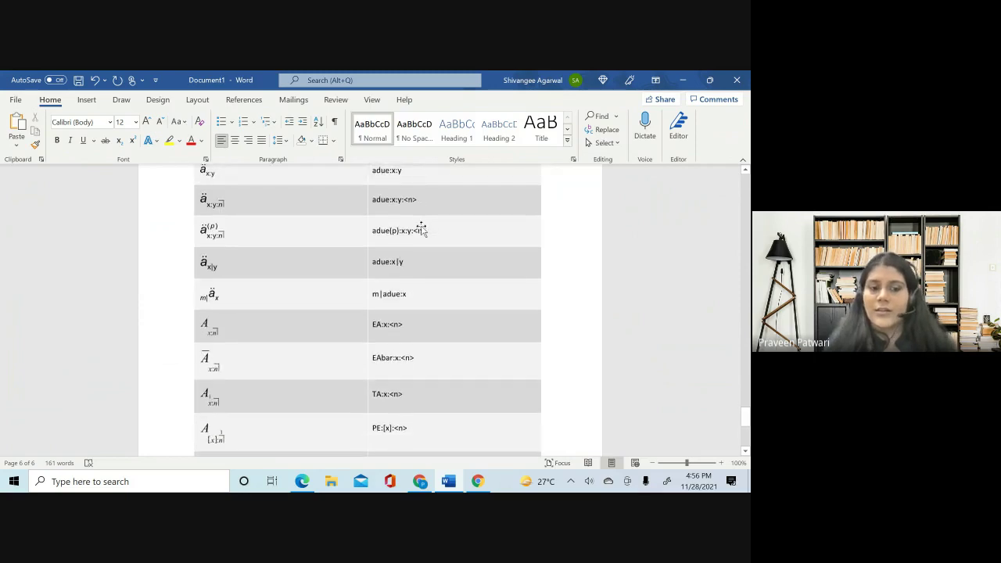
scroll(421, 226, up, 8)
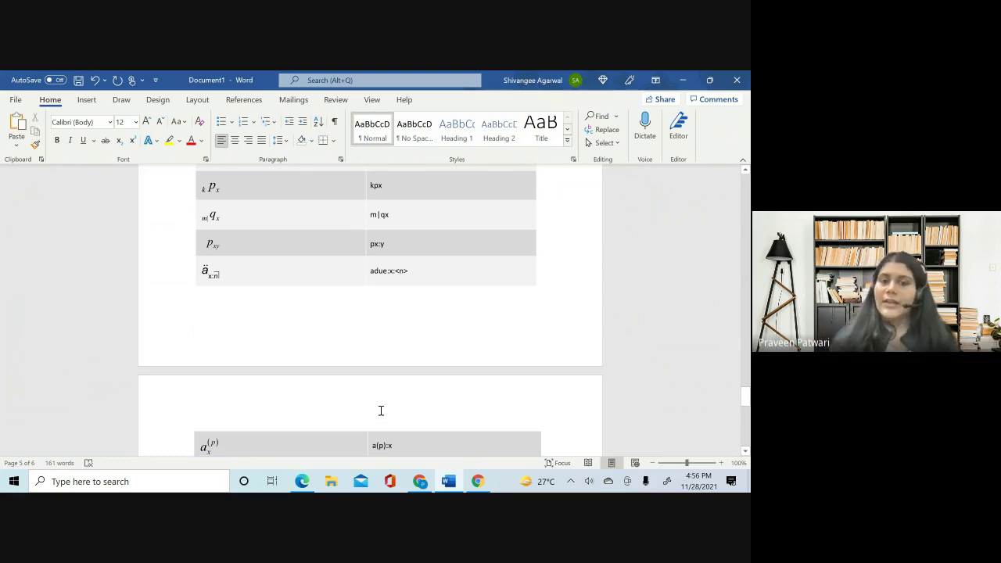
- Add a second plain-text notation, "THETA = 10 * theta", on a new line below "THETA = 10*theta"
scroll(381, 411, up, 15)
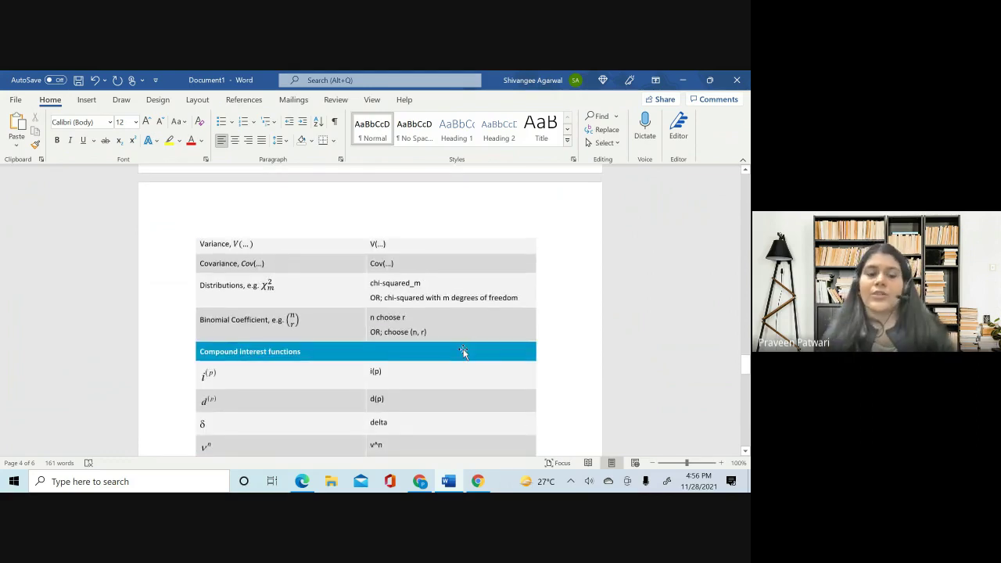
scroll(462, 352, down, 10)
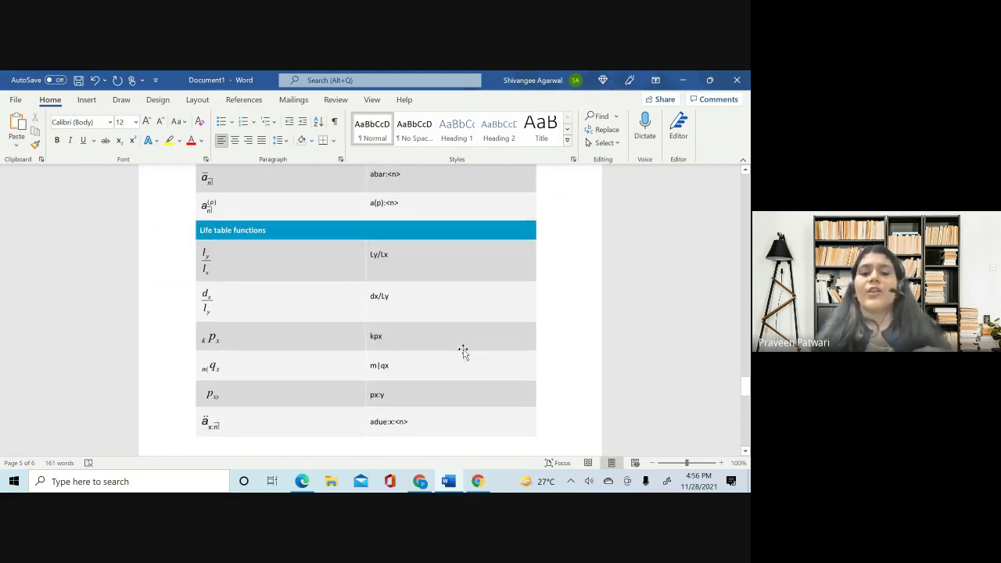
scroll(463, 352, up, 15)
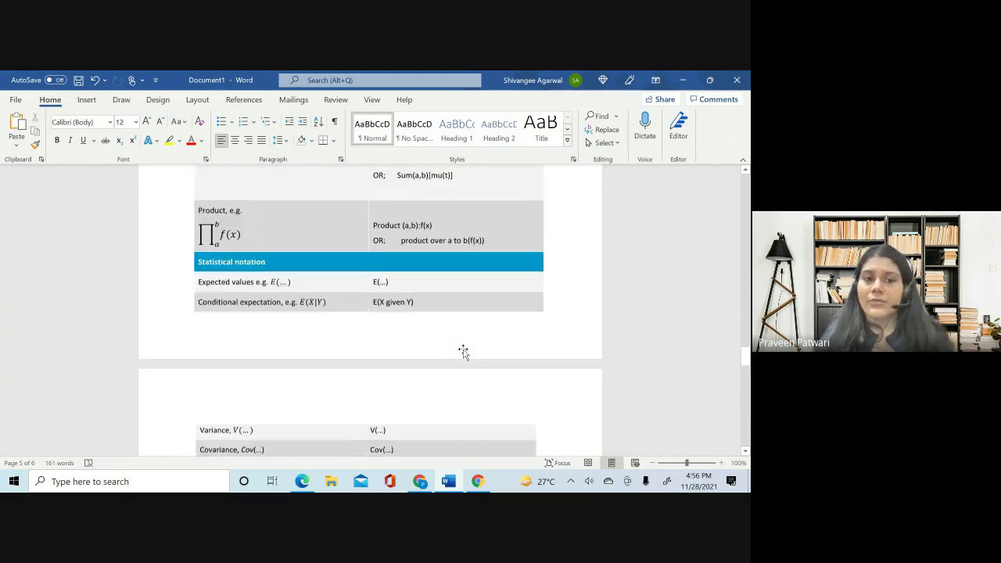
scroll(464, 349, up, 20)
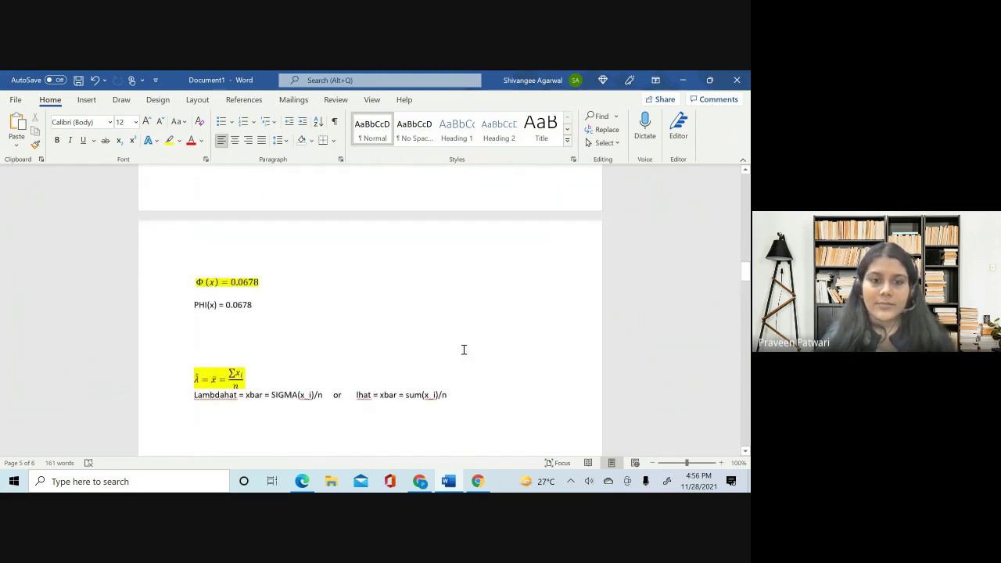
scroll(463, 350, up, 5)
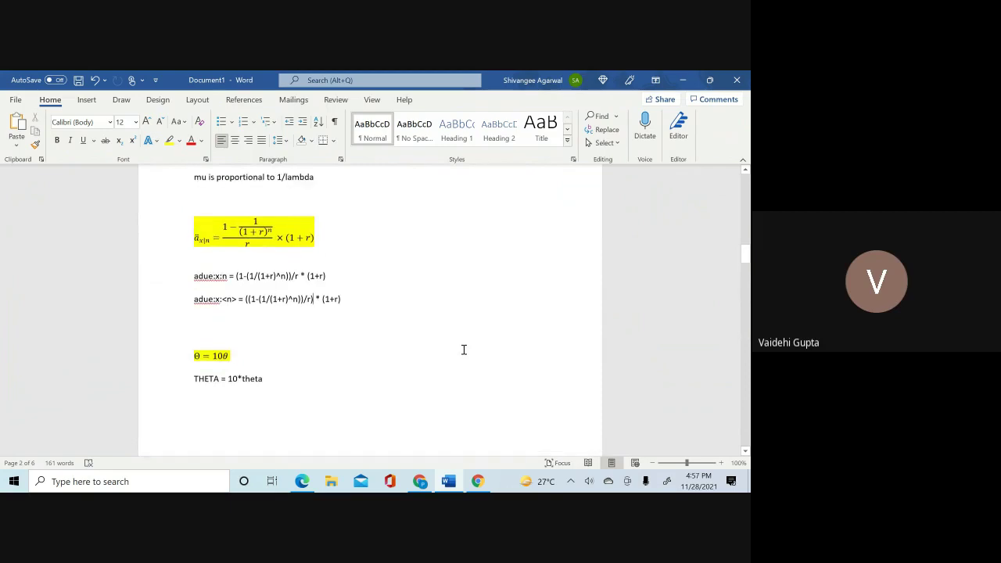
click(292, 375)
scroll(291, 374, down, 2)
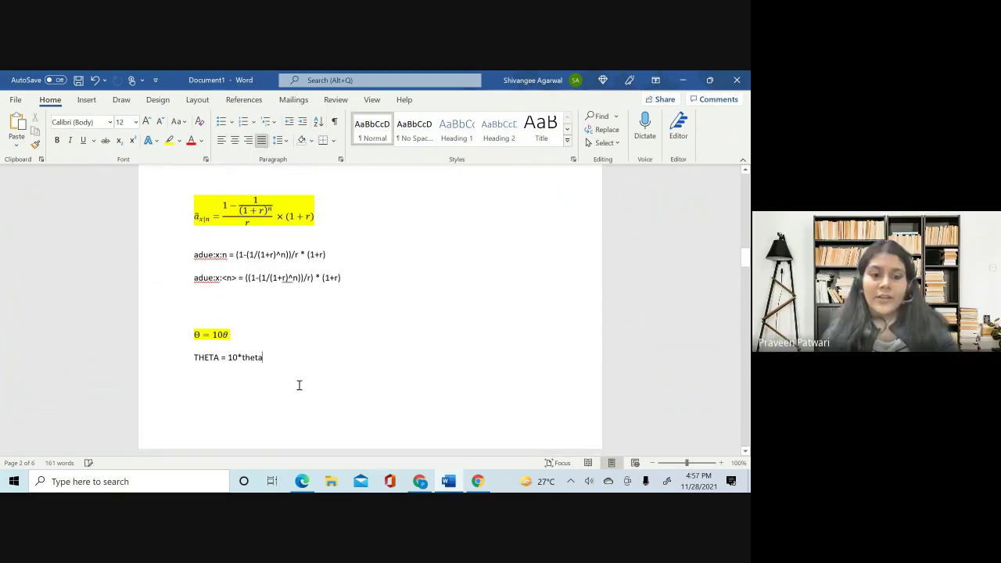
key(Return)
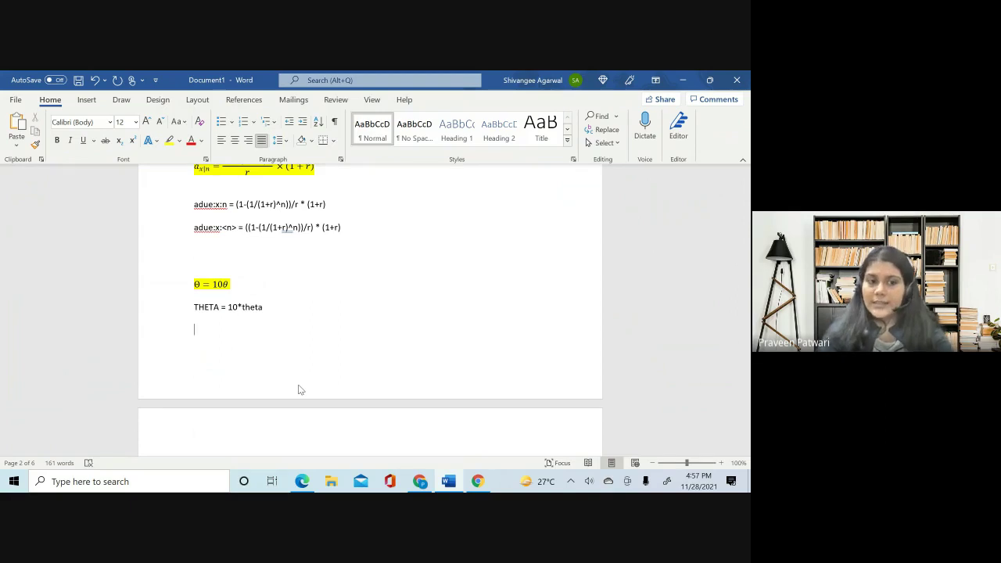
text(THETA)
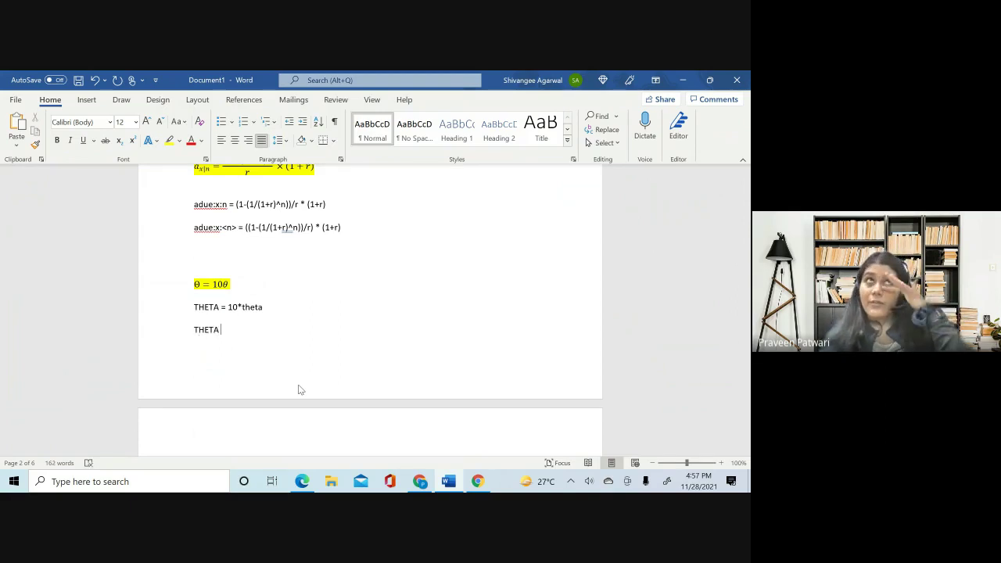
text( = )
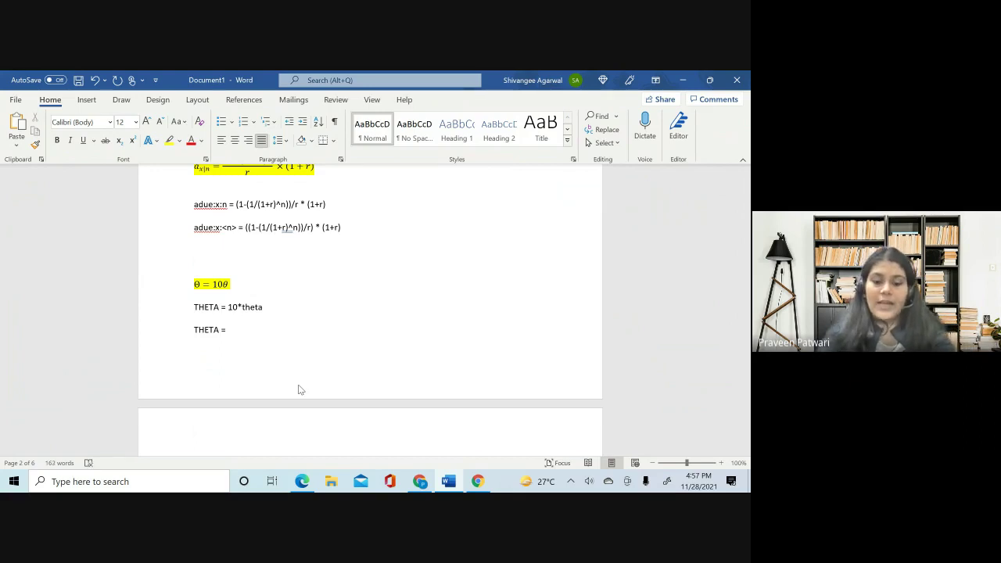
text(10 * theta)
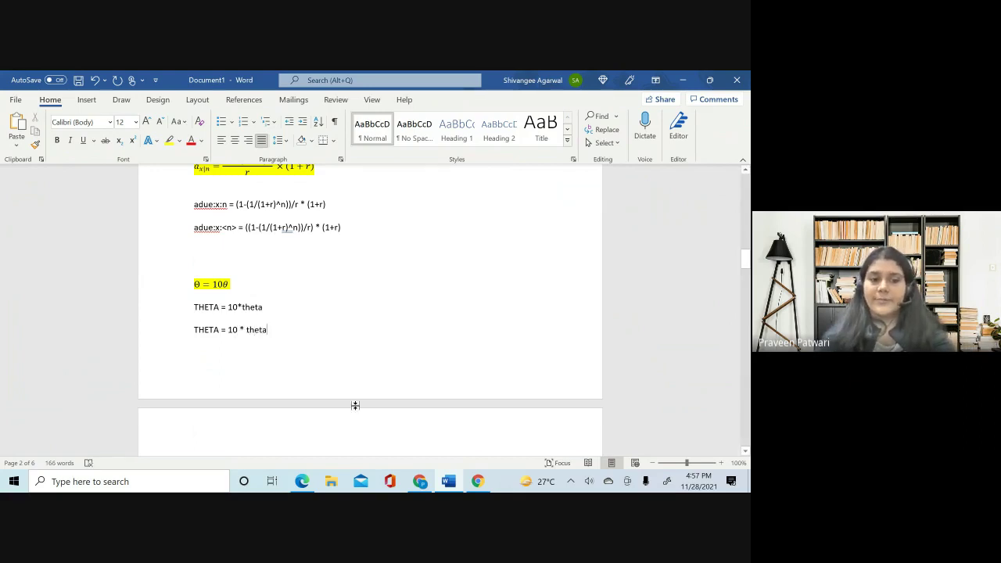
- Write "PHI (x) = 0.0678" on the empty line below the existing PHI notation
scroll(355, 405, down, 3)
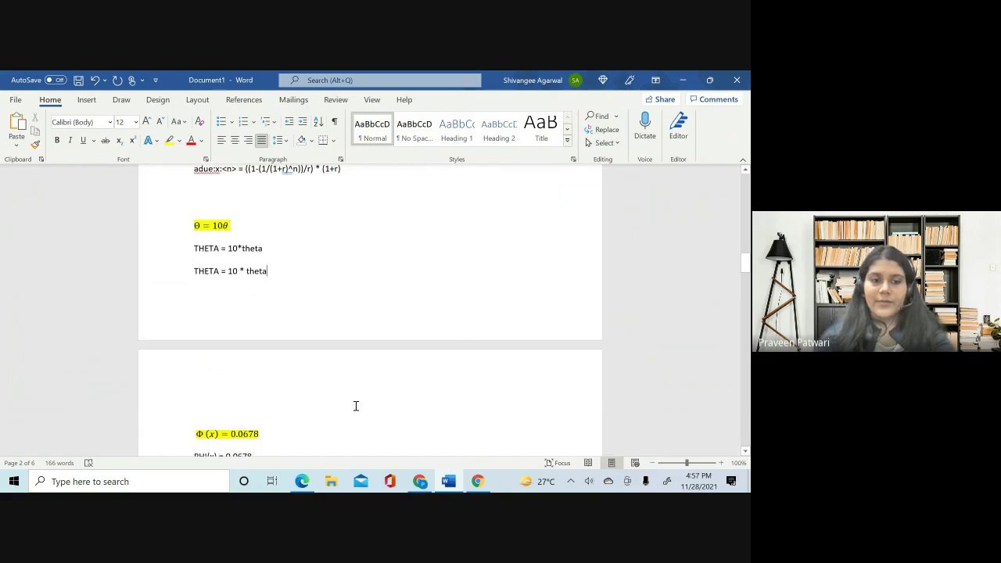
scroll(355, 406, down, 2)
click(230, 344)
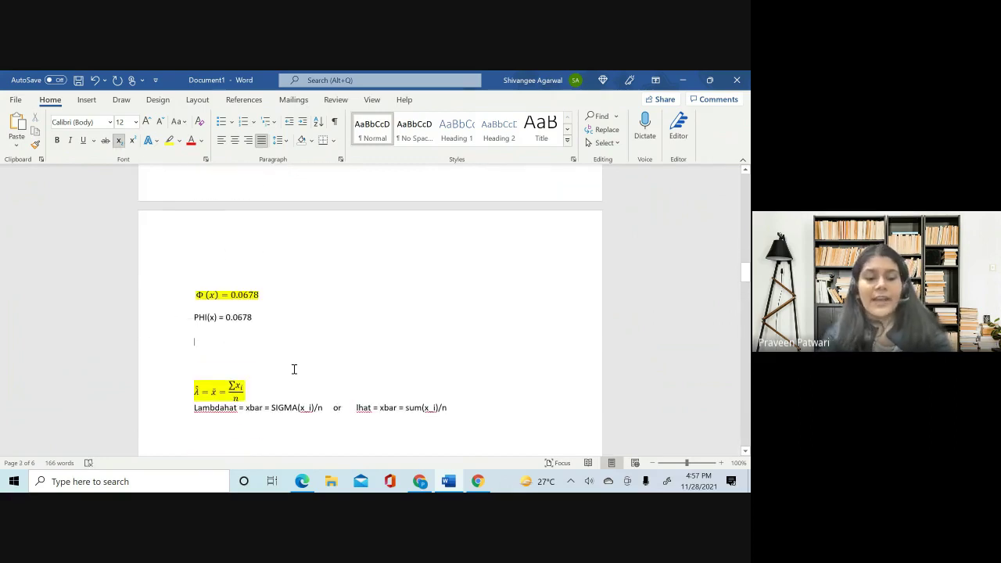
text(PHI)
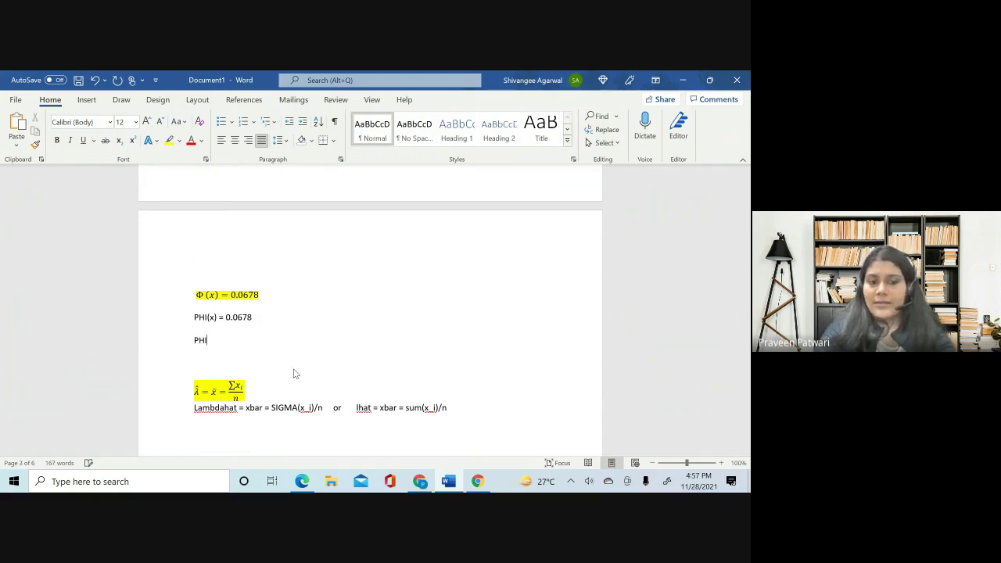
text( (x) = )
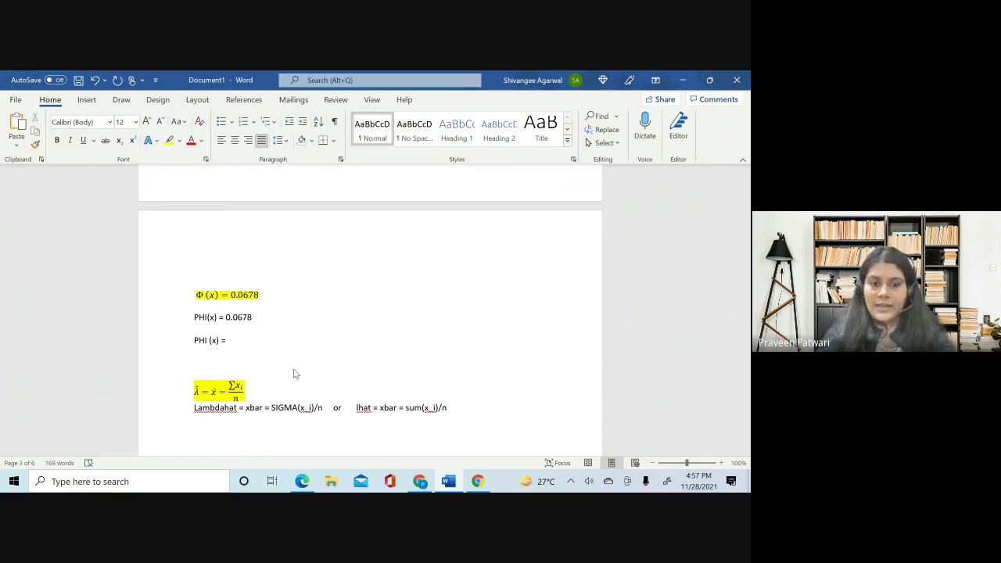
text(0.0678)
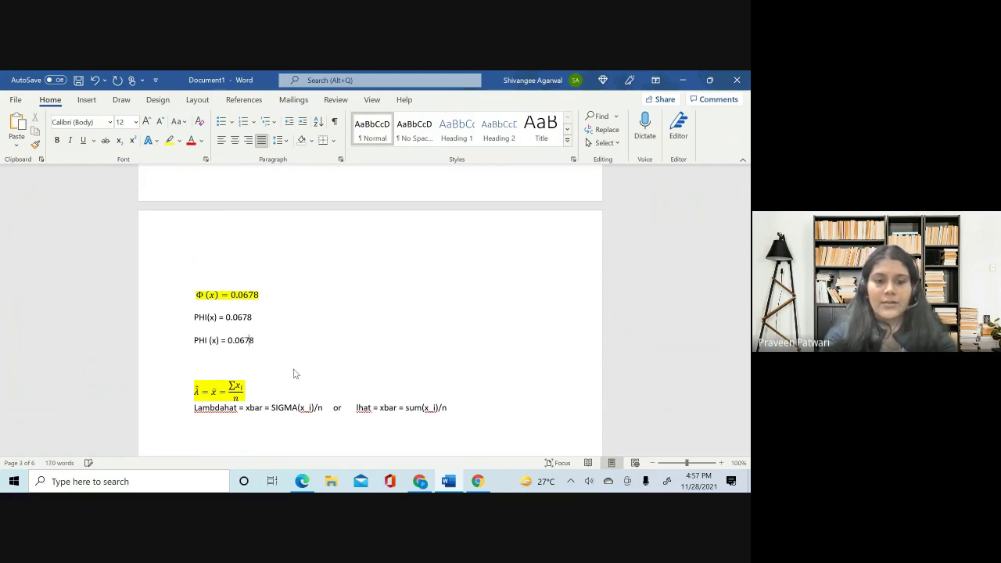
- Insert carets into the first lambda-hat notation so that its terms read "Lambda^hat" and "x^bar"
scroll(360, 389, down, 3)
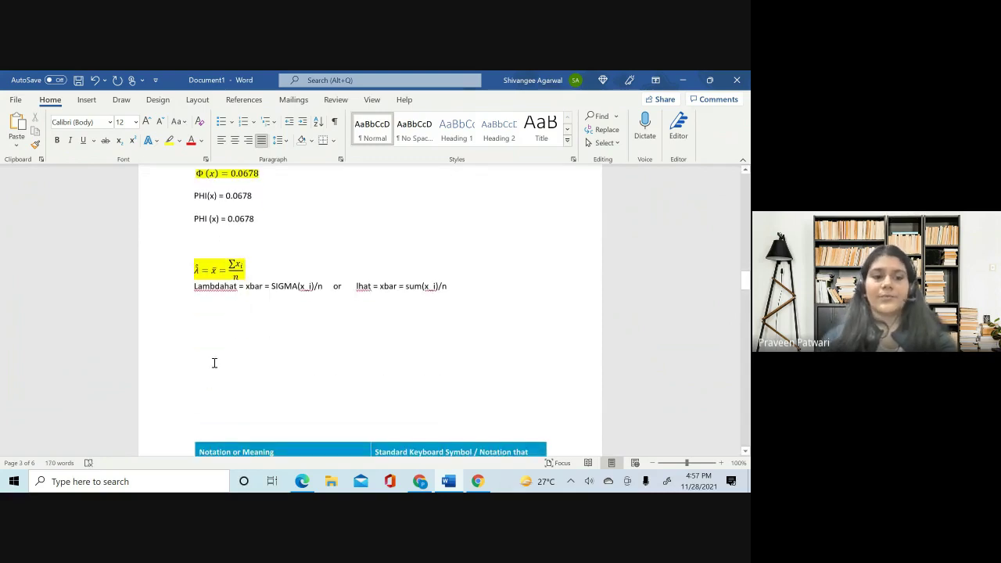
click(213, 363)
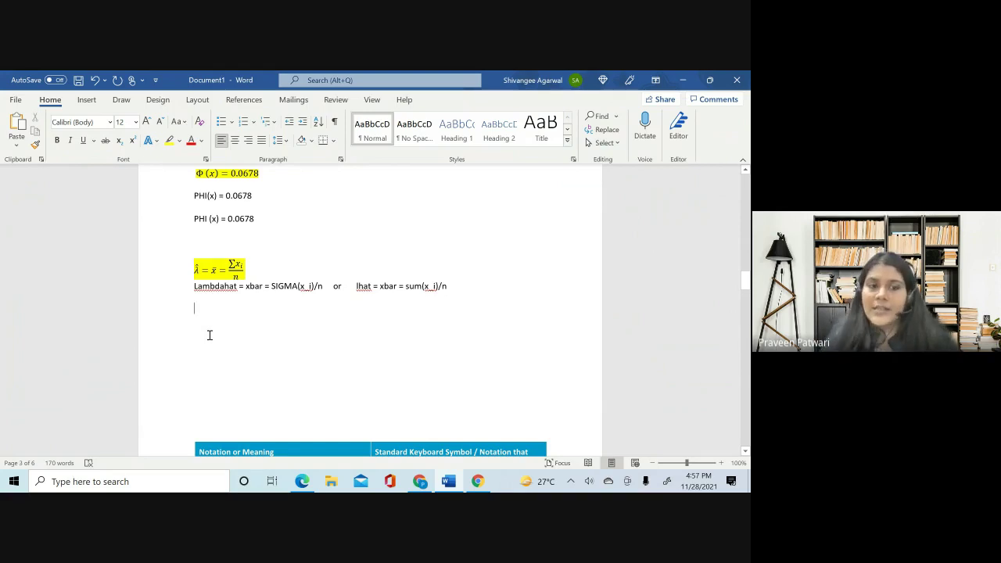
click(224, 285)
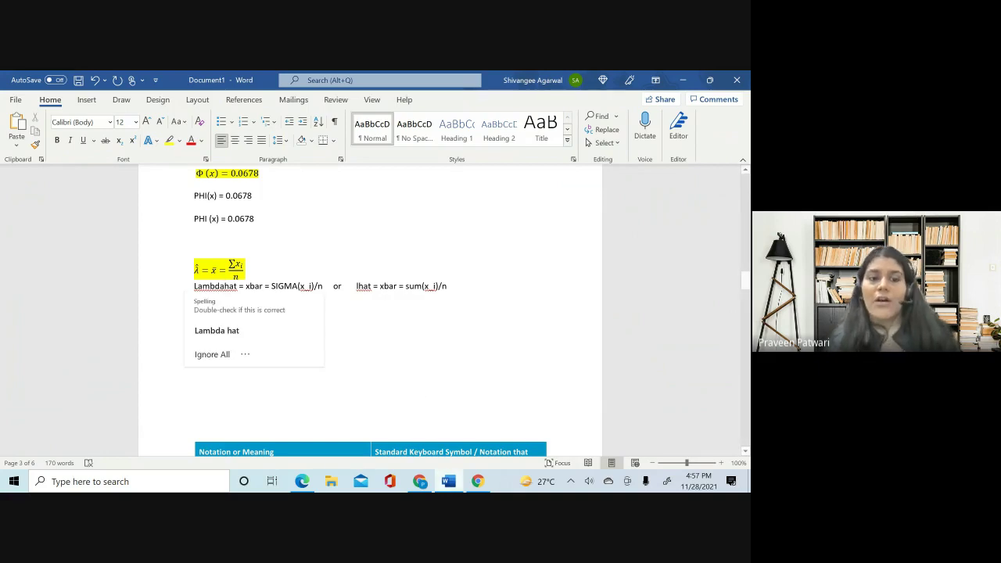
mouse_move(448, 480)
click(216, 330)
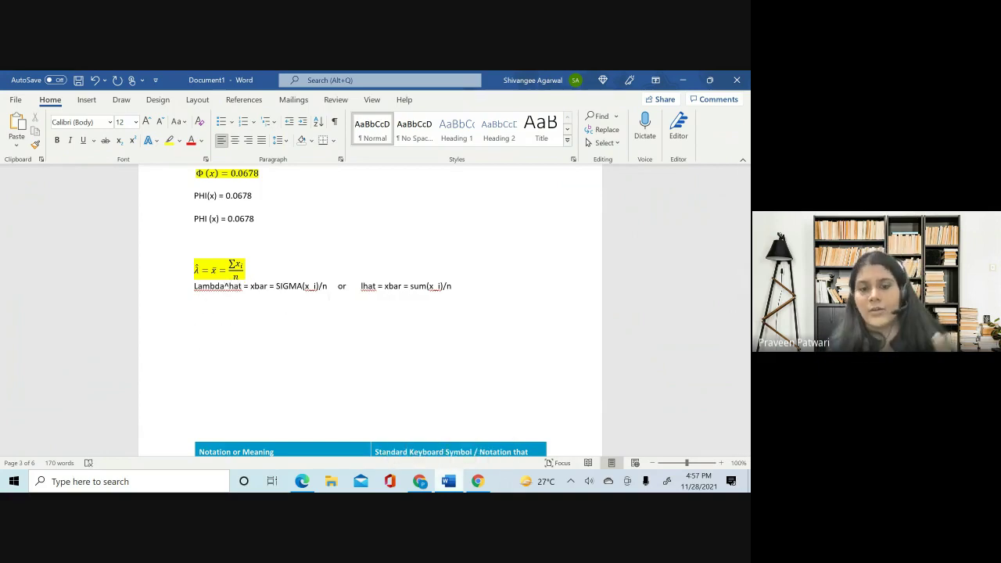
click(256, 286)
text(^)
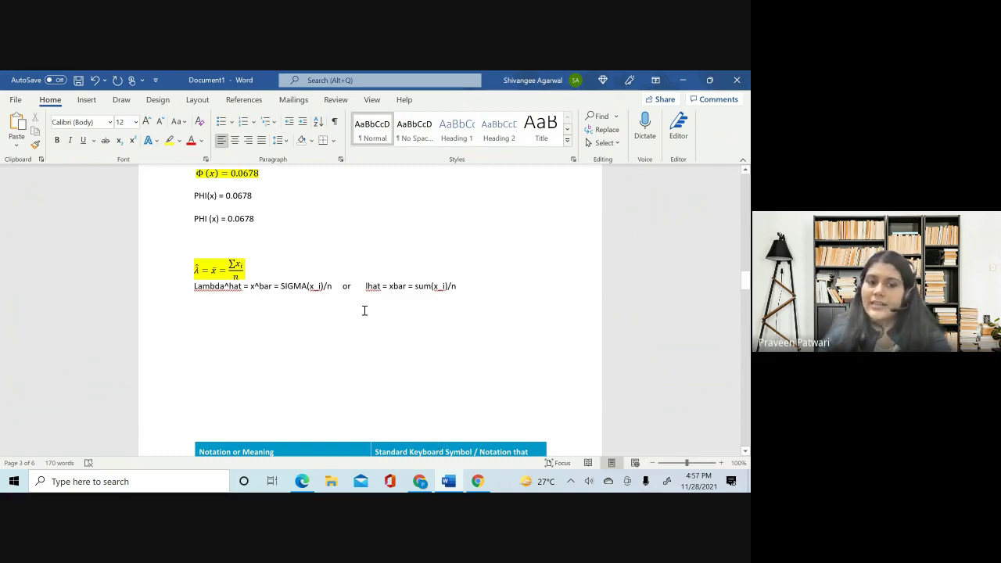
- Write "Lhat = xbar = sum(1,10) : x_i)" on the line below the lambda-hat notations
click(184, 310)
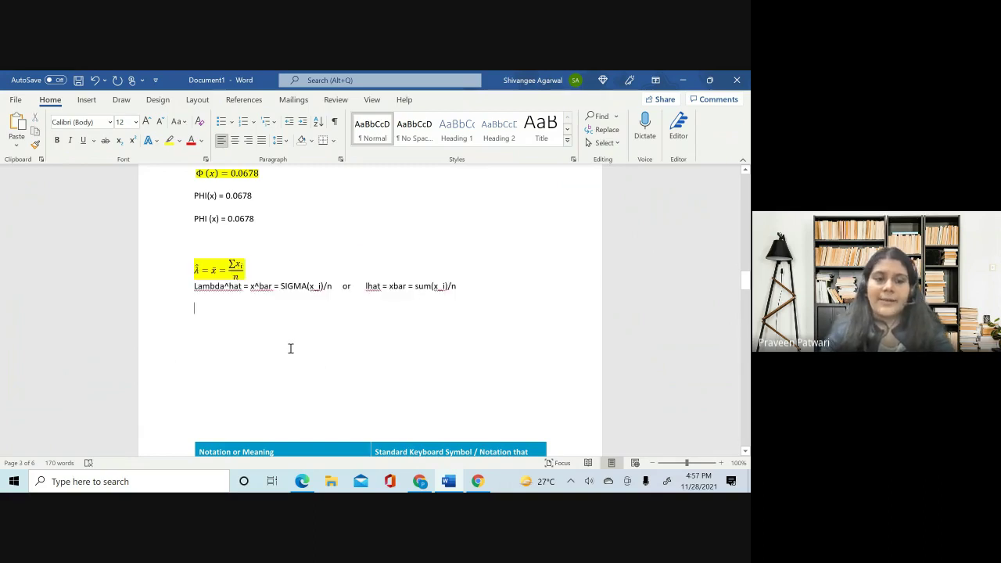
text(lhat = xbar = )
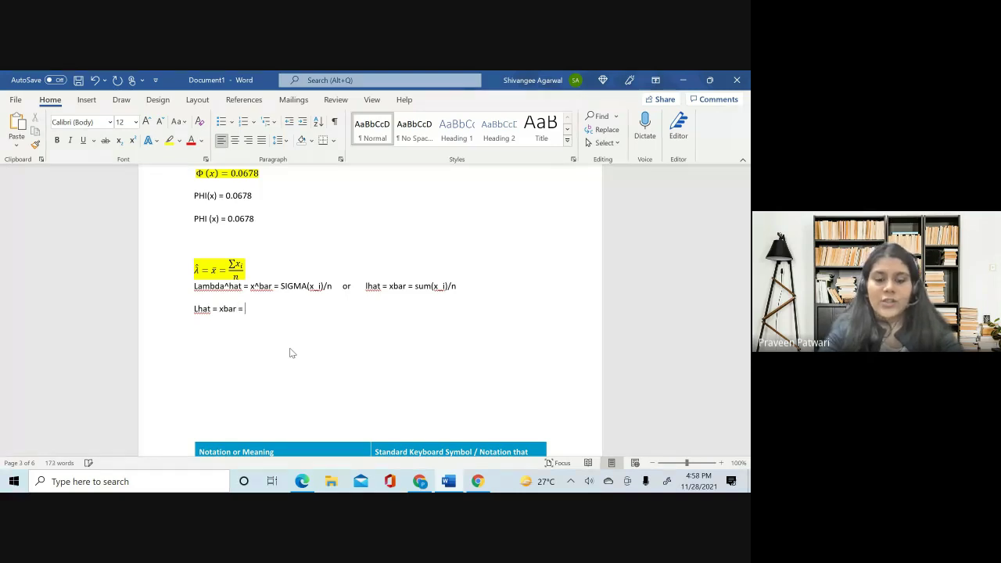
text(sum()
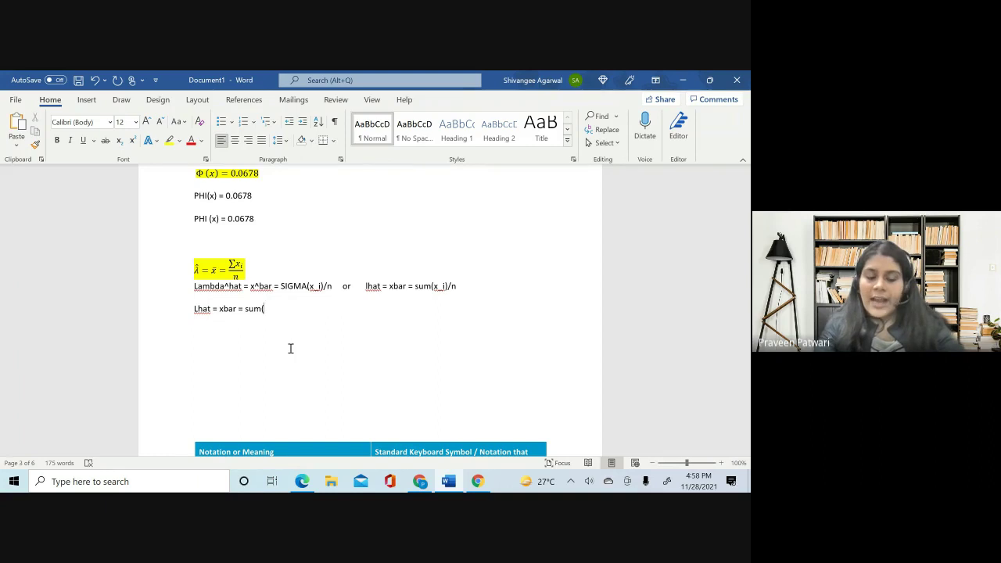
text(1)
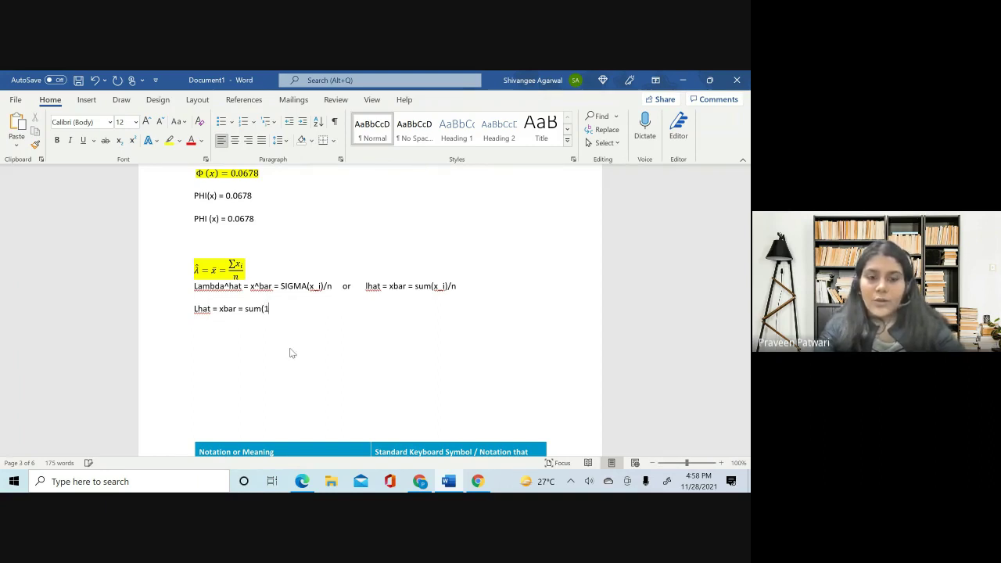
text(,10))
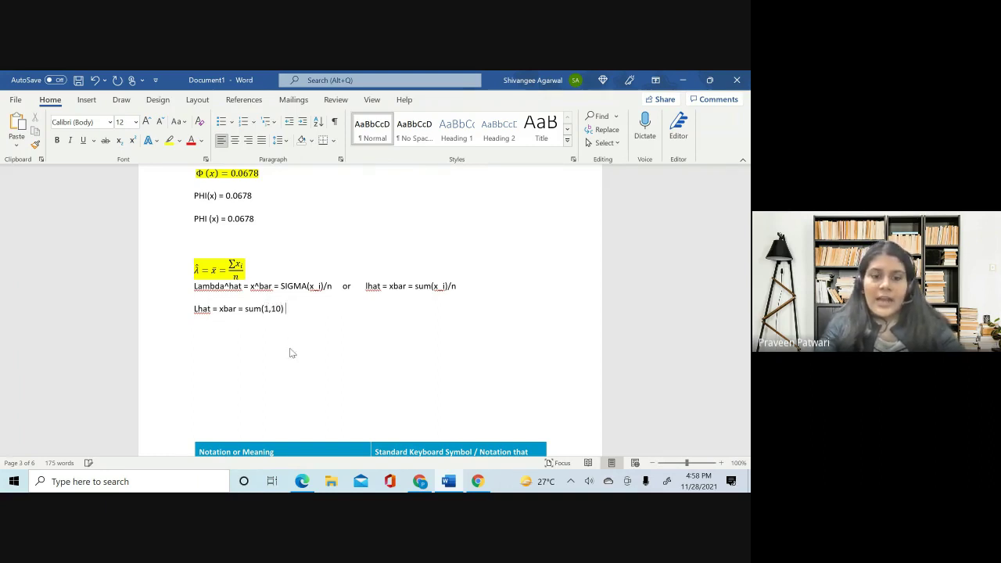
text( :)
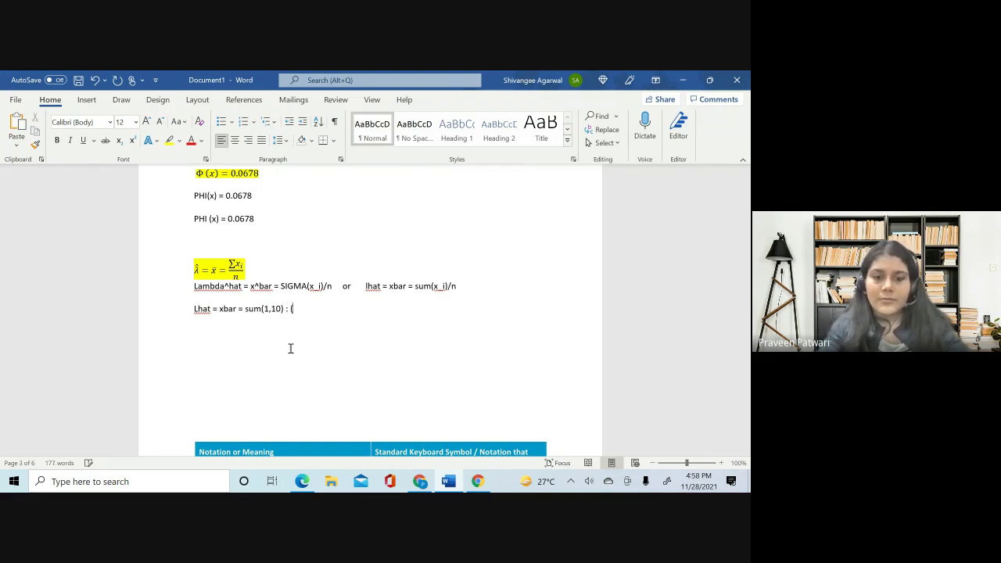
text( x_i)
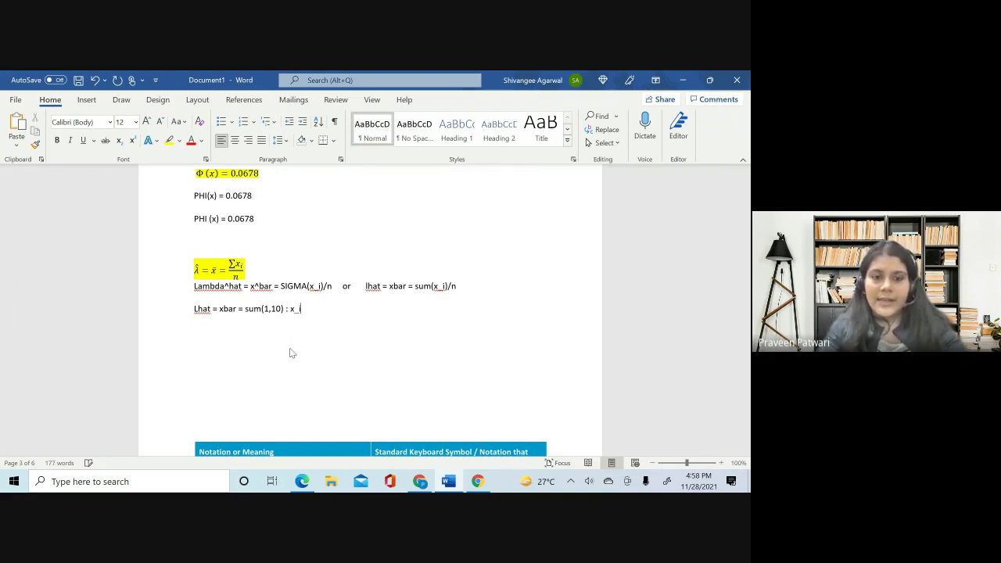
text())
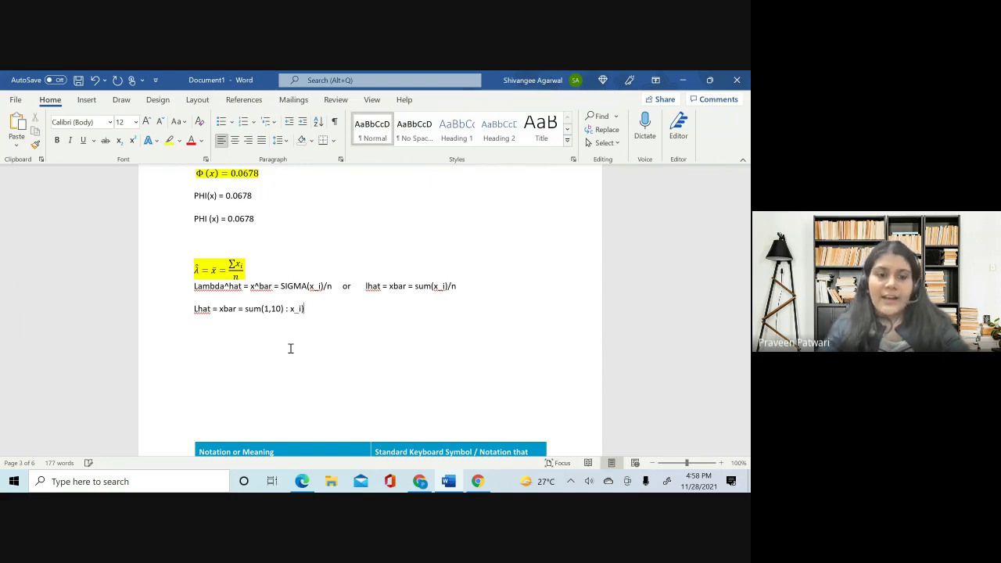
- Open a parenthesis before "sum(1,10)" and append "/n", giving "(sum(1,10) : x_i)/n"
click(245, 311)
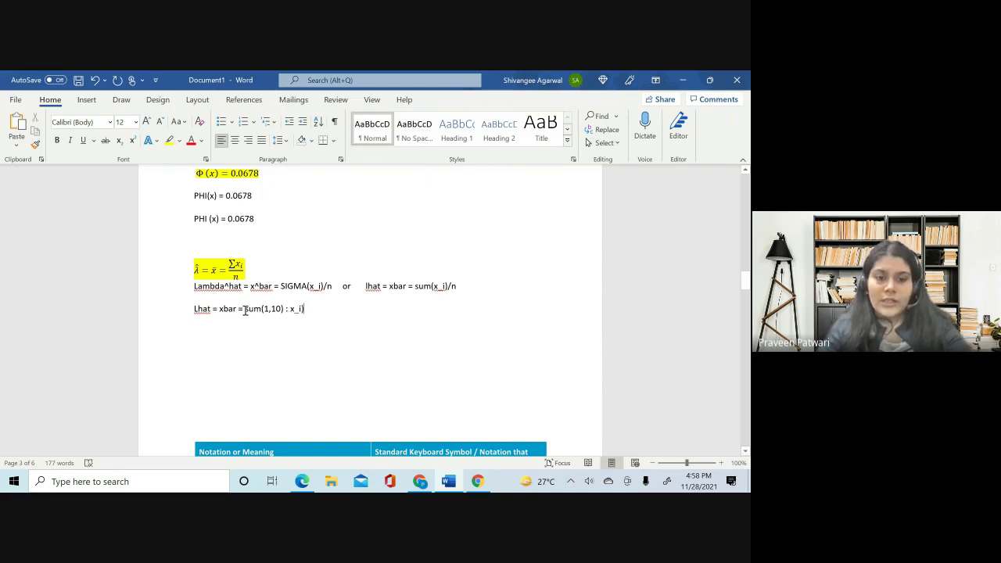
text(()
click(315, 310)
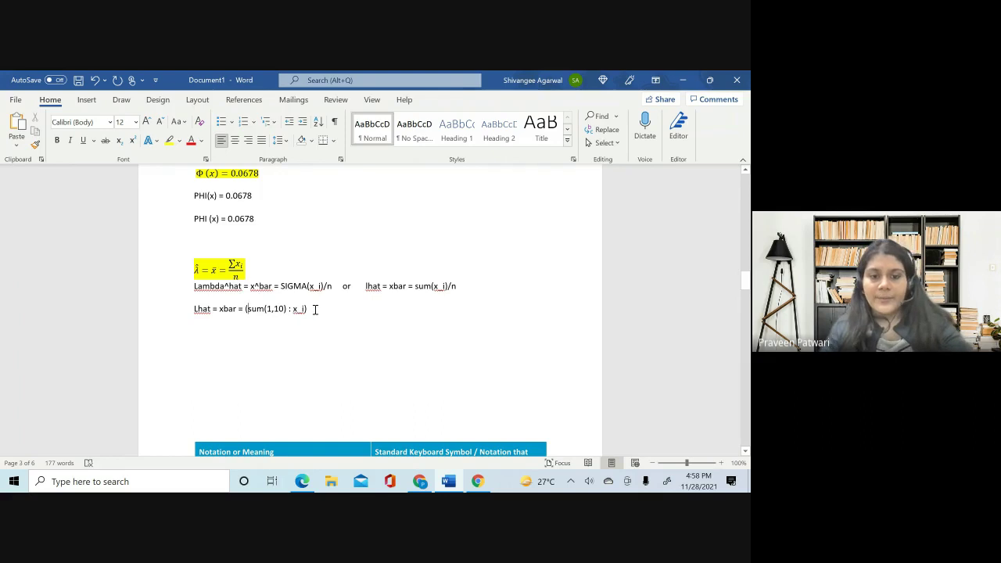
text(/n)
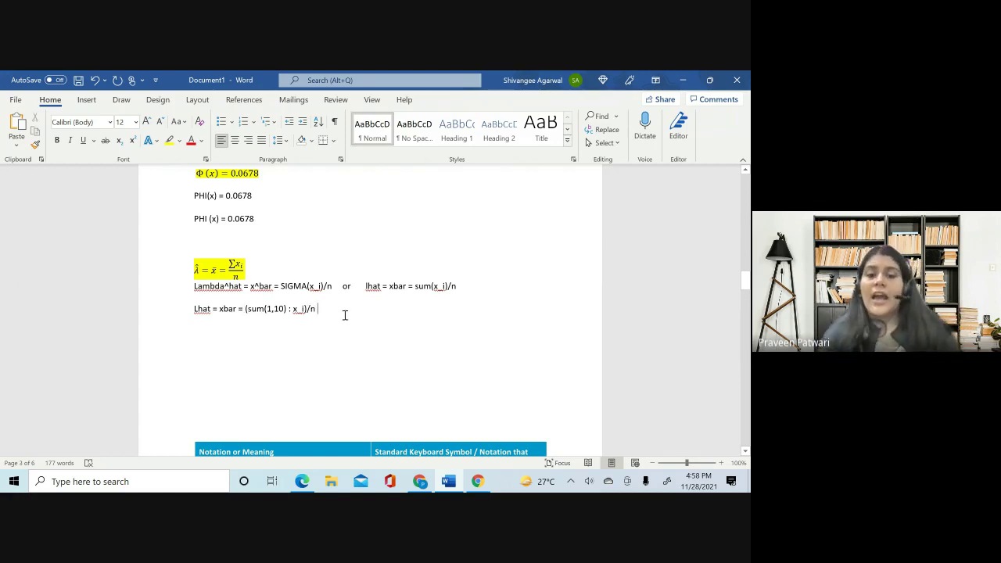
- Insert a space between "sum" and "(x_i)" in the lhat notation and compare it with the "sum(1,10)" version below
drag(366, 287, 454, 286)
click(464, 401)
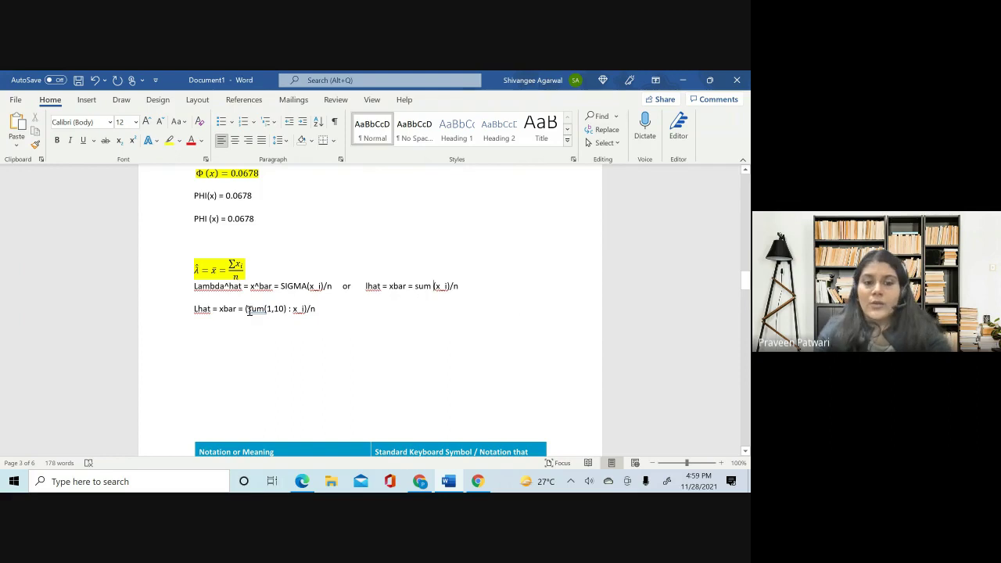
drag(238, 308, 295, 321)
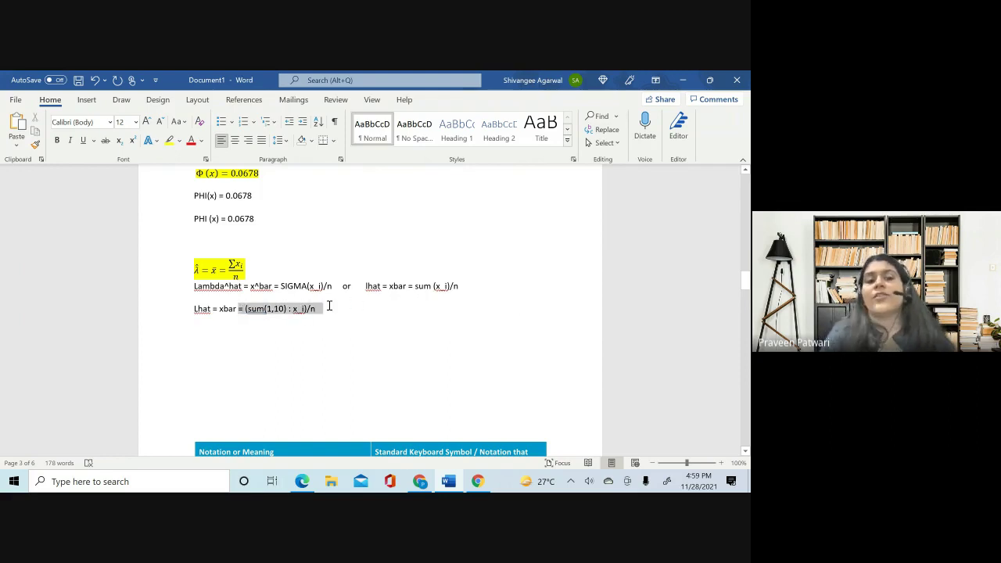
click(380, 331)
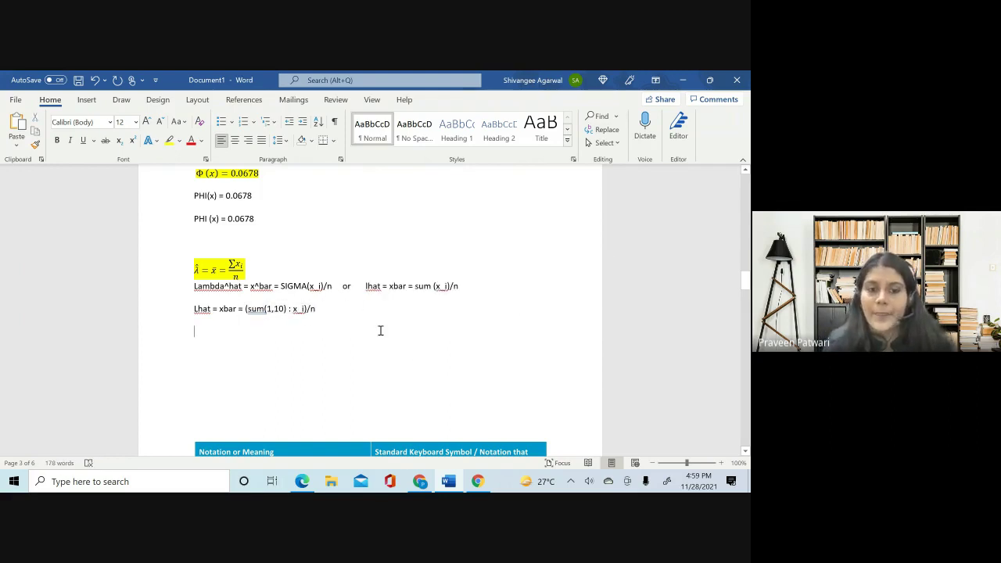
scroll(380, 330, down, 5)
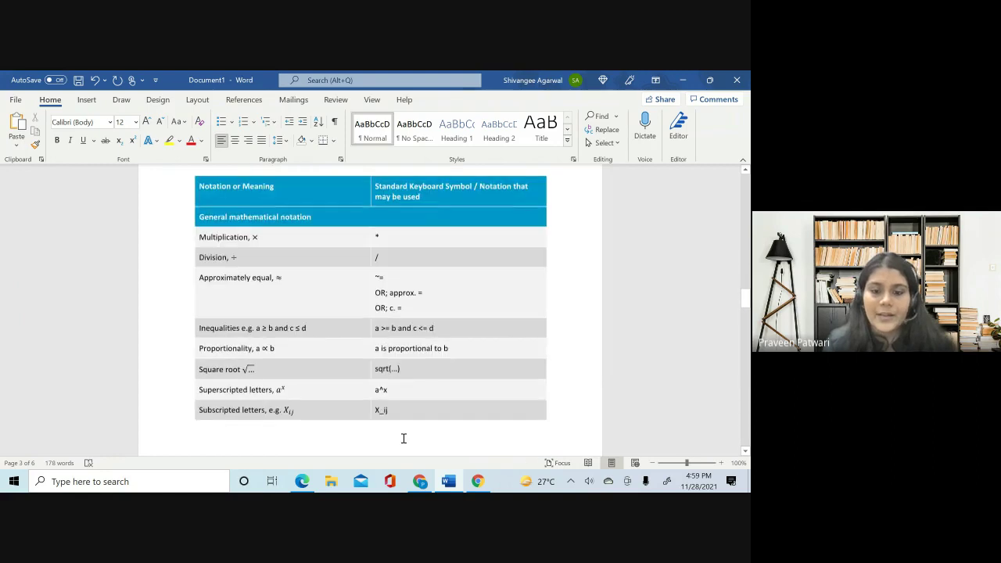
- Return to Word from the meeting window, highlight "adue:" in the second annuity-due notation, and add a blank line below that notation
click(422, 481)
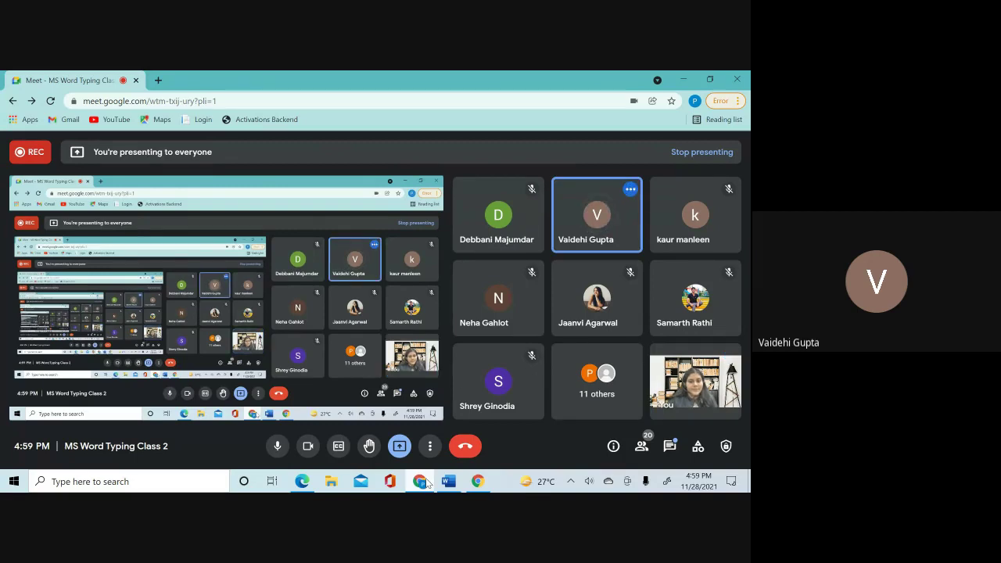
click(448, 481)
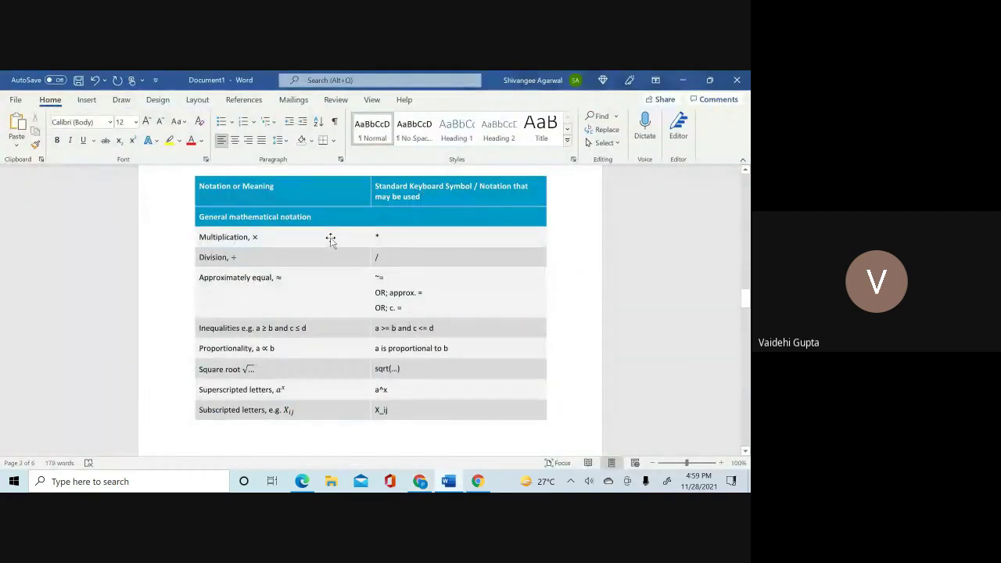
scroll(330, 239, up, 10)
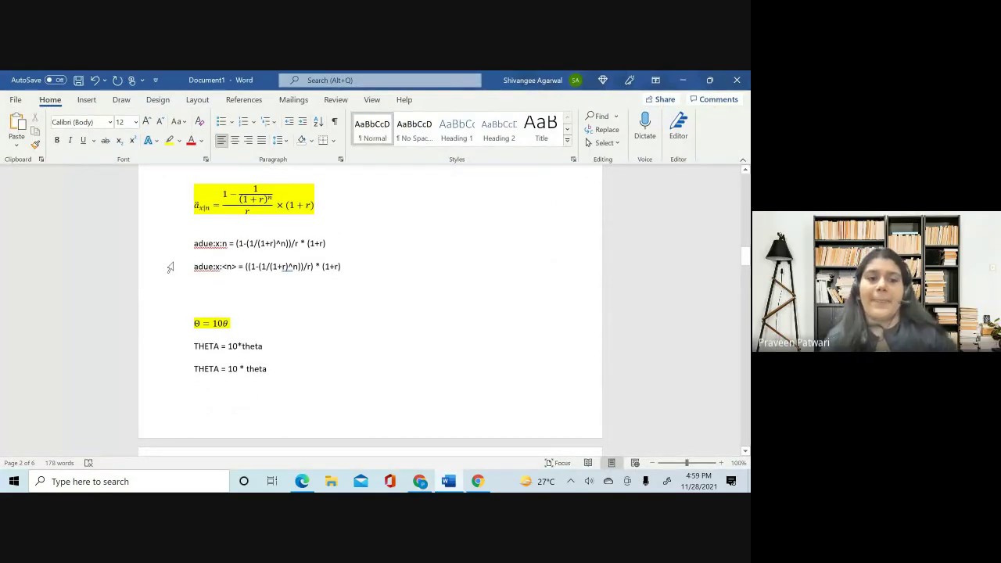
scroll(321, 288, up, 1)
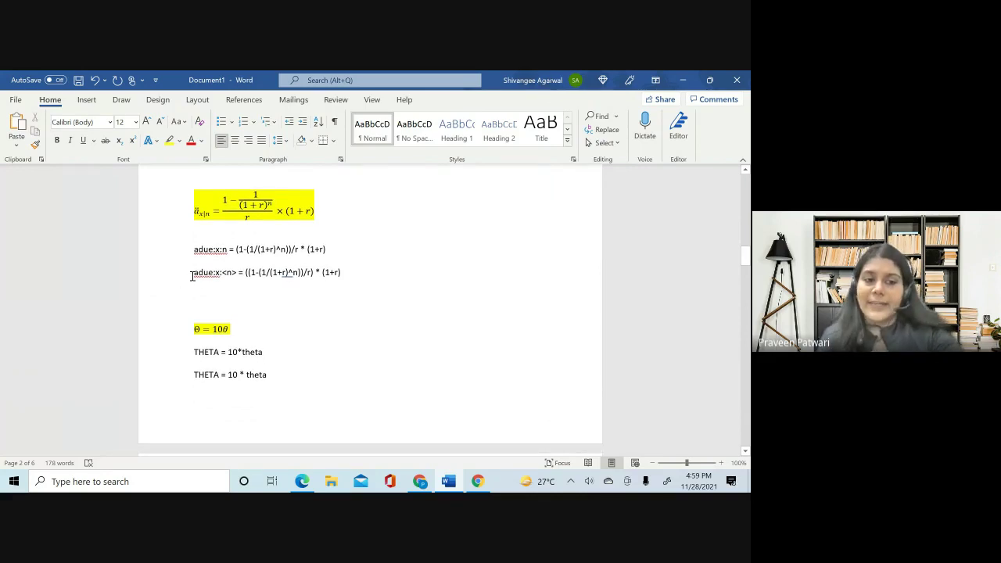
drag(194, 273, 215, 275)
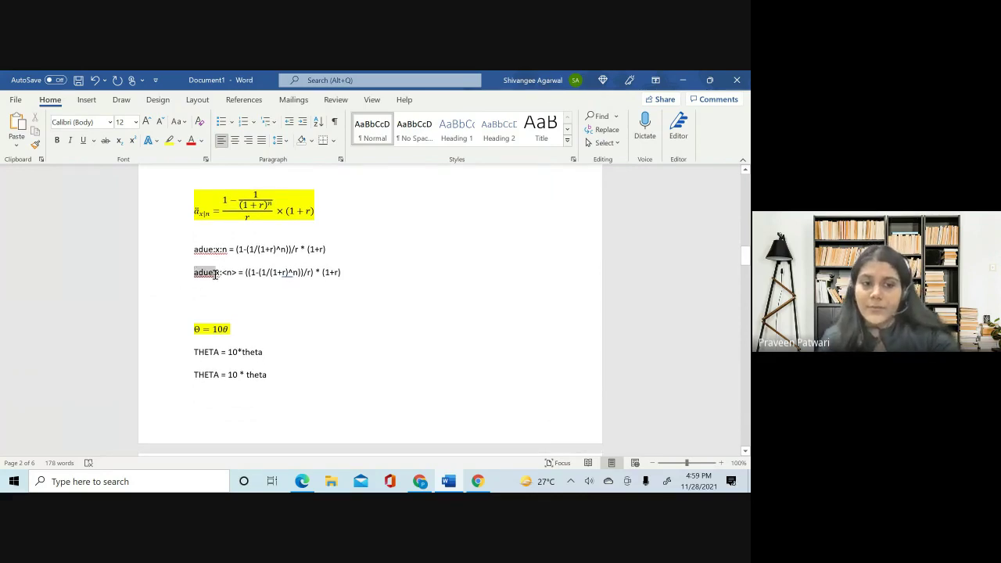
click(231, 285)
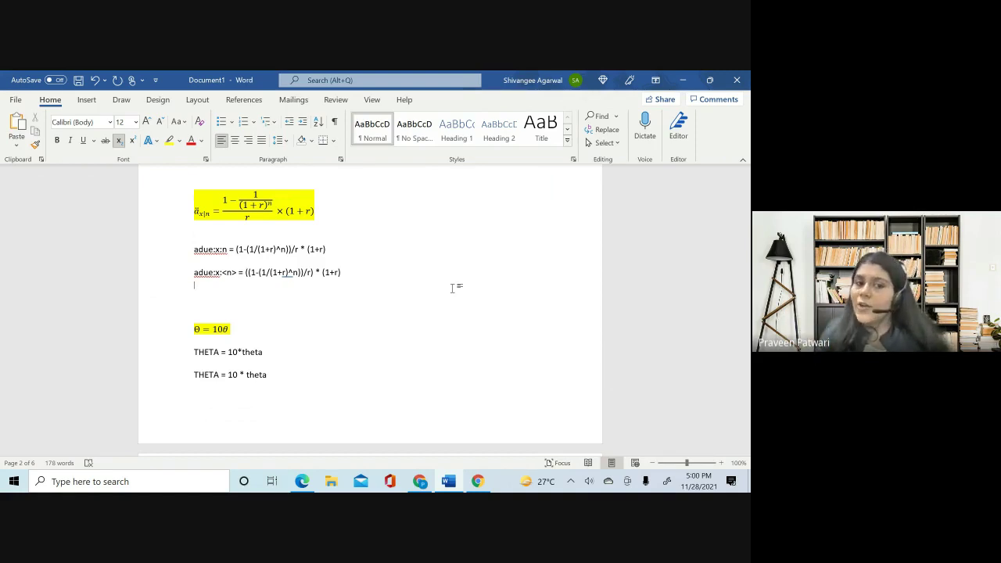
key(Return)
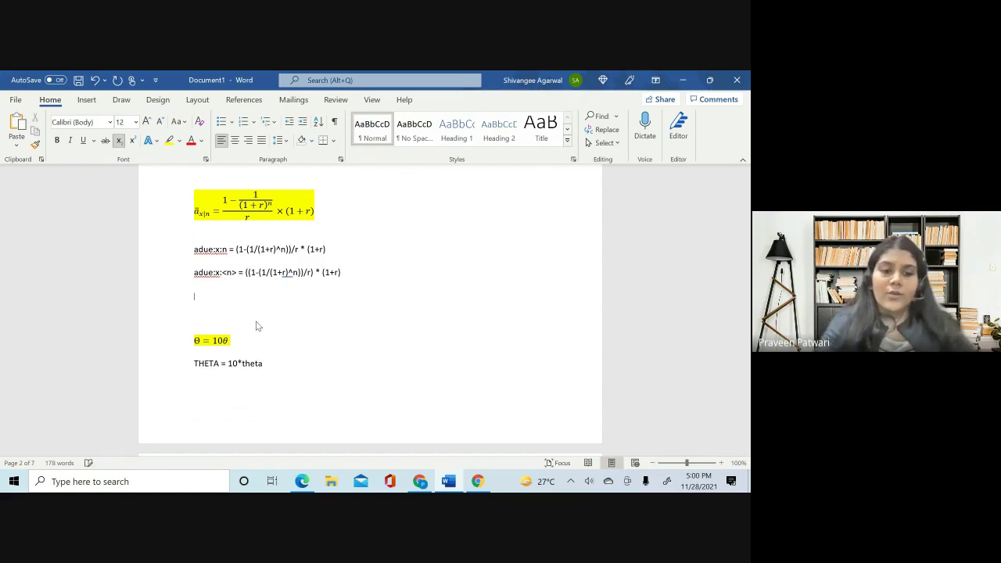
text((1+)
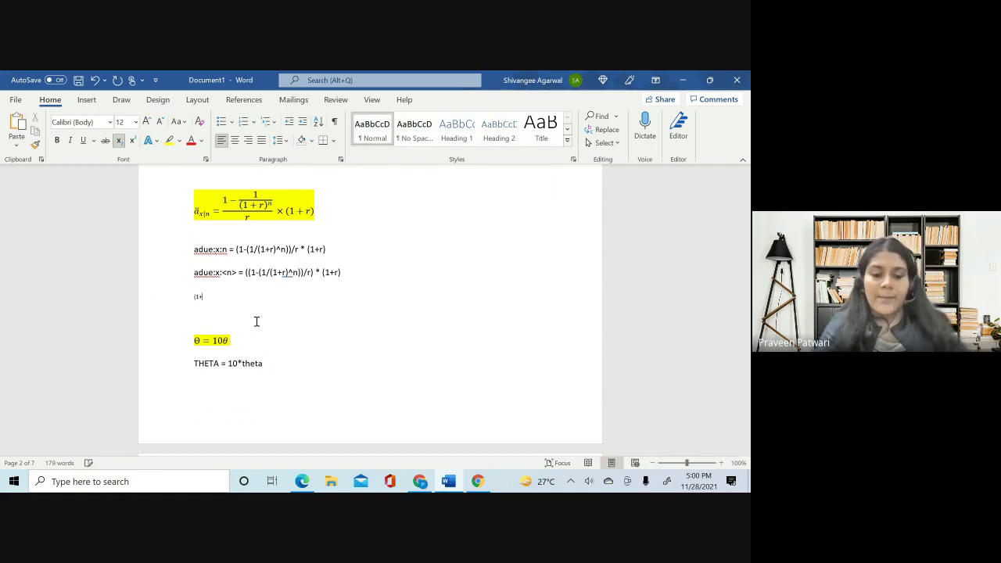
text(r)^n)
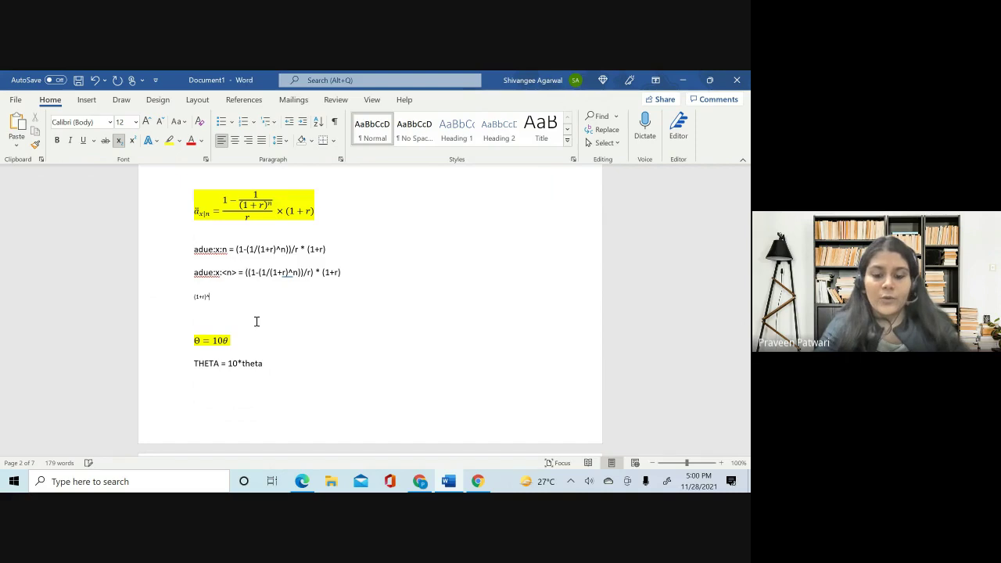
key(BackSpace)
key(BackSpace)
key(BackSpace)
key(BackSpace)
key(BackSpace)
key(BackSpace)
key(BackSpace)
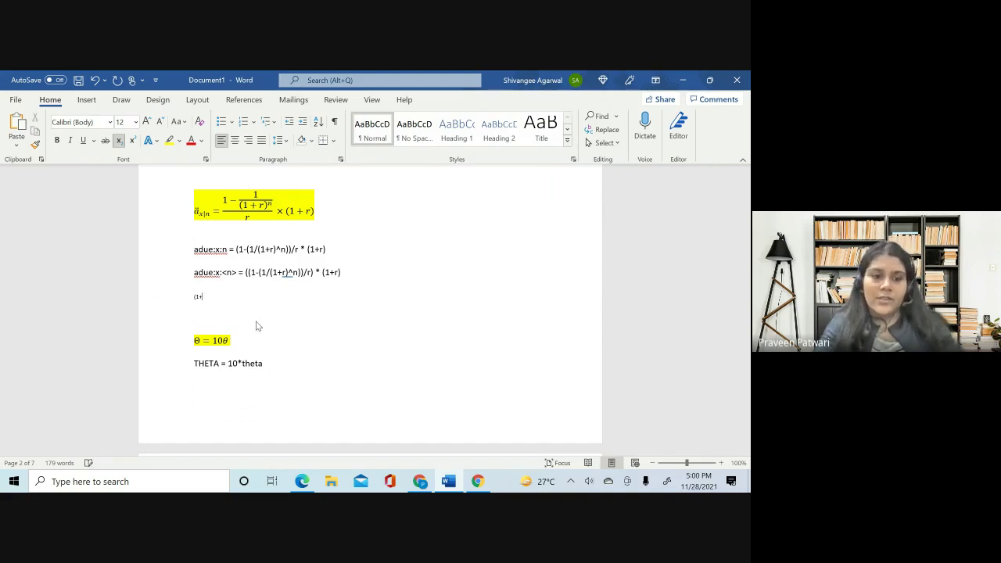
- Write the discount term "(1/(1+r)^n)" in regular, non-subscript text on the line below the second annuity-due notation
text((1+r)^n)
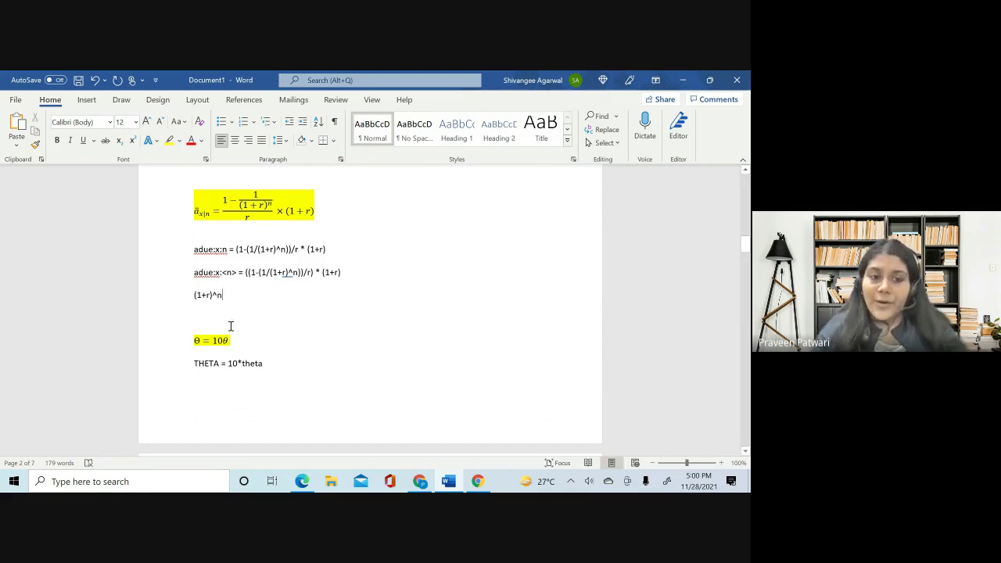
click(195, 296)
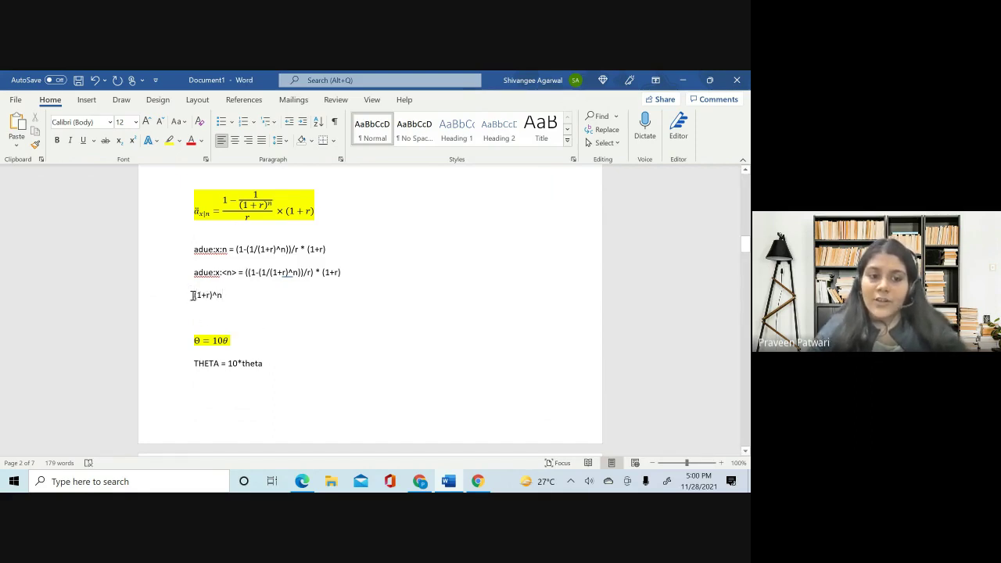
text(1/)
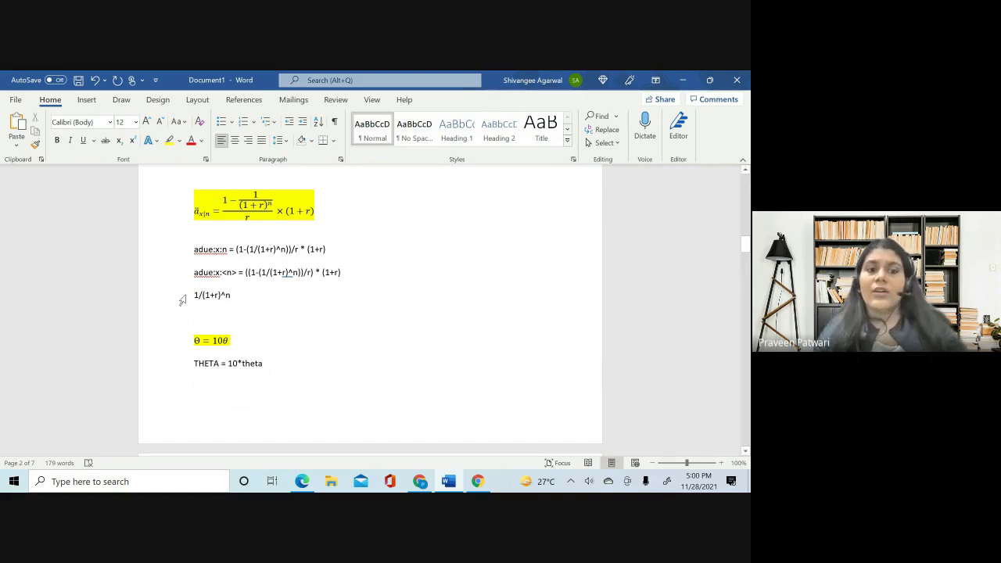
click(194, 295)
text((1+r)
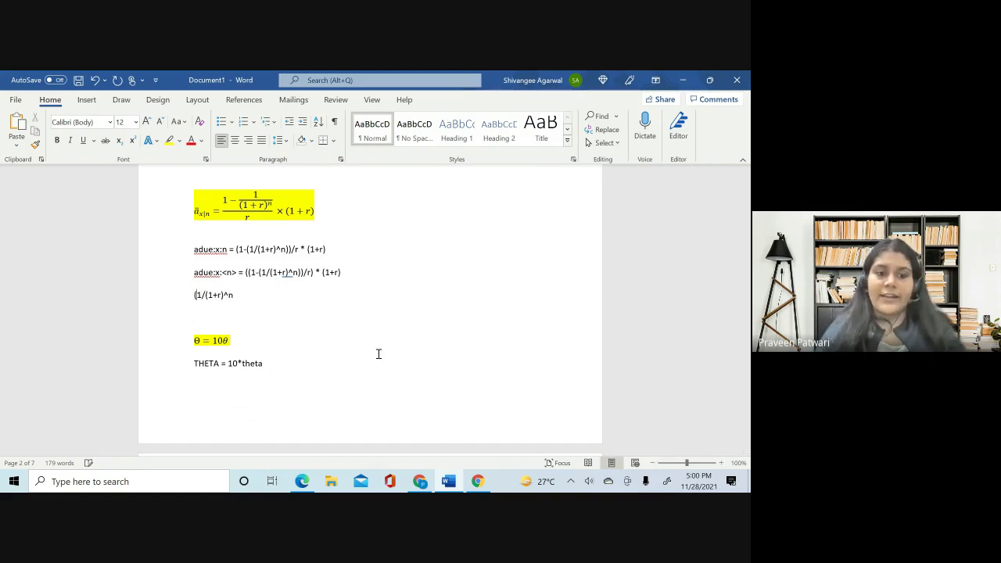
text())
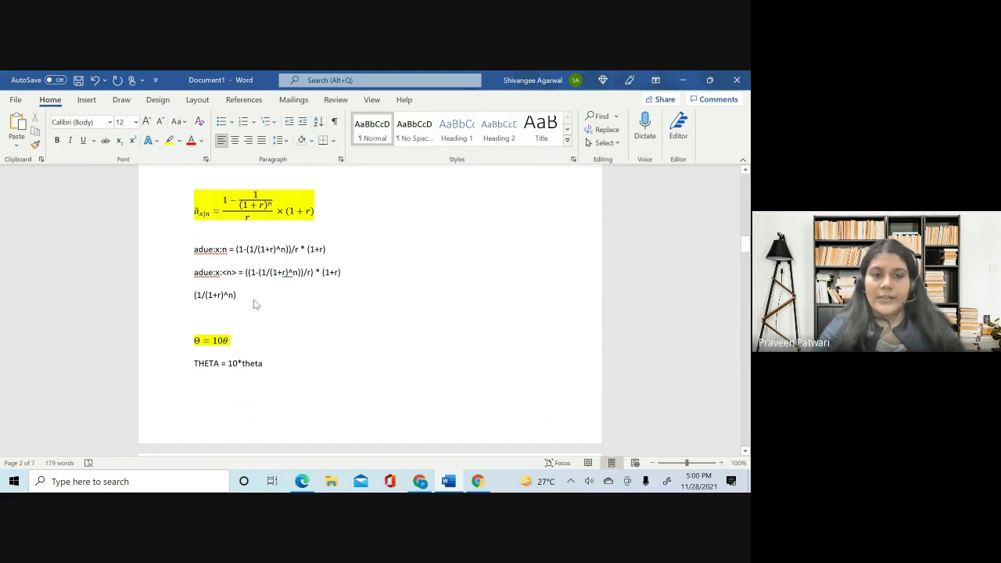
- Extend the discount term with "1-" in front, enclose it in parentheses and divide by r, giving "(1-(1/(1+r)^n))/r"
click(191, 295)
text(1-)
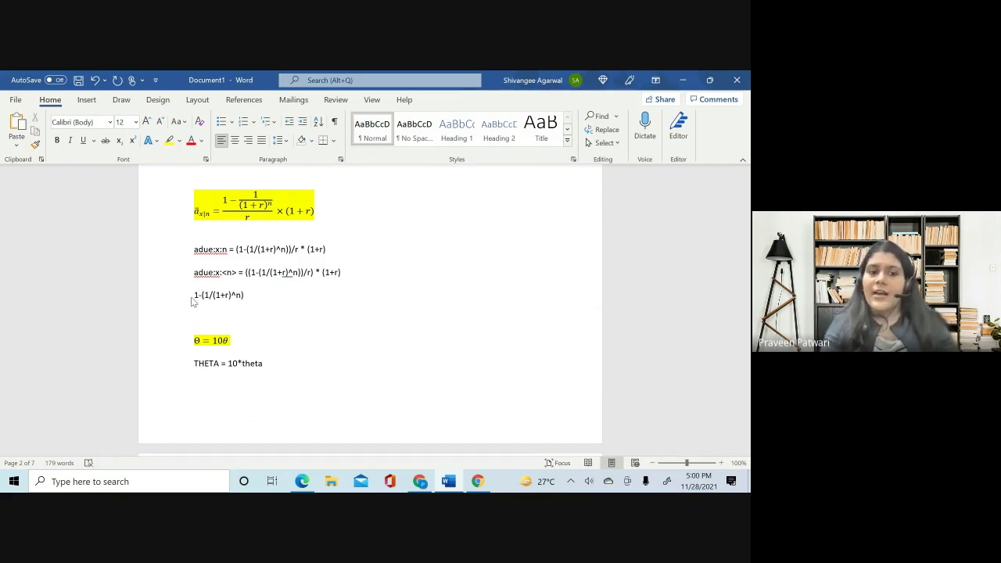
click(191, 297)
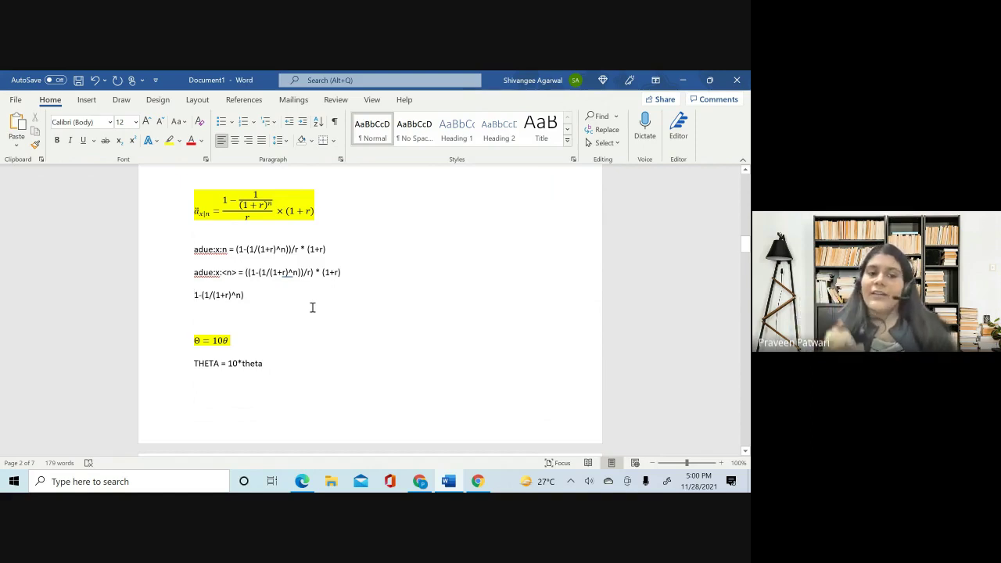
text(()
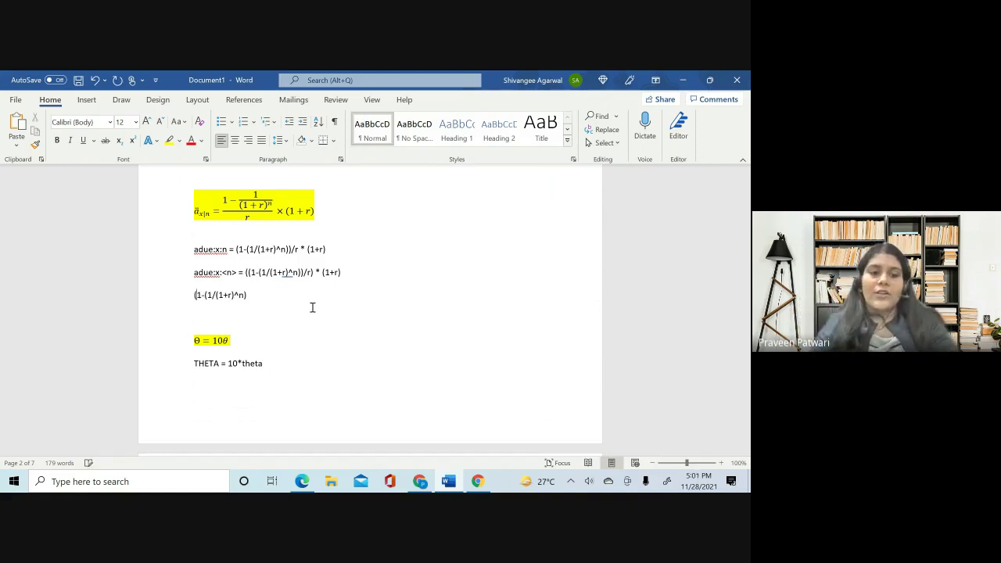
click(271, 295)
text()/r)
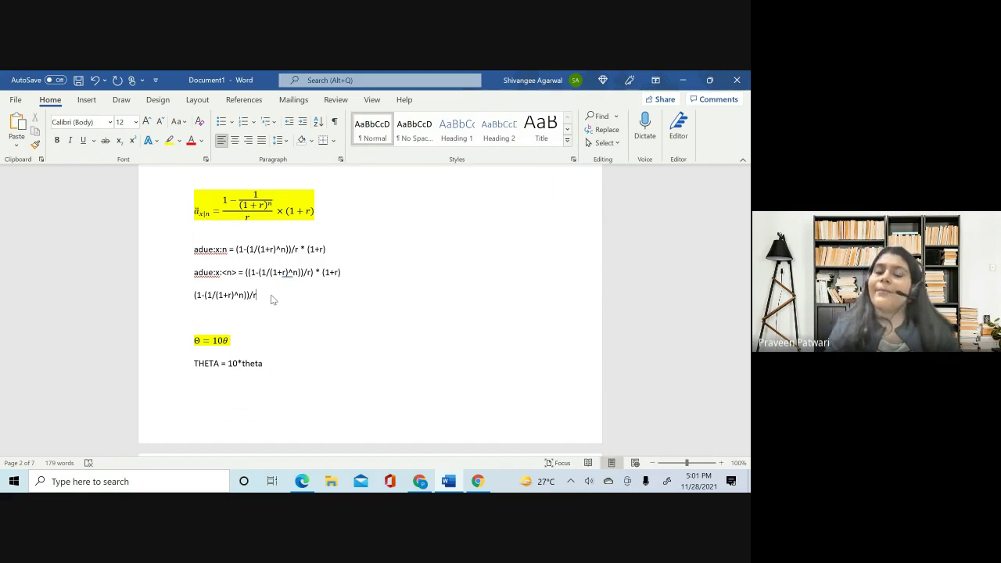
- Append the multiplication " * (1+r)" to the end of the practice notation
text( * )
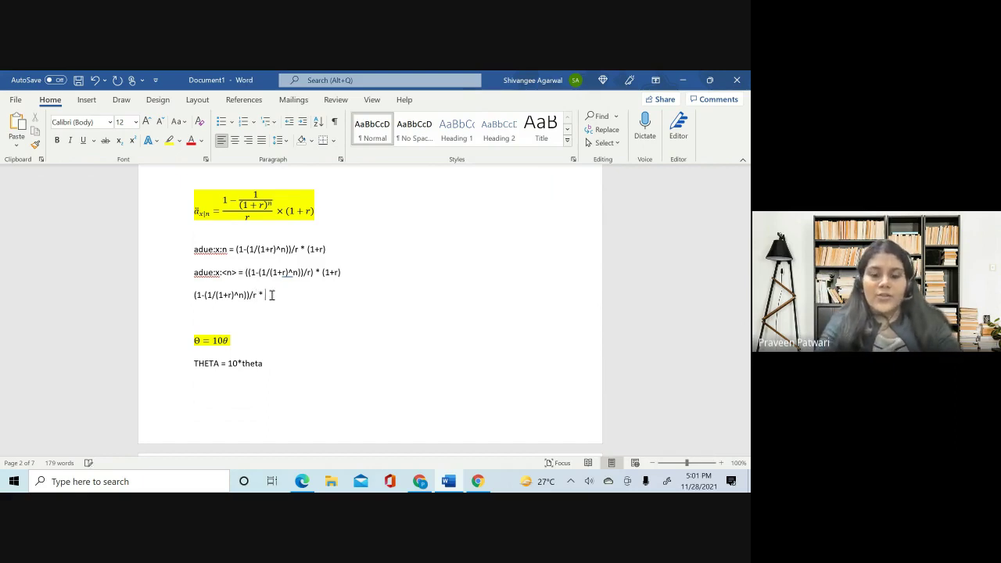
text((1+r))
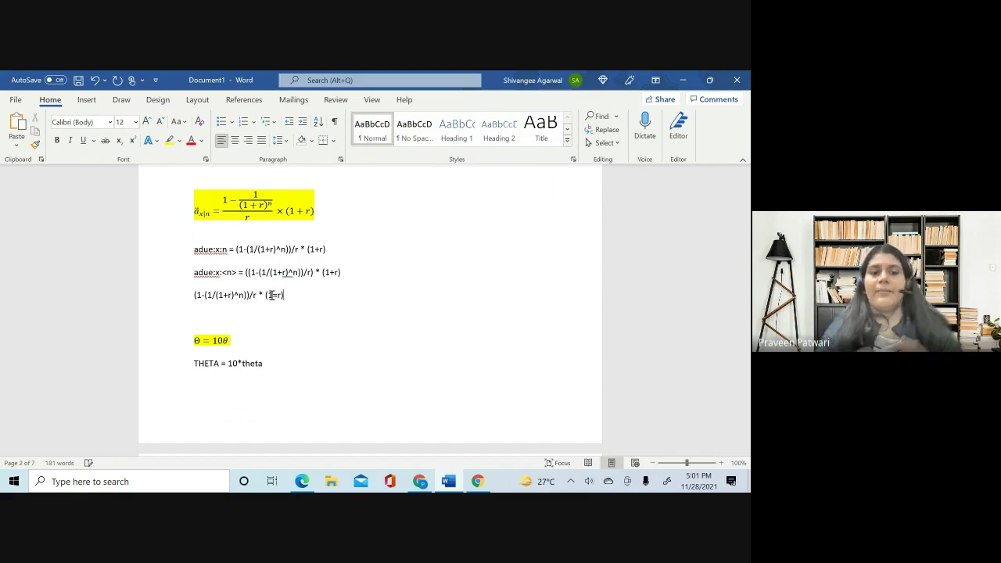
key(BackSpace)
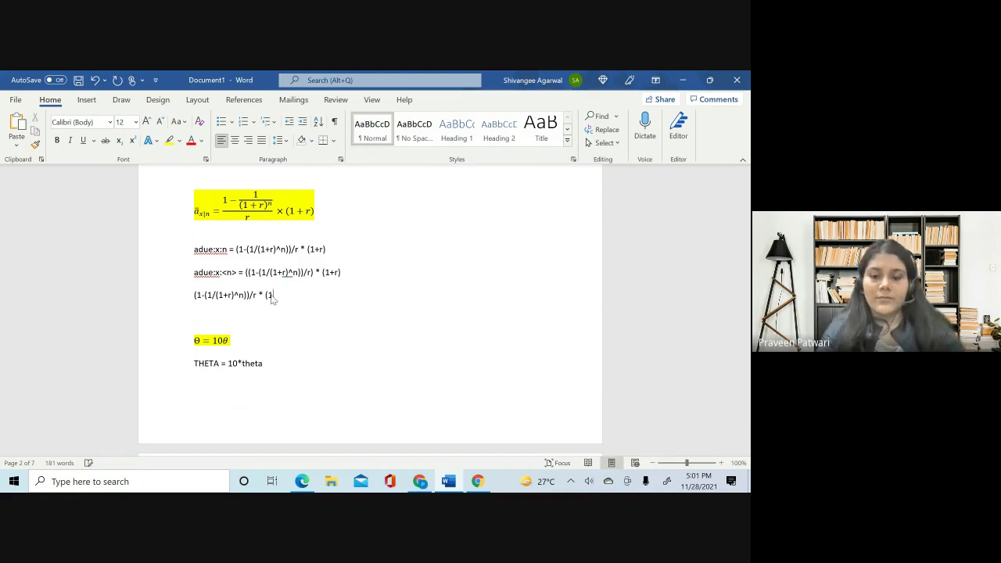
text())
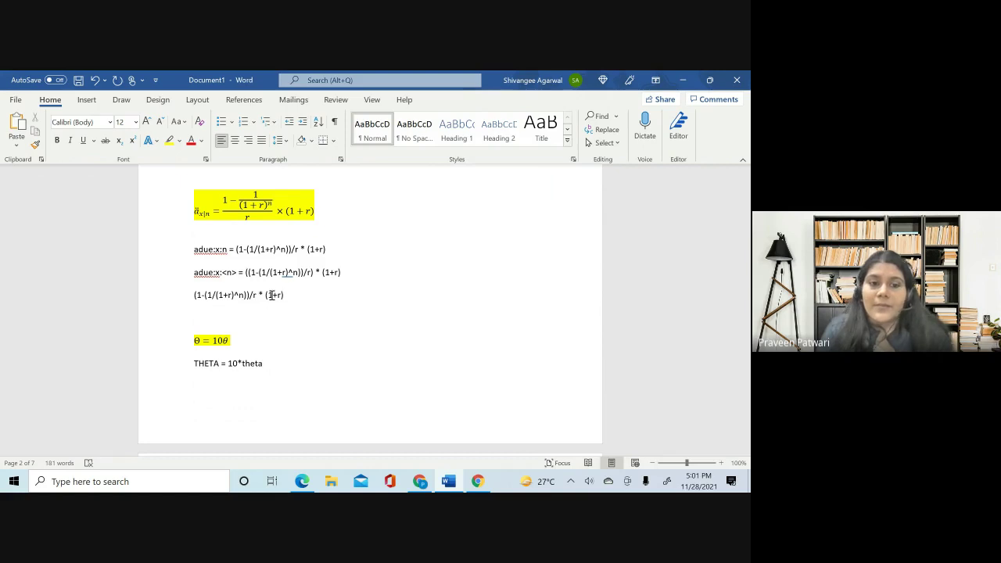
- Enclose the whole fraction in an outer pair of parentheses, giving "((1-(1/(1+r)^n))/r) * (1+r)"
click(259, 295)
text())
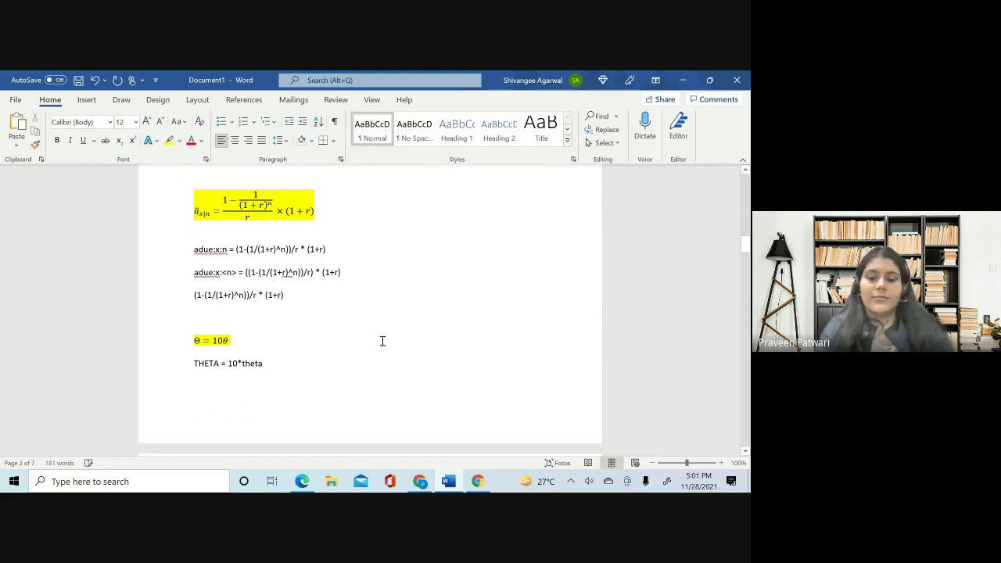
click(193, 295)
text((()
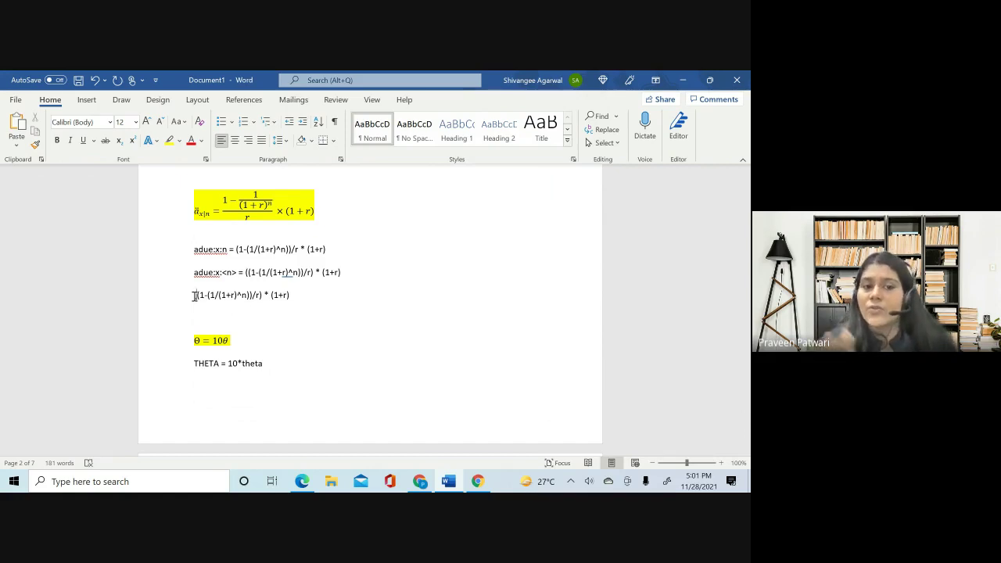
- Check the meeting window, return to the Word document, and turn off subscript on the blank line above the highlighted theta equation
click(423, 483)
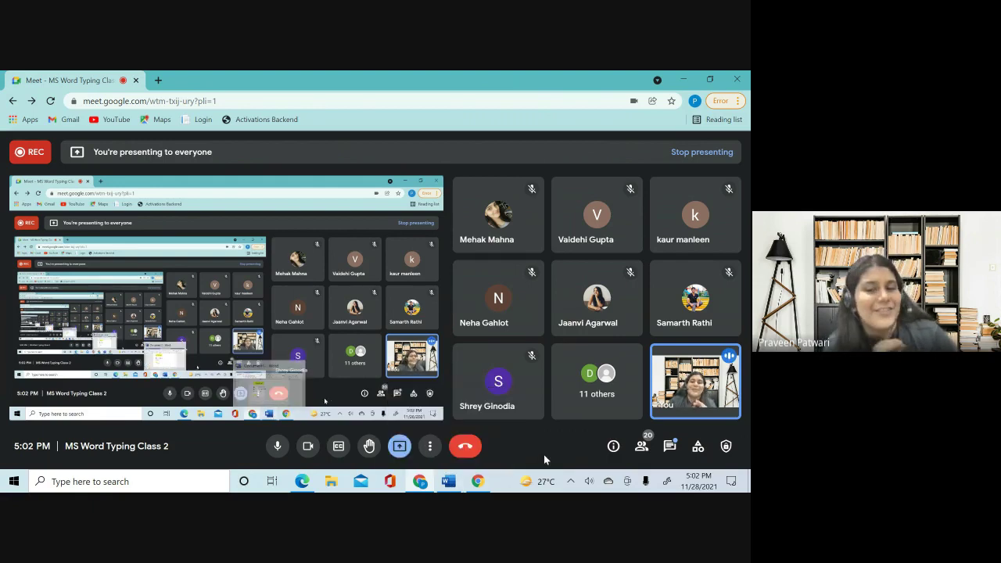
mouse_move(461, 484)
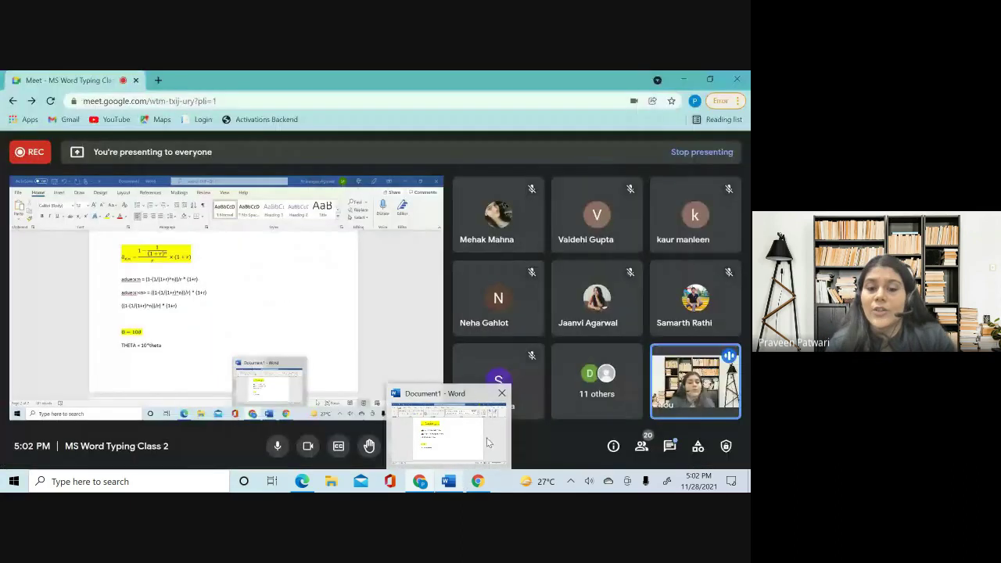
click(487, 442)
click(239, 324)
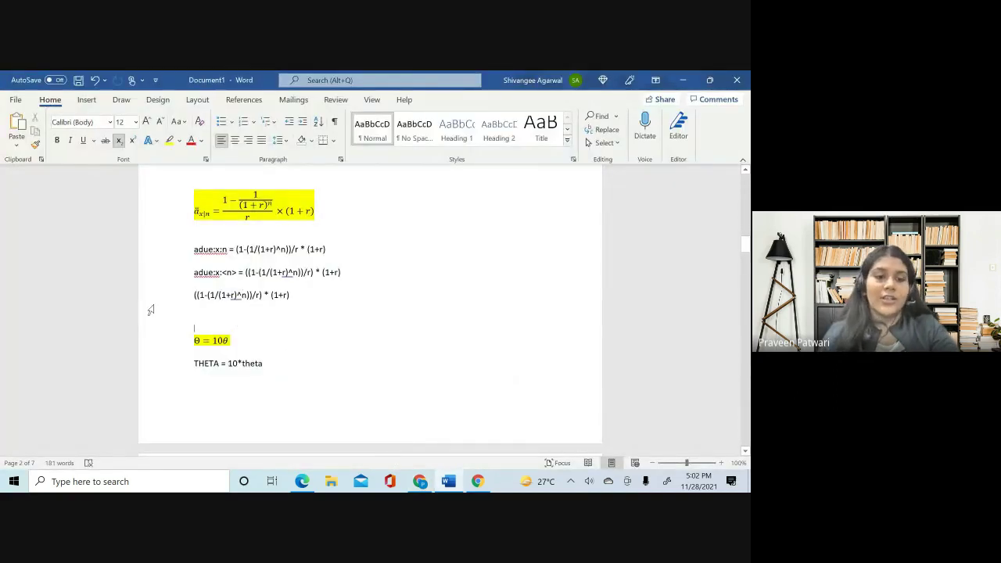
key(ctrl+equal)
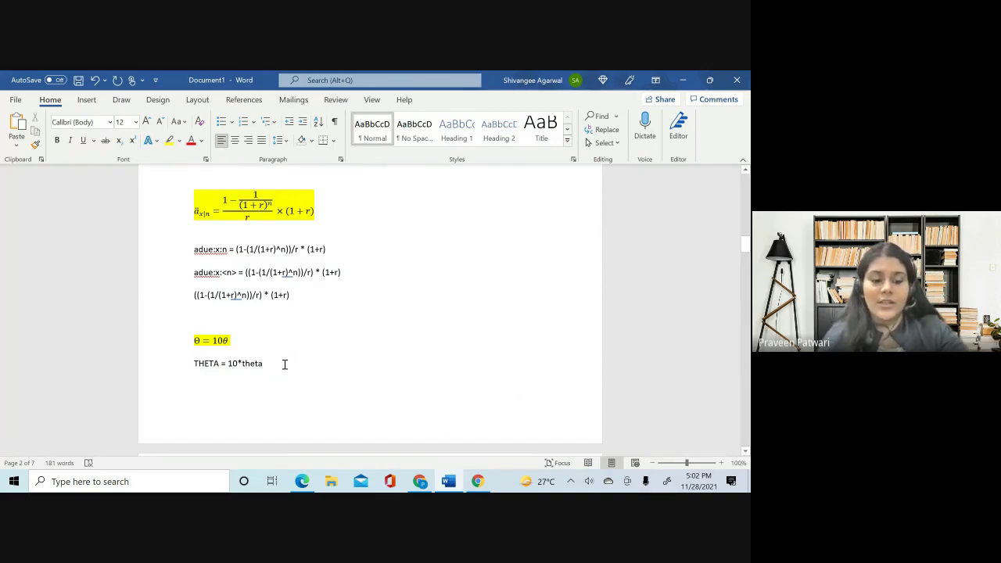
- Insert an empty equation on the blank line above the theta equation and browse the built-in equation gallery
key(alt+equal)
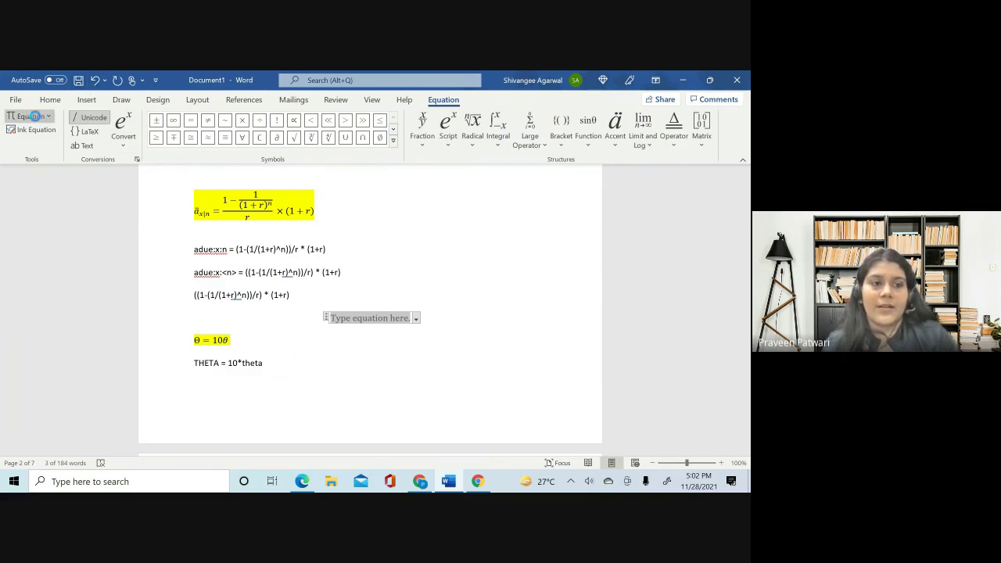
click(34, 115)
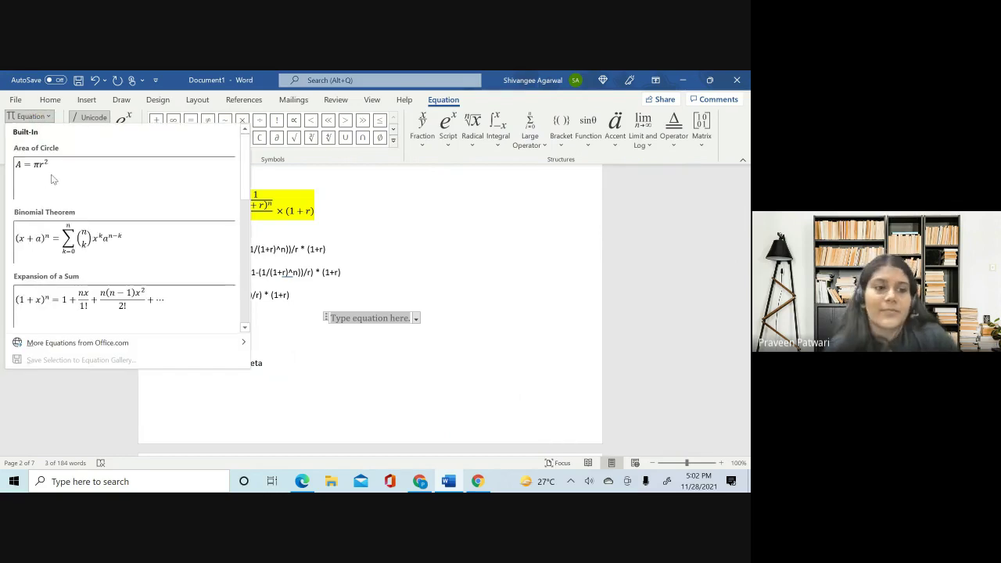
scroll(56, 227, down, 3)
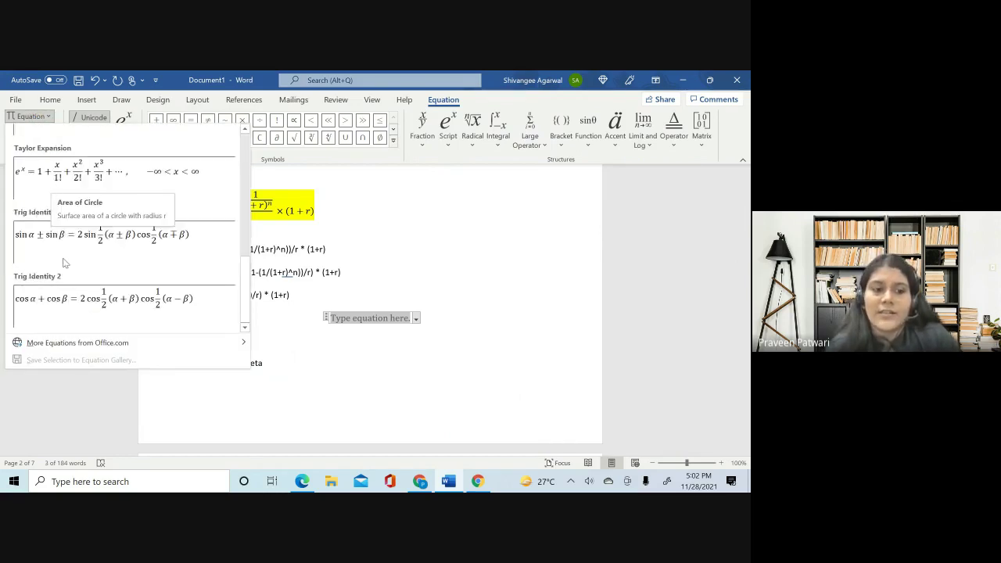
scroll(119, 259, up, 3)
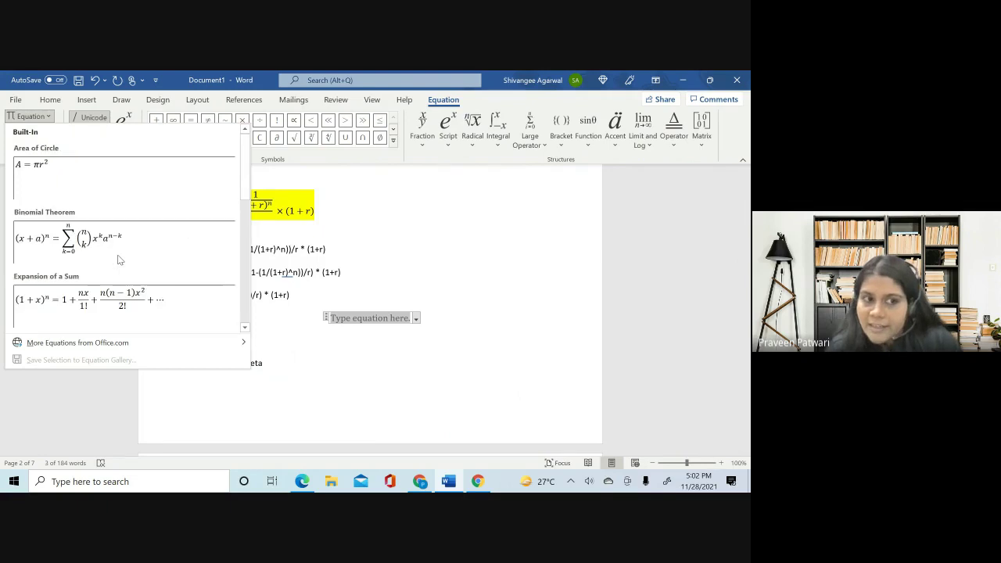
click(29, 117)
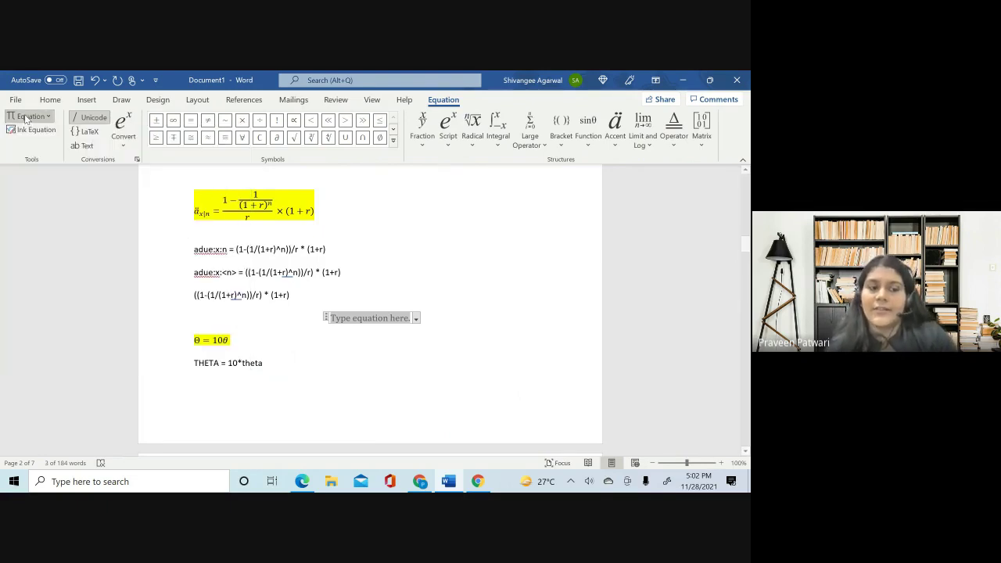
click(286, 319)
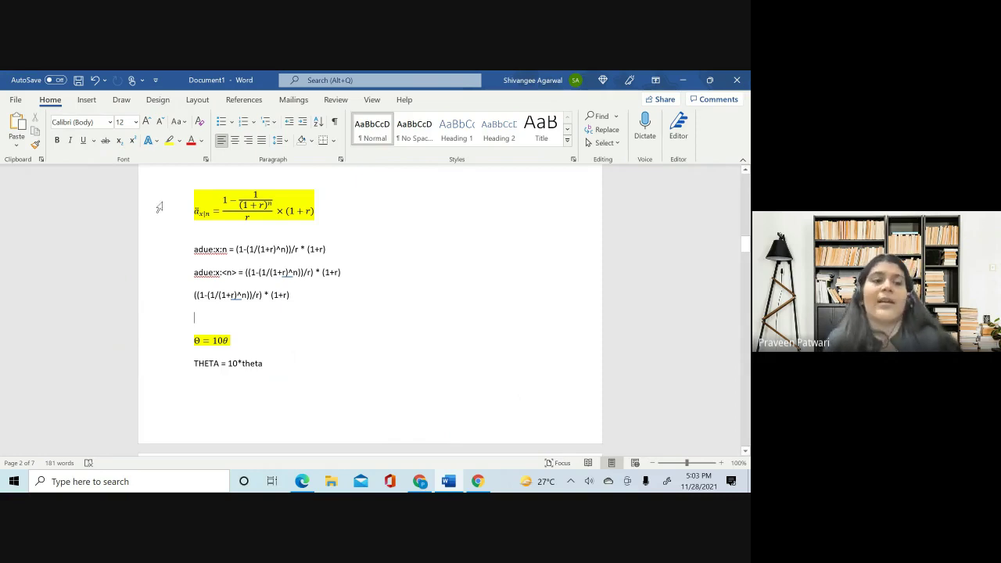
- Look through the theta, phi and lambda-hat notations and view the available chart types without inserting a chart
click(335, 330)
scroll(335, 331, down, 5)
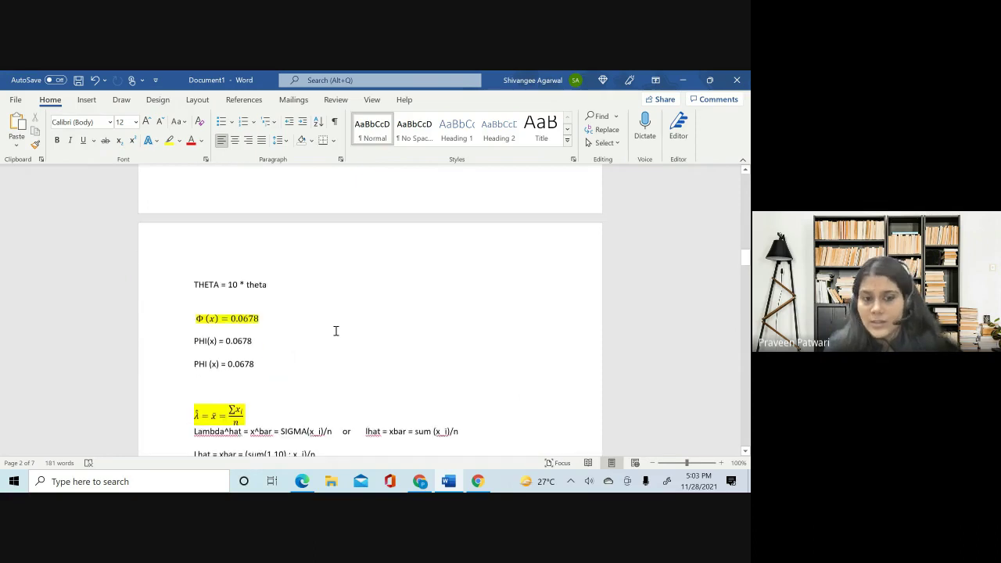
scroll(335, 331, down, 3)
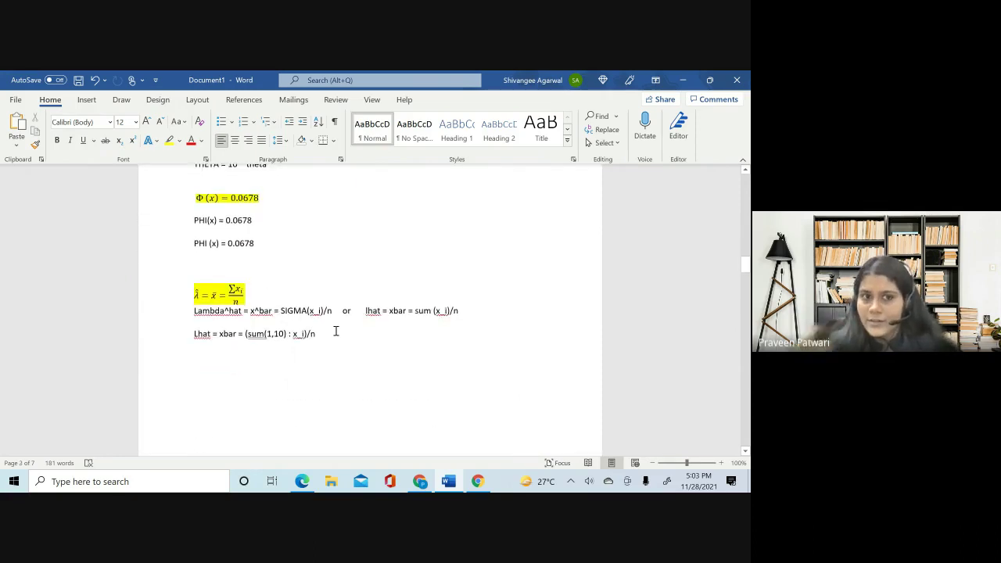
click(89, 101)
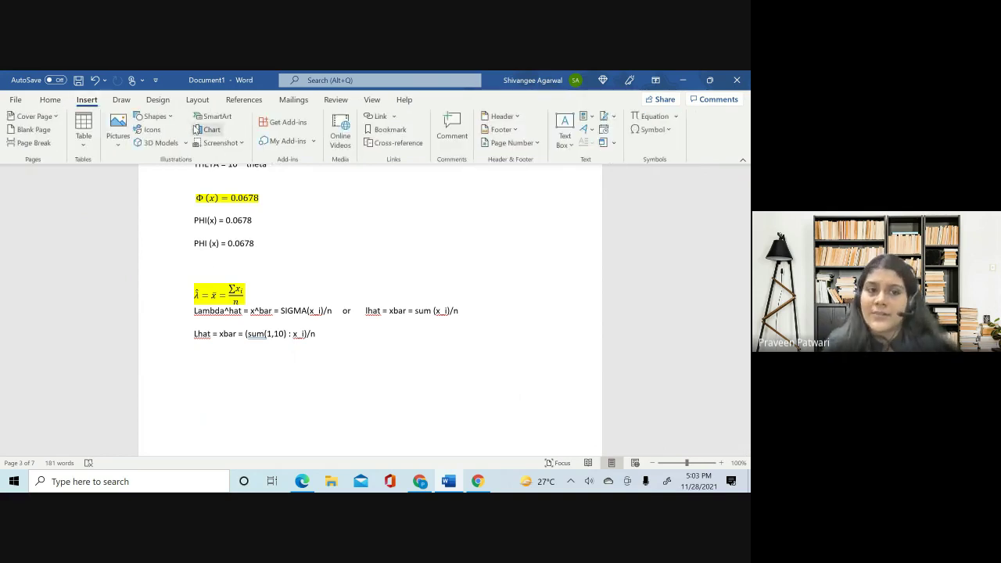
click(205, 131)
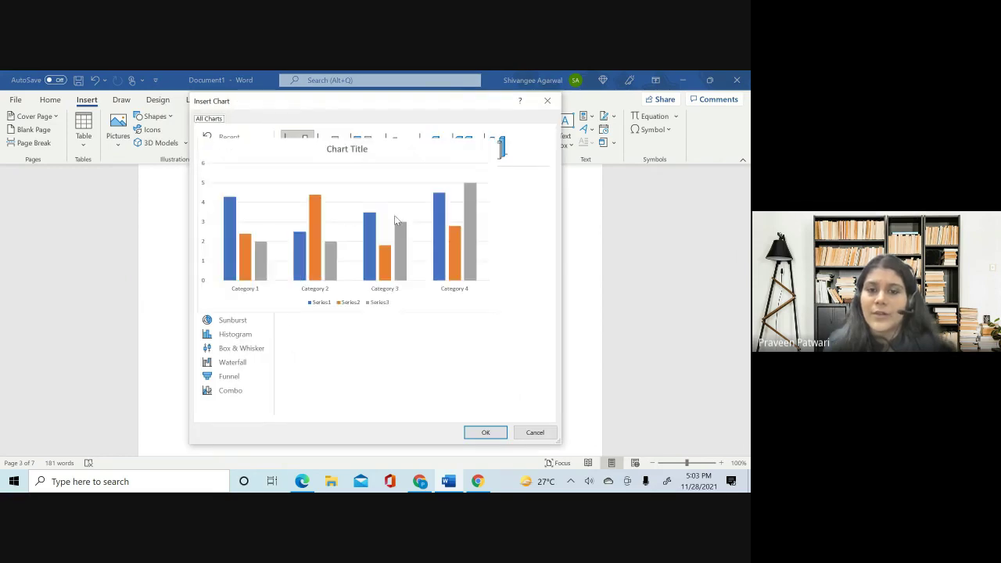
click(532, 433)
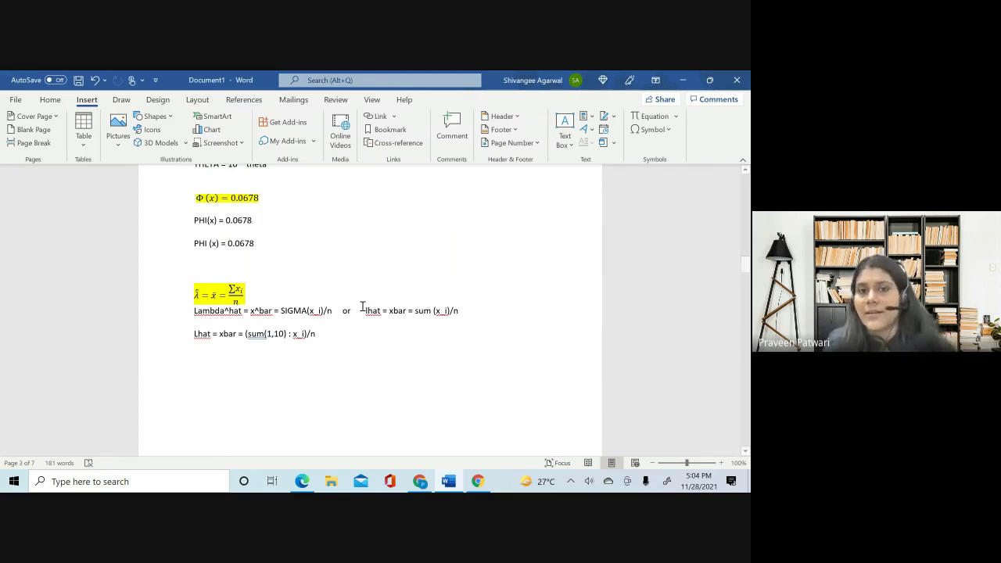
- Browse the built-in header designs and the page number placement options without inserting any
click(500, 119)
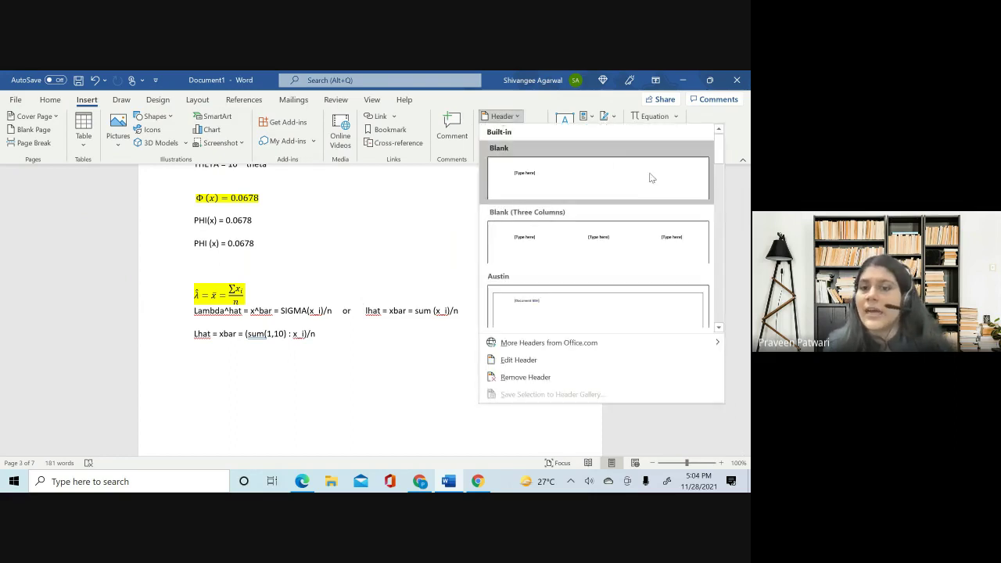
click(385, 271)
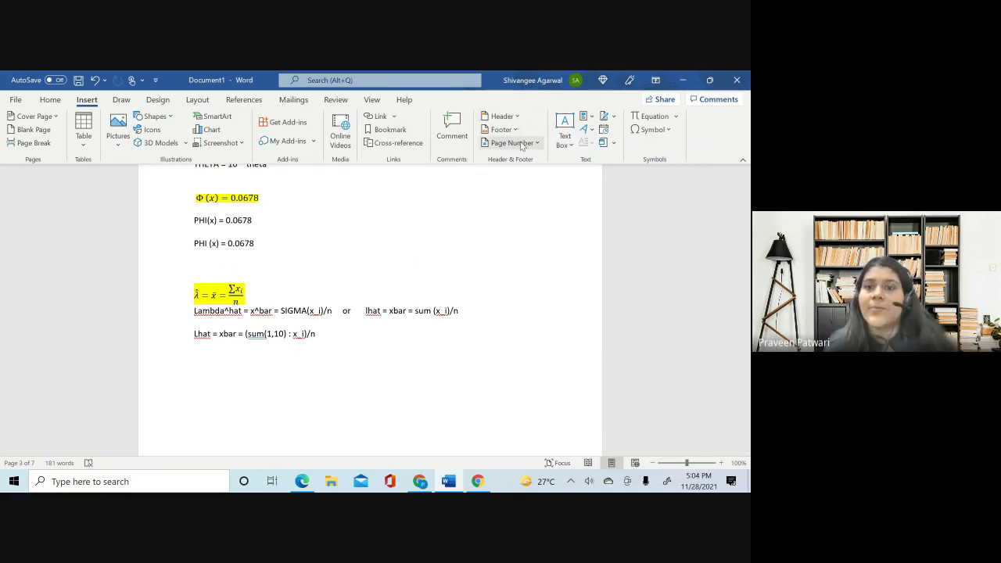
click(520, 143)
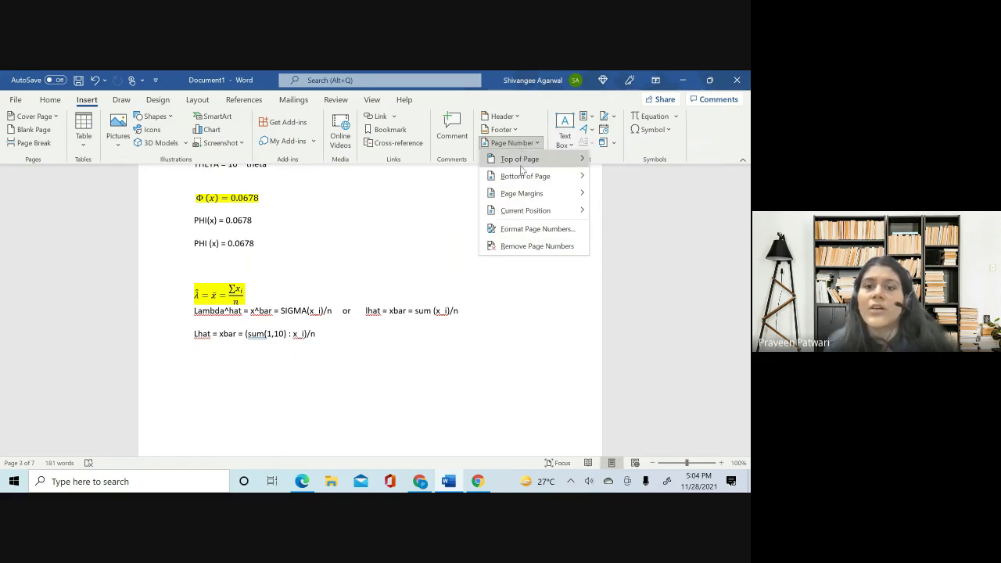
mouse_move(519, 158)
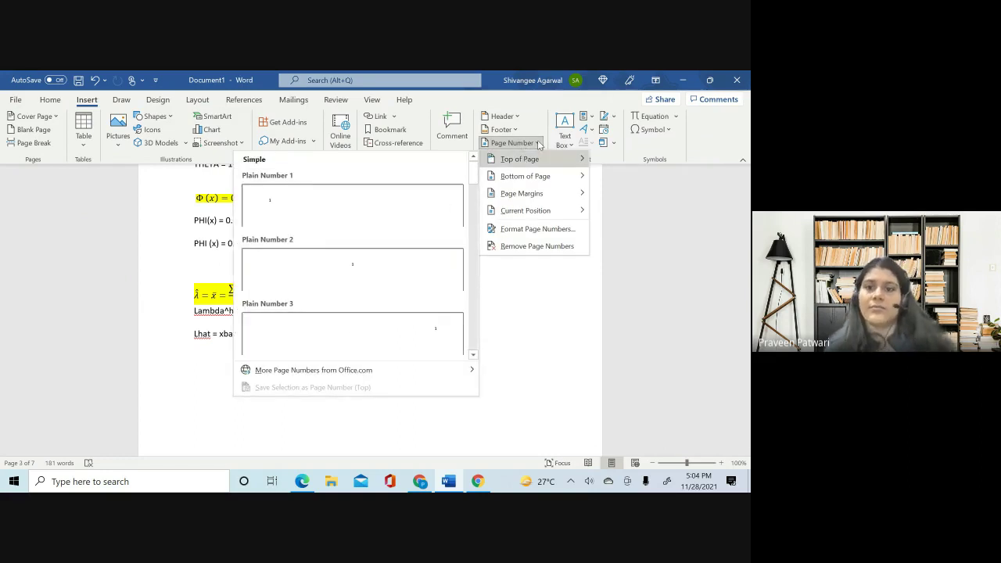
click(538, 144)
click(538, 144)
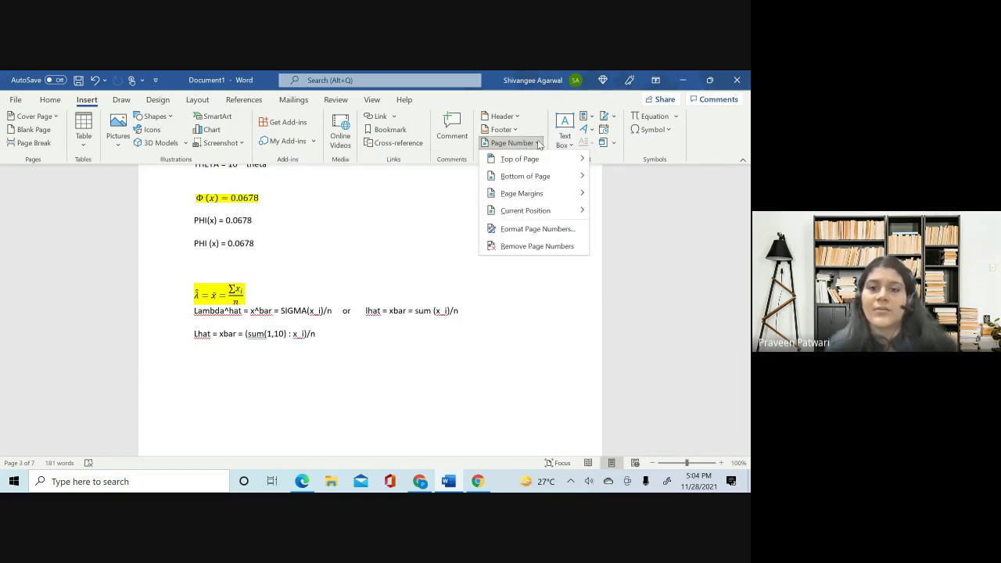
click(538, 144)
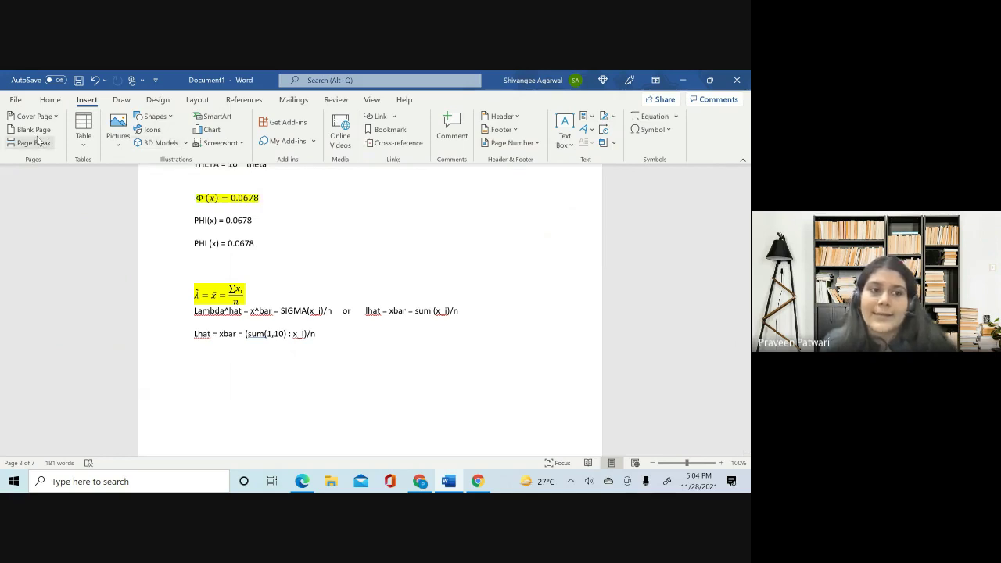
- Check the Google Meet window and return to the Word document
click(420, 485)
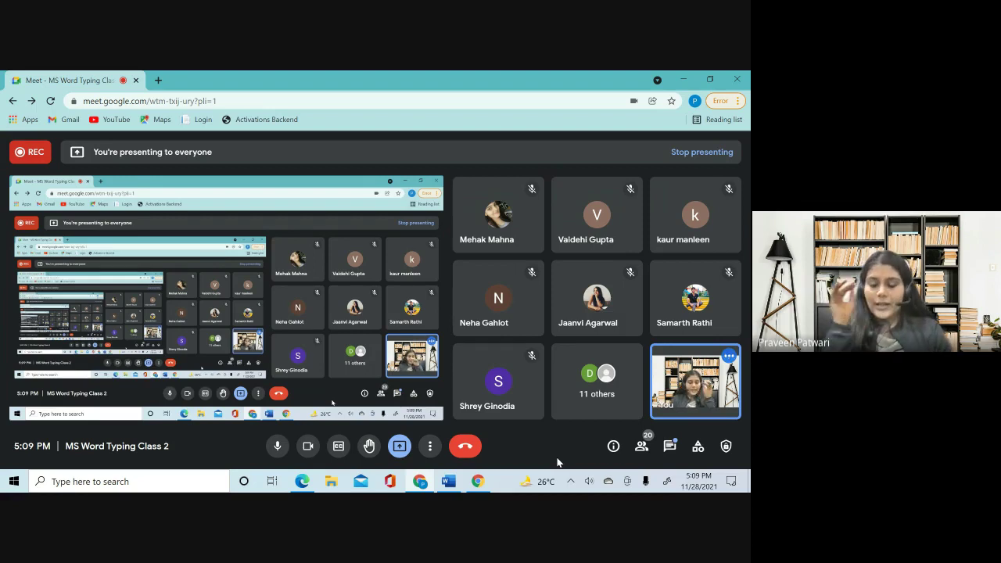
click(451, 481)
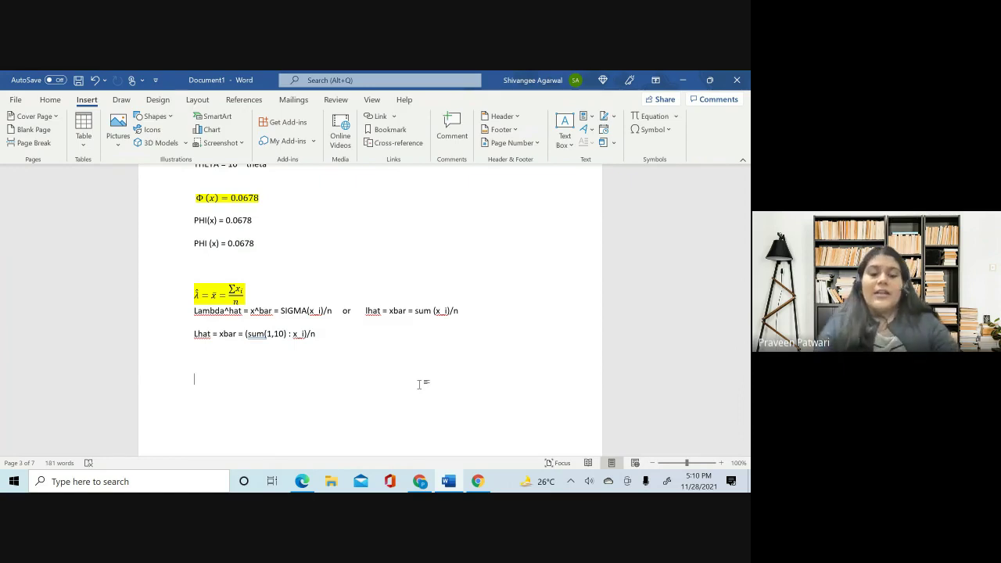
mouse_move(481, 485)
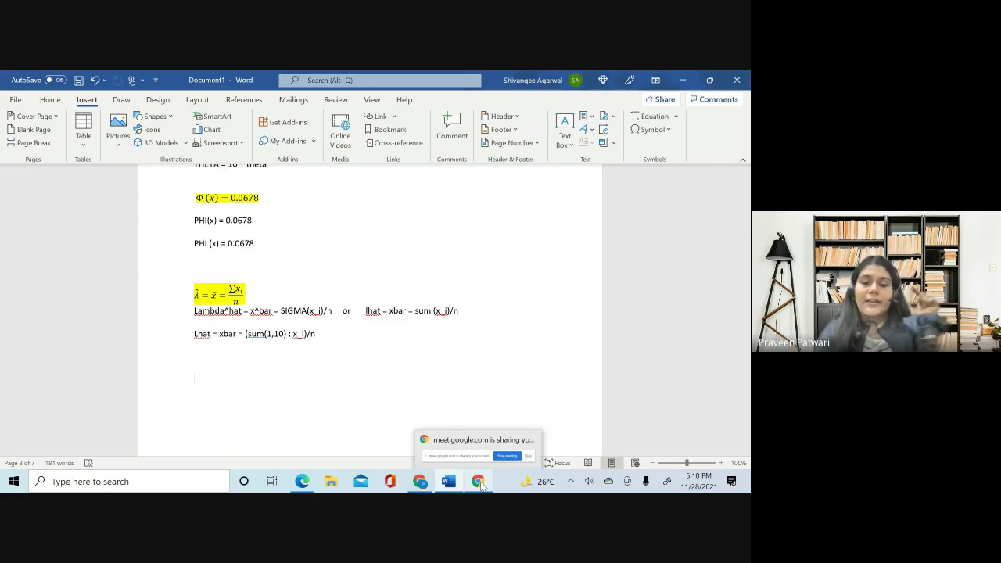
- Write "Para number, Page number, Chaper number, ACTED Material" on an empty line below the lambda-hat notations
click(254, 389)
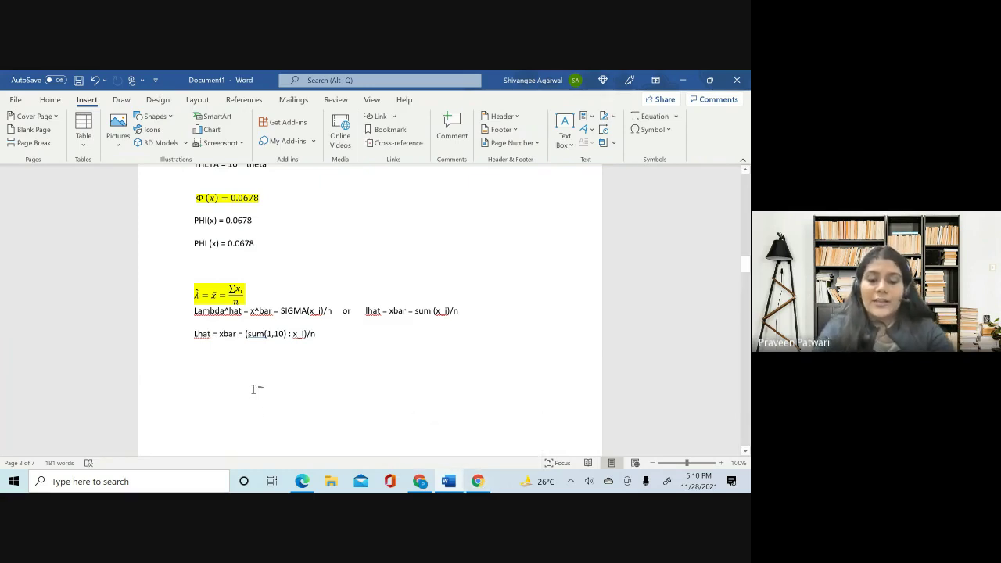
text(Para )
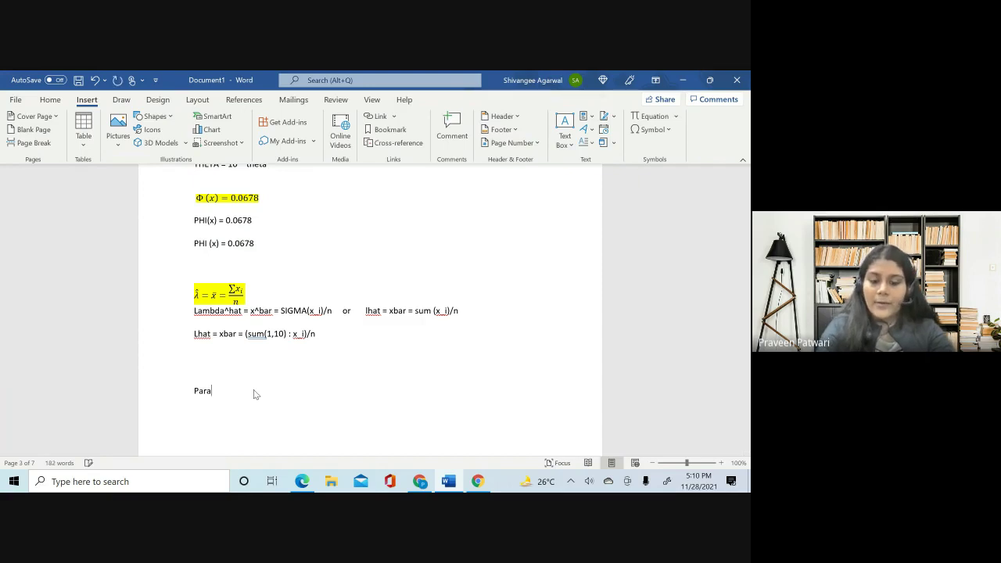
text(number, )
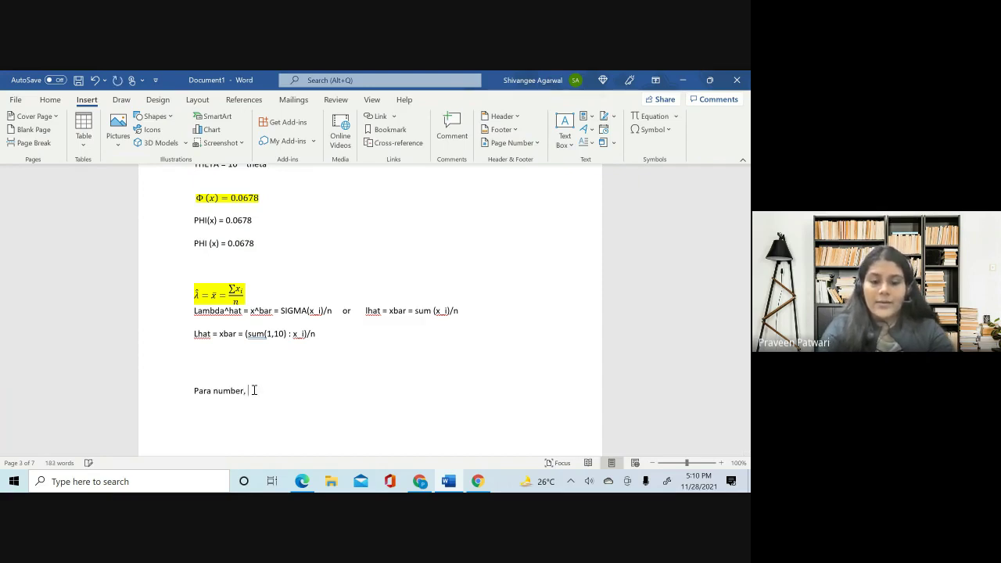
text(Page number, Chaper number, ACTED Material)
- Change the capitalisation of "ACTED" to "ActEd" in the source reference line
key(Left)
key(Left)
key(Left)
key(BackSpace)
text(d)
key(Left)
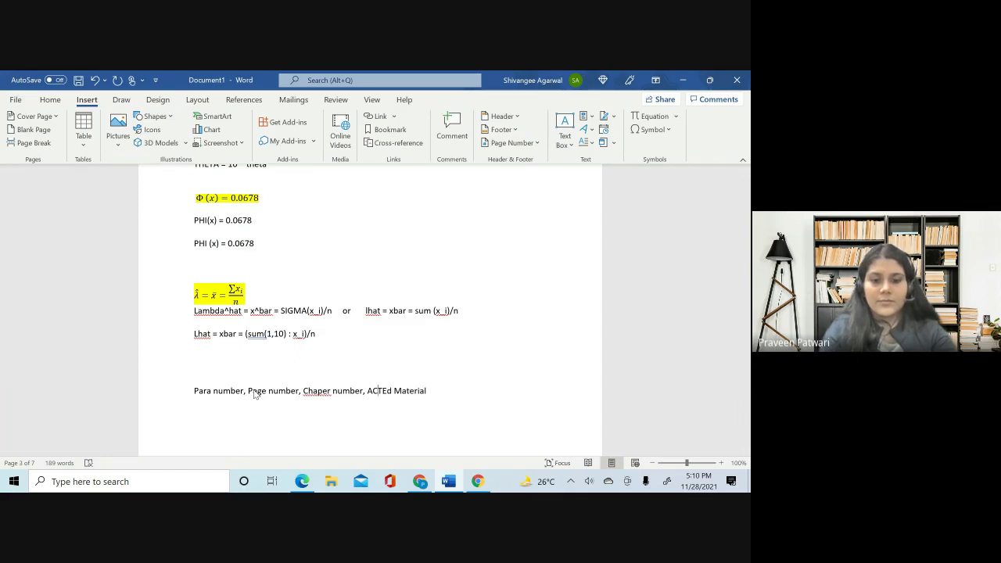
key(BackSpace)
text(t)
key(Left)
key(BackSpace)
text(c)
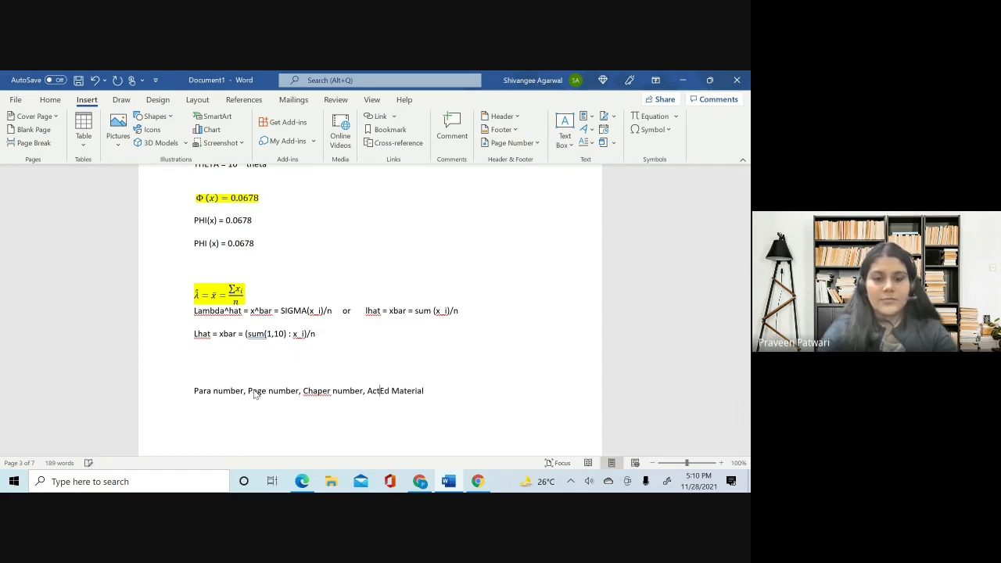
- Append "2019" to the source reference line and correct "Chaper" to "Chapter"
click(448, 389)
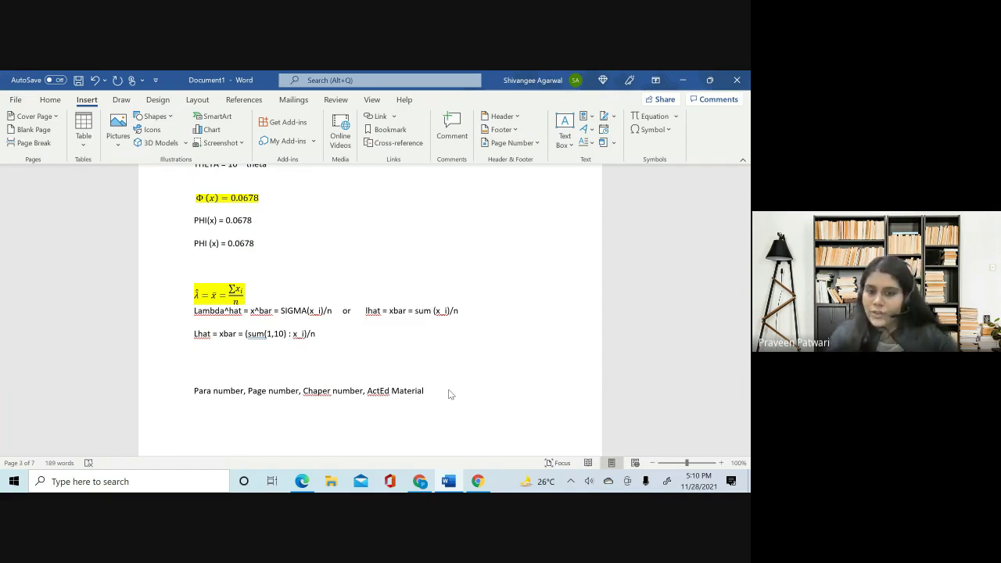
text(2019)
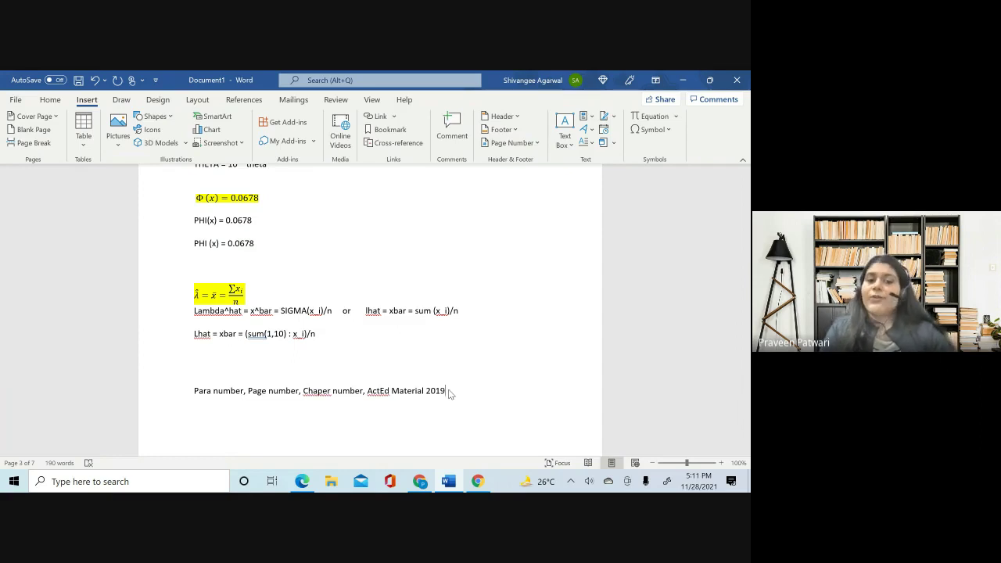
click(324, 391)
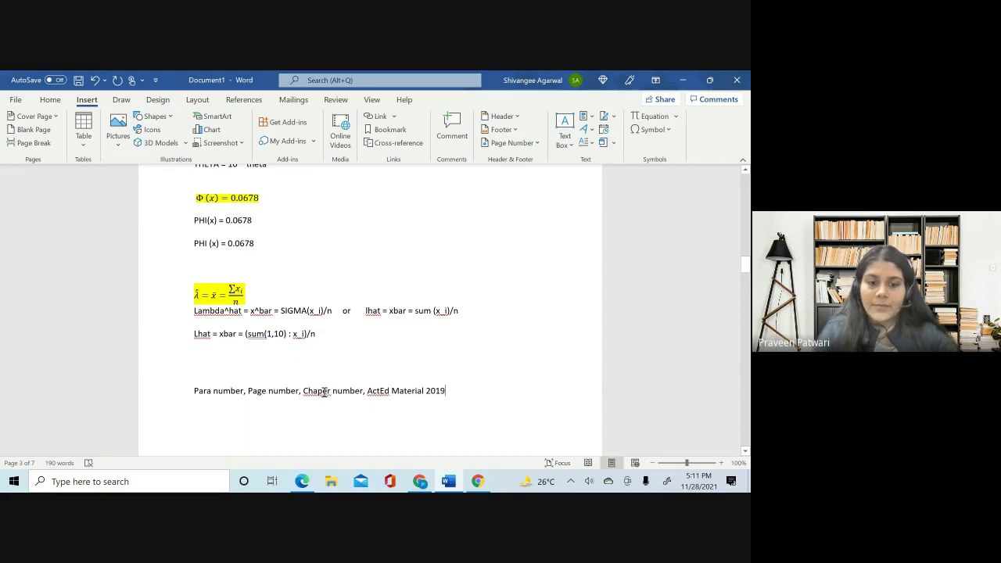
text(t)
click(467, 391)
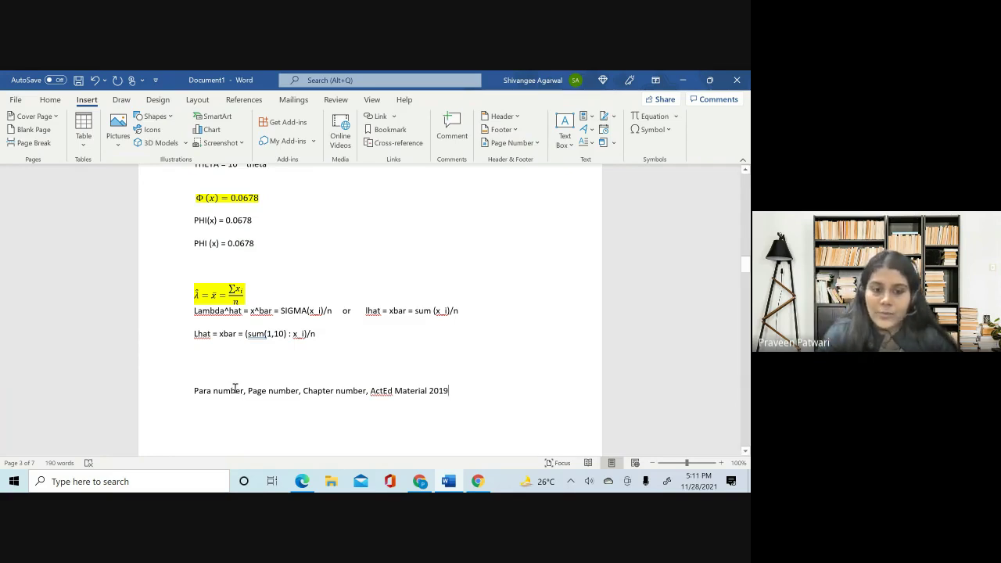
- Remove the word "number" after "Para" in the source reference line
drag(246, 391, 451, 389)
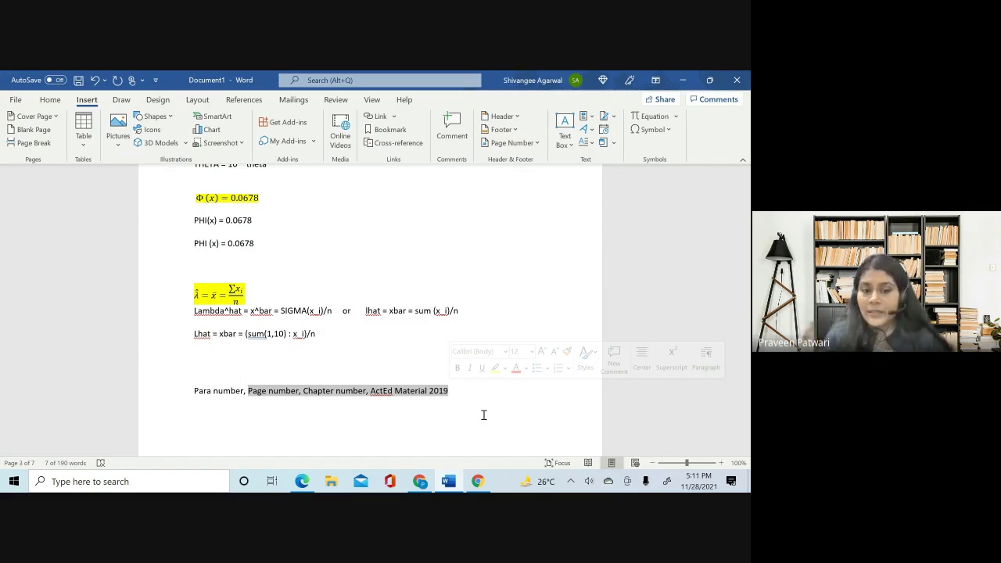
click(464, 392)
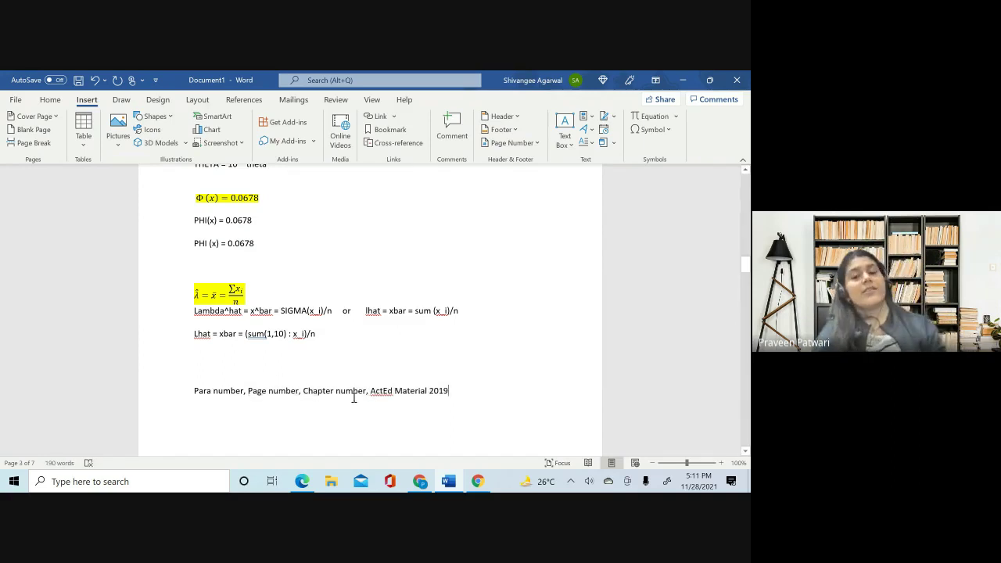
drag(194, 393, 245, 393)
click(243, 395)
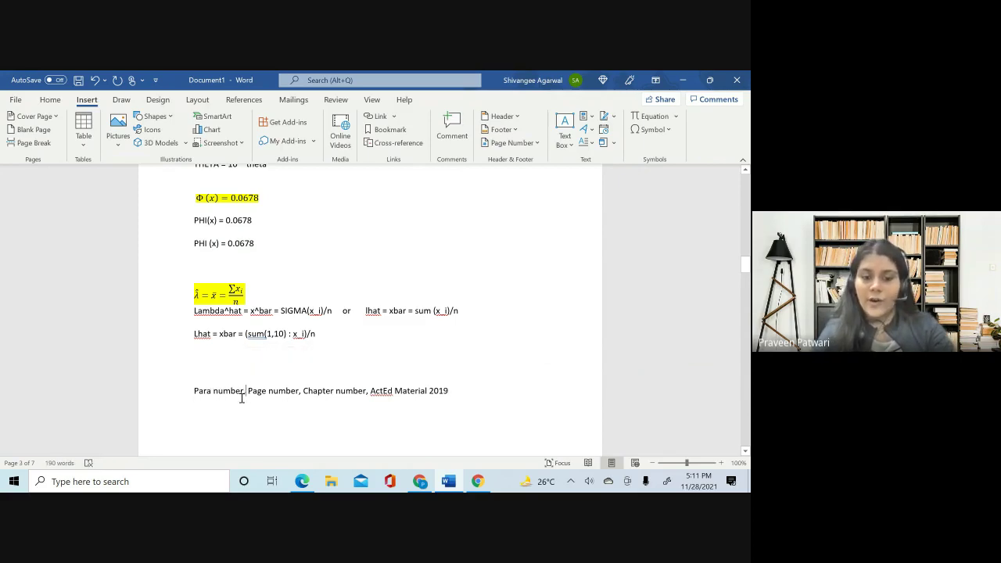
key(BackSpace)
key(BackSpace)
key(BackSpace)
key(BackSpace)
key(BackSpace)
key(BackSpace)
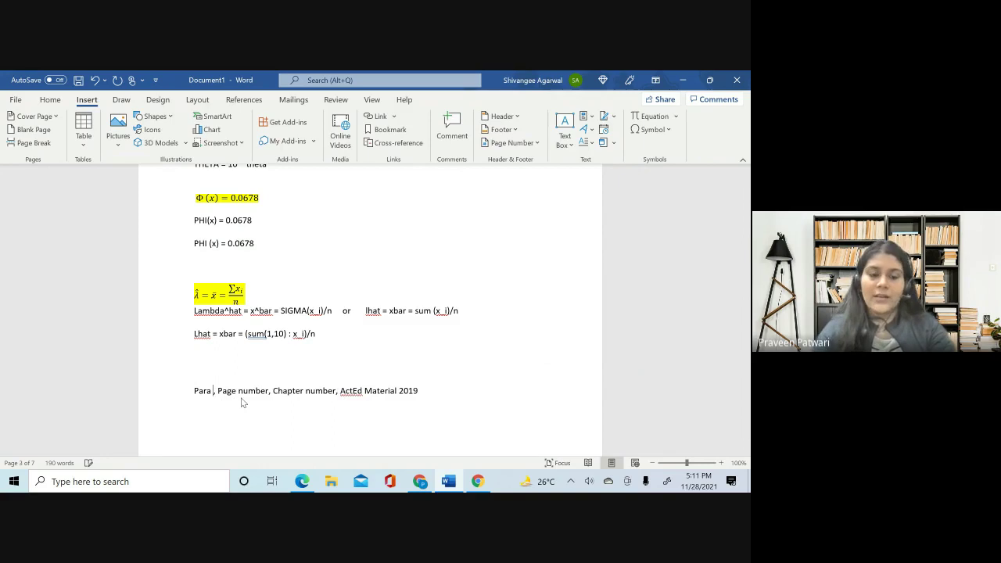
- Remove the word "number" after "Page" and after "Chapter" in the source reference line
click(267, 394)
key(BackSpace)
key(BackSpace)
key(BackSpace)
key(BackSpace)
key(BackSpace)
key(BackSpace)
click(306, 395)
key(BackSpace)
key(BackSpace)
key(BackSpace)
key(BackSpace)
key(BackSpace)
key(BackSpace)
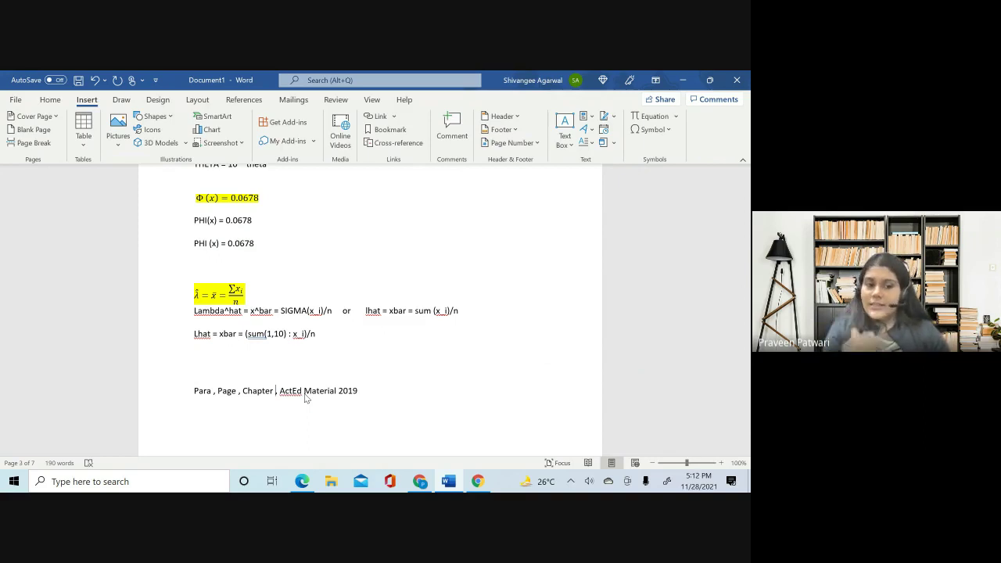
- Write "From Tables, Pg. =" on the blank line above the source reference line, leaving a gap before the equals sign
key(BackSpace)
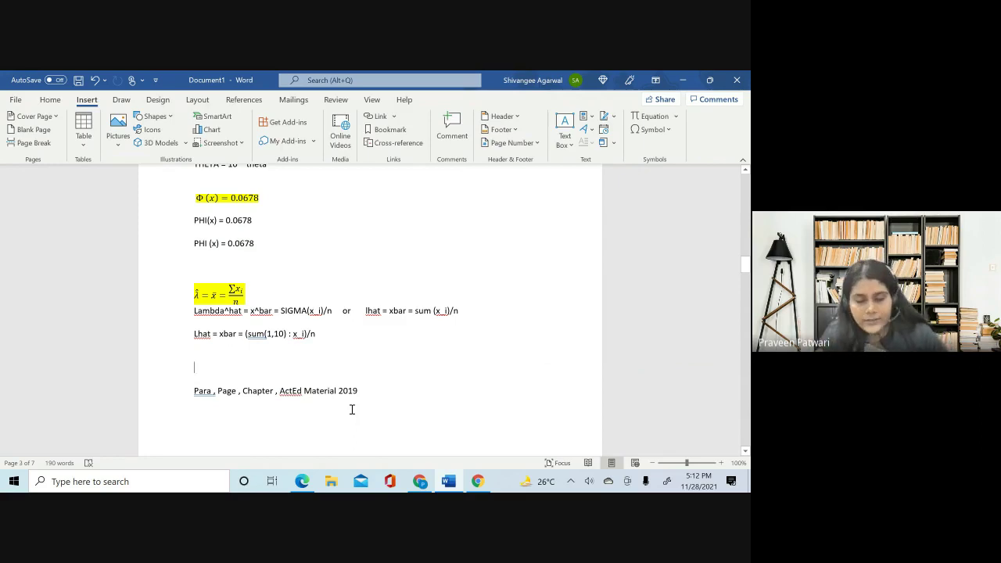
text(From Tables, Pg. )
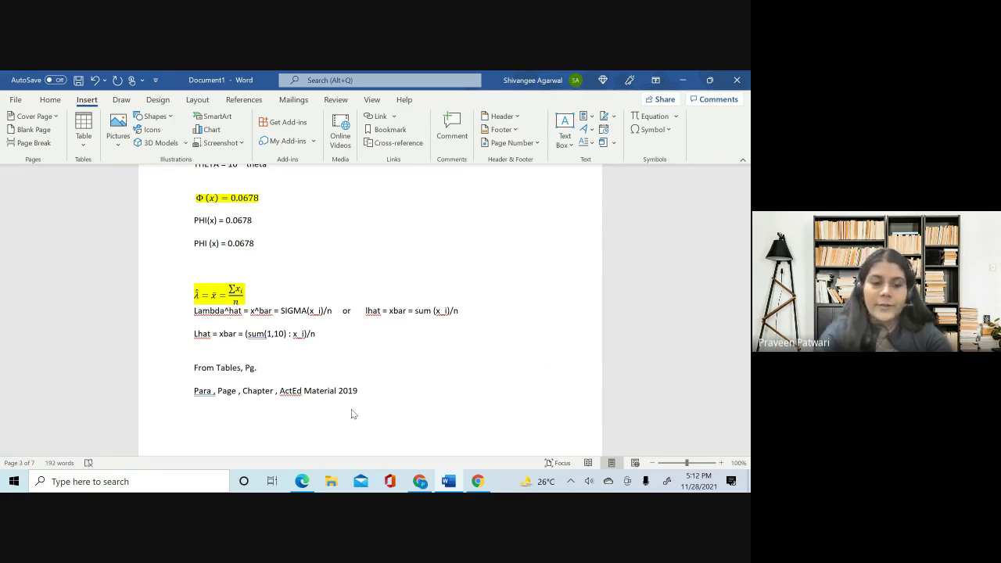
text(     =)
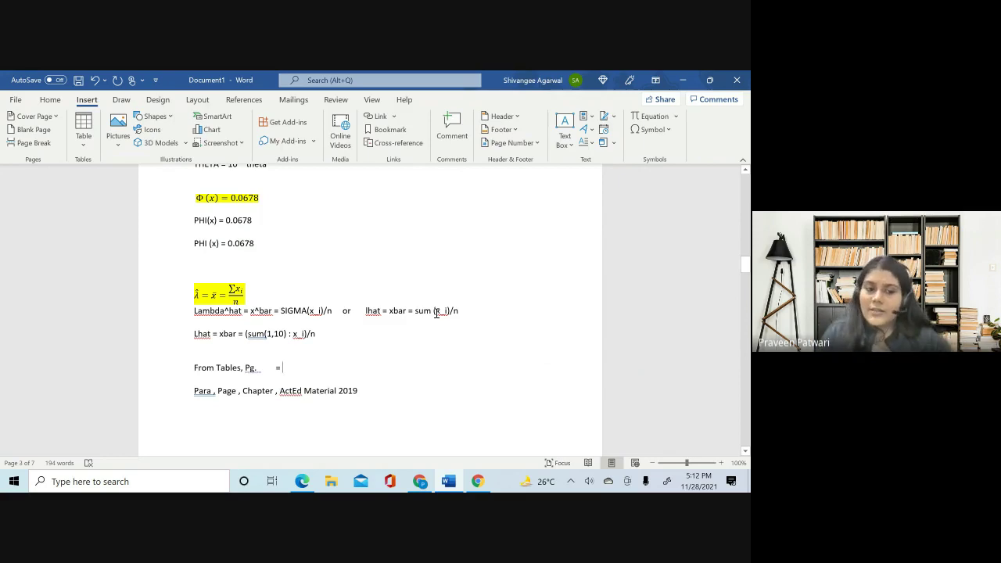
- Select the "From Tables" line to point it out, check the Google Meet window and return to the Word document
click(215, 355)
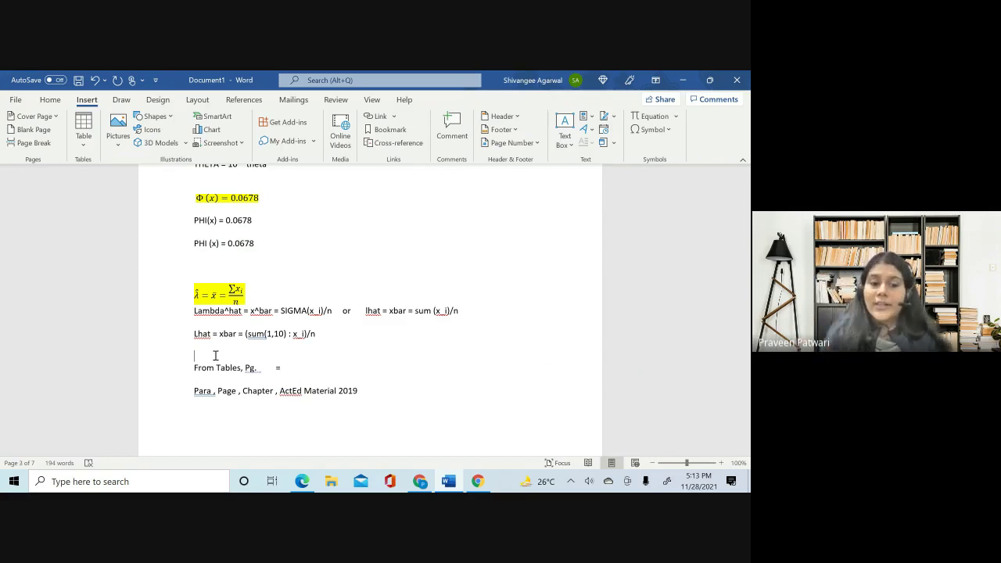
drag(190, 367, 289, 367)
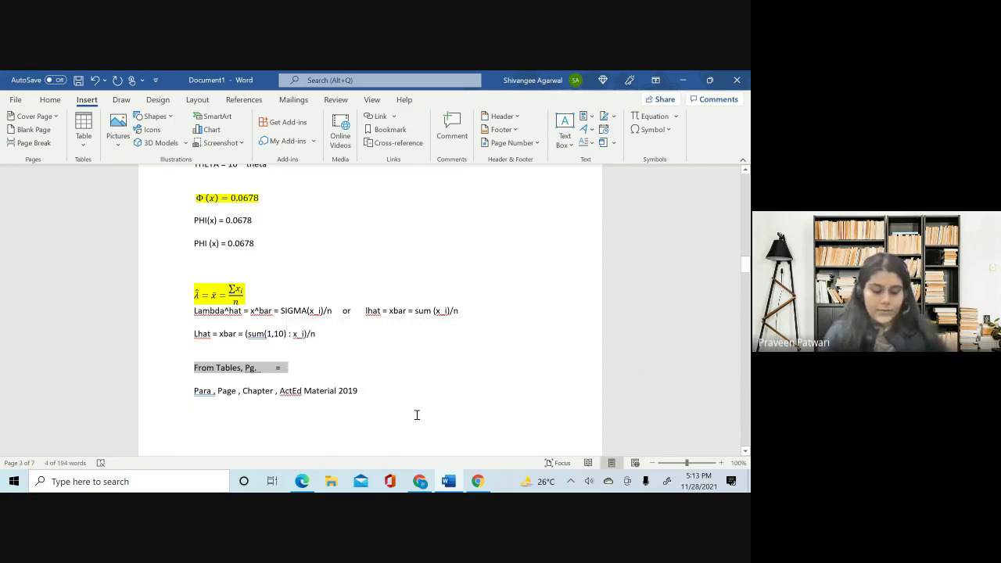
click(419, 481)
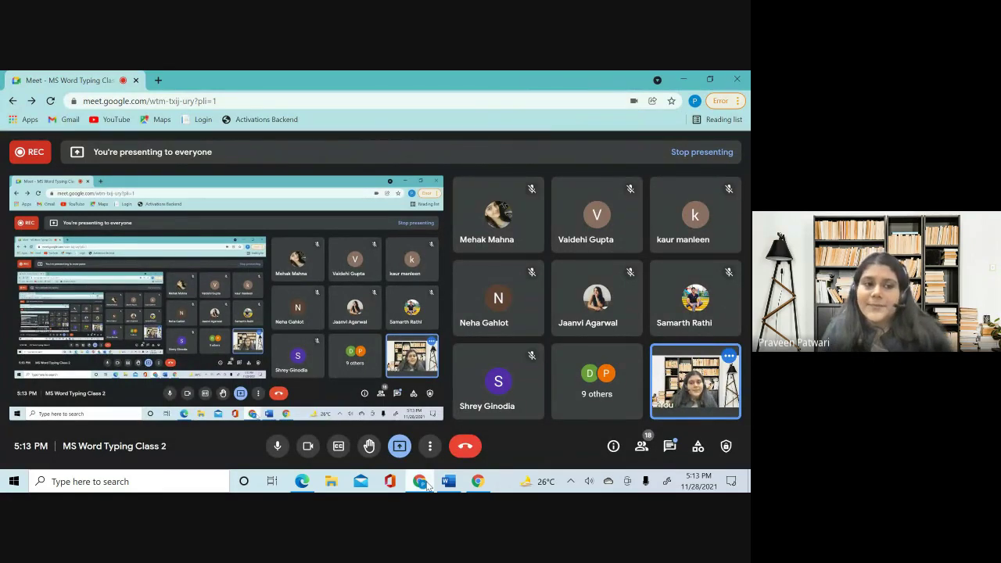
click(448, 480)
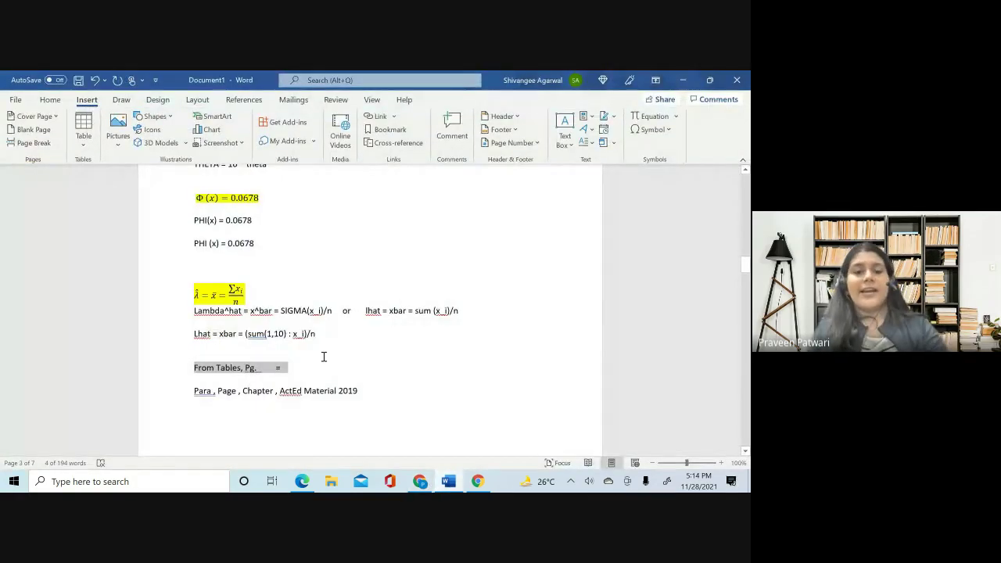
scroll(324, 355, up, 3)
scroll(323, 356, up, 2)
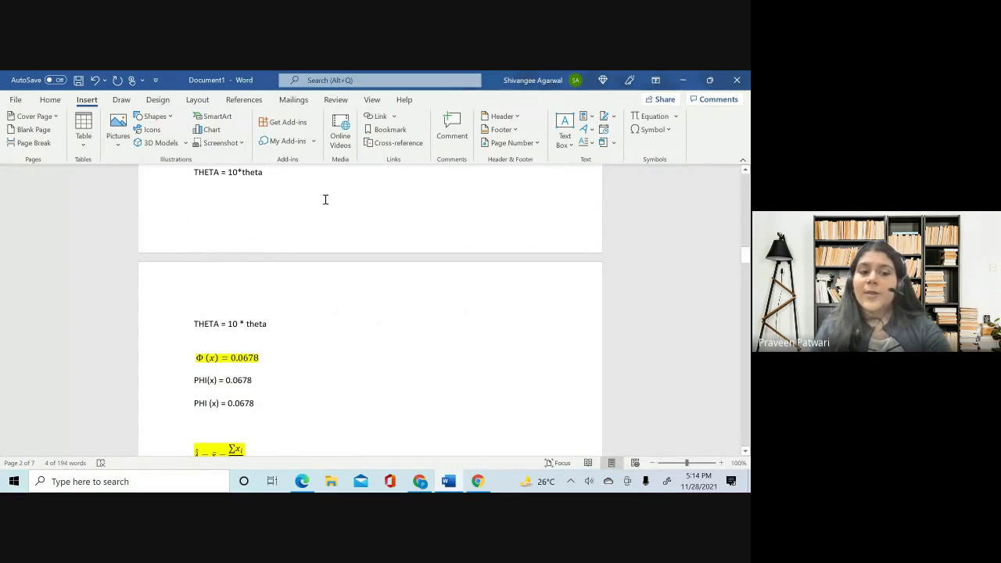
scroll(397, 208, up, 4)
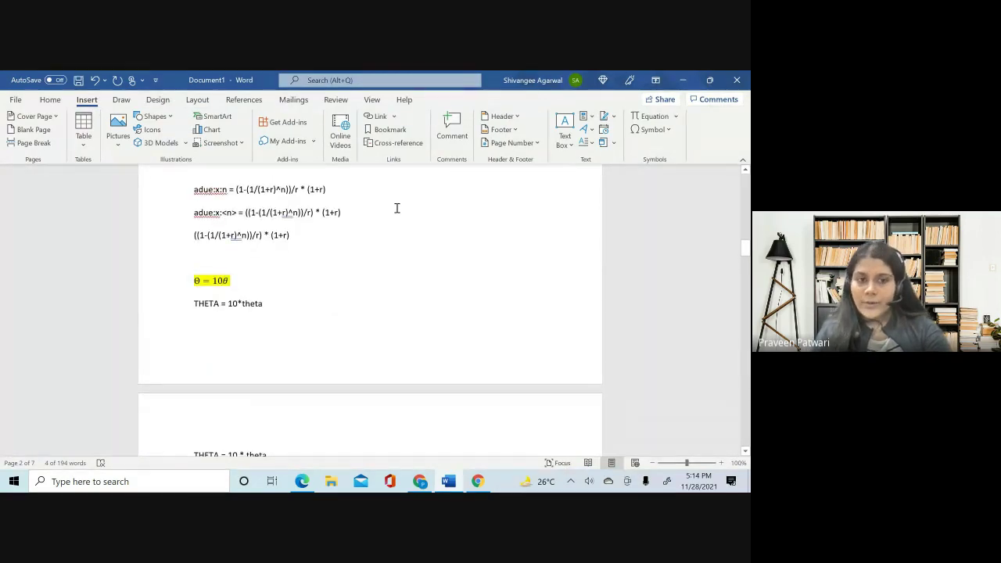
scroll(397, 208, down, 15)
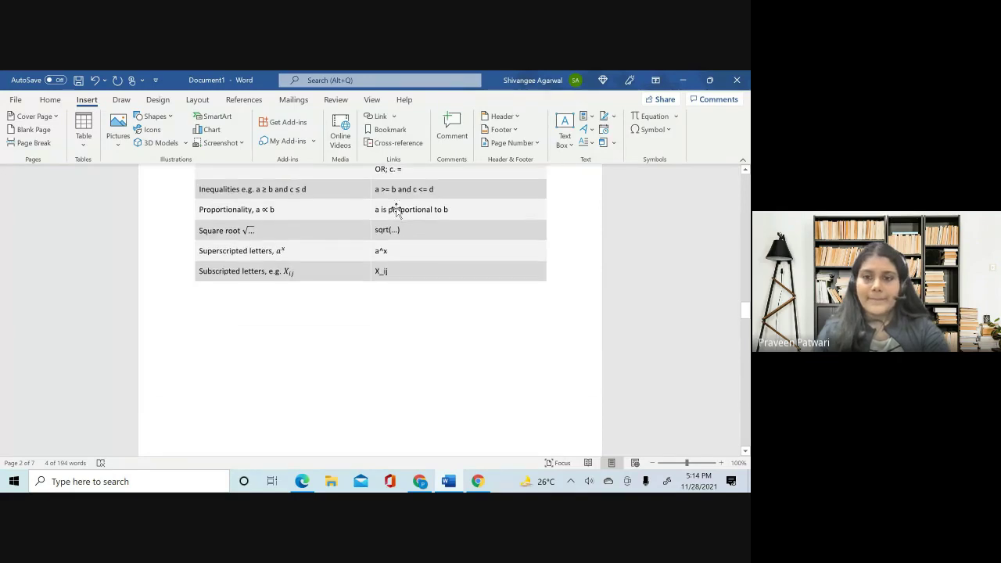
scroll(386, 333, down, 10)
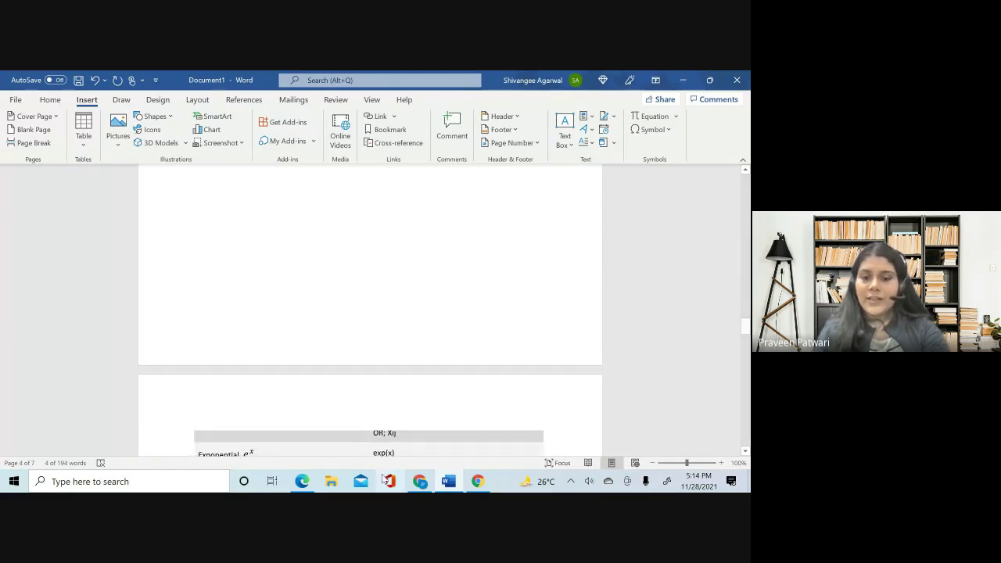
- Switch to the Google Meet window and stop the recording of the meeting
click(422, 478)
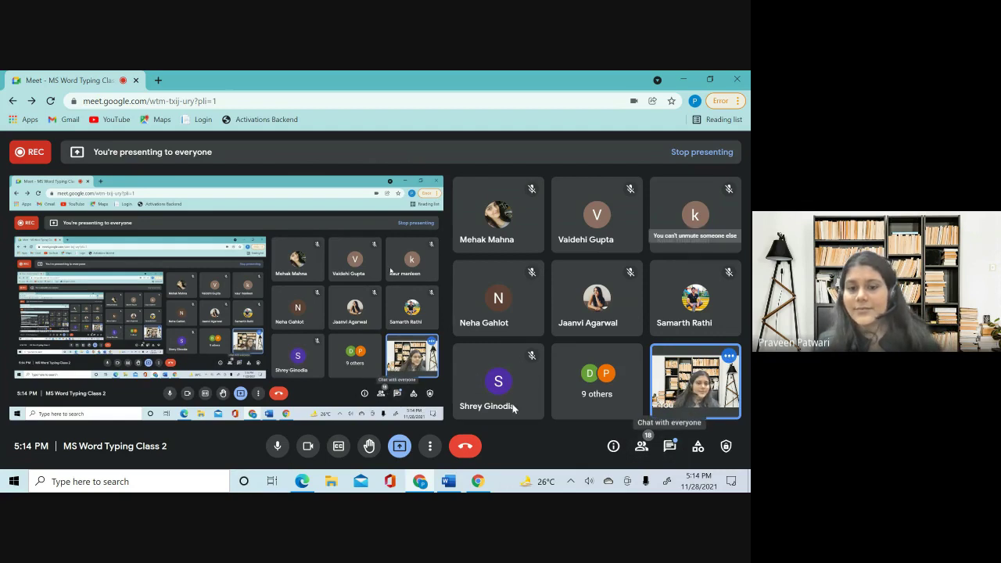
click(429, 446)
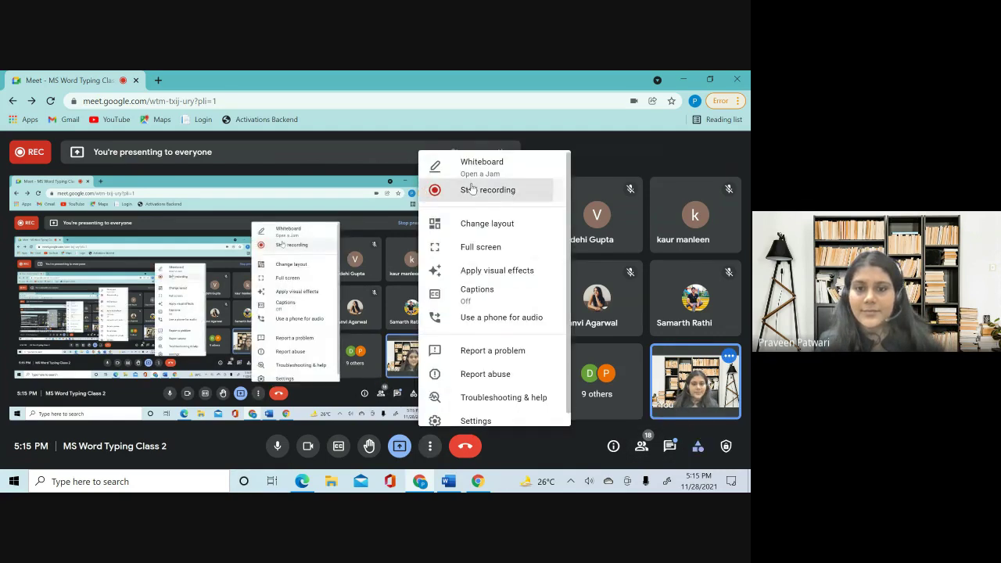
click(493, 191)
click(635, 402)
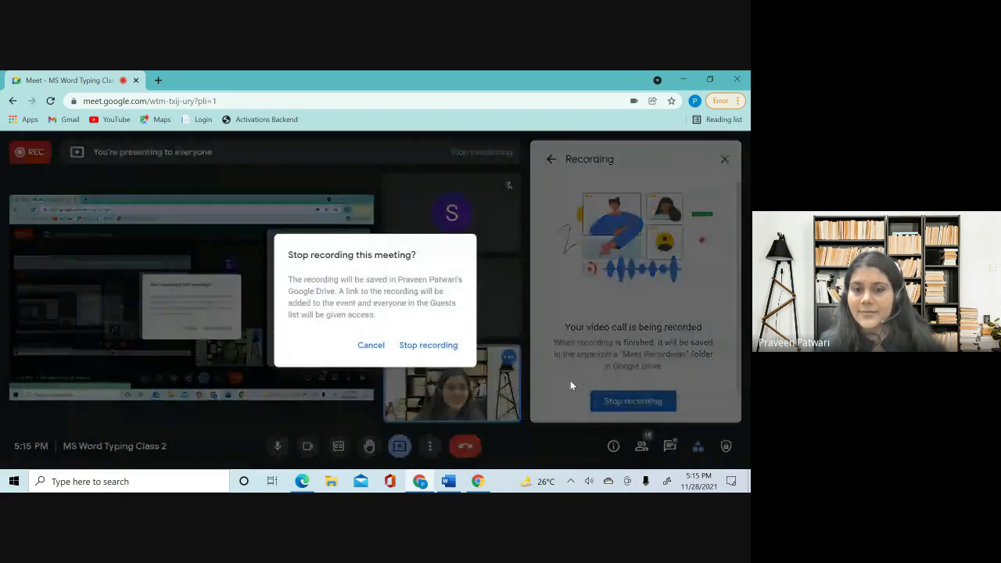